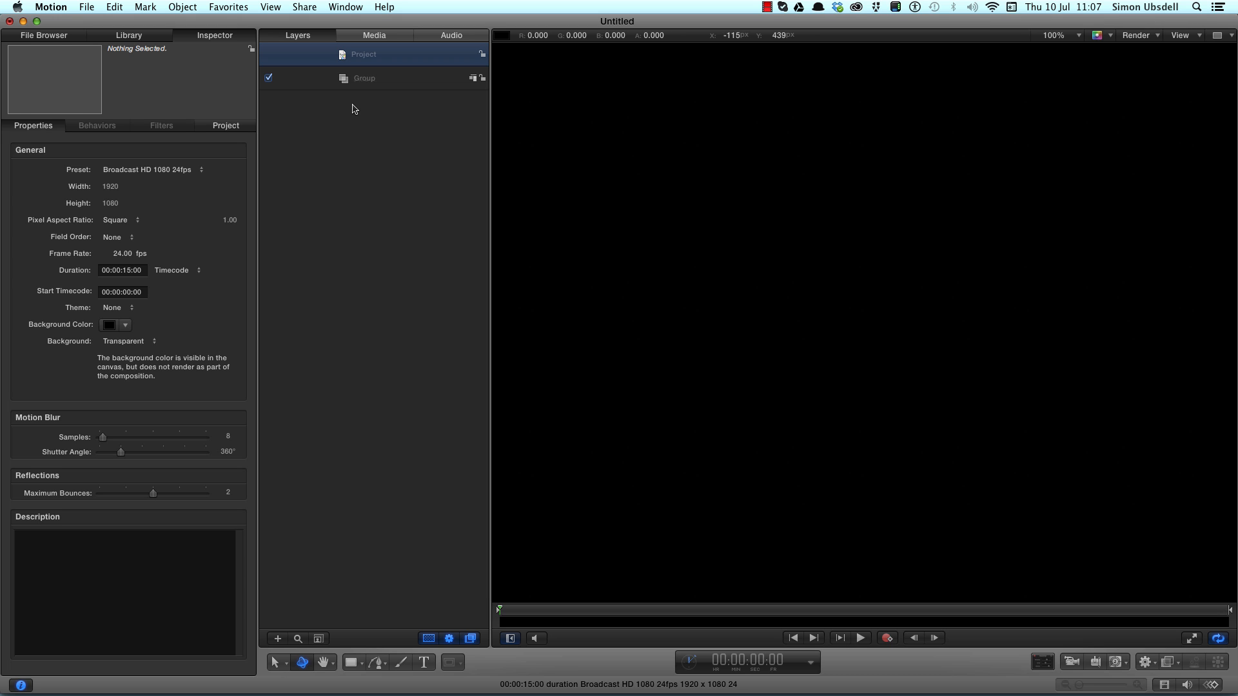
Add a Color Solid generator to the empty group and change its color to black
{"action": "key", "text": "super+2"}
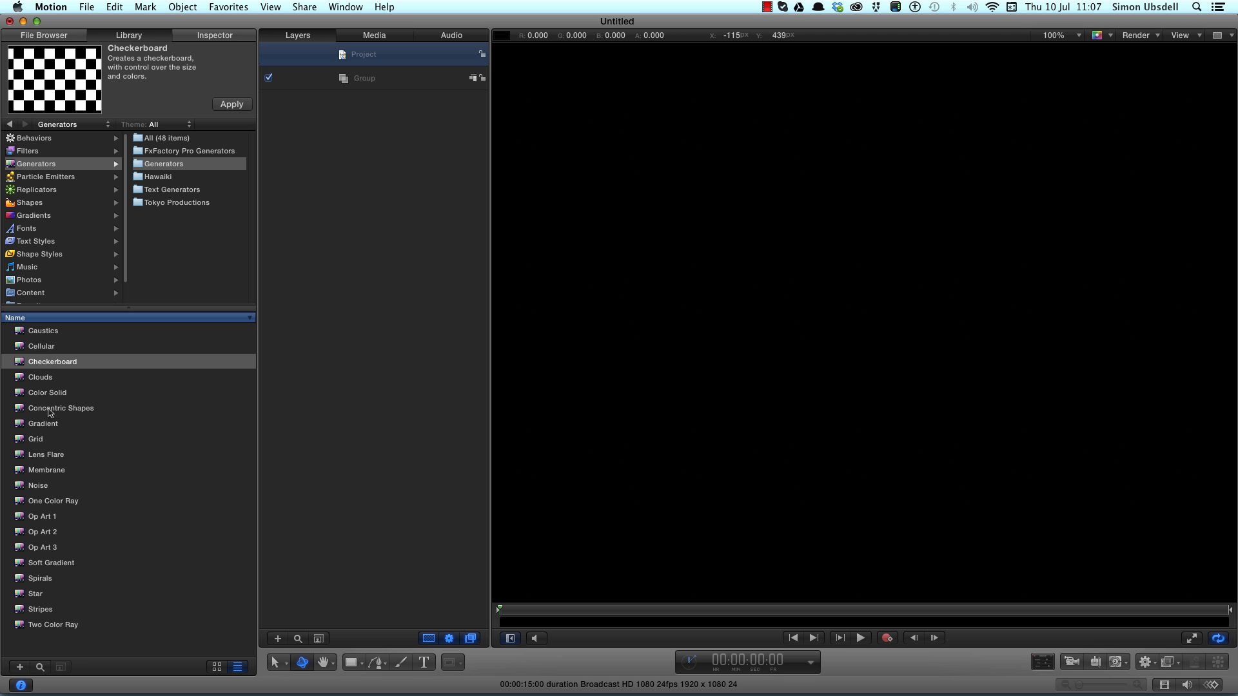
{"action": "left_click", "coordinate": [50, 395]}
{"action": "left_click", "coordinate": [237, 106]}
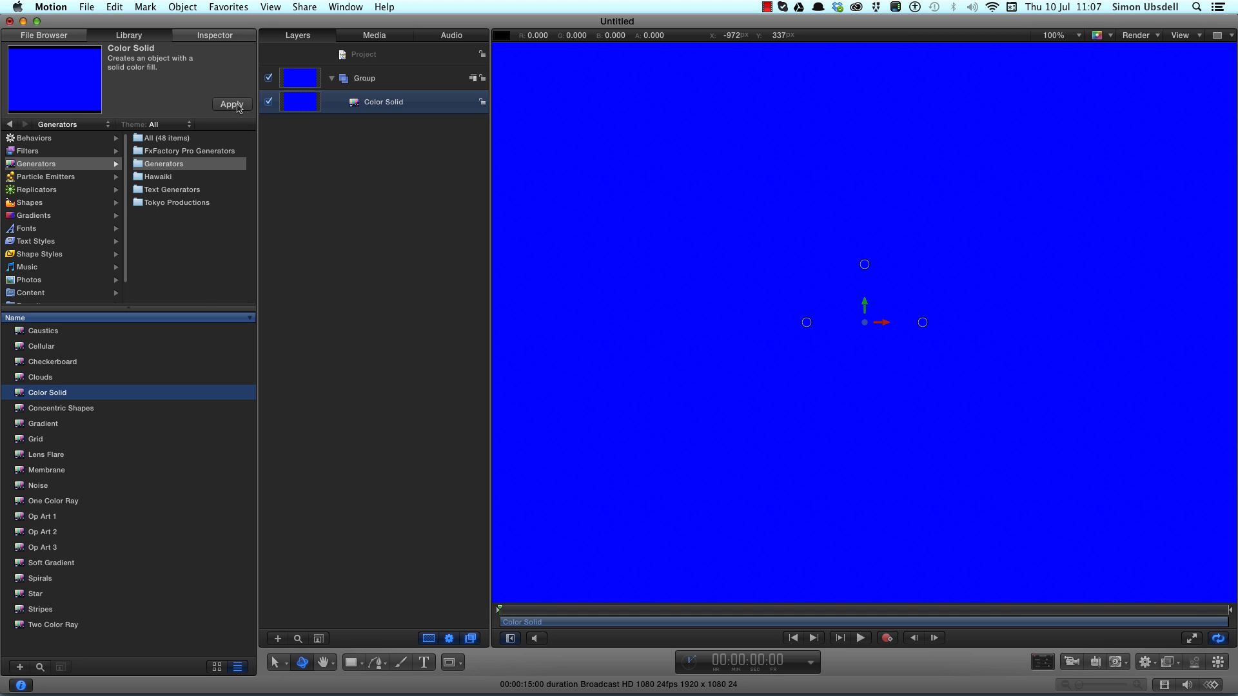
{"action": "key", "text": "super+3"}
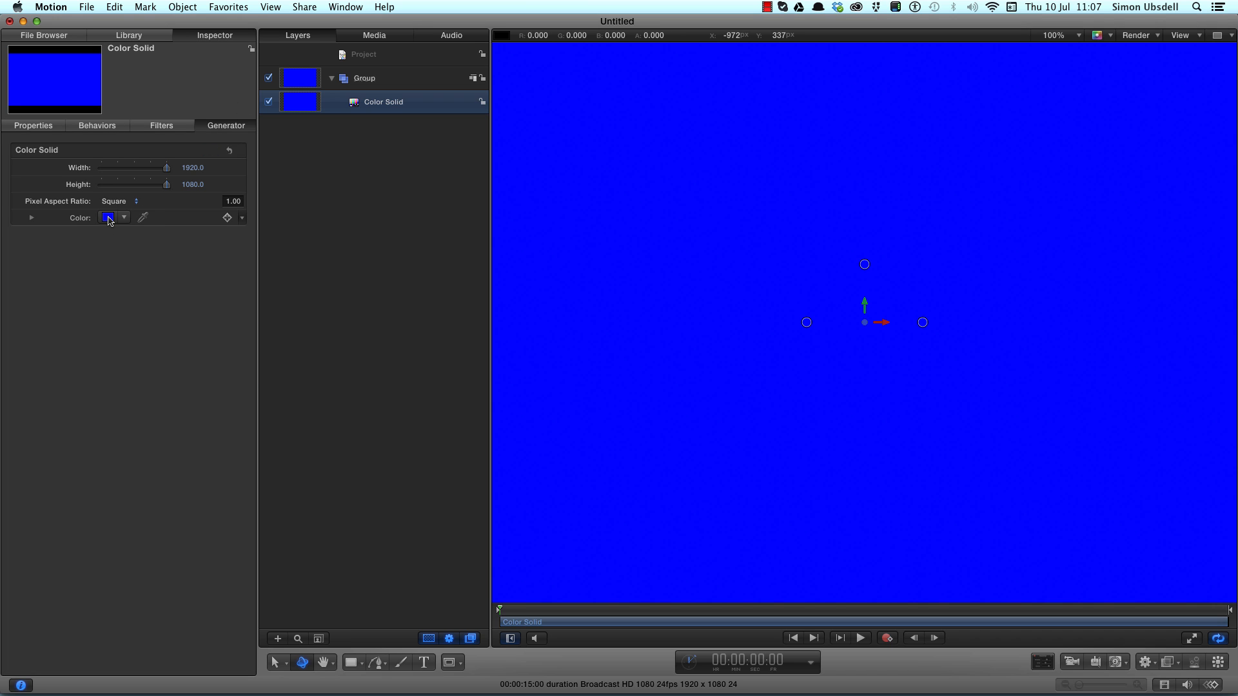
{"action": "left_click", "coordinate": [108, 217]}
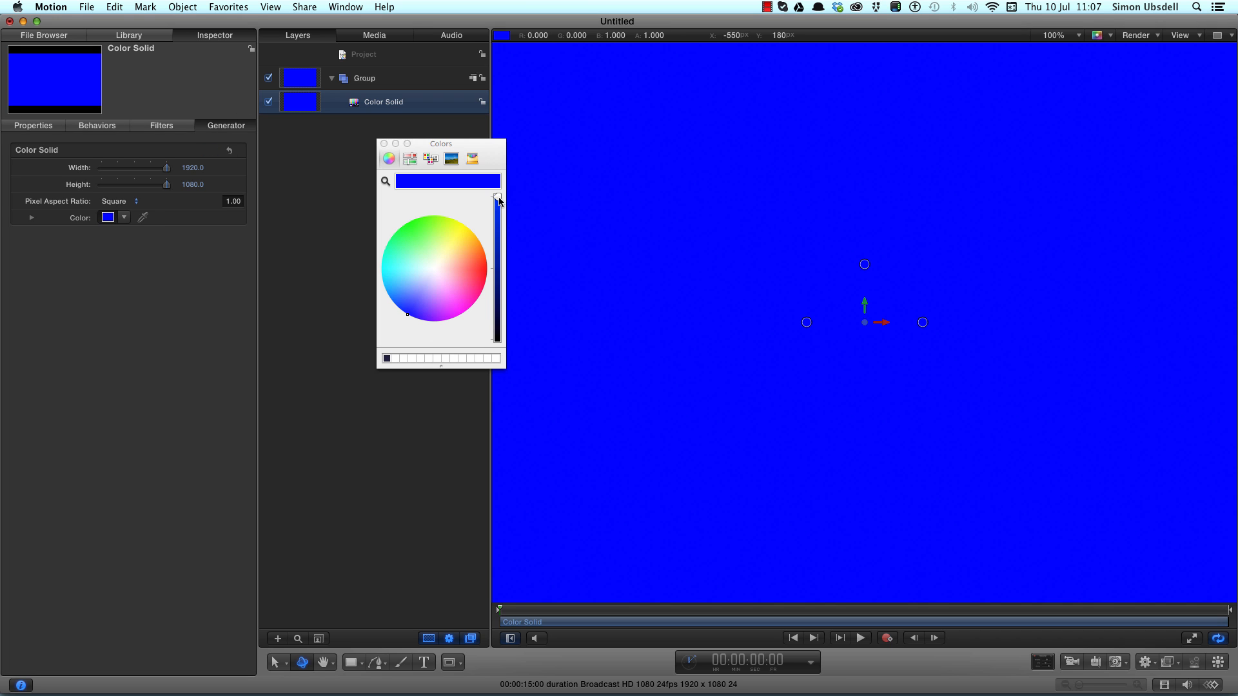
{"action": "left_click_drag", "start_coordinate": [498, 198], "coordinate": [485, 380]}
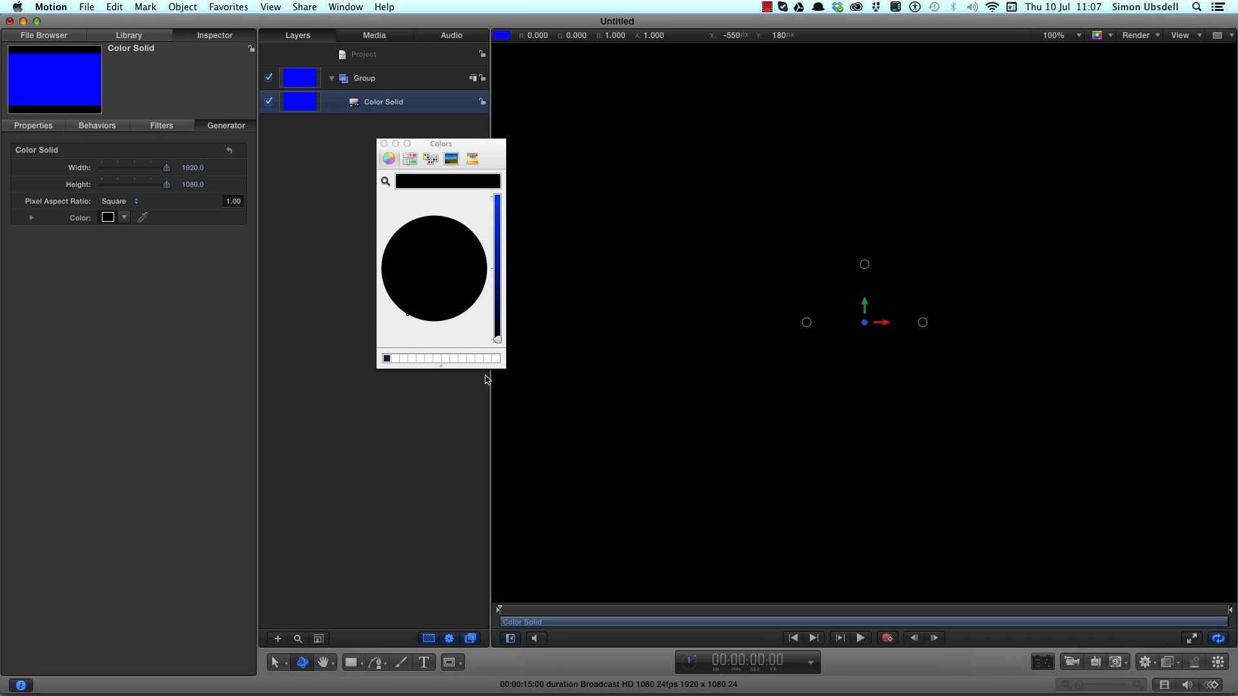
{"action": "left_click", "coordinate": [384, 144]}
Rename the group holding the solid as Background, and collapse and lock it
{"action": "double_click", "coordinate": [381, 79]}
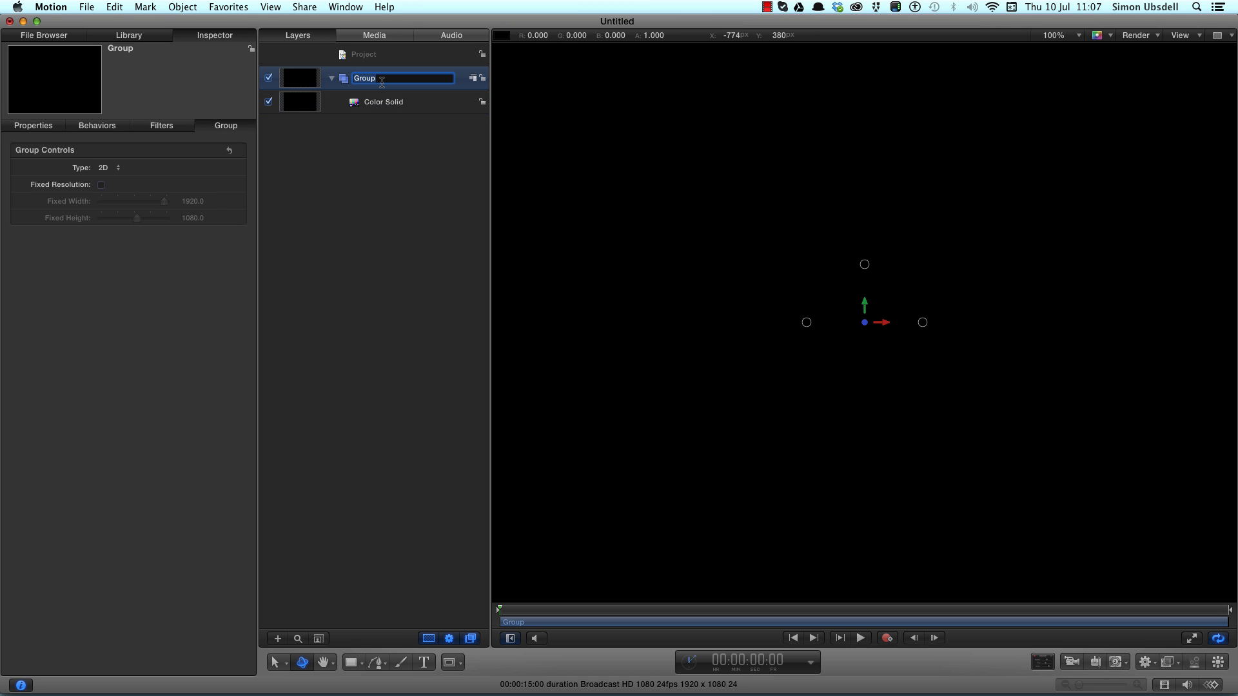
{"action": "type", "text": "Background"}
{"action": "key", "text": "Return"}
{"action": "left_click", "coordinate": [332, 78]}
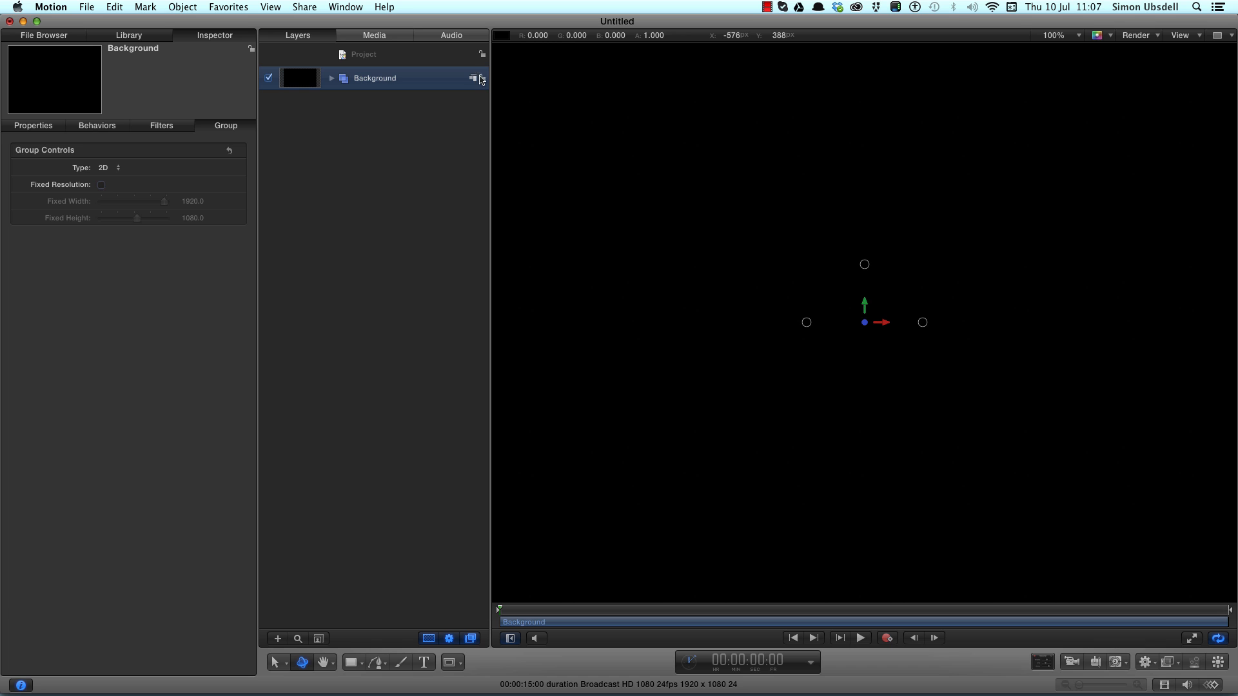
{"action": "left_click", "coordinate": [483, 79]}
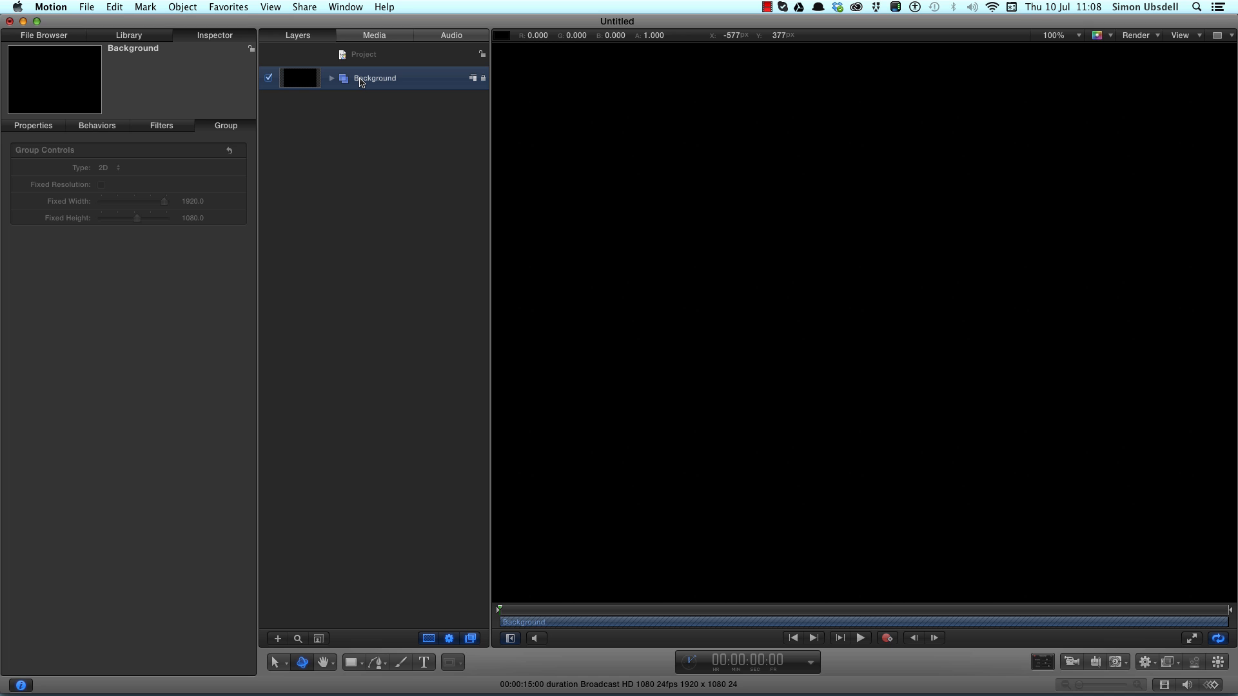
Create a new group above Background and add a Checkerboard generator to it
{"action": "left_click", "coordinate": [374, 59]}
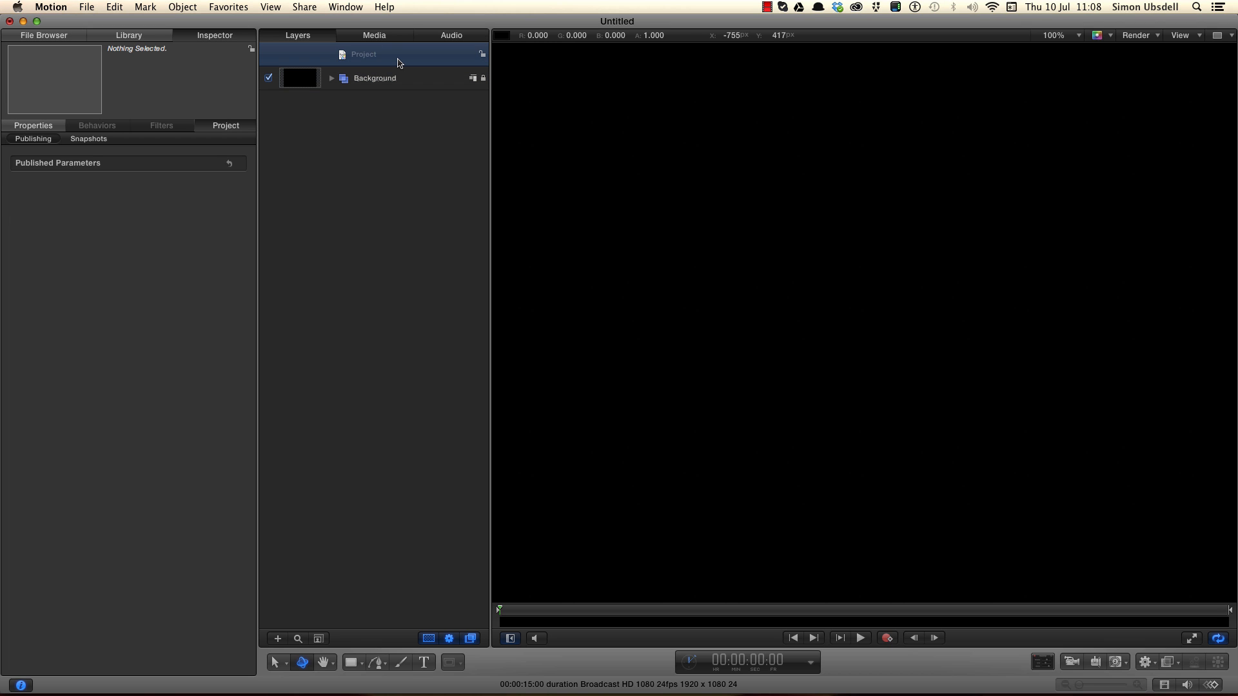
{"action": "key", "text": "super+shift+n"}
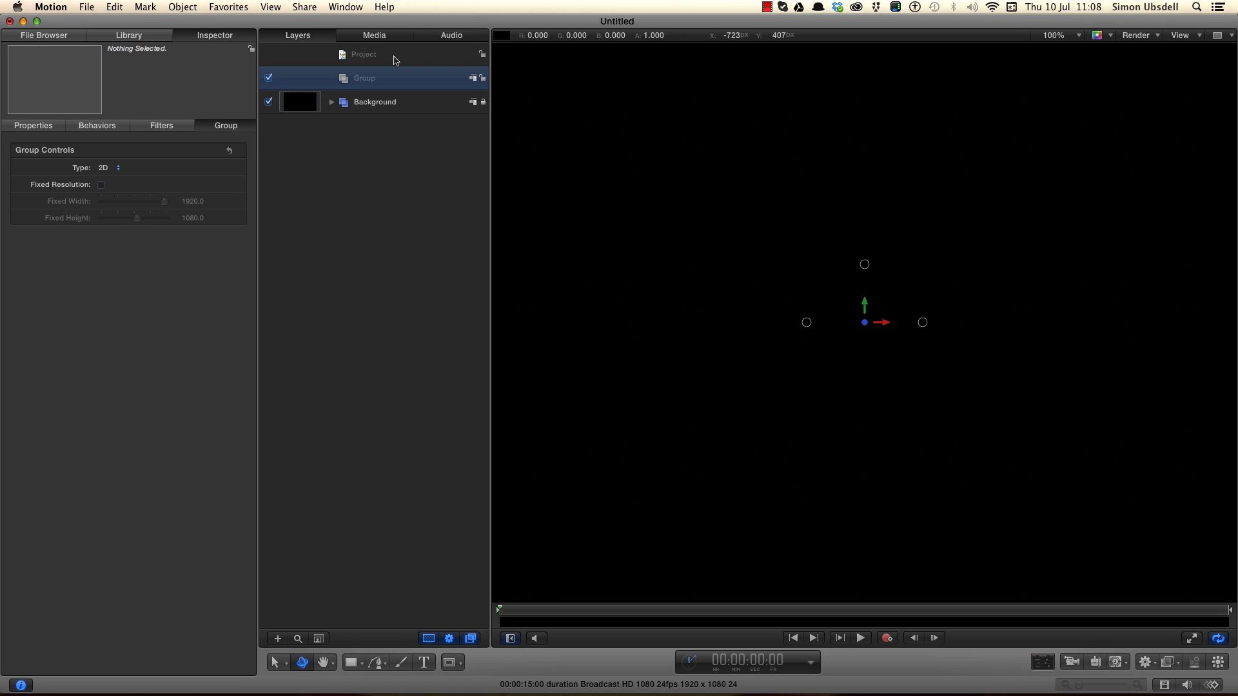
{"action": "key", "text": "super+2"}
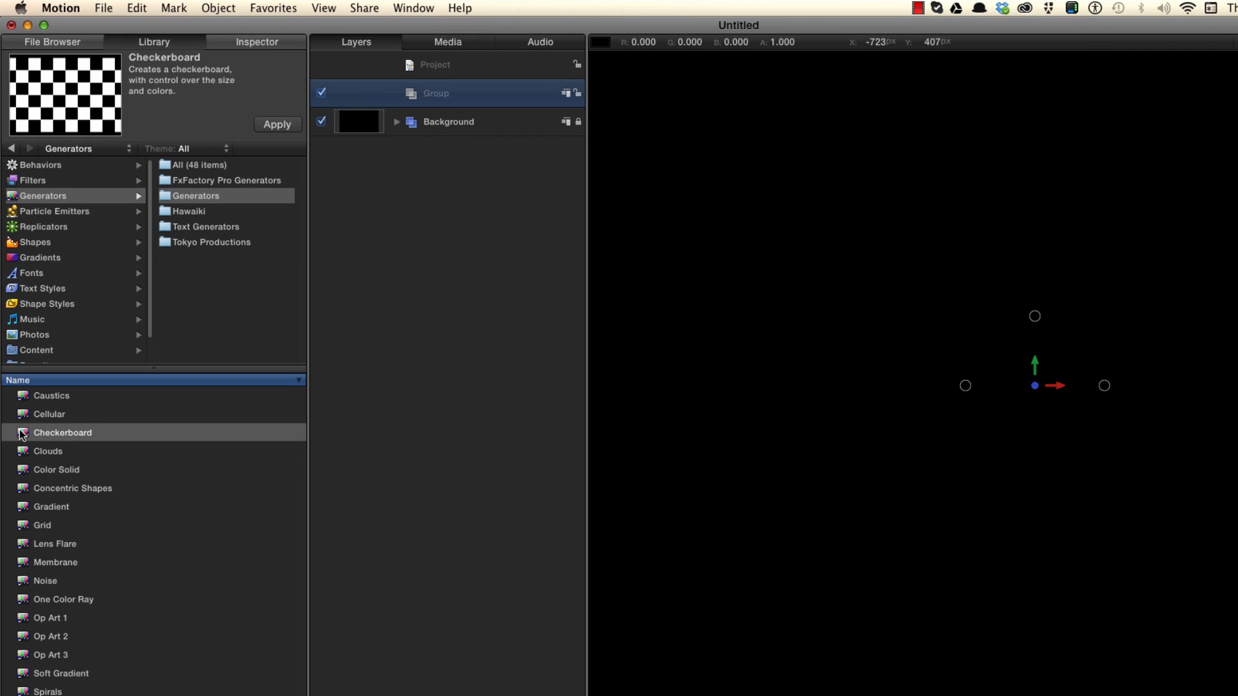
{"action": "left_click", "coordinate": [287, 131]}
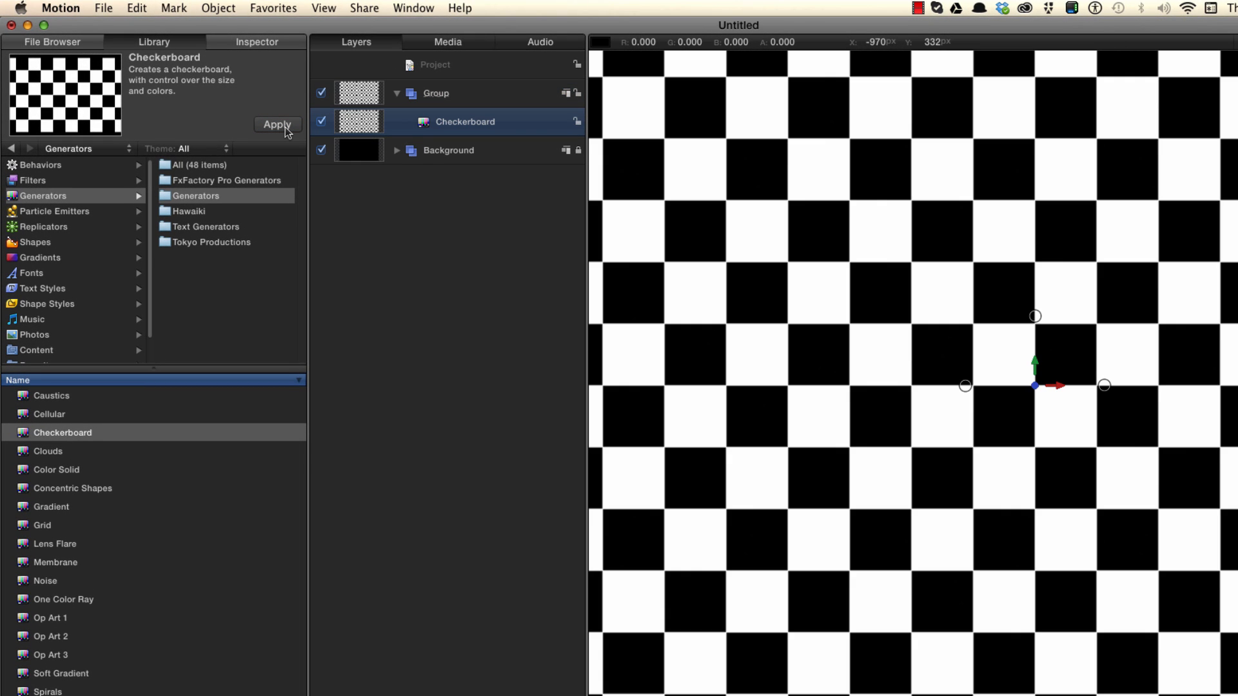
Set the checkerboard's Color 1 to the saved dark blue swatch
{"action": "key", "text": "super+3"}
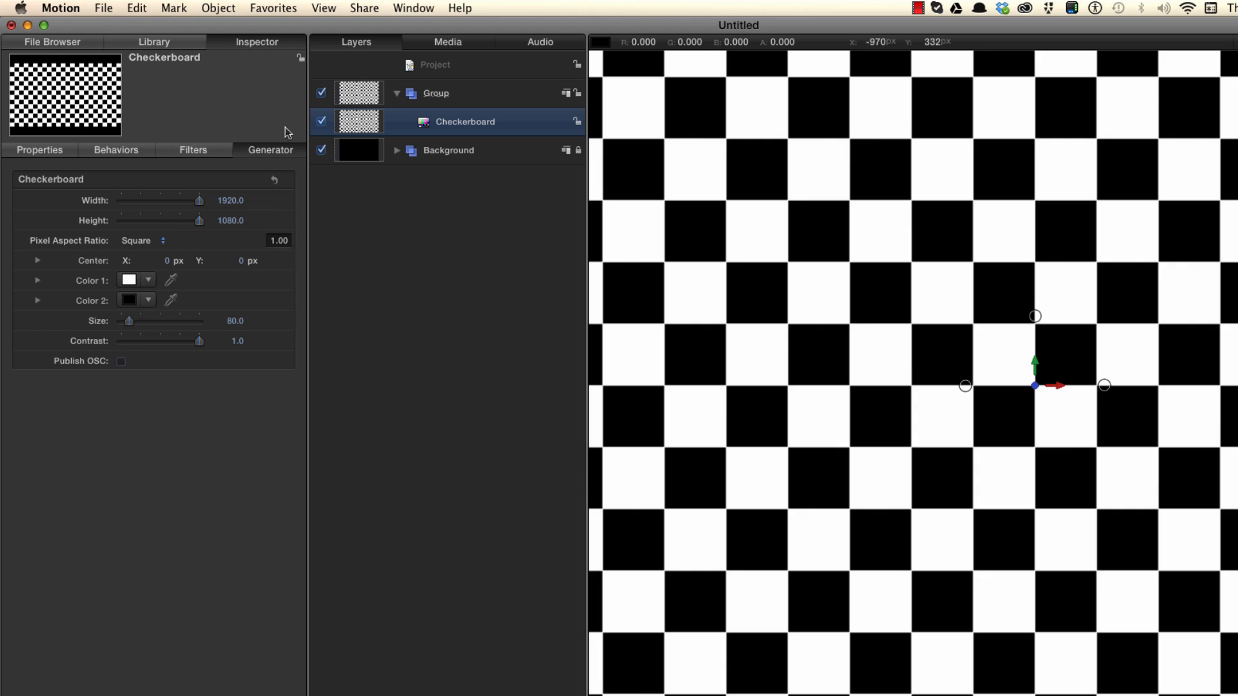
{"action": "left_click", "coordinate": [129, 281]}
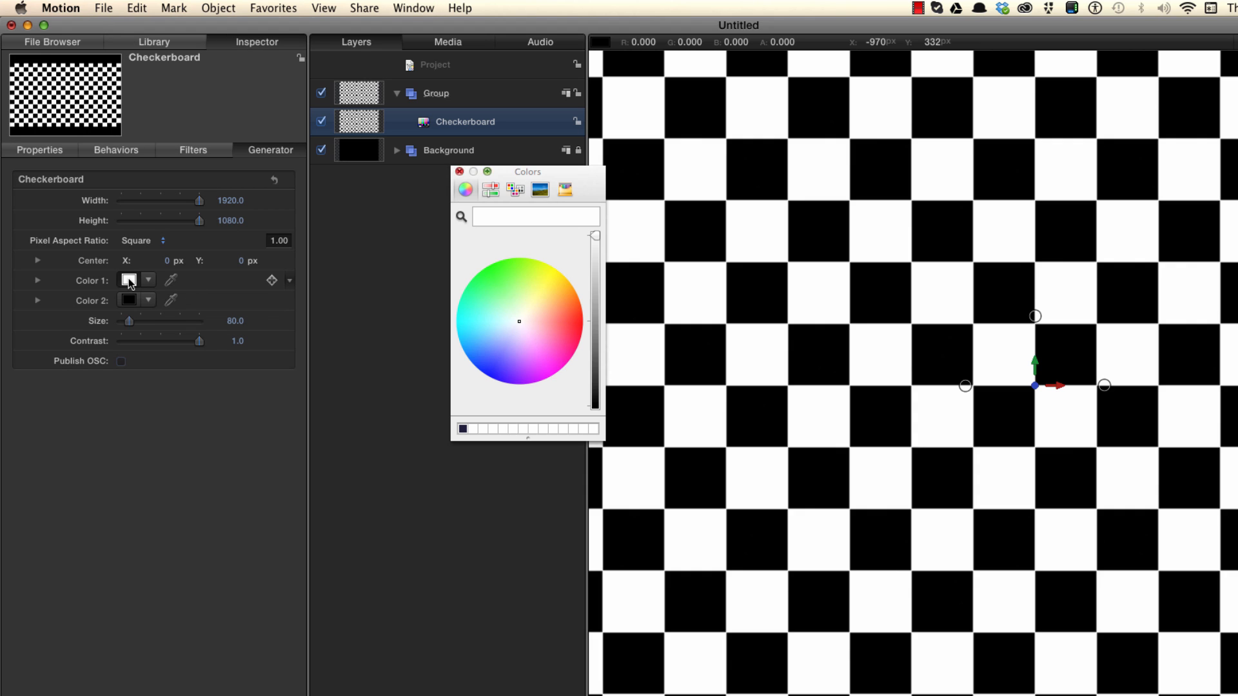
{"action": "left_click", "coordinate": [463, 430]}
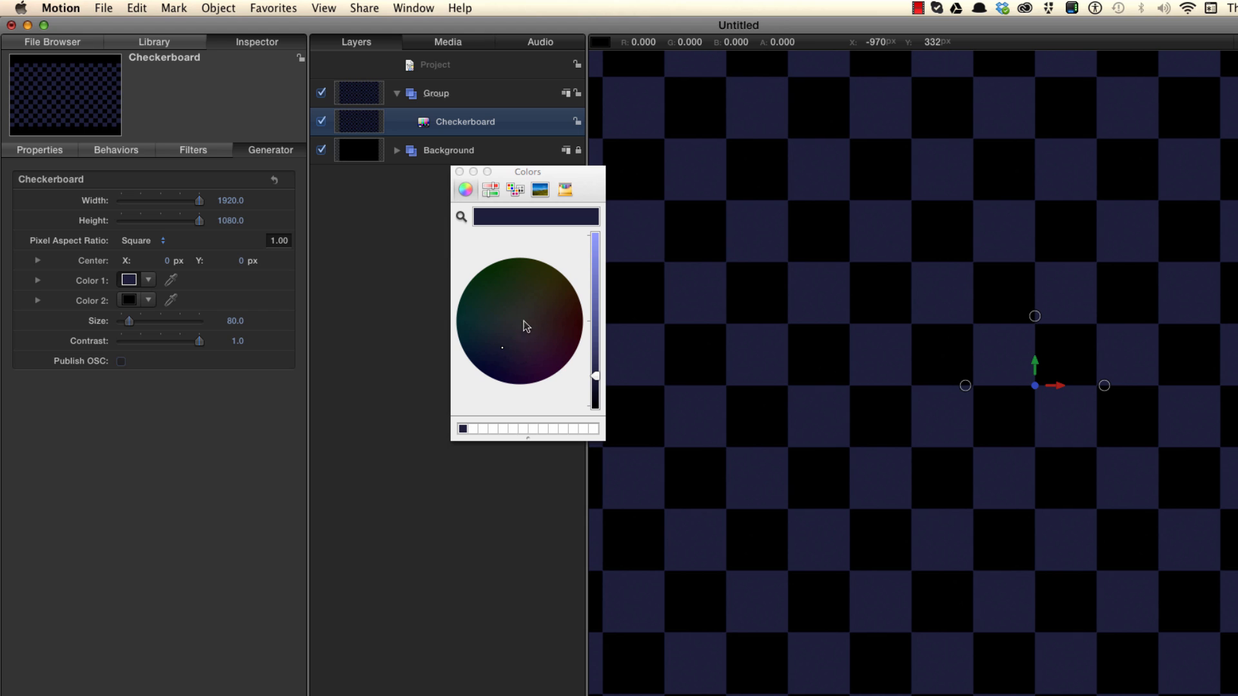
{"action": "left_click", "coordinate": [459, 172]}
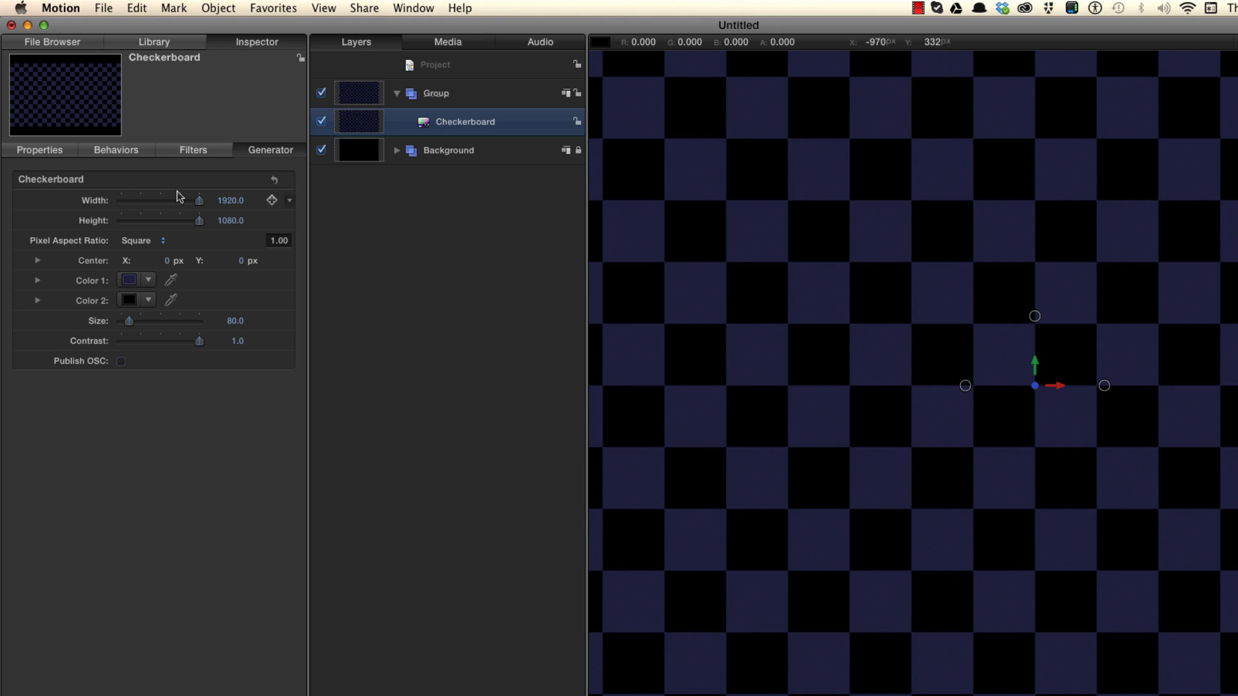
Set the checkerboard's width and height to 4000 each
{"action": "left_click", "coordinate": [230, 201]}
{"action": "type", "text": "4000"}
{"action": "key", "text": "Tab"}
{"action": "type", "text": "4000"}
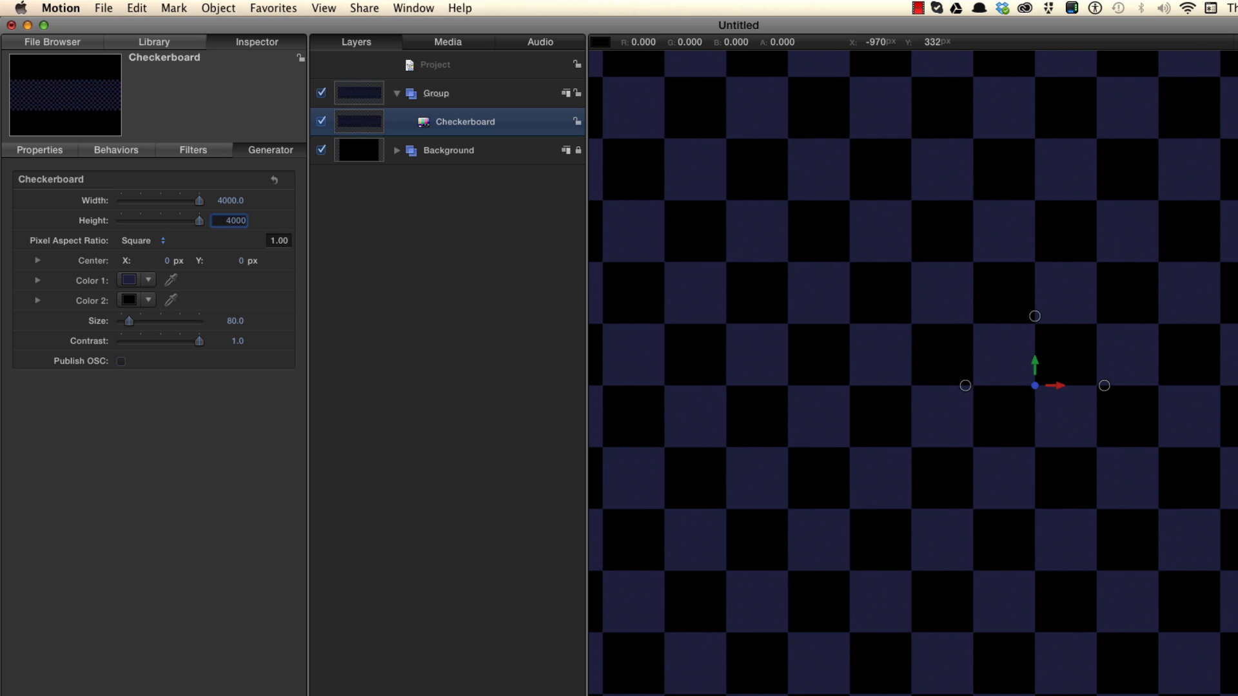
{"action": "key", "text": "Return"}
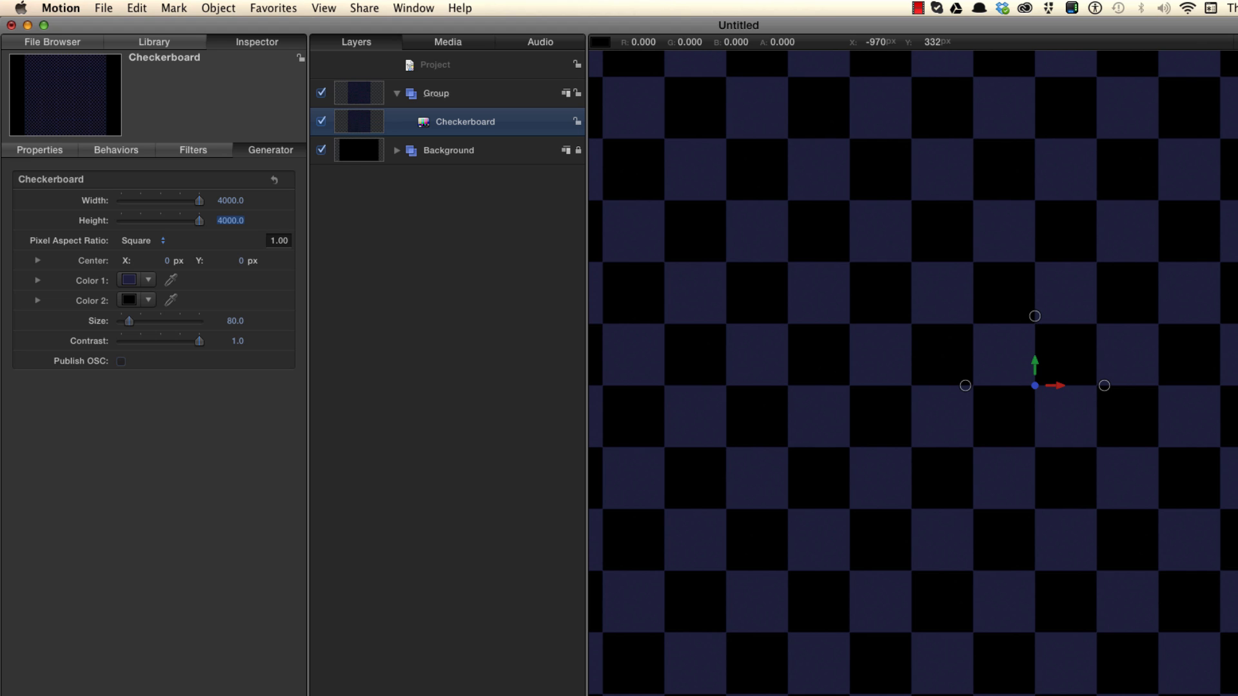
Set the checkerboard's Z position to -1000 px and its X rotation to -90° to lay it flat as a floor
{"action": "left_click", "coordinate": [39, 150]}
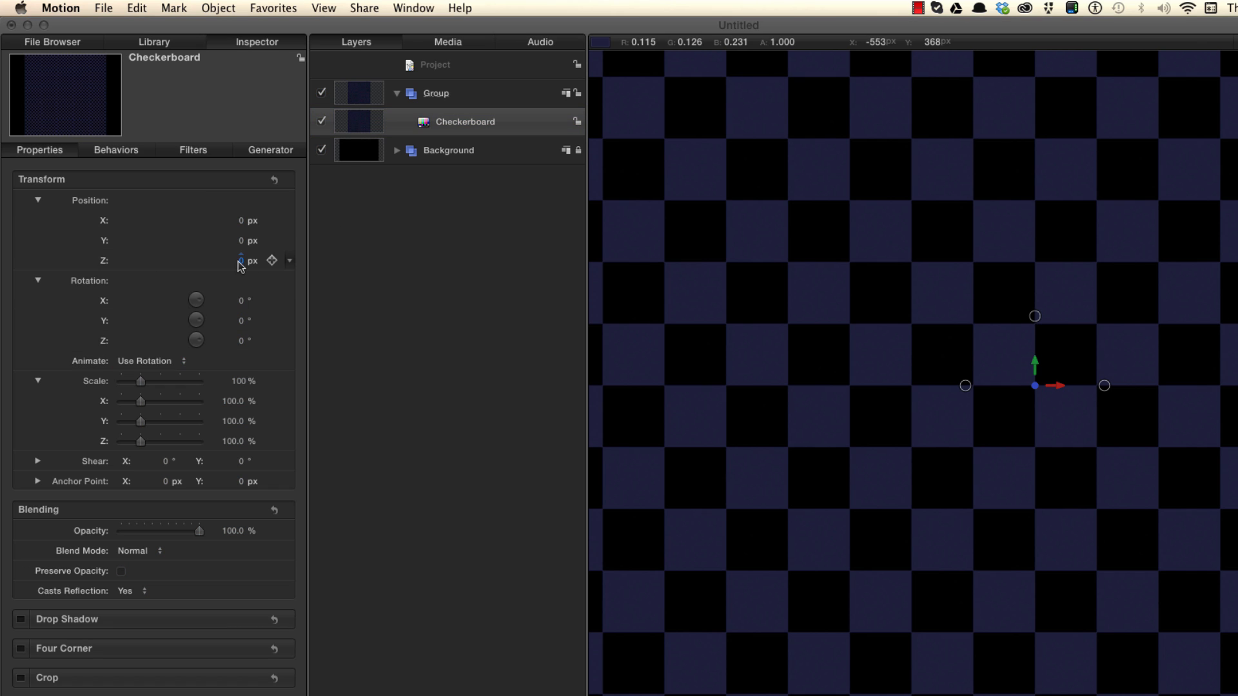
{"action": "left_click", "coordinate": [242, 261]}
{"action": "type", "text": "-1000"}
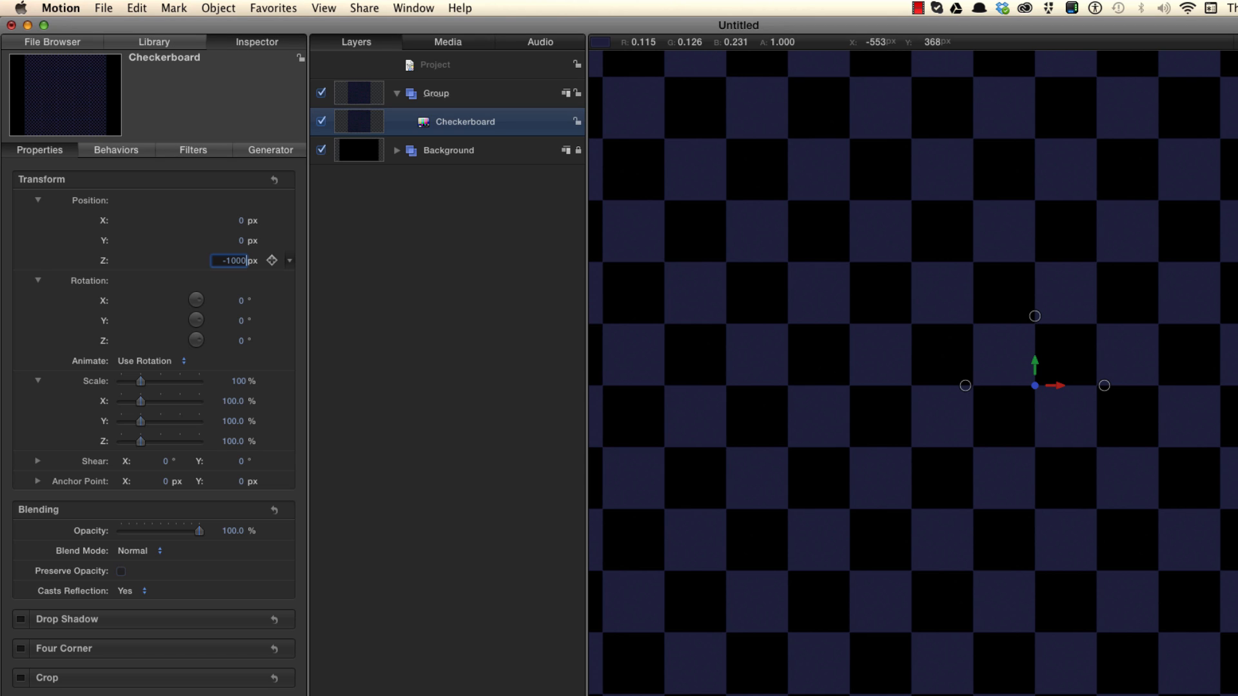
{"action": "key", "text": "Return"}
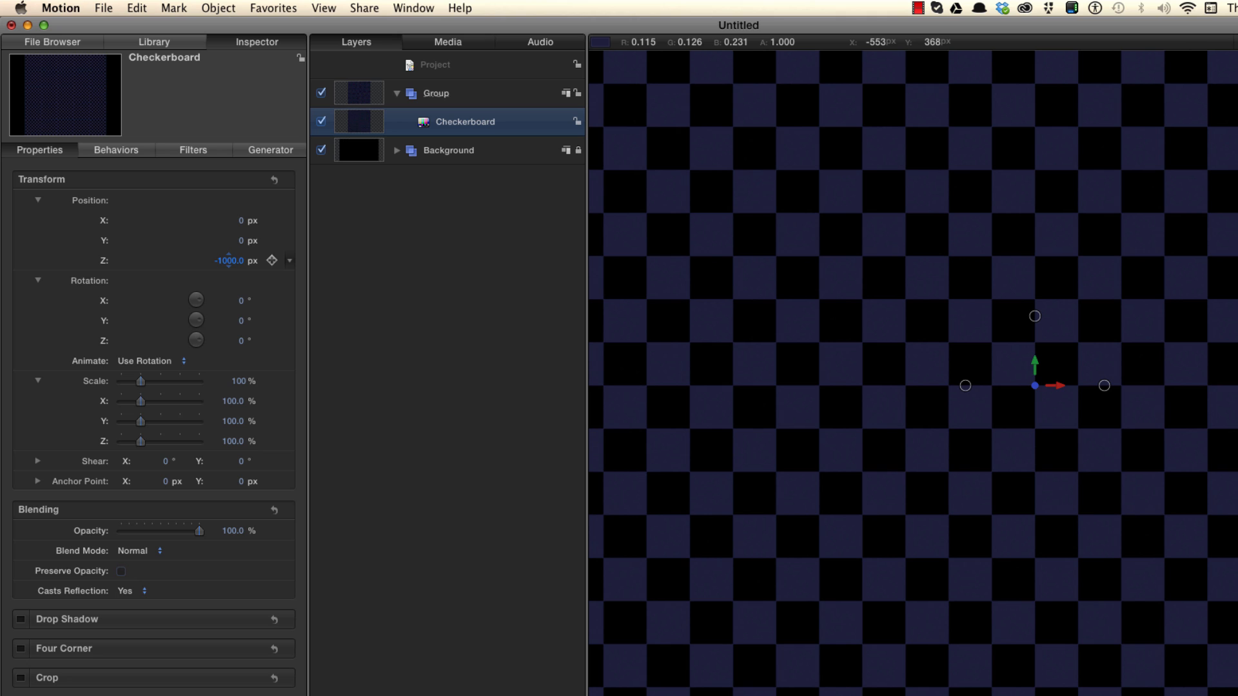
{"action": "type", "text": "-90"}
{"action": "key", "text": "Return"}
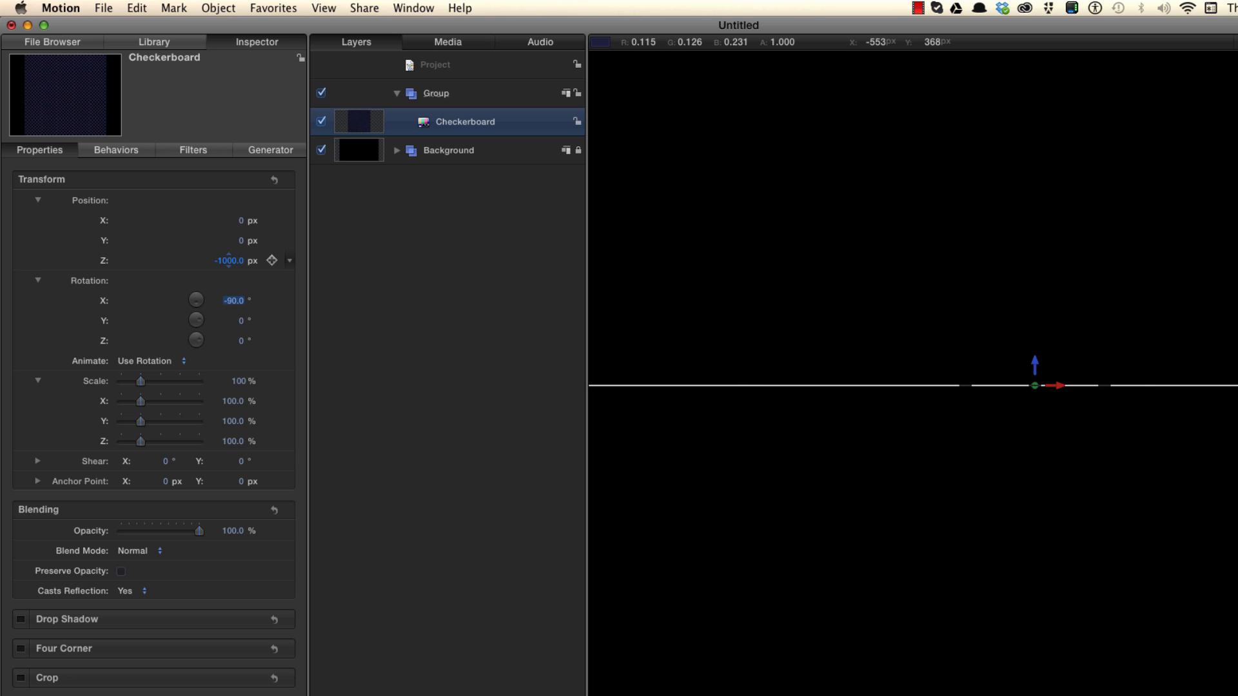
Add a camera to the project with the group switched to 3D, and set the camera's Z position to -500 px
{"action": "key", "text": "super+alt+c"}
{"action": "key", "text": "Return"}
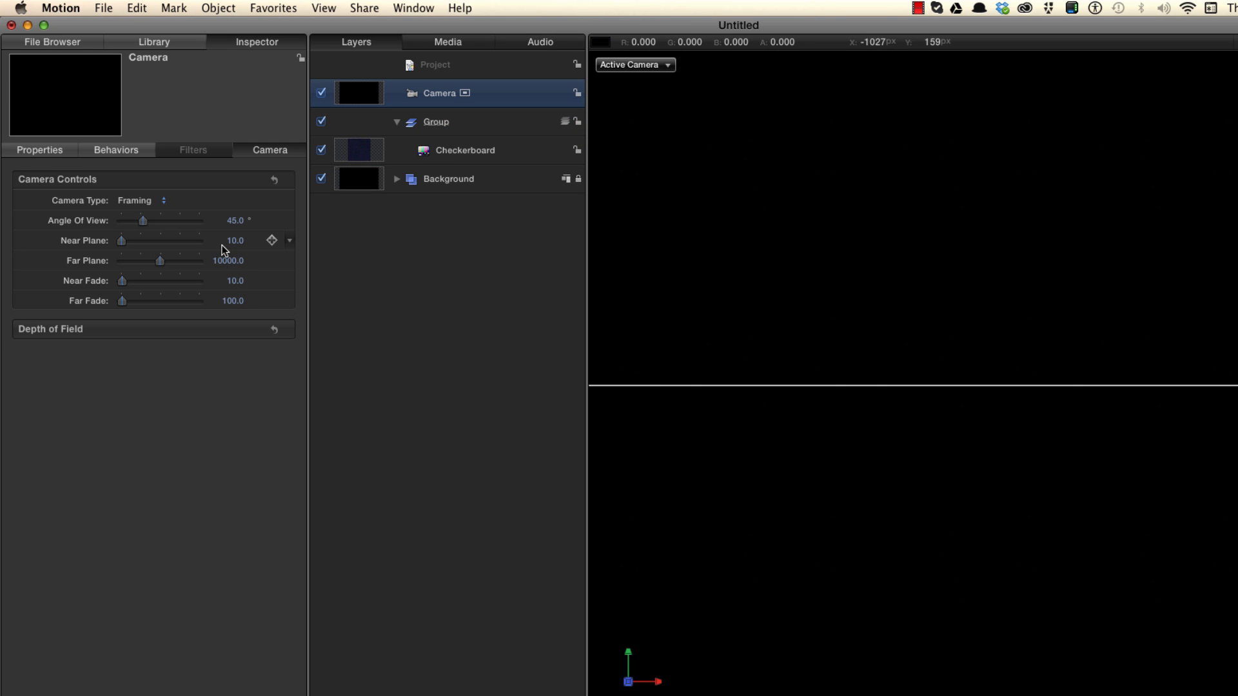
{"action": "key", "text": "F1"}
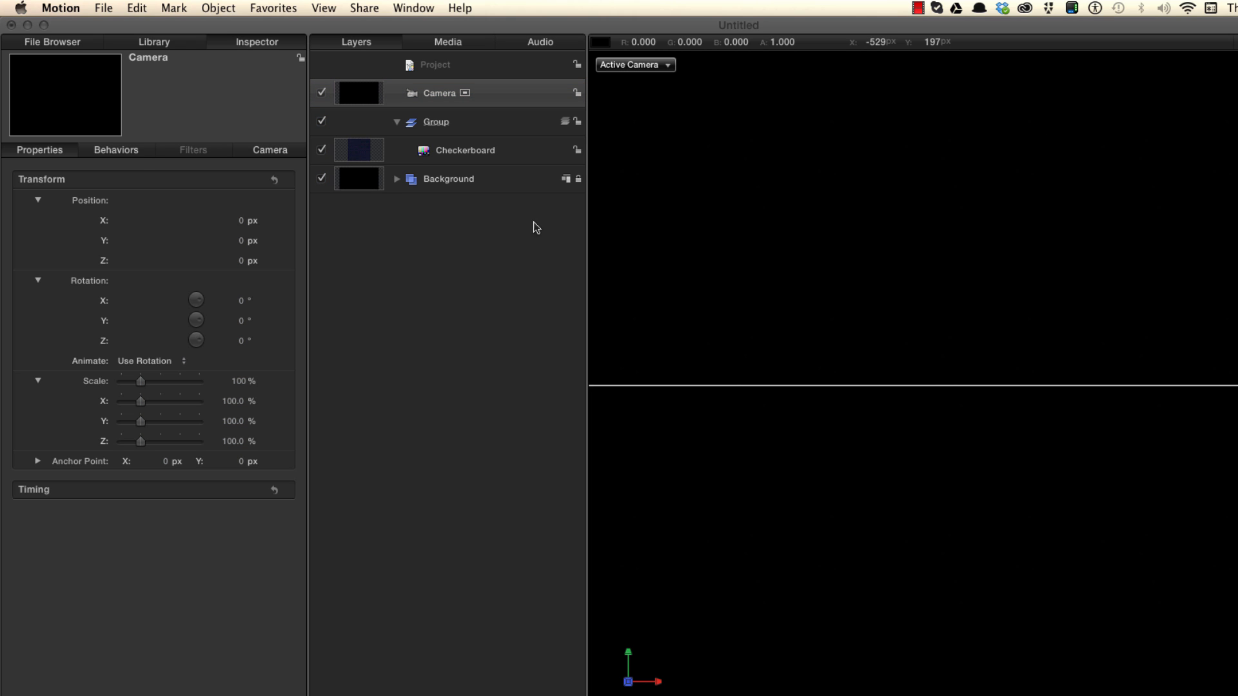
{"action": "left_click", "coordinate": [241, 262]}
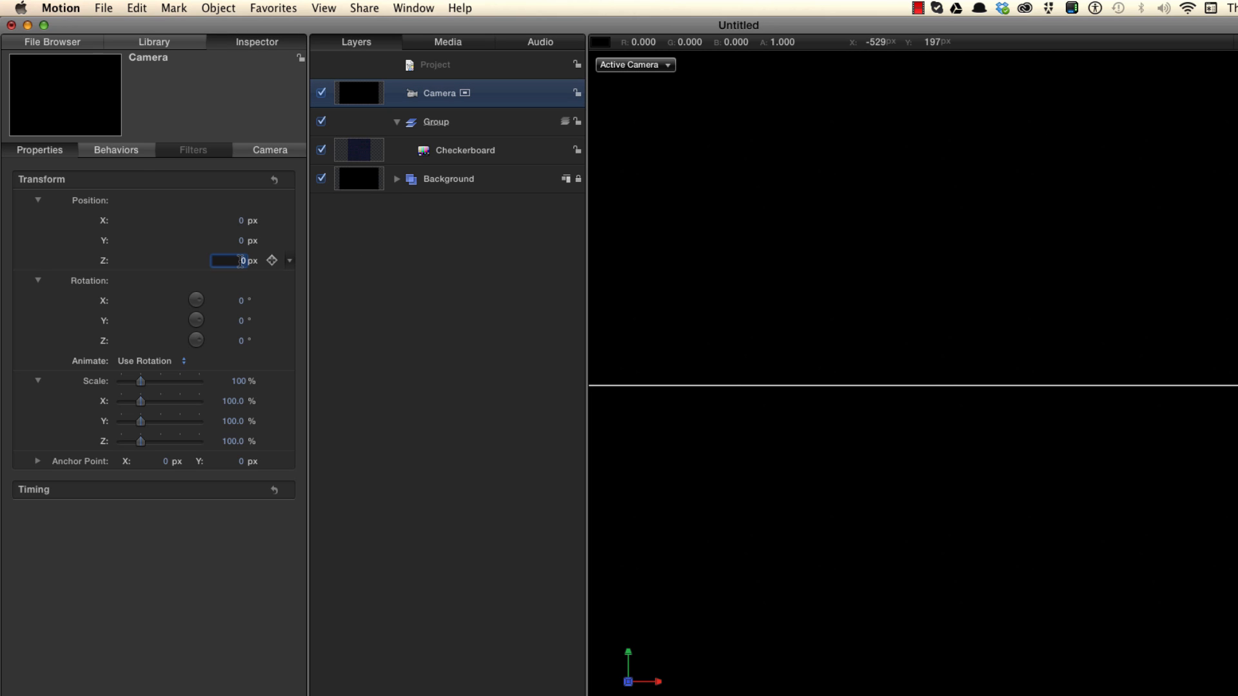
{"action": "type", "text": "-500"}
{"action": "key", "text": "Return"}
Set the camera's X rotation to -10°
{"action": "left_click", "coordinate": [243, 301]}
{"action": "type", "text": "-1"}
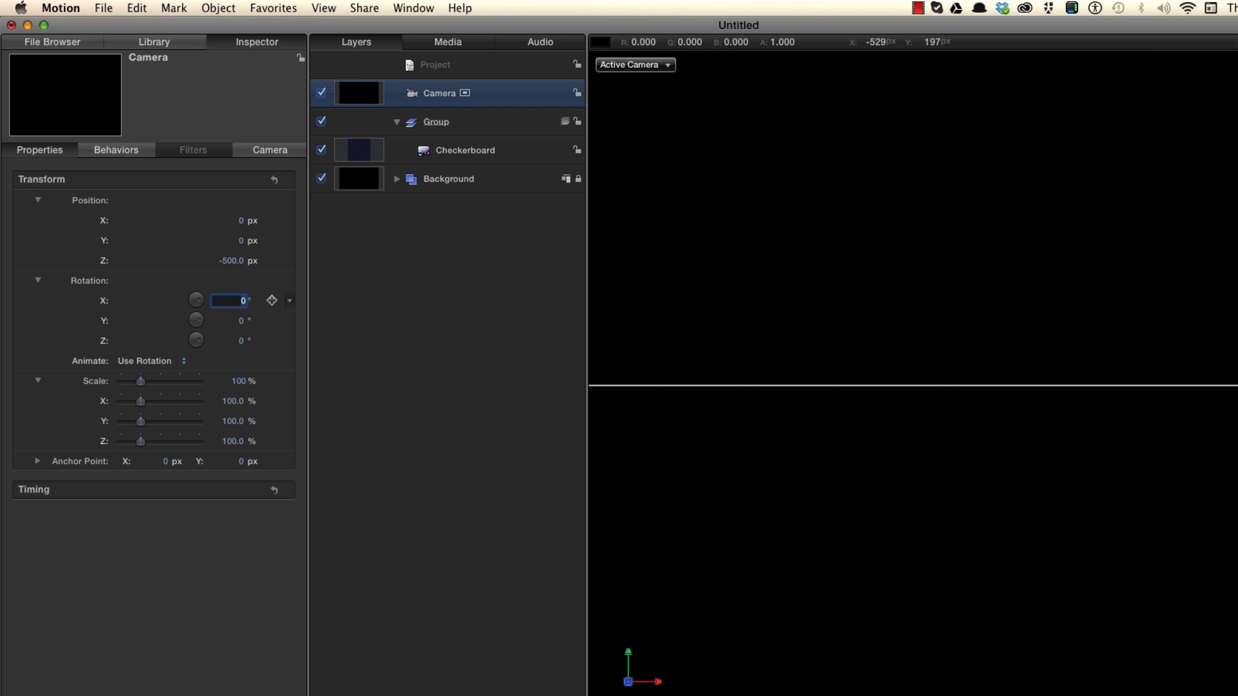
{"action": "type", "text": "0"}
{"action": "key", "text": "Return"}
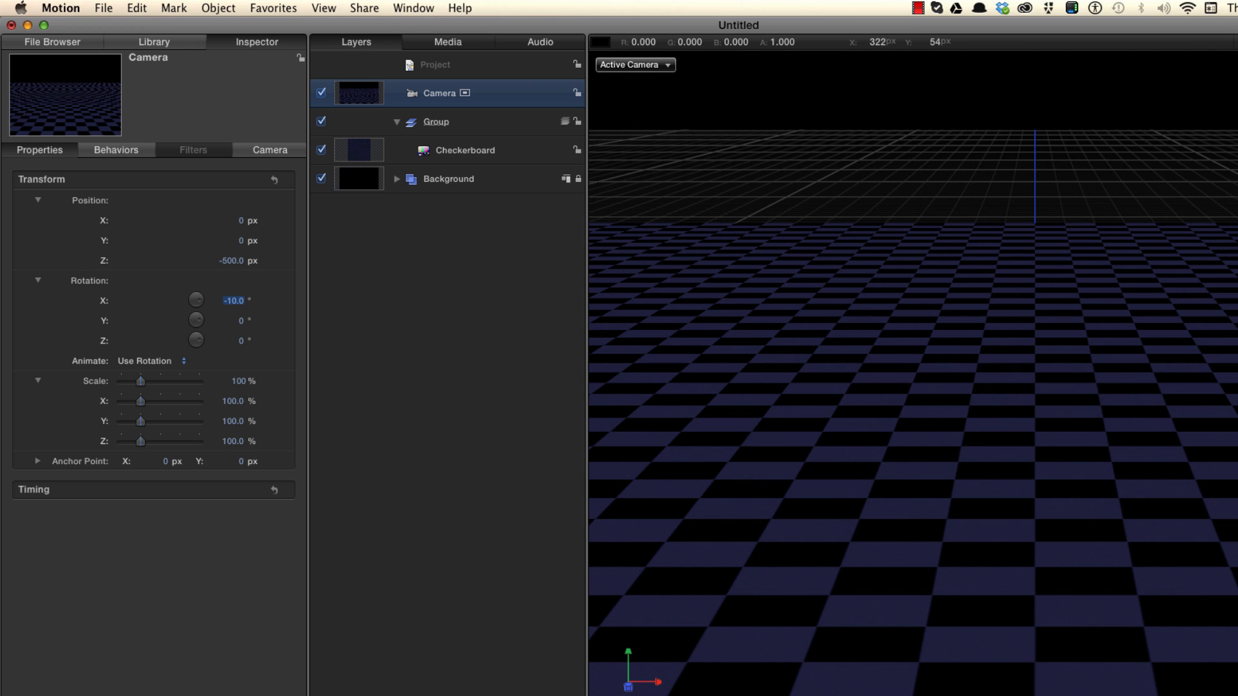
Apply the Sweep camera behavior to the camera
{"action": "key", "text": "super+2"}
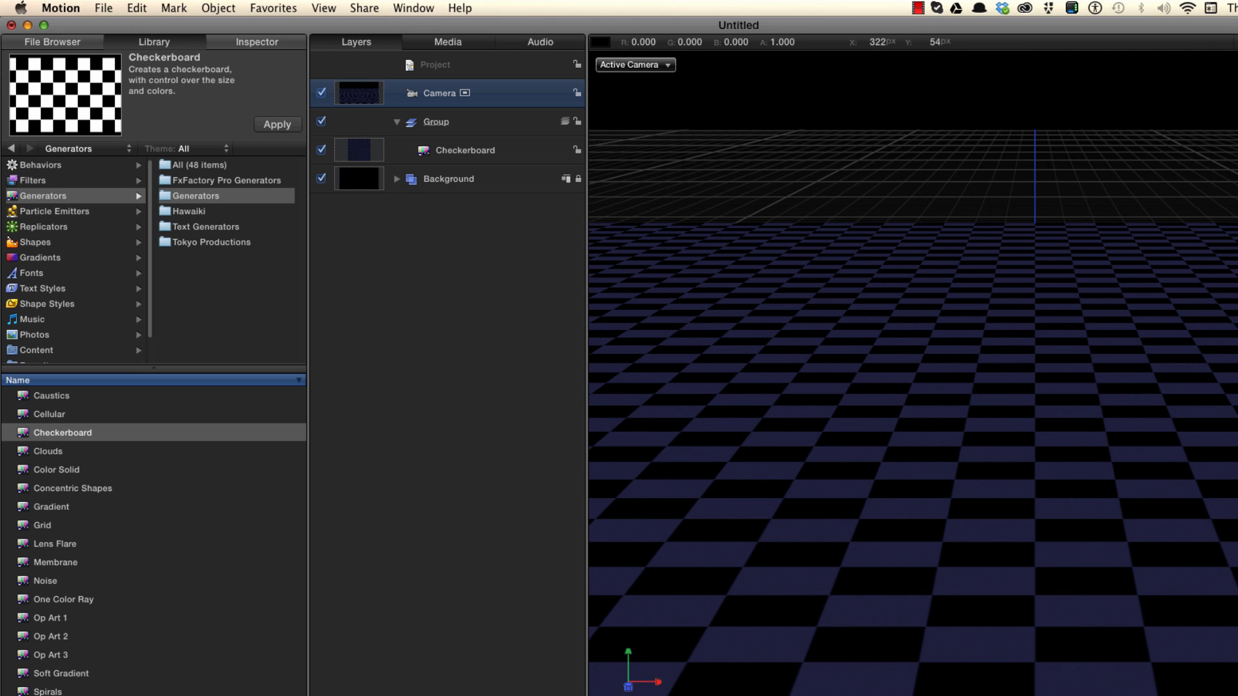
{"action": "left_click", "coordinate": [44, 165]}
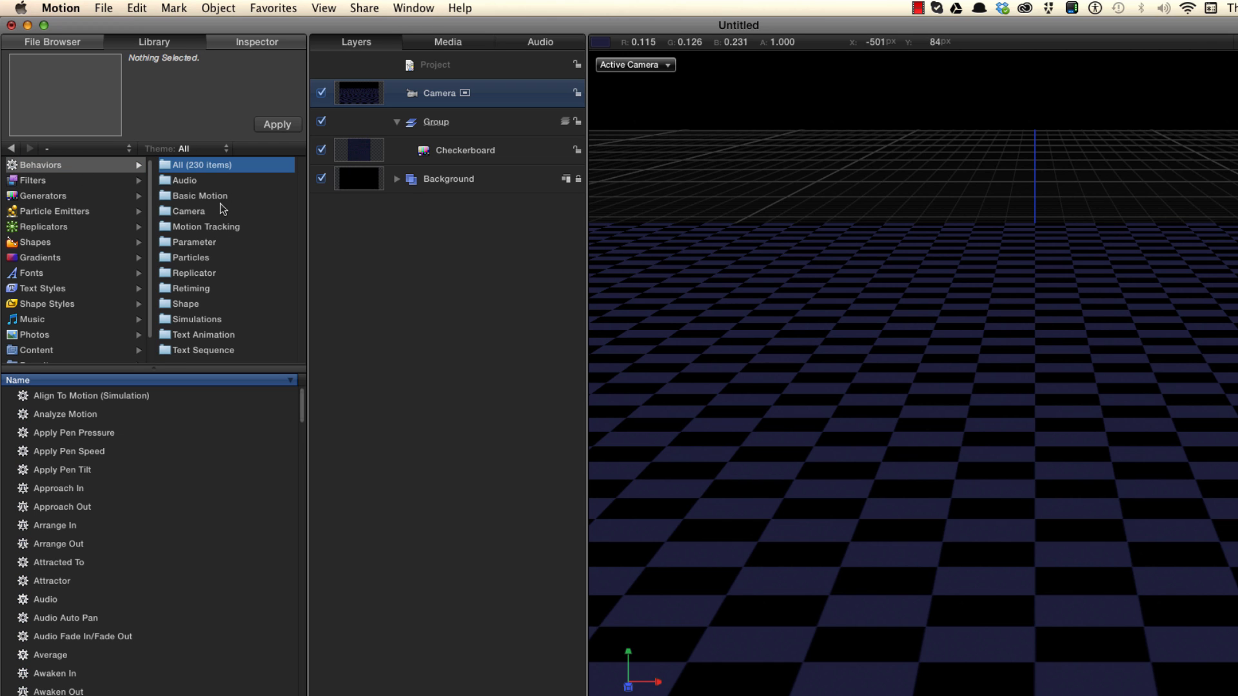
{"action": "left_click", "coordinate": [189, 212]}
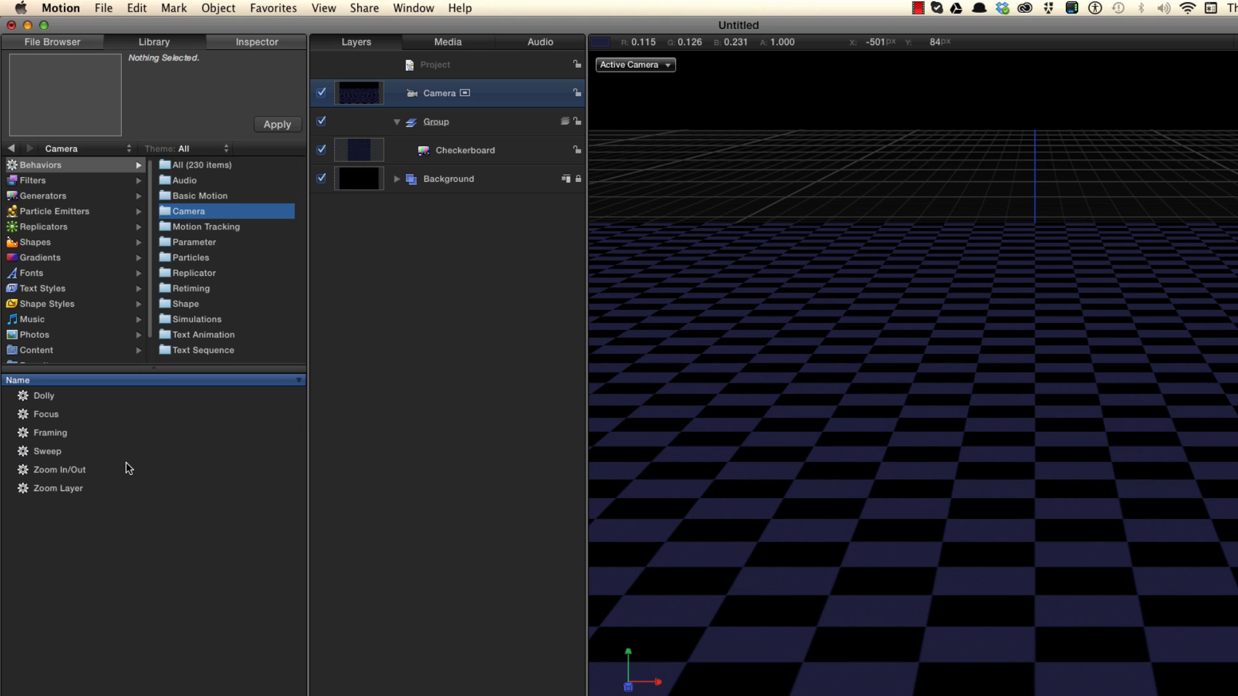
{"action": "left_click", "coordinate": [29, 453]}
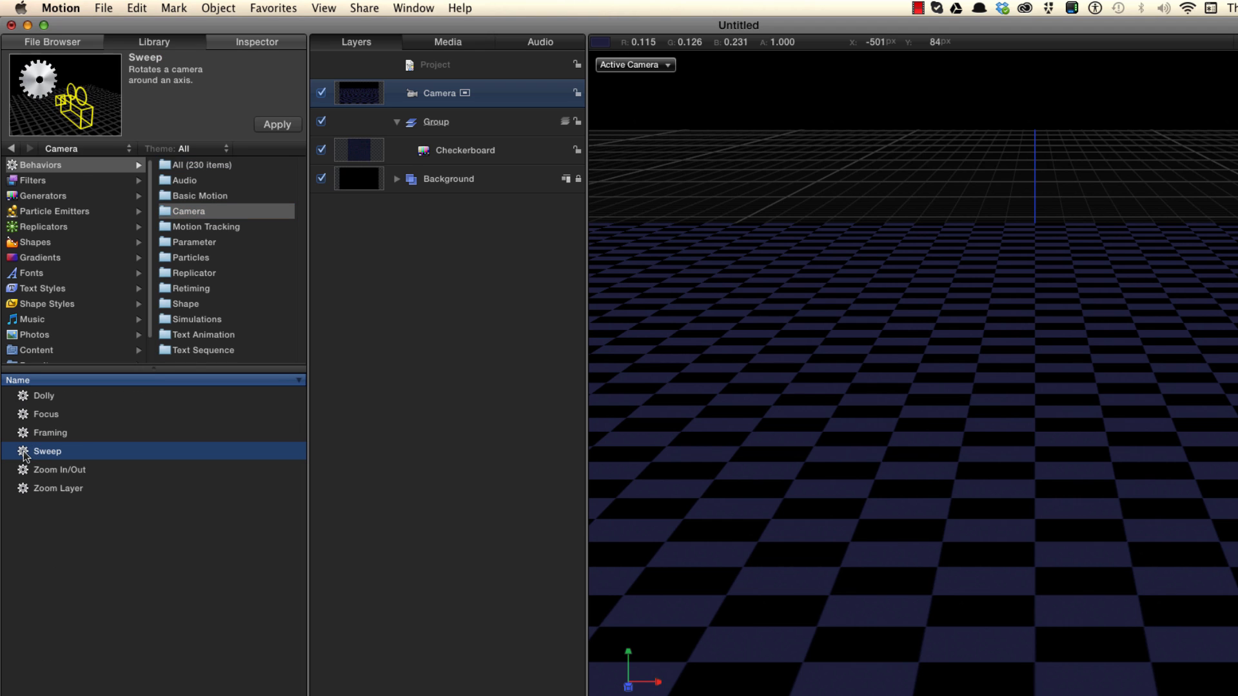
{"action": "left_click", "coordinate": [276, 125]}
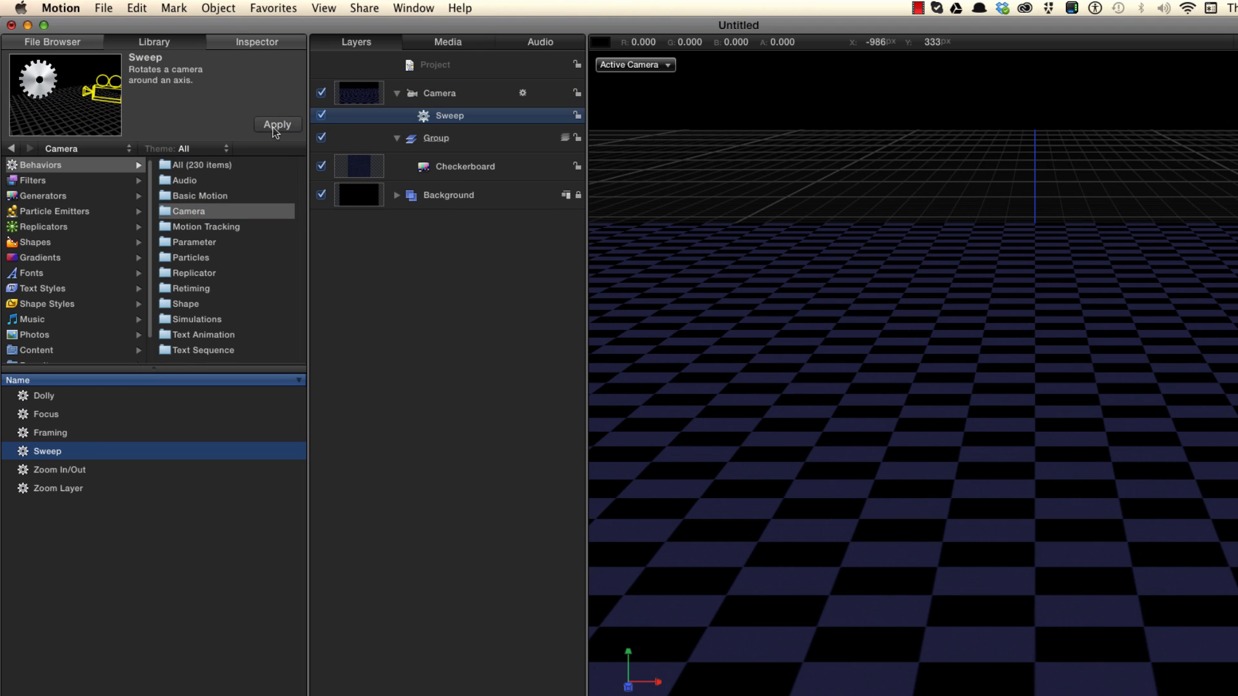
Set the Sweep behavior's start angle to -45° and its end angle to 45°
{"action": "key", "text": "F2"}
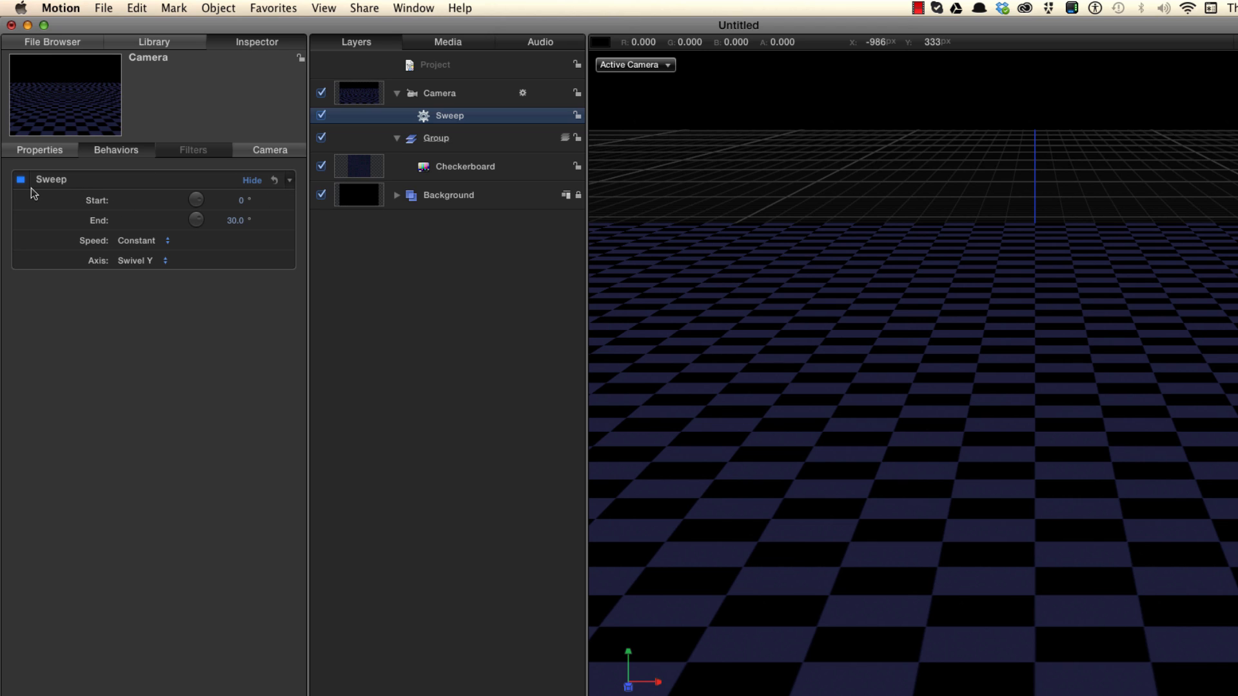
{"action": "left_click", "coordinate": [242, 201]}
{"action": "type", "text": "-45"}
{"action": "key", "text": "Tab"}
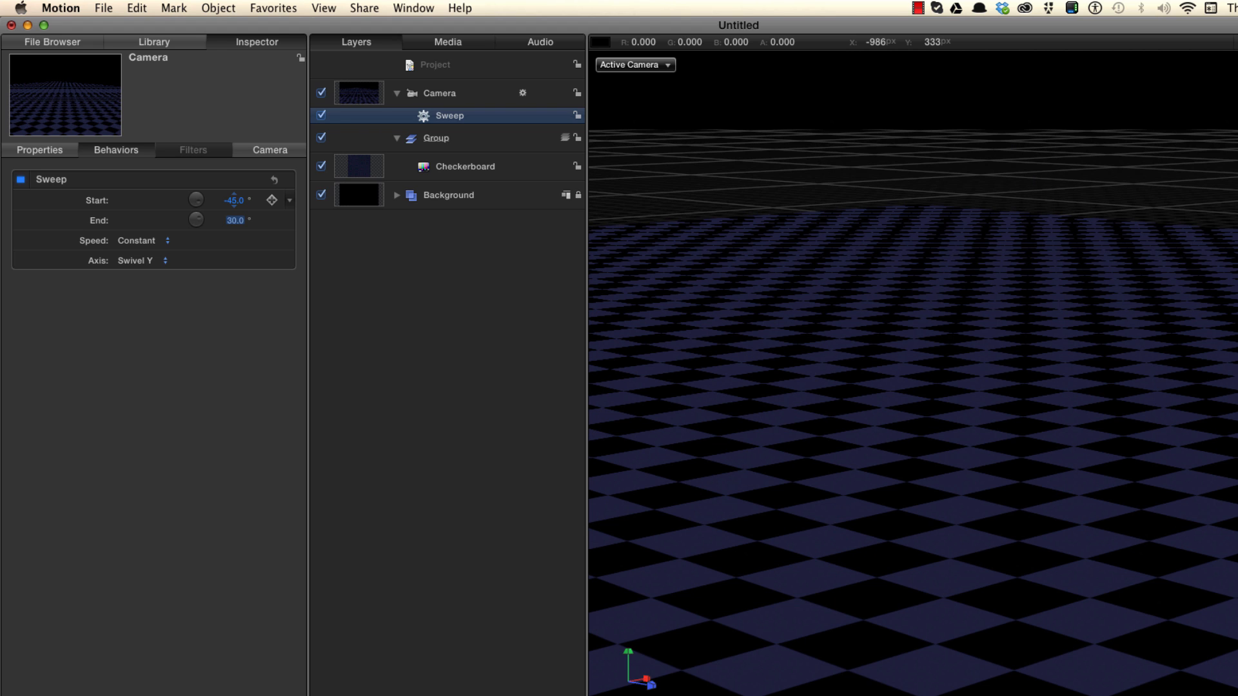
{"action": "type", "text": "45"}
{"action": "key", "text": "Return"}
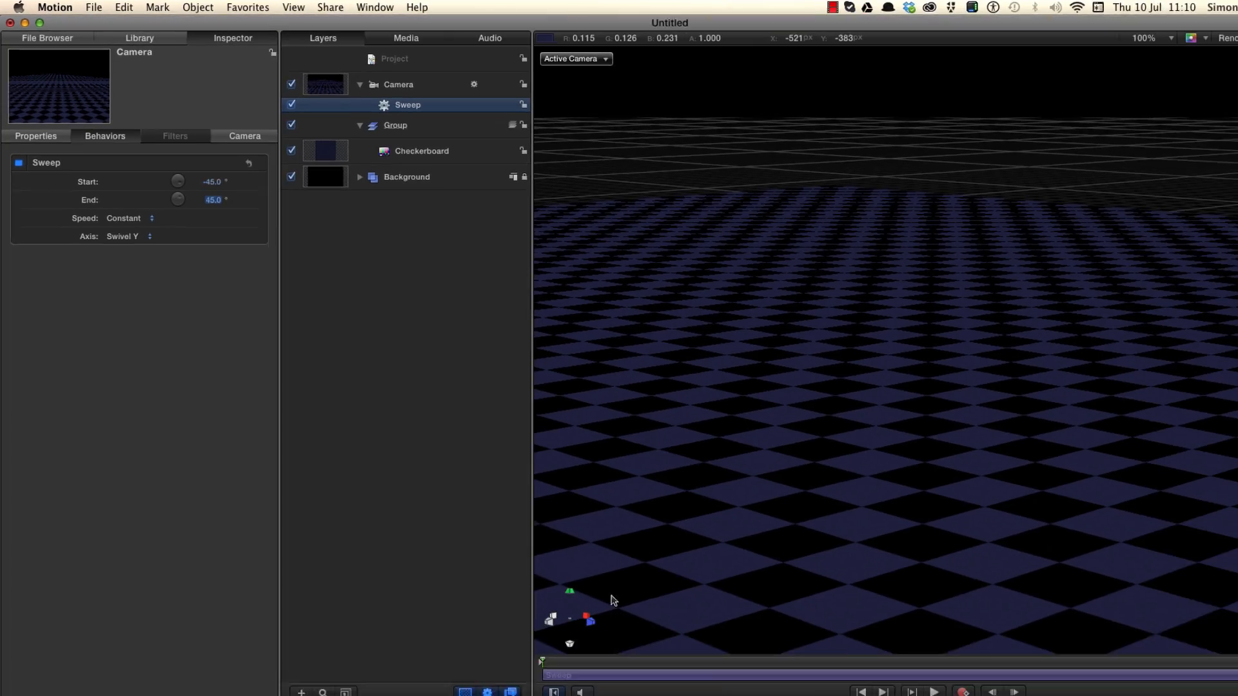
Move the playhead to 00:00:07:00 and rename the group holding the checkerboard as Room
{"action": "left_click_drag", "start_coordinate": [542, 662], "coordinate": [840, 635]}
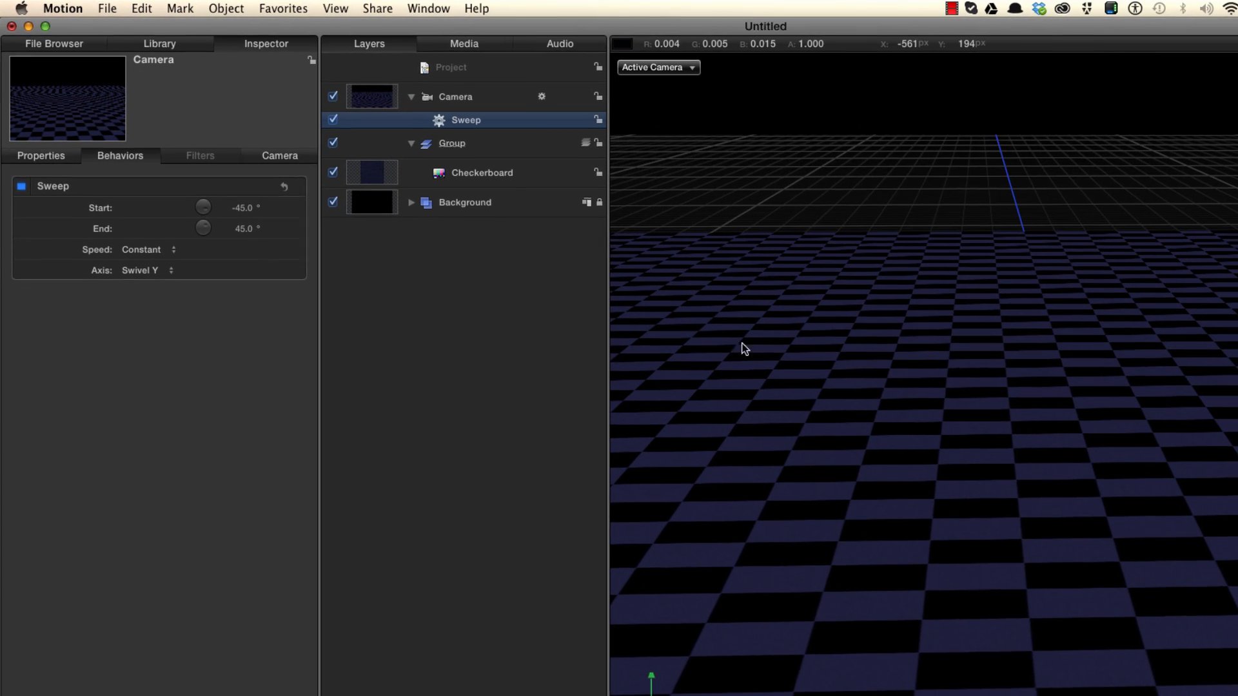
{"action": "left_click", "coordinate": [487, 148]}
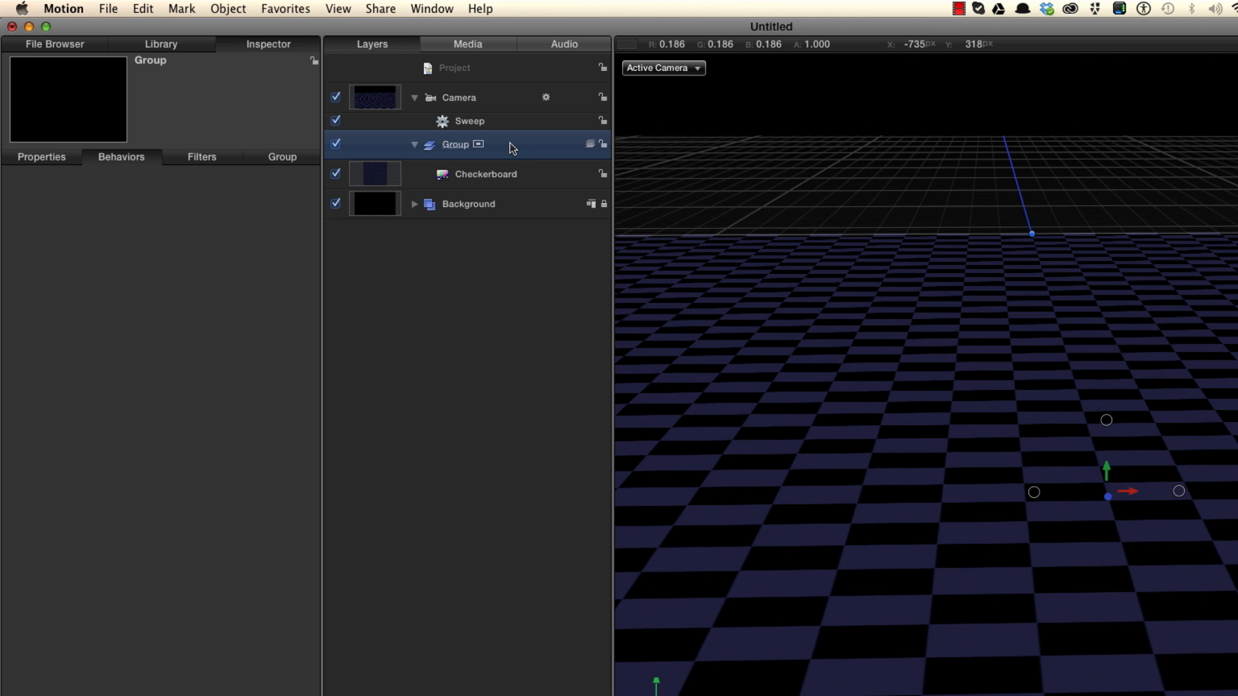
{"action": "double_click", "coordinate": [454, 146]}
{"action": "type", "text": "Room"}
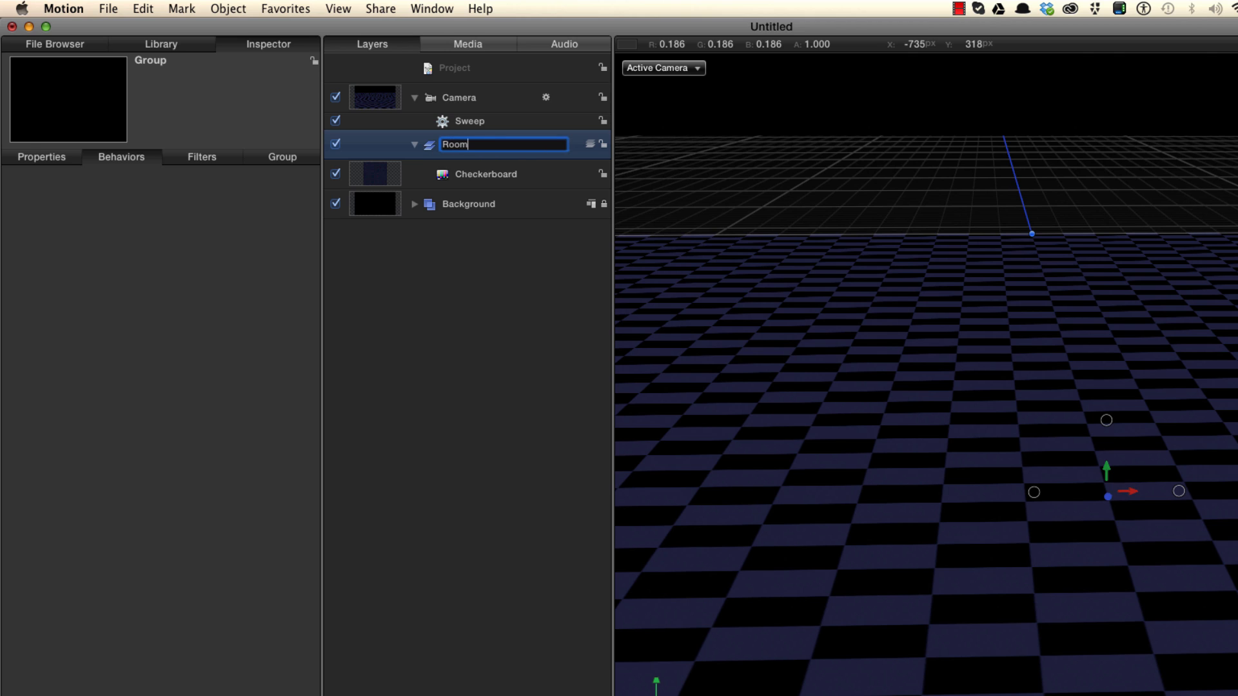
{"action": "key", "text": "Return"}
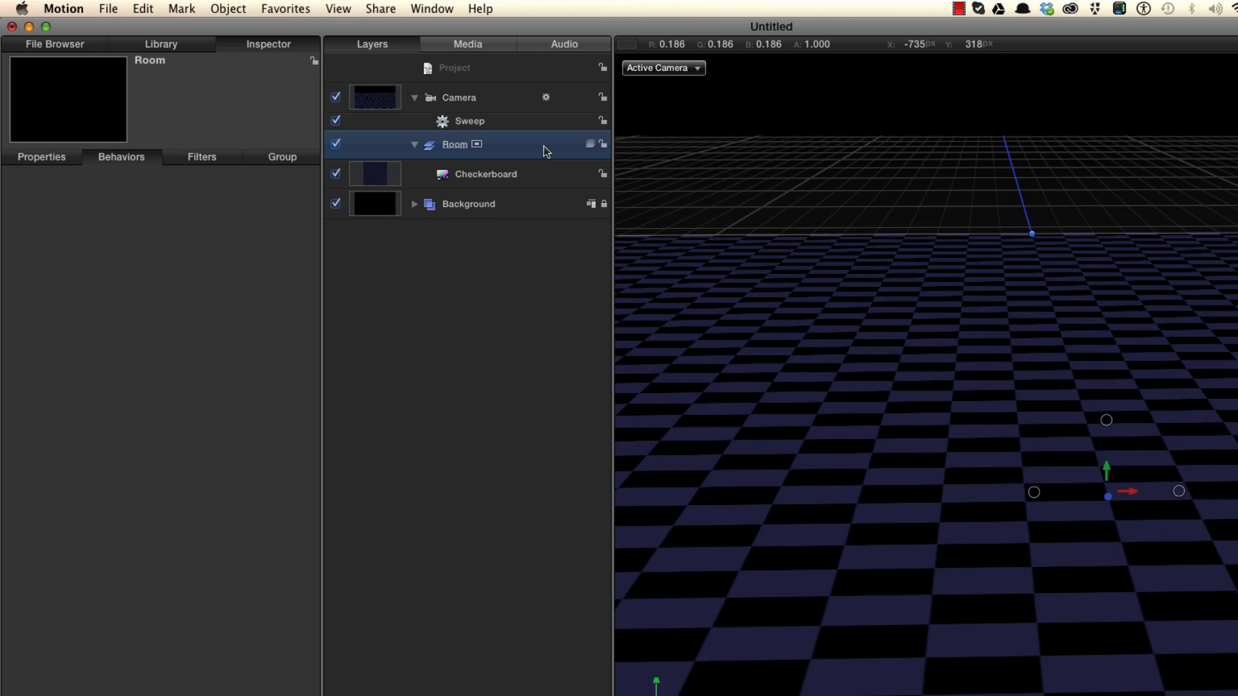
Switch the Room group to 2D, draw a rectangle about 610 by 360 px in it, and reset its transform to centre it
{"action": "key", "text": "ctrl+d"}
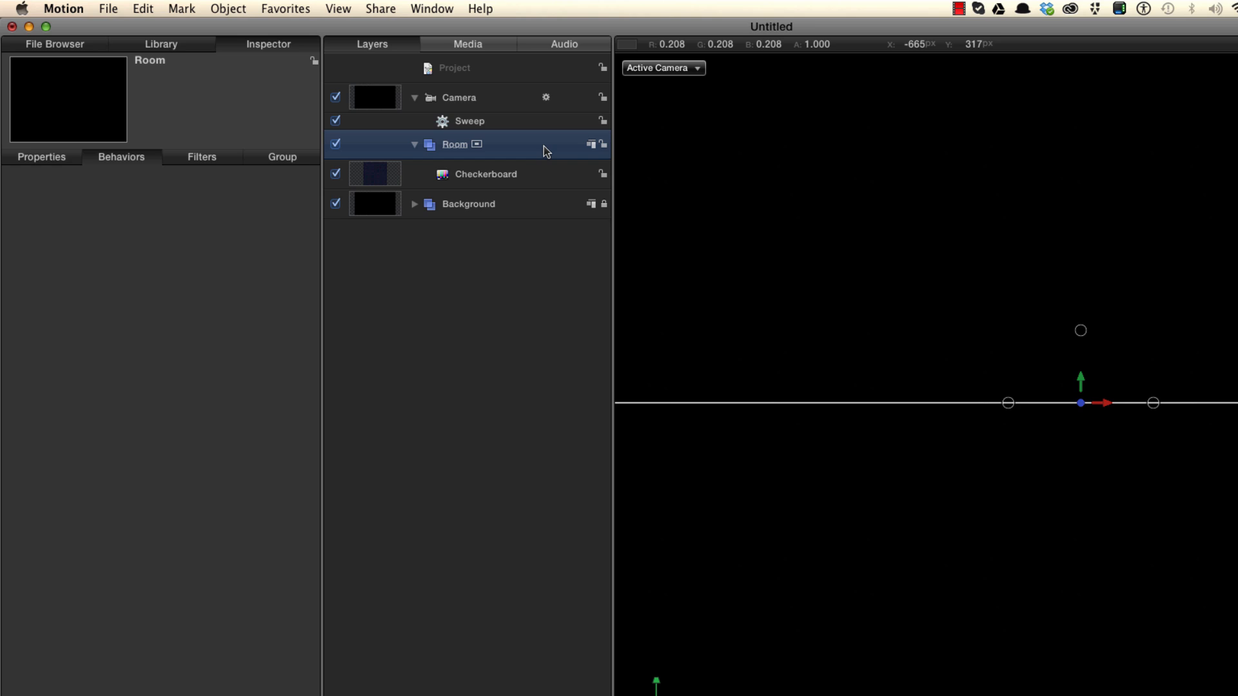
{"action": "left_click_drag", "start_coordinate": [822, 133], "coordinate": [1013, 313]}
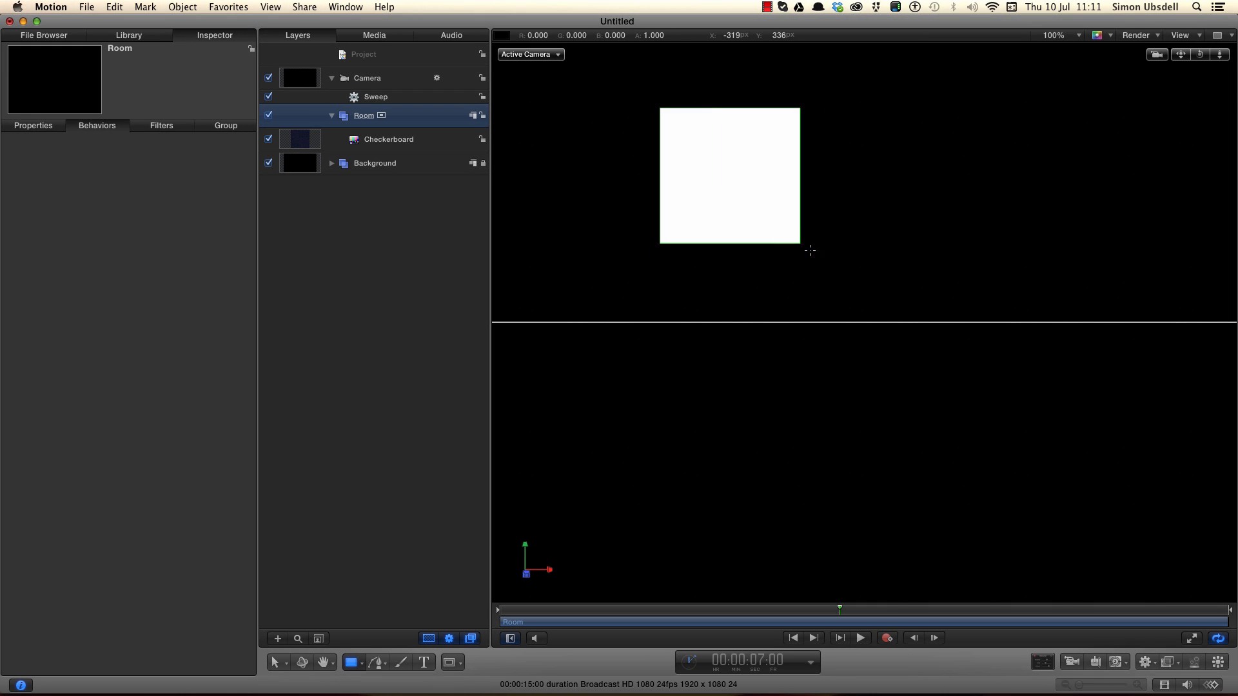
{"action": "left_click_drag", "start_coordinate": [810, 250], "coordinate": [1055, 341]}
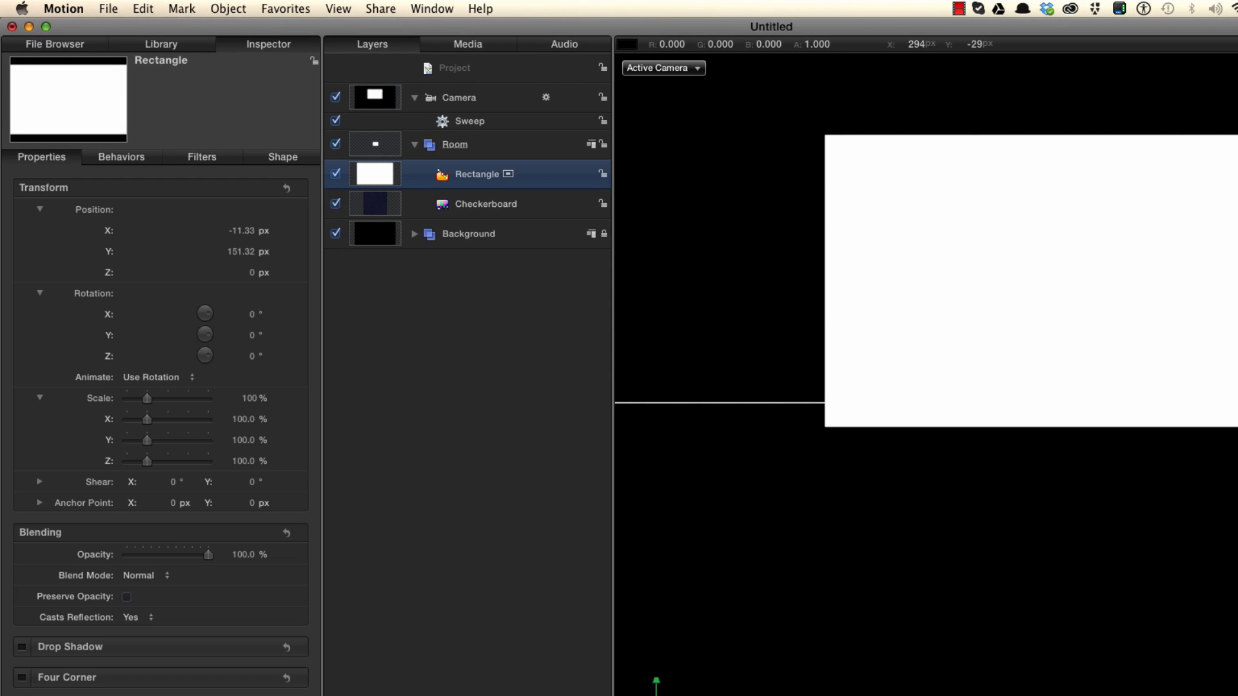
{"action": "left_click", "coordinate": [287, 189]}
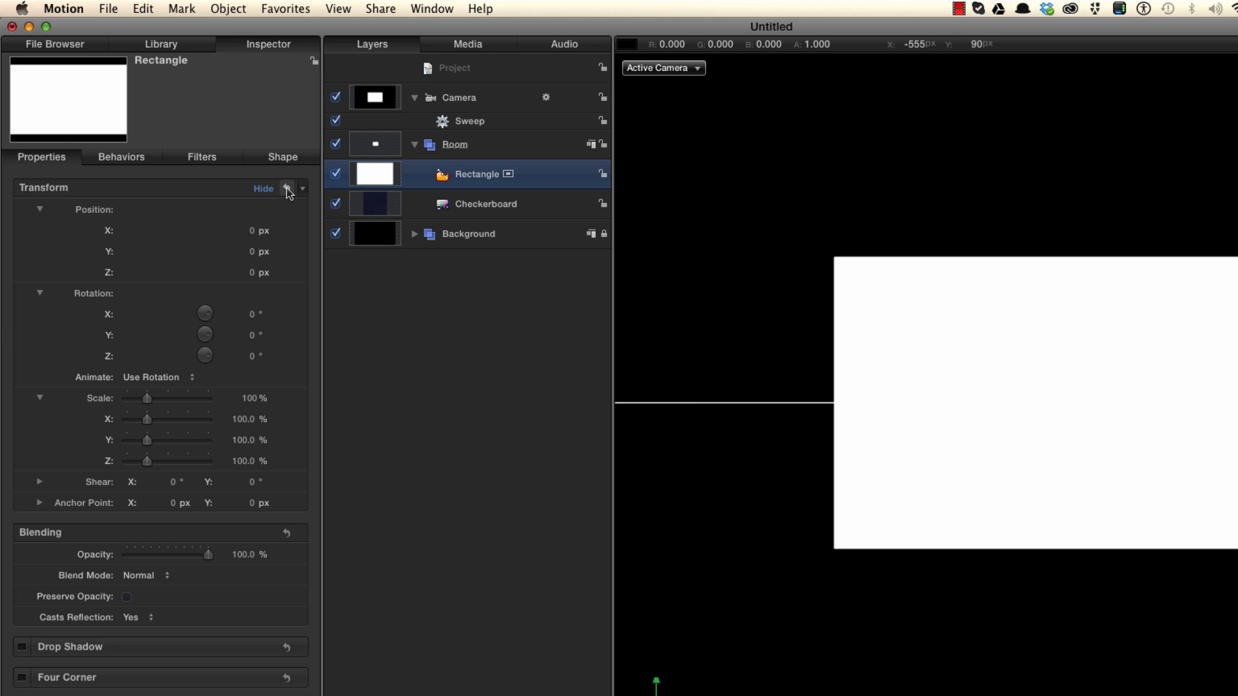
Set the rectangle's control point 1 to X -400, Y 200 and control point 2 to X 400, Y 200
{"action": "key", "text": "F4"}
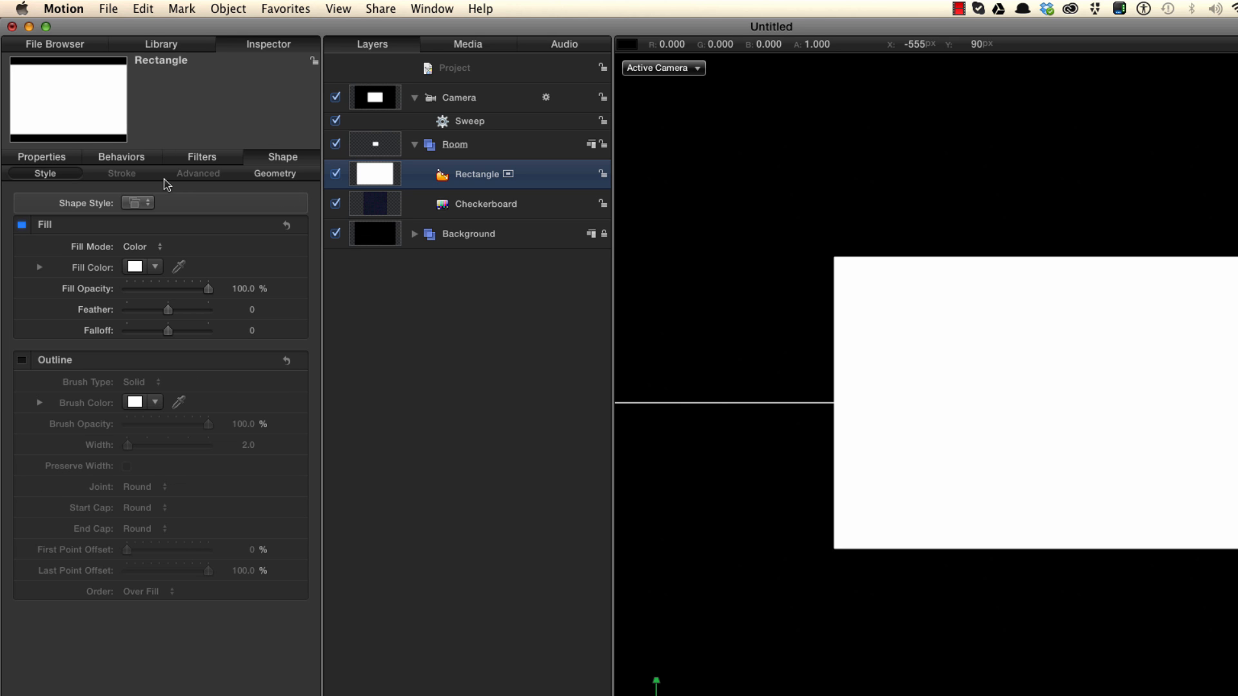
{"action": "left_click", "coordinate": [282, 175]}
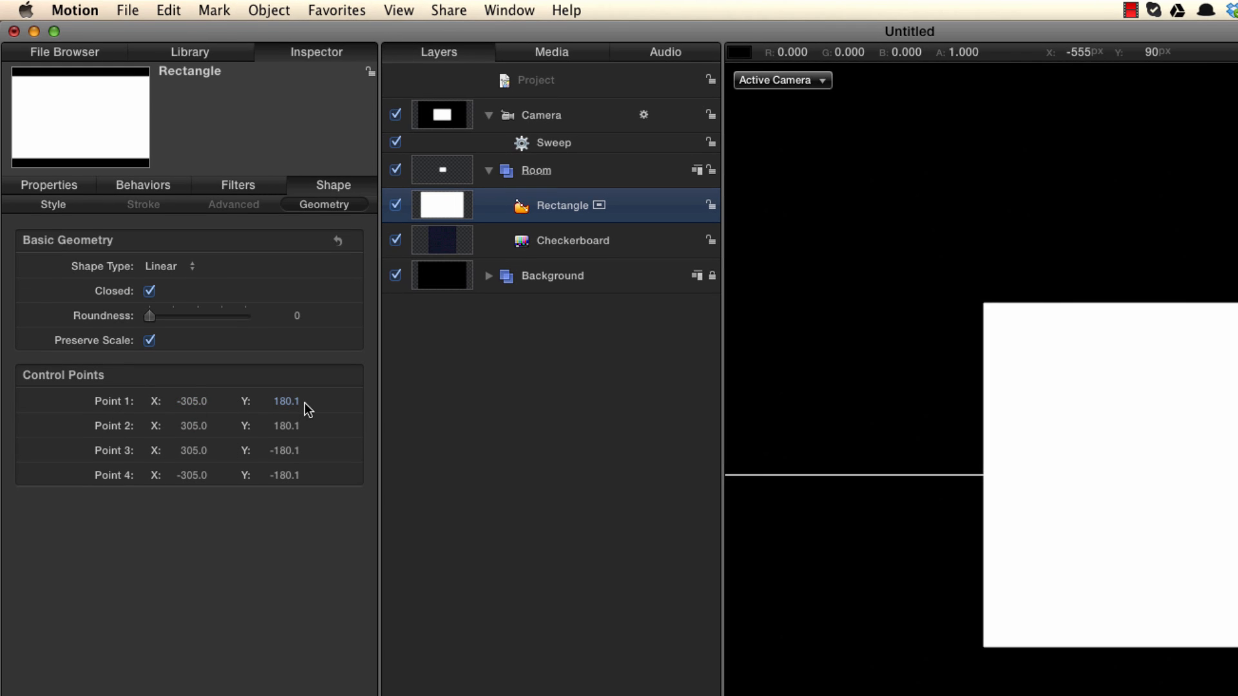
{"action": "left_click", "coordinate": [193, 403]}
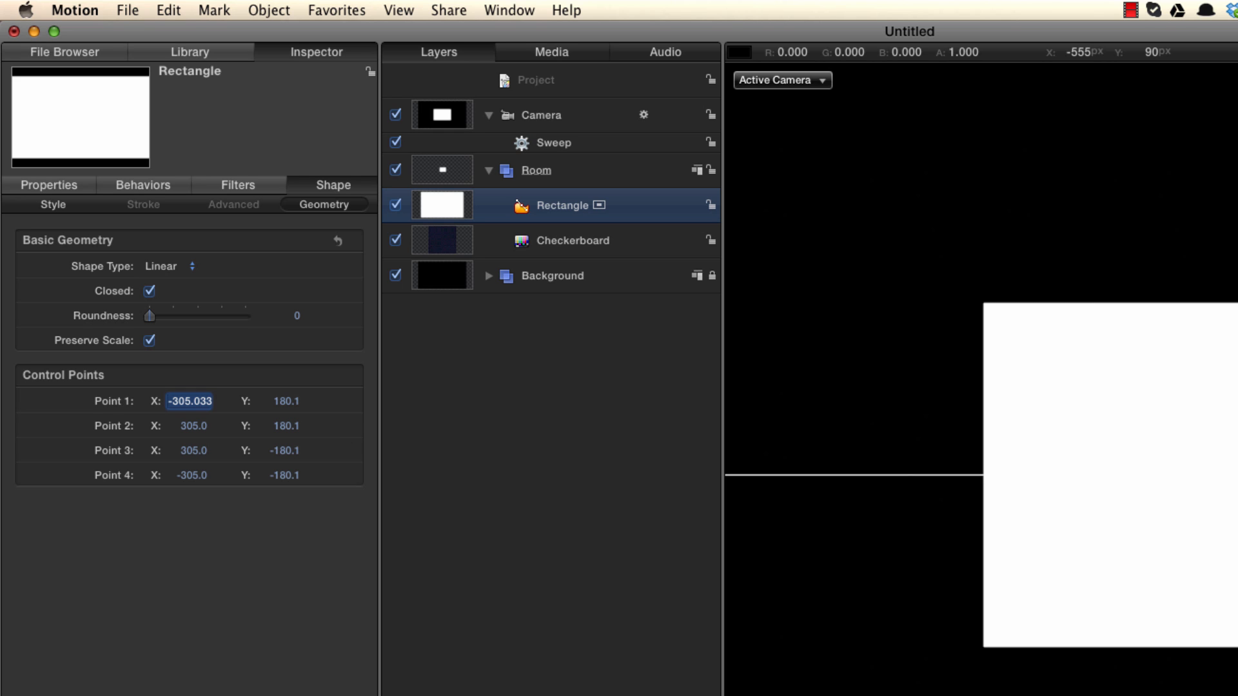
{"action": "type", "text": "-400"}
{"action": "key", "text": "Tab"}
{"action": "type", "text": "200"}
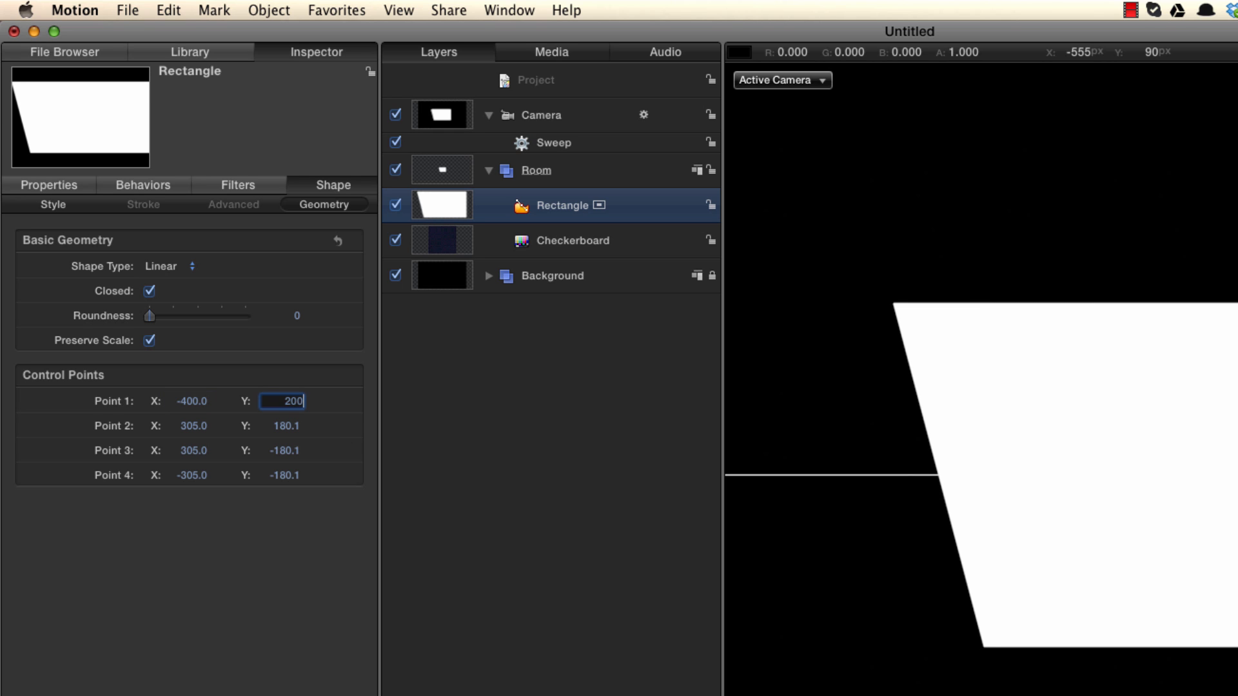
{"action": "key", "text": "Tab"}
{"action": "type", "text": "400"}
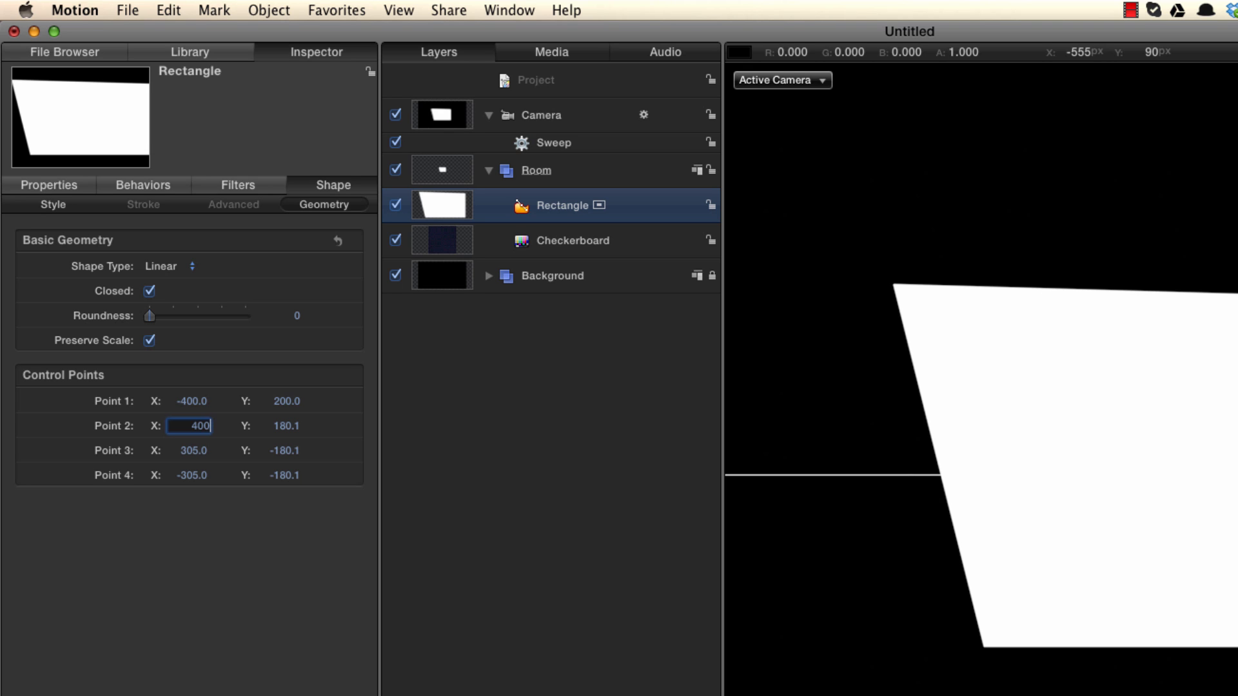
{"action": "key", "text": "Tab"}
{"action": "type", "text": "200"}
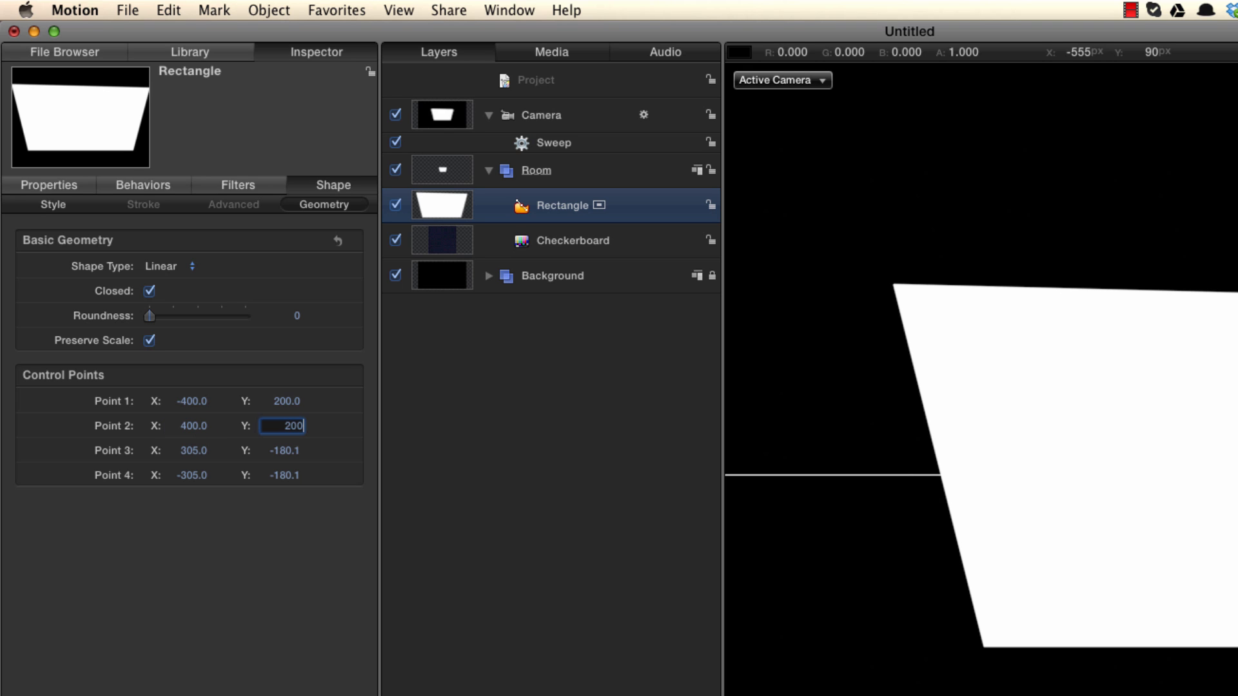
Set the rectangle's control point 3 to X 400, Y -200 and control point 4 to X -400, Y -200
{"action": "key", "text": "Tab"}
{"action": "type", "text": "400"}
{"action": "key", "text": "Tab"}
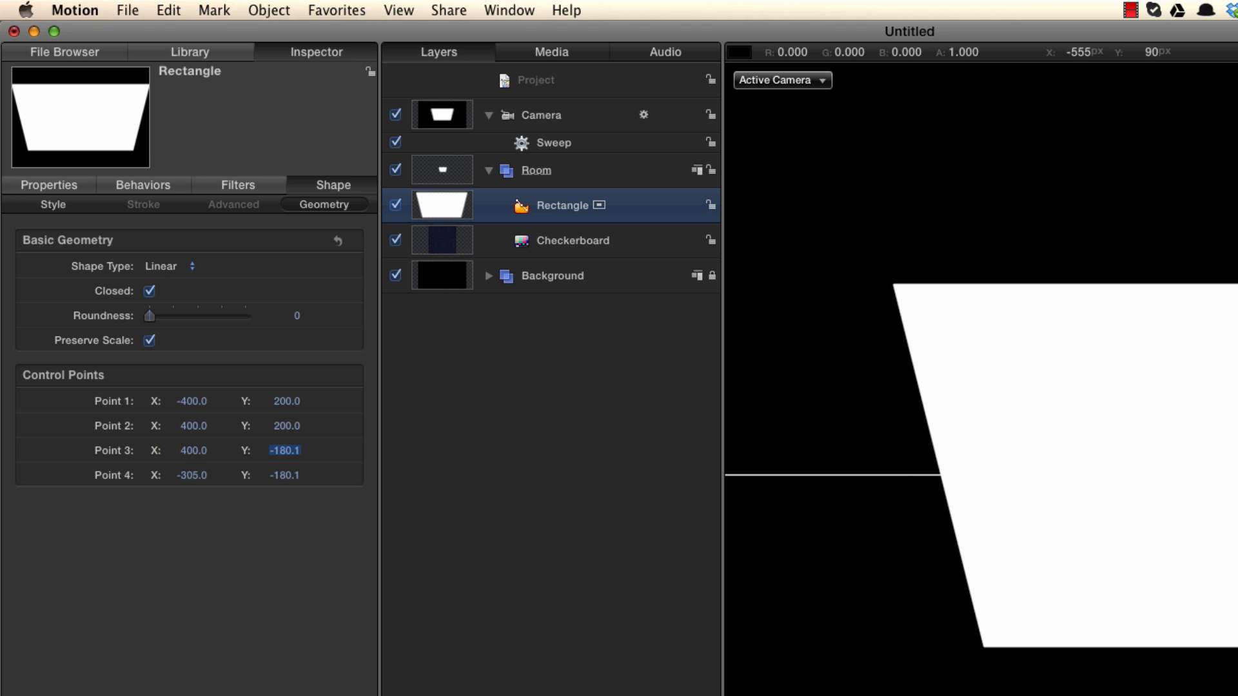
{"action": "type", "text": "-200"}
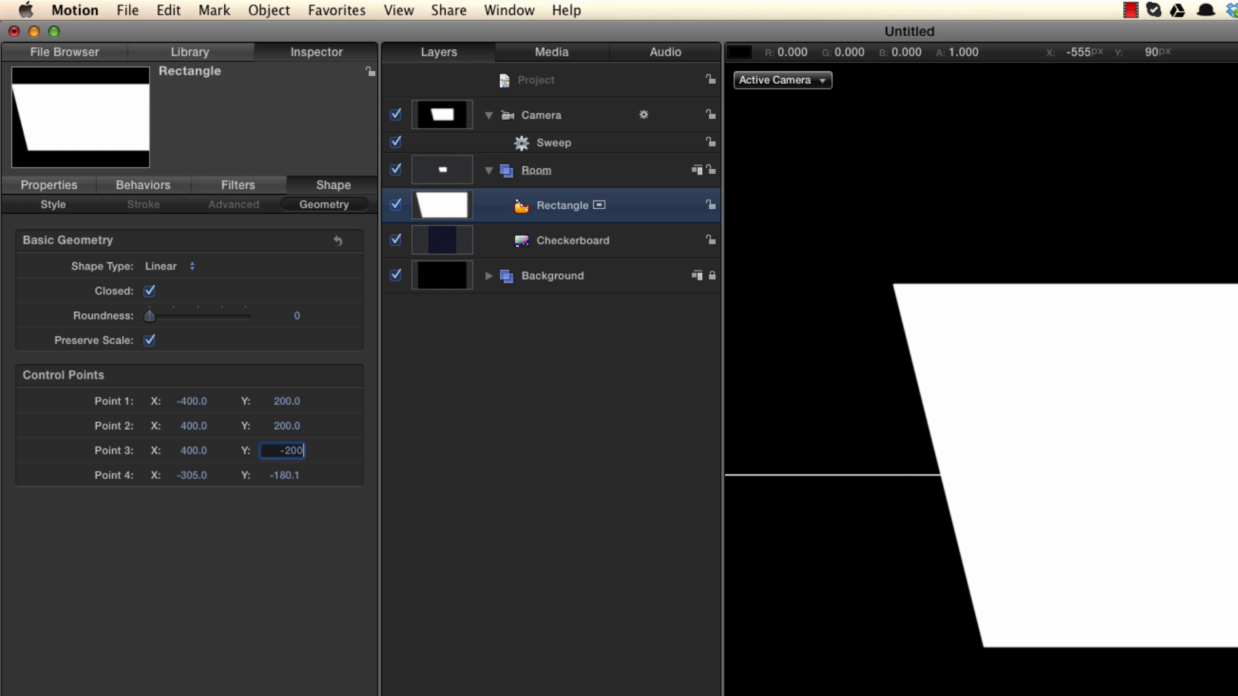
{"action": "key", "text": "Tab"}
{"action": "type", "text": "-400"}
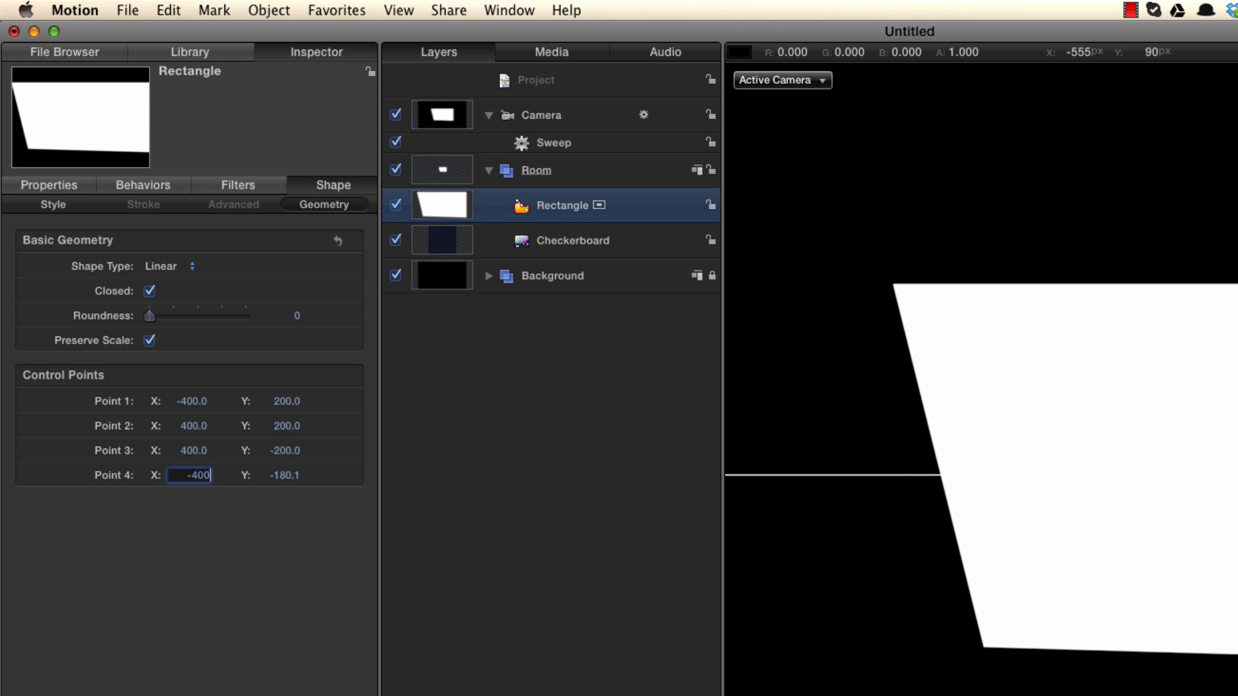
{"action": "key", "text": "Tab"}
{"action": "type", "text": "-2000"}
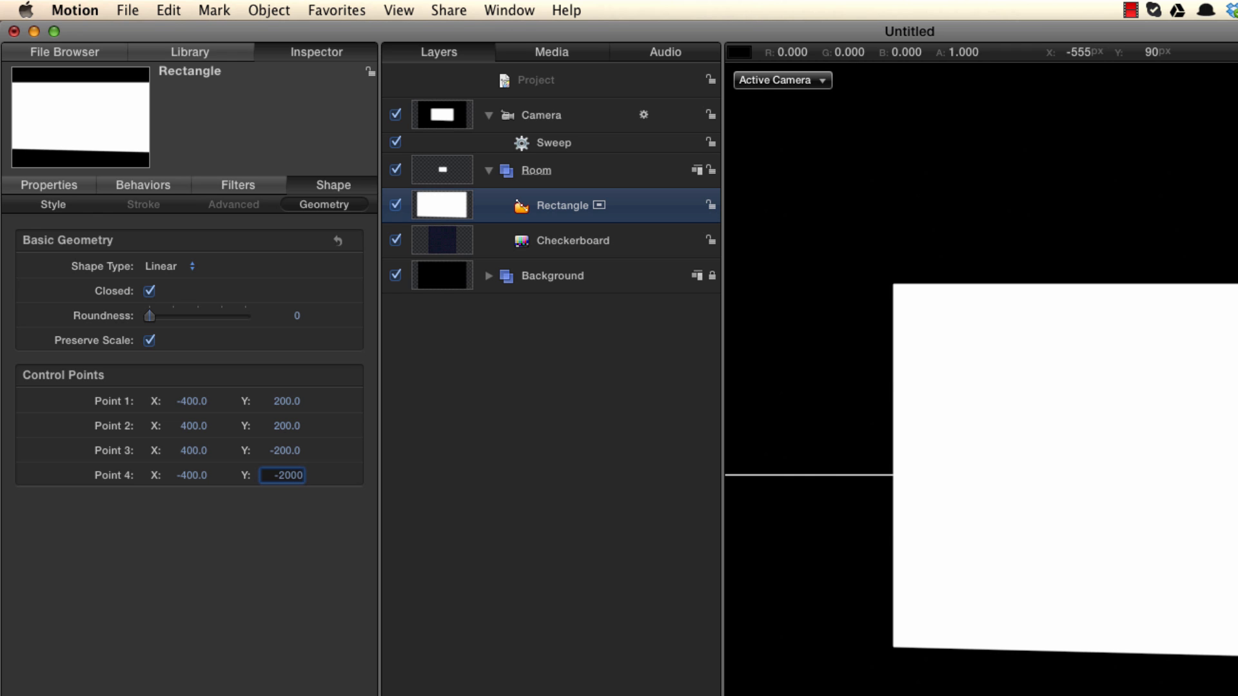
{"action": "key", "text": "BackSpace"}
{"action": "key", "text": "Return"}
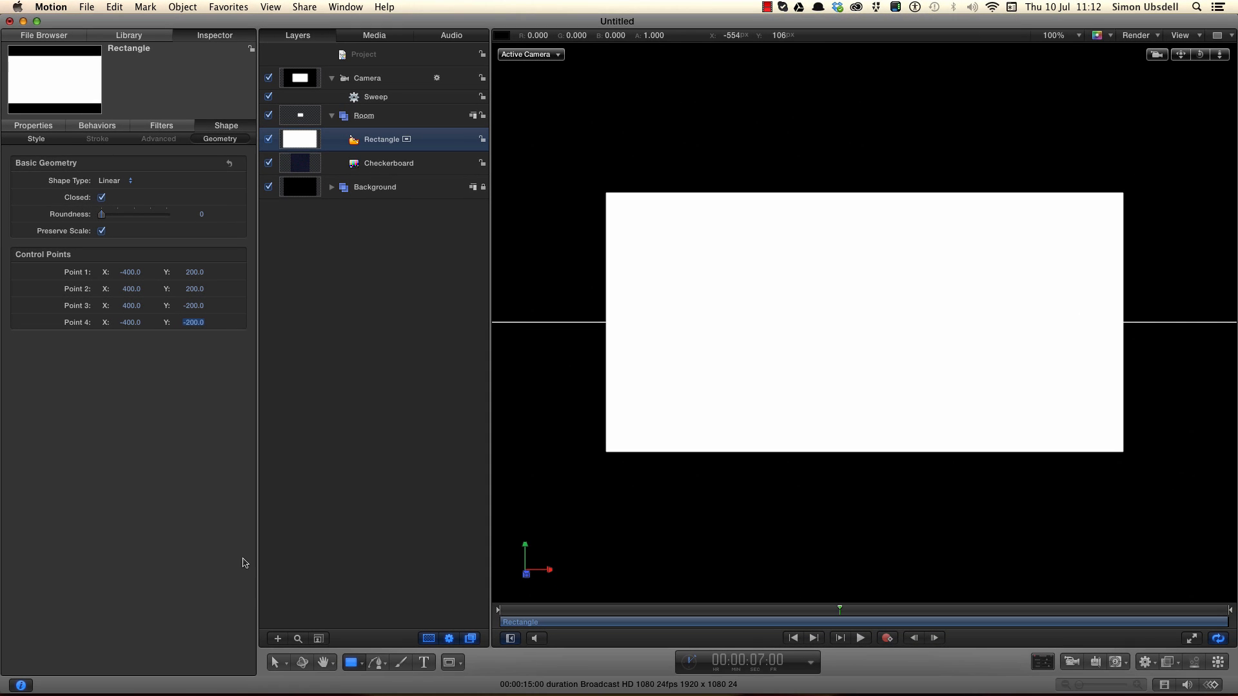
Set the rectangle's X rotation to -90° and switch the Room group back to 3D
{"action": "left_click", "coordinate": [275, 664]}
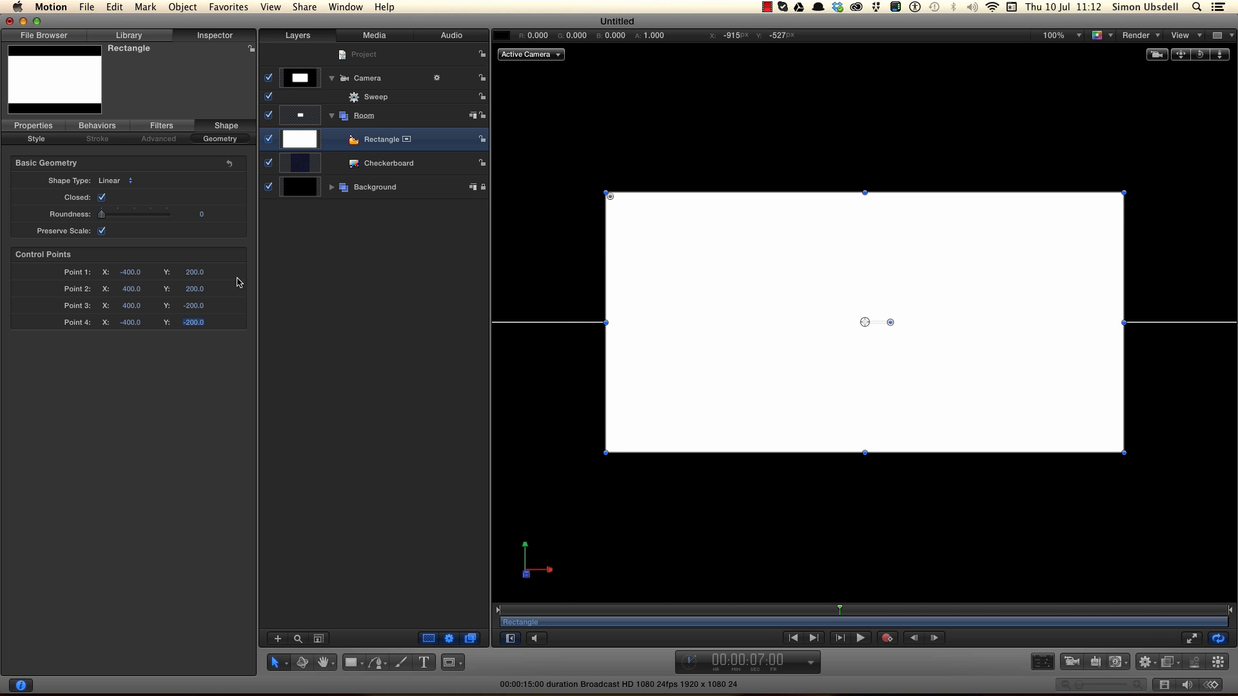
{"action": "key", "text": "F1"}
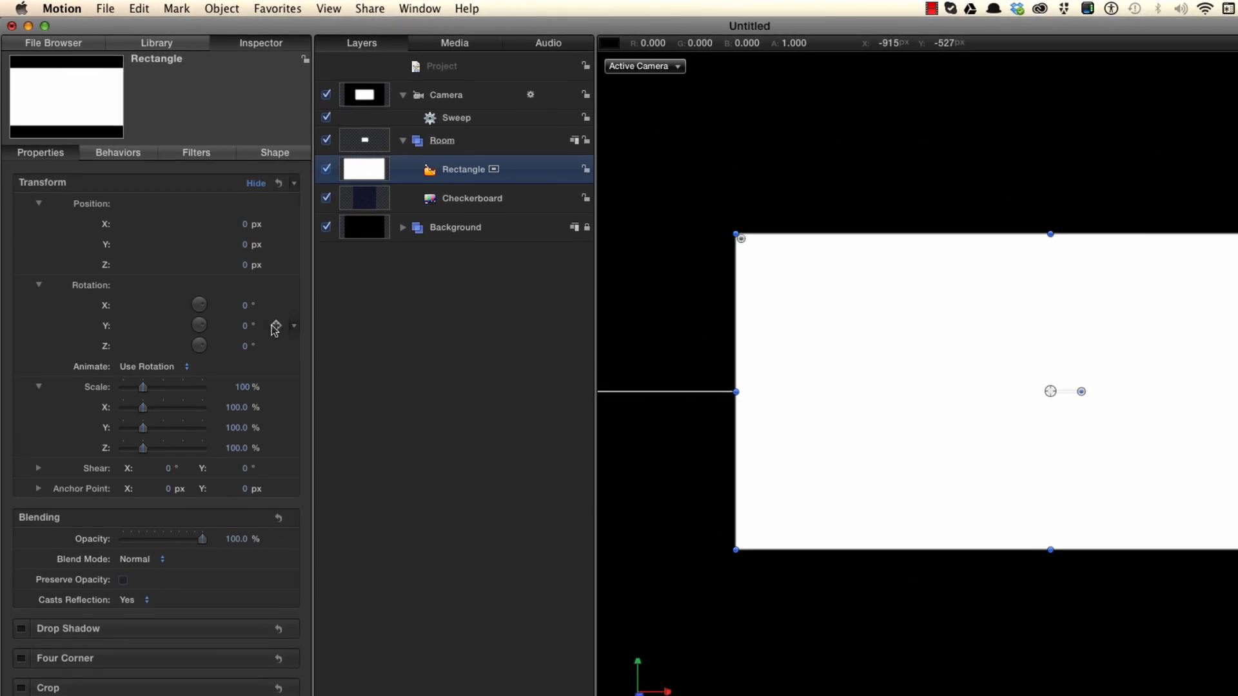
{"action": "left_click", "coordinate": [252, 316]}
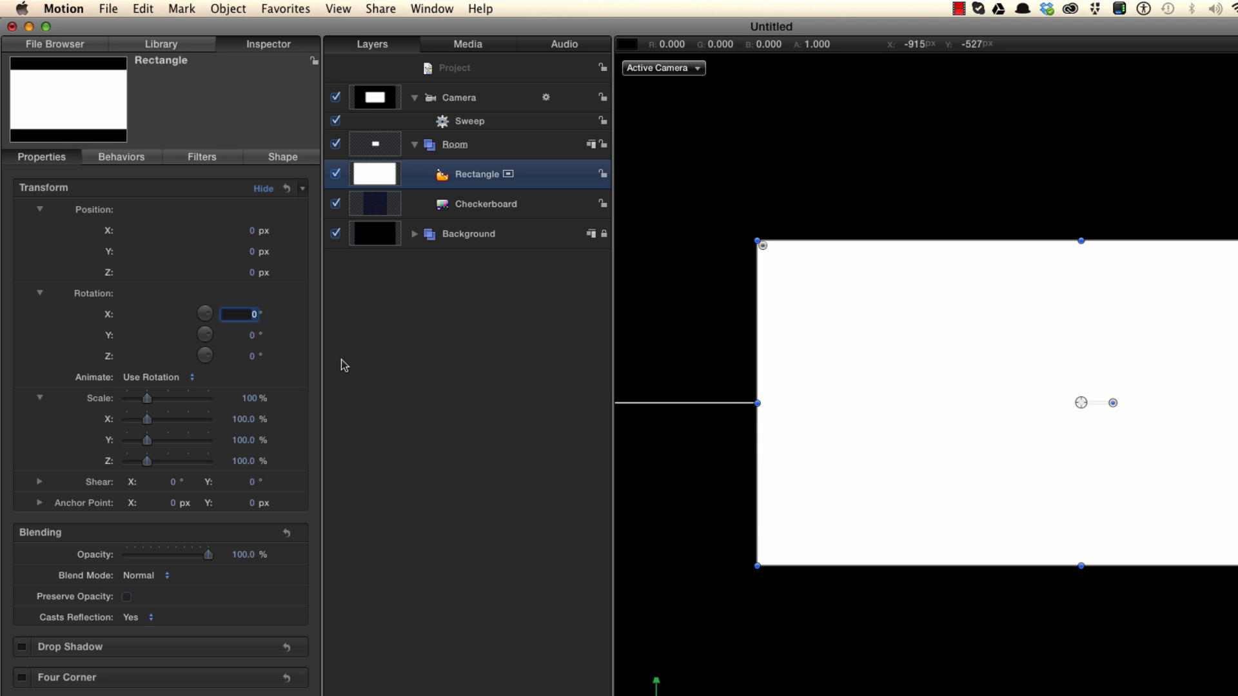
{"action": "type", "text": "-90"}
{"action": "key", "text": "Return"}
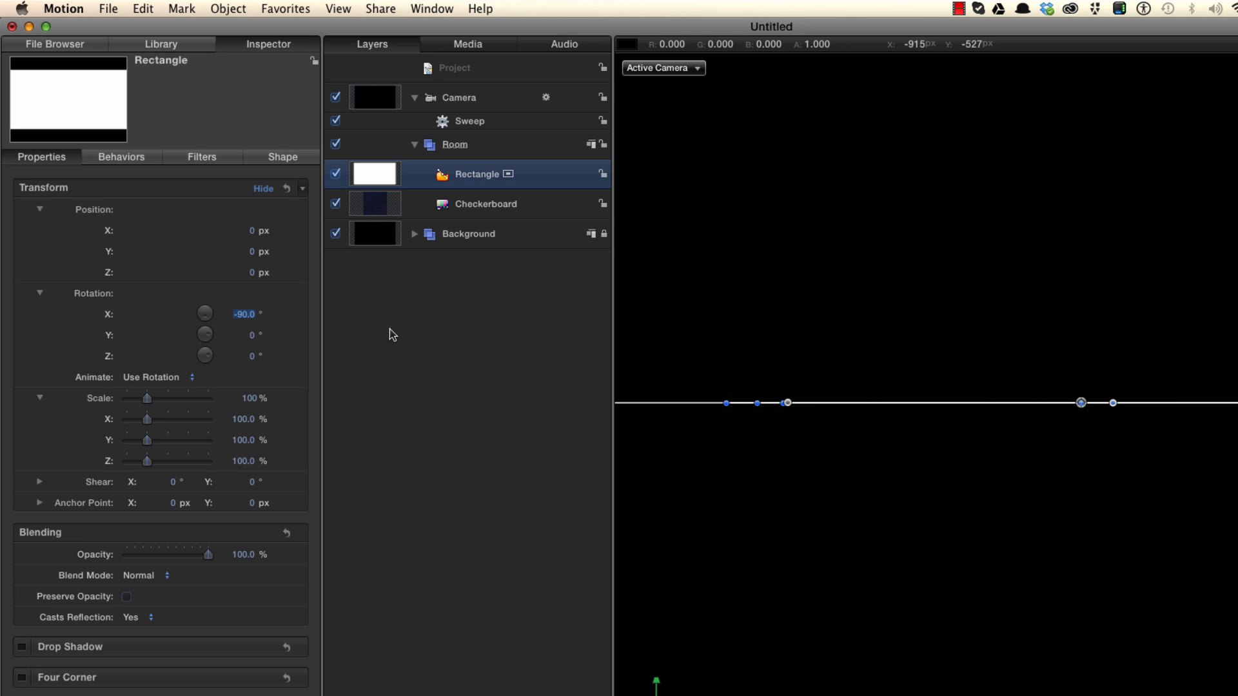
{"action": "left_click", "coordinate": [490, 149]}
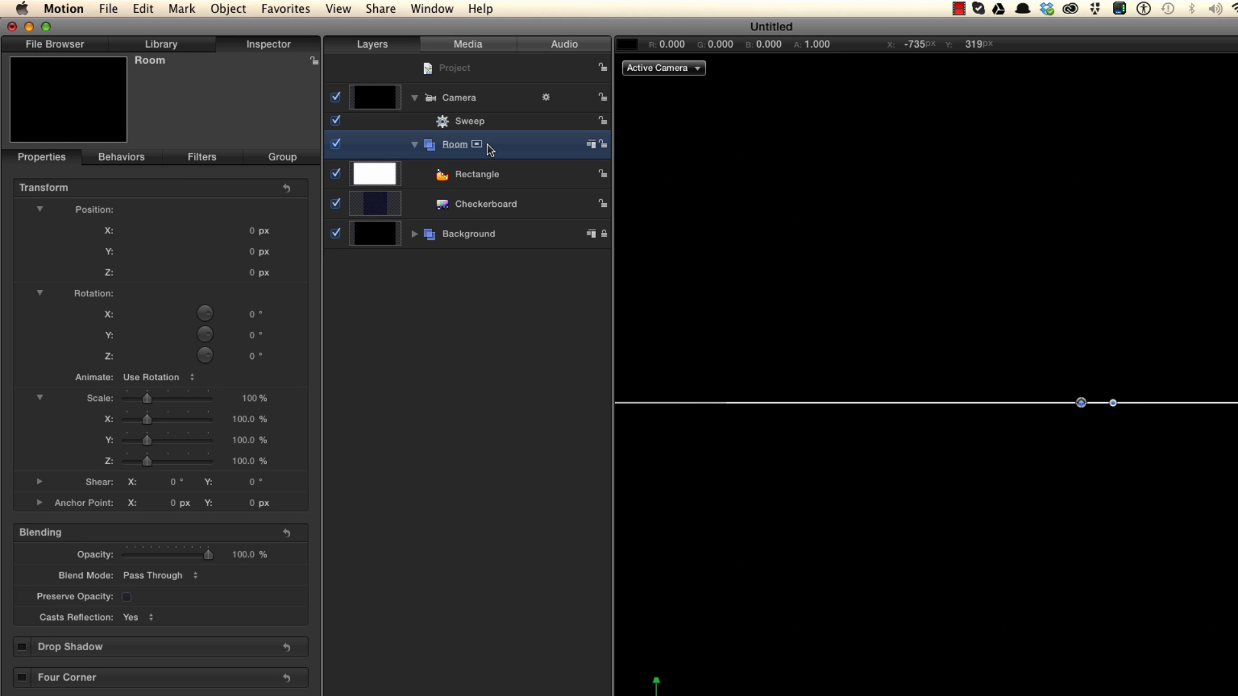
{"action": "key", "text": "ctrl+d"}
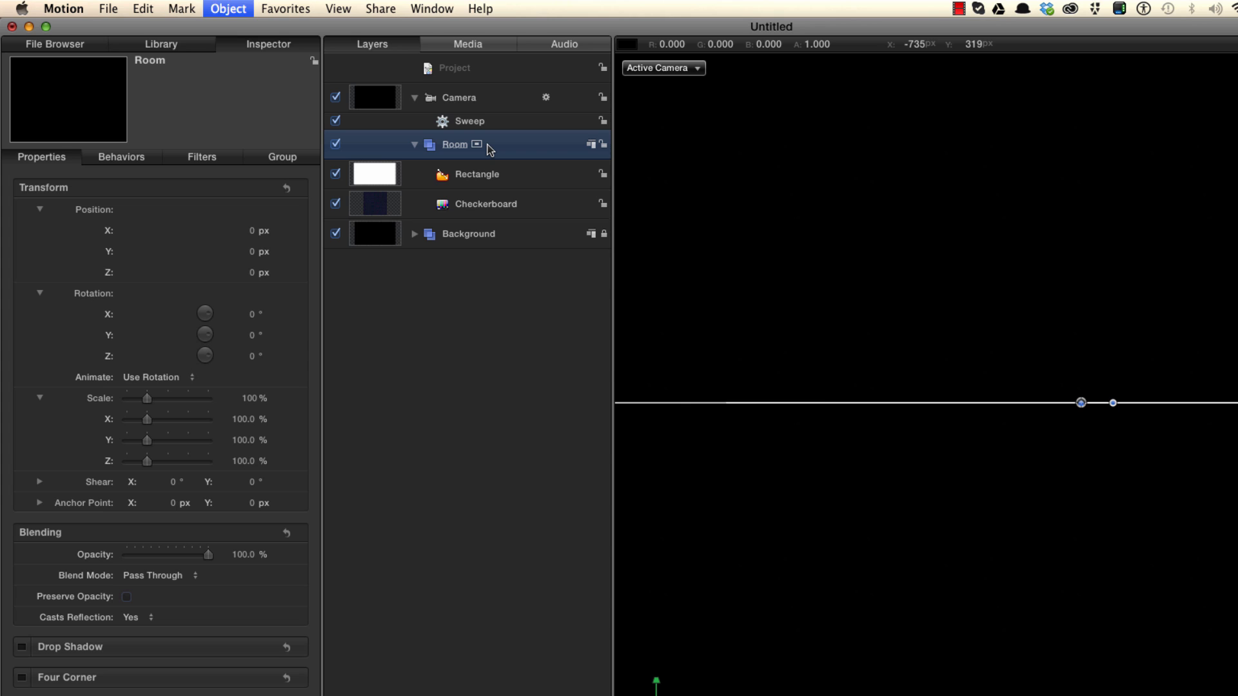
Add an image mask to the checkerboard with the rectangle as its source, and invert the mask
{"action": "left_click", "coordinate": [382, 208]}
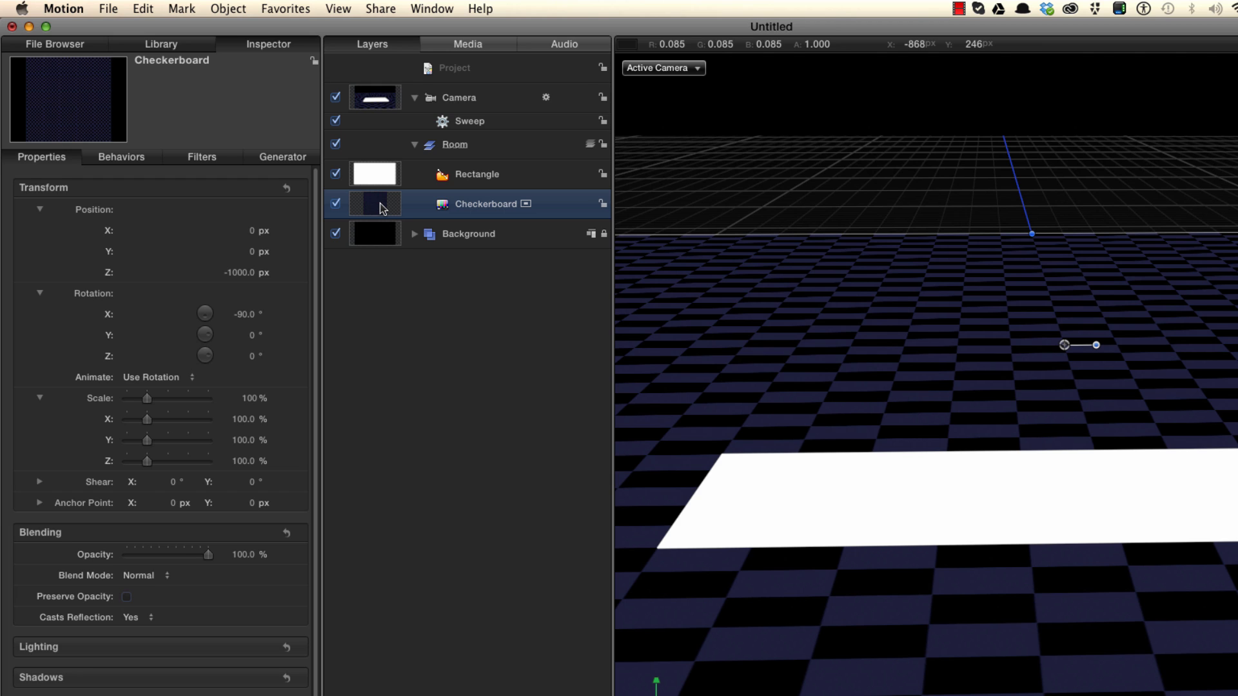
{"action": "key", "text": "ctrl+shift+m"}
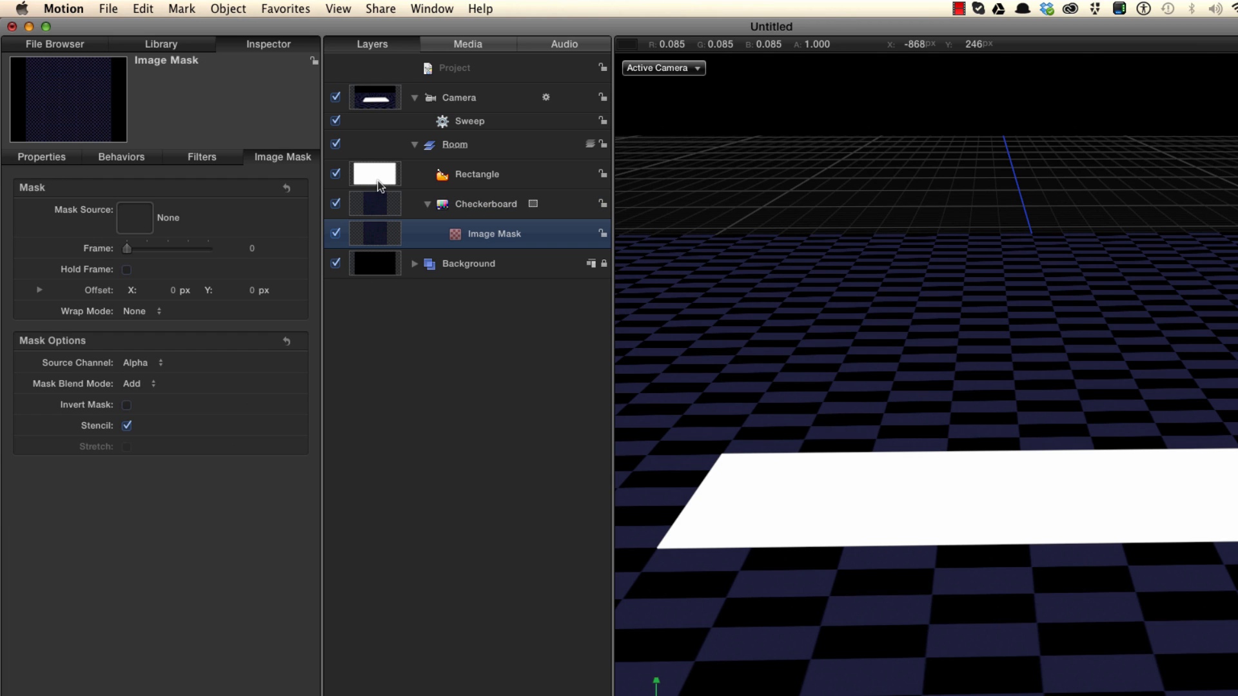
{"action": "left_click_drag", "start_coordinate": [383, 175], "coordinate": [456, 236]}
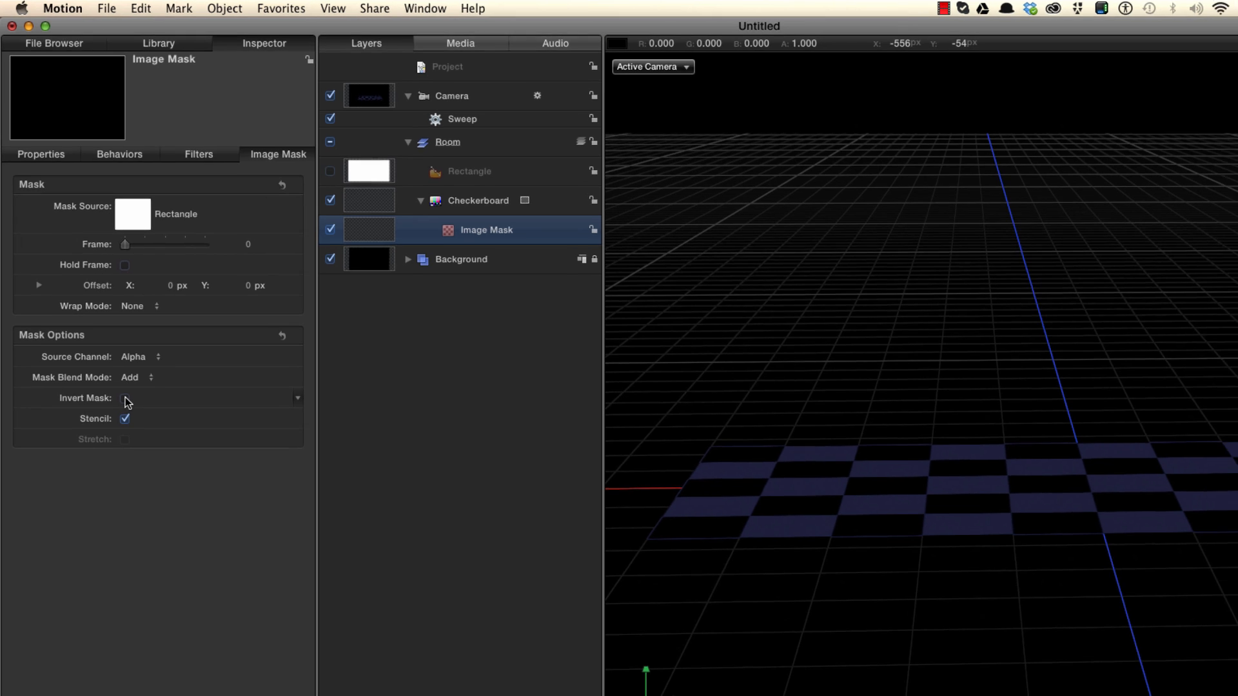
{"action": "left_click", "coordinate": [127, 406]}
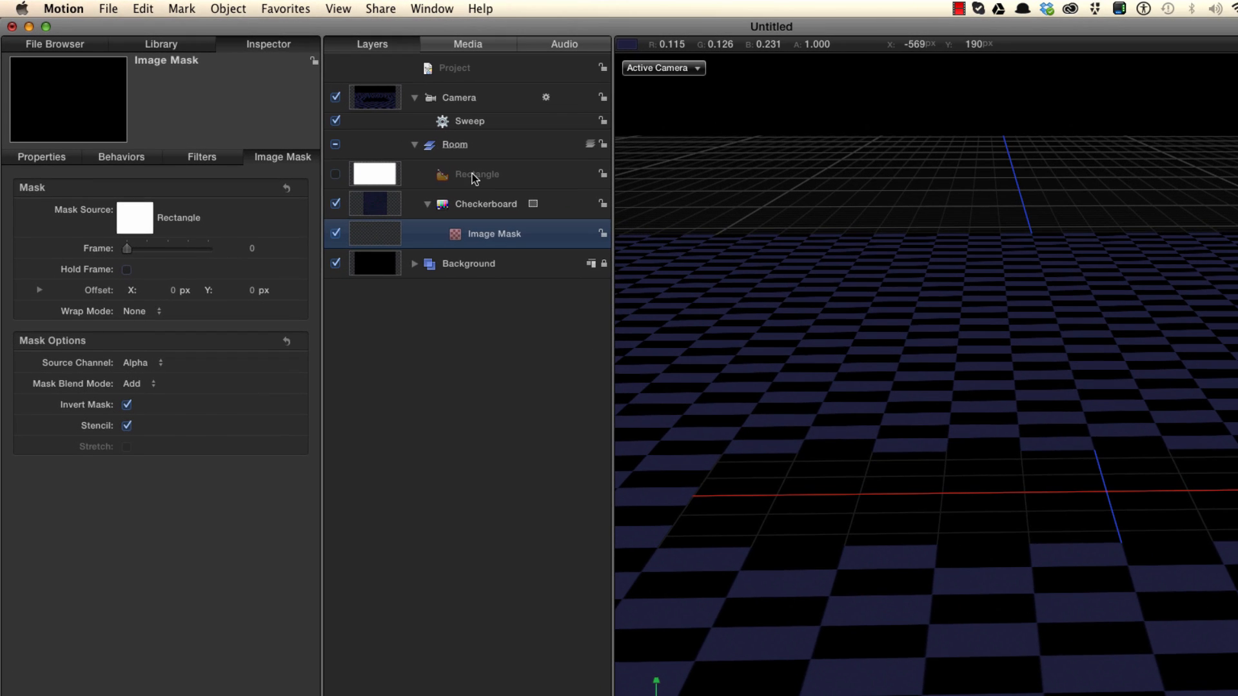
Rename the rectangle used as the mask source as Cutter
{"action": "left_click", "coordinate": [381, 143]}
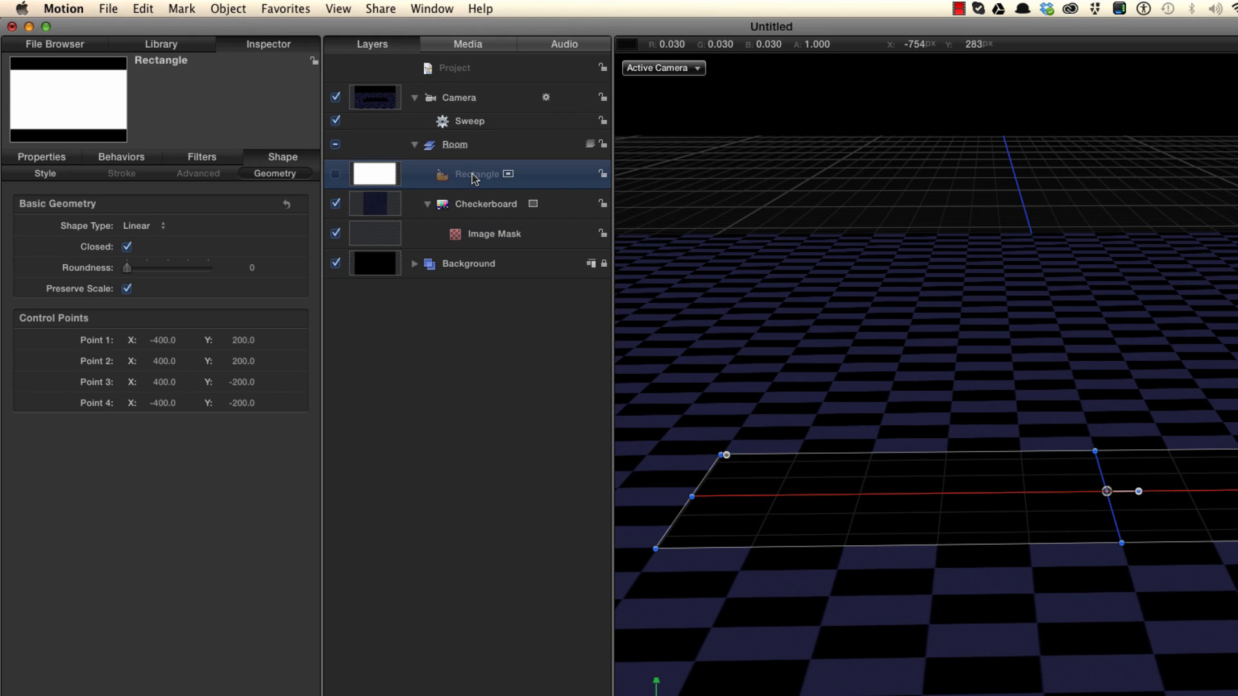
{"action": "double_click", "coordinate": [475, 177]}
{"action": "type", "text": "Cutter"}
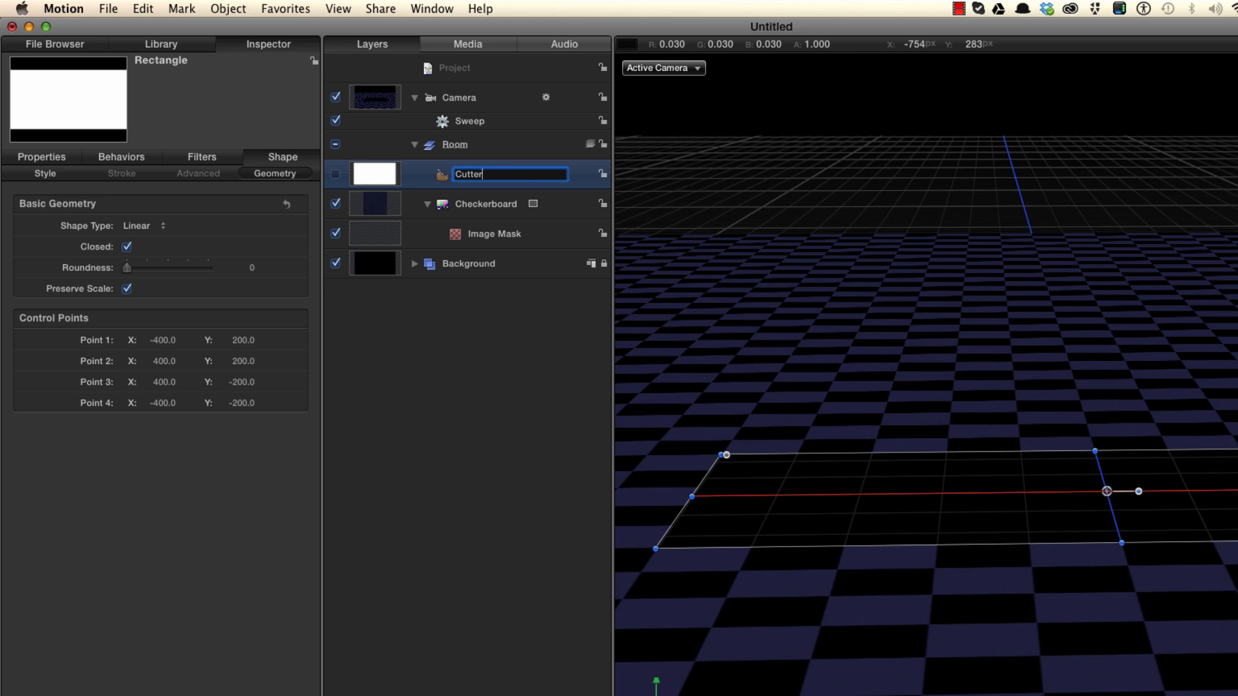
{"action": "key", "text": "Return"}
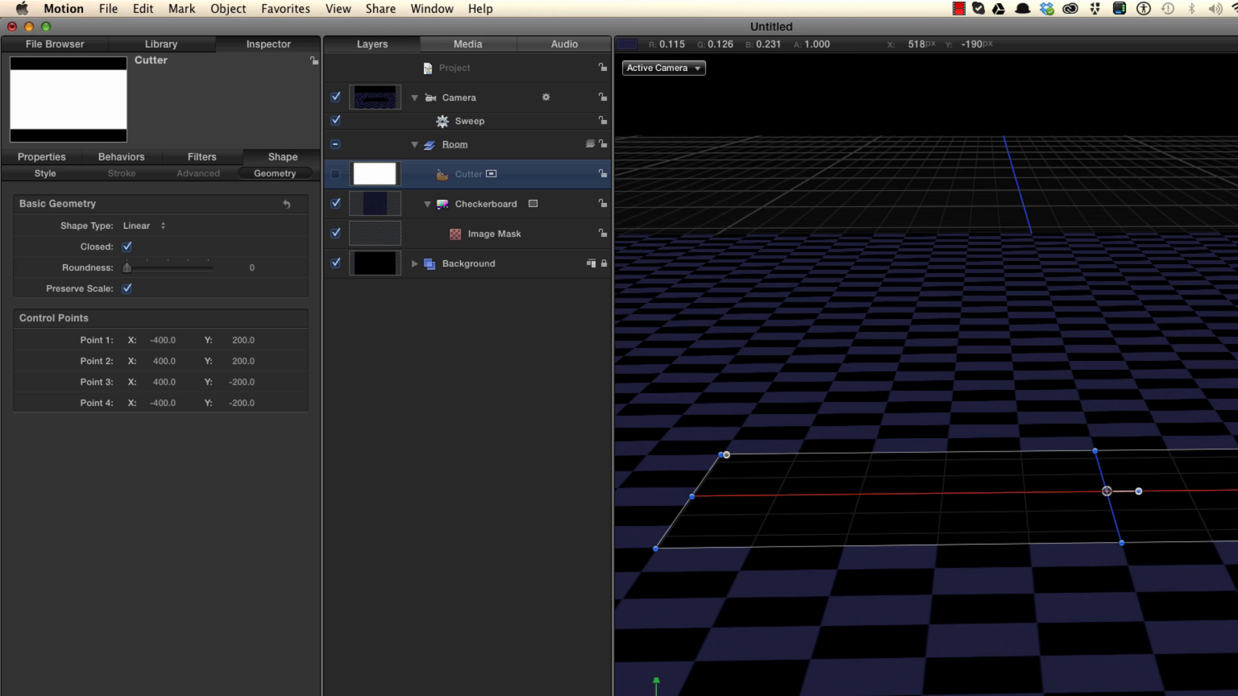
Duplicate the Cutter shape and rename the copy Pool Edge
{"action": "key", "text": "super+d"}
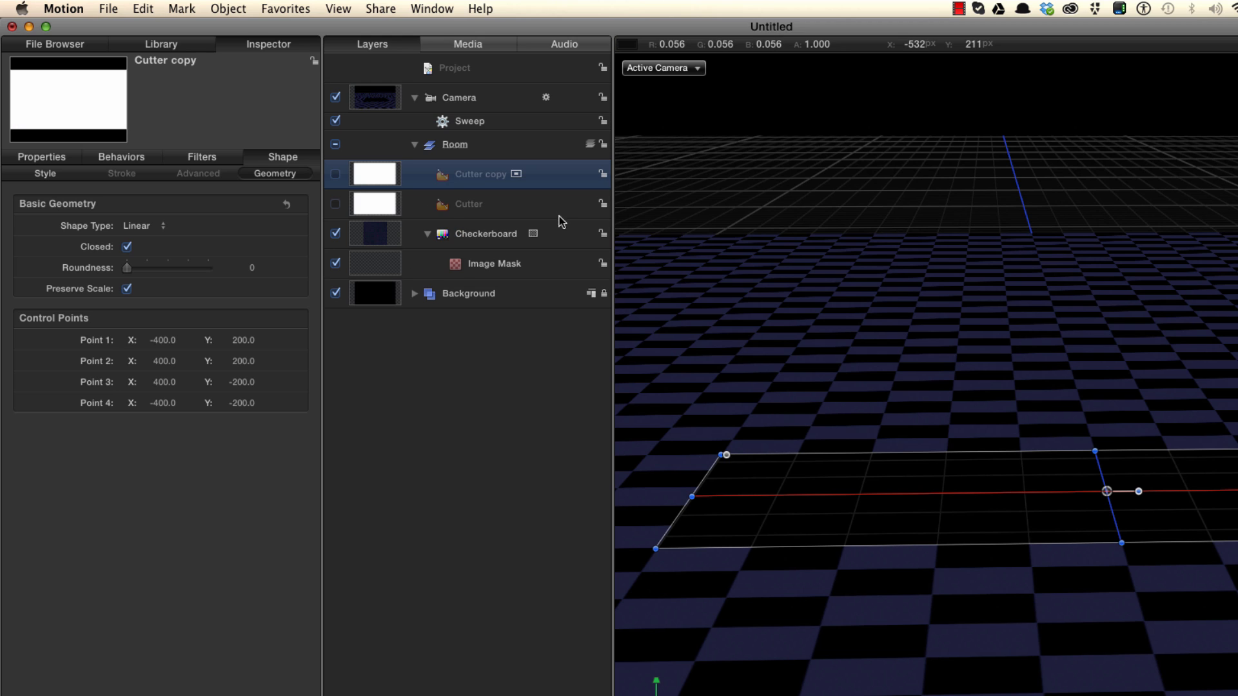
{"action": "double_click", "coordinate": [474, 178]}
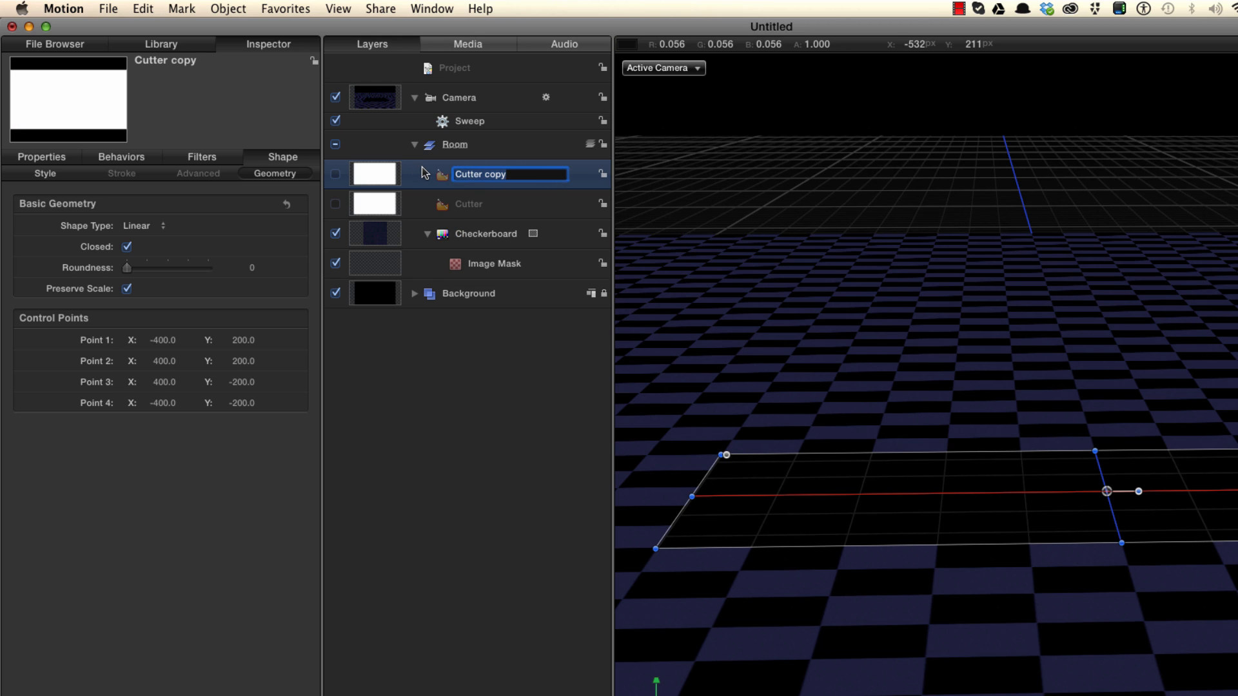
{"action": "type", "text": "Pool Edge"}
{"action": "key", "text": "Return"}
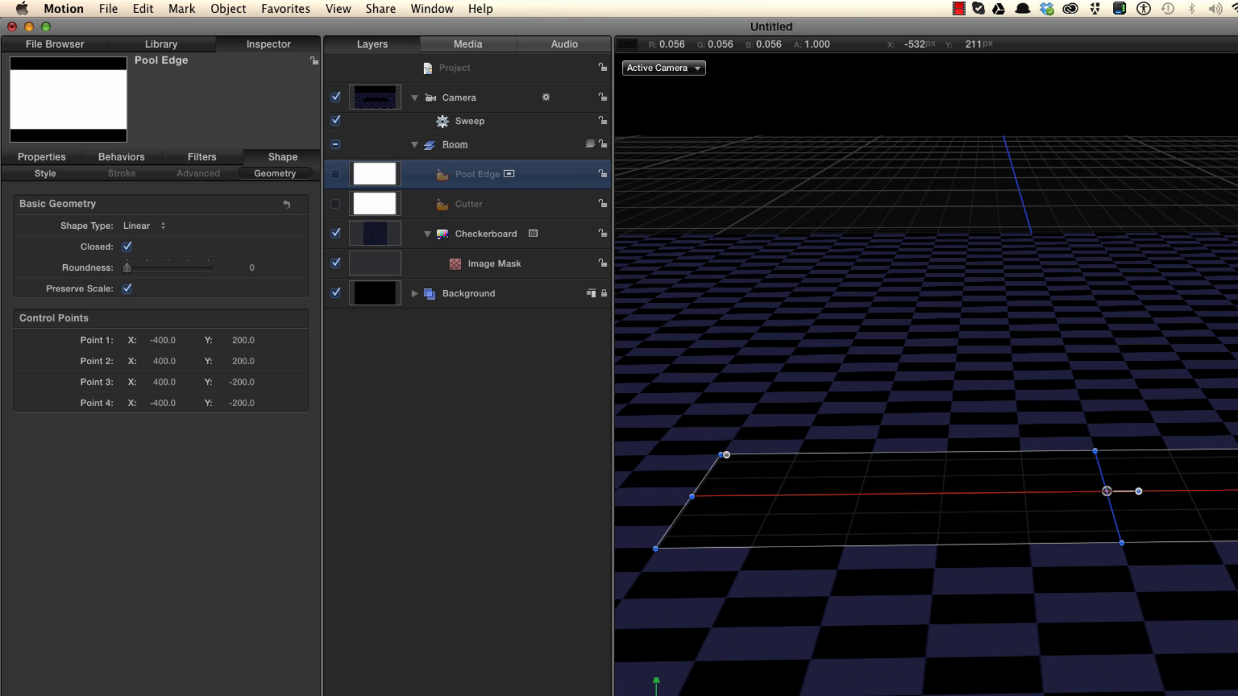
Make the Pool Edge shape visible and fill it with the saved dark blue swatch
{"action": "left_click", "coordinate": [336, 174]}
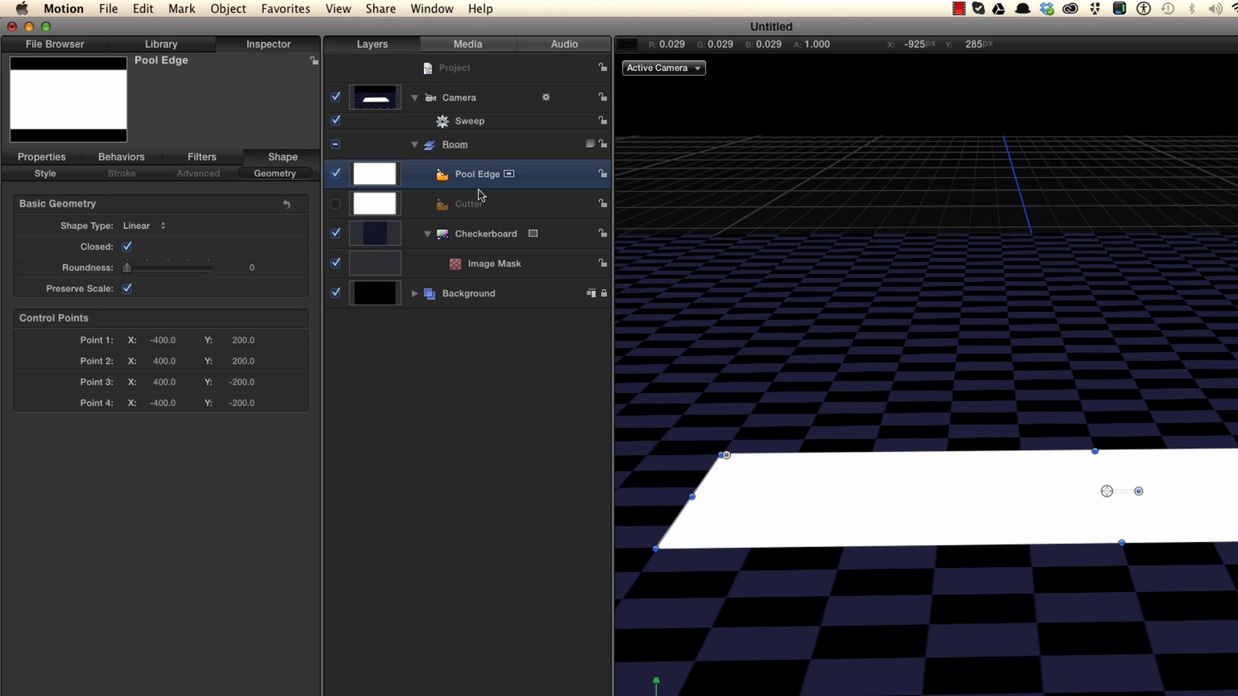
{"action": "left_click", "coordinate": [44, 175]}
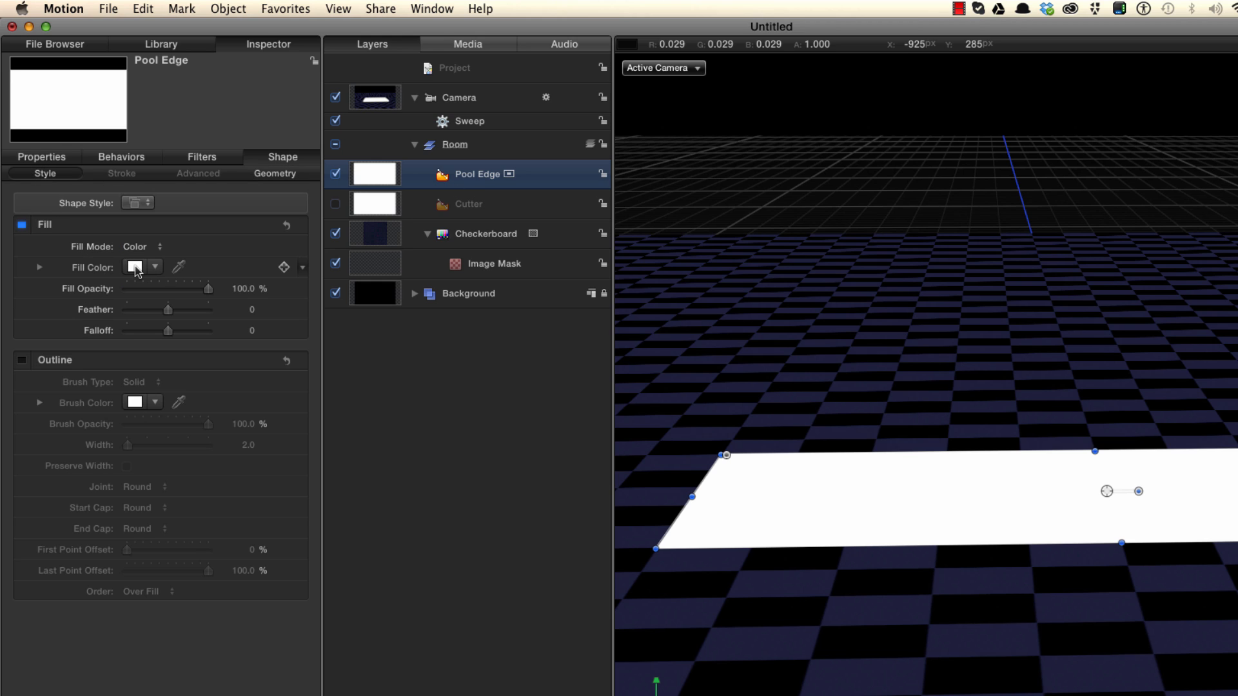
{"action": "left_click", "coordinate": [135, 267]}
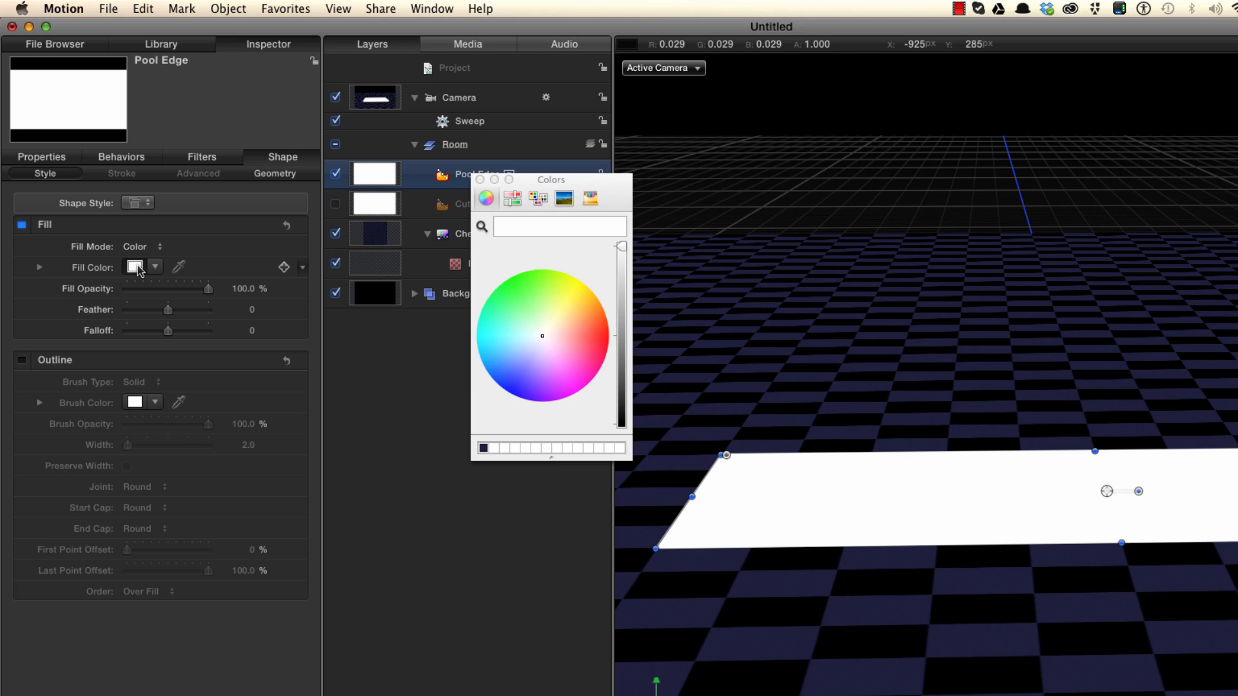
{"action": "left_click", "coordinate": [483, 448]}
{"action": "left_click", "coordinate": [480, 180]}
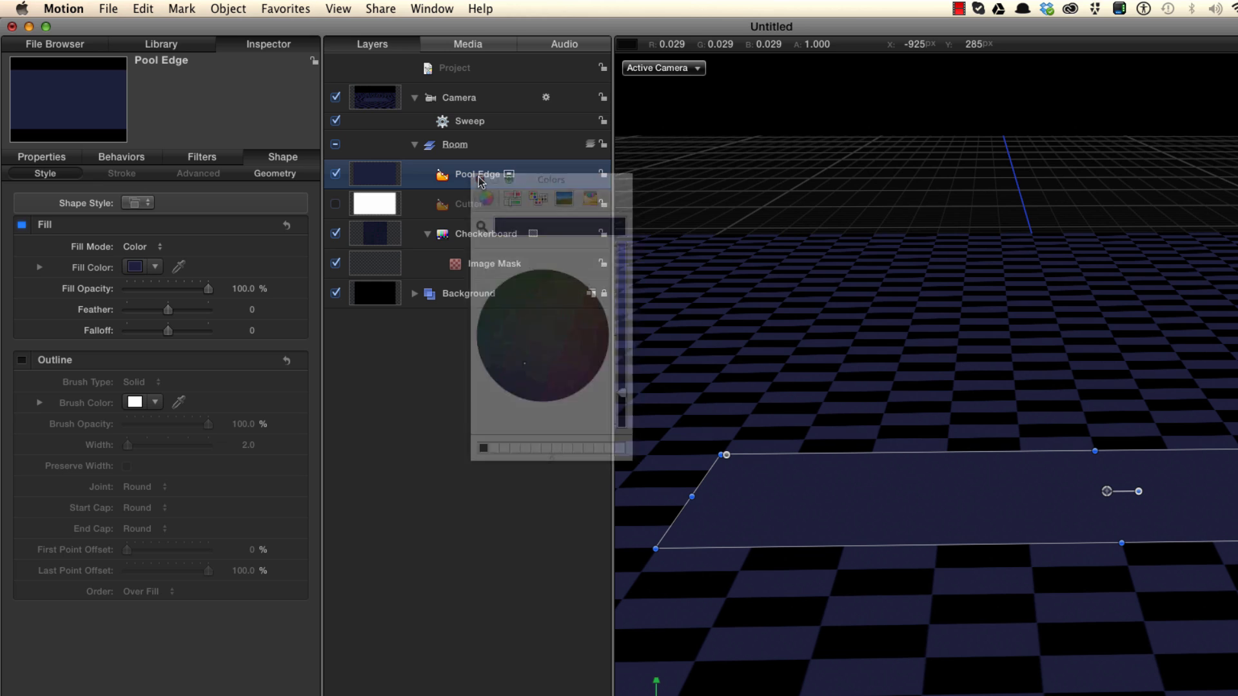
Scale the Pool Edge shape to 110% in X and 120% in Y
{"action": "key", "text": "F1"}
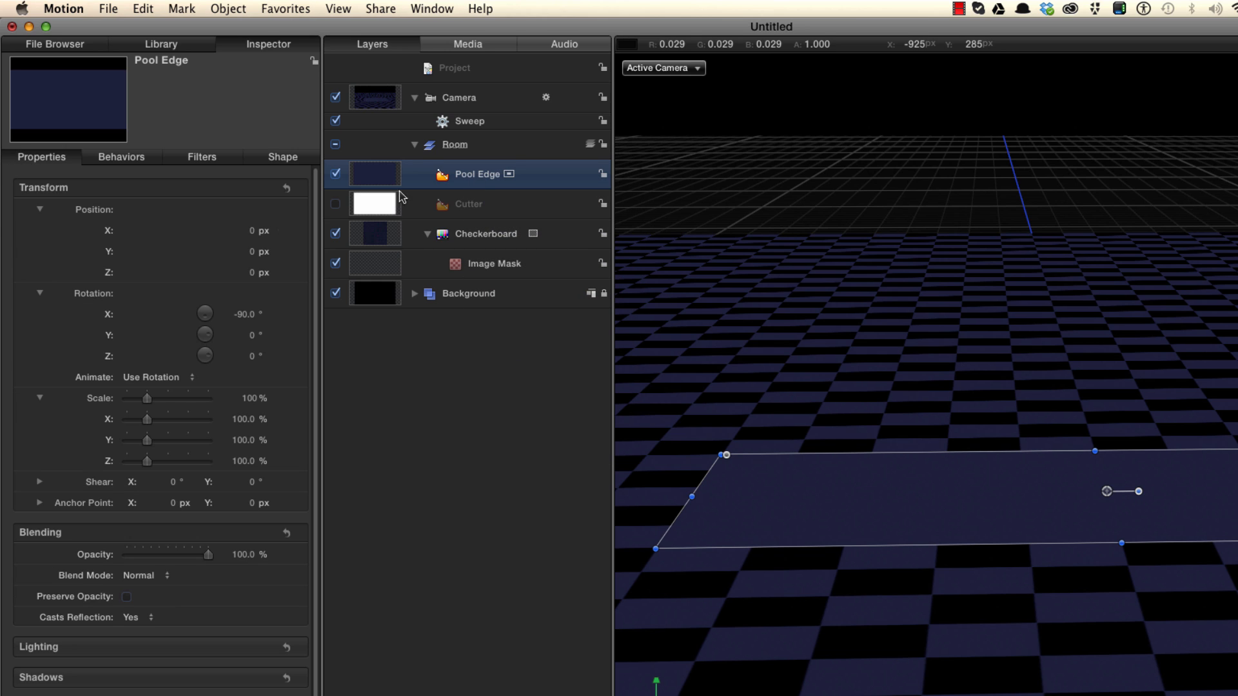
{"action": "left_click", "coordinate": [246, 421]}
{"action": "type", "text": "110"}
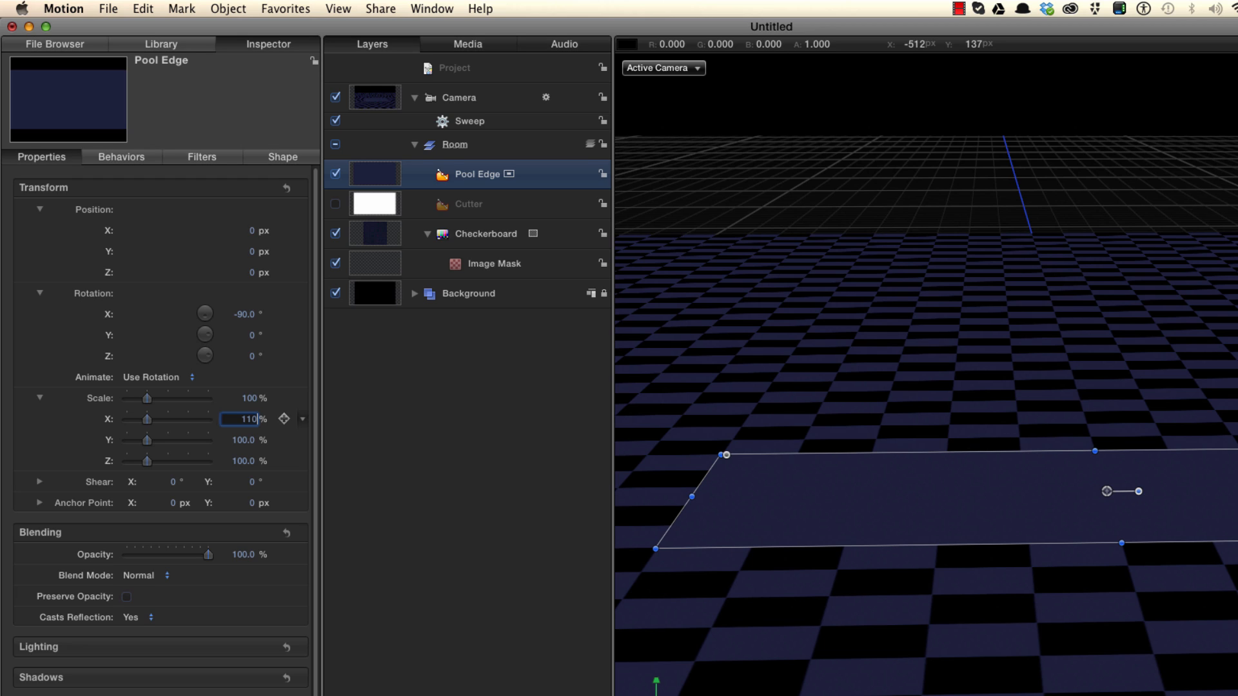
{"action": "key", "text": "Tab"}
{"action": "type", "text": "120"}
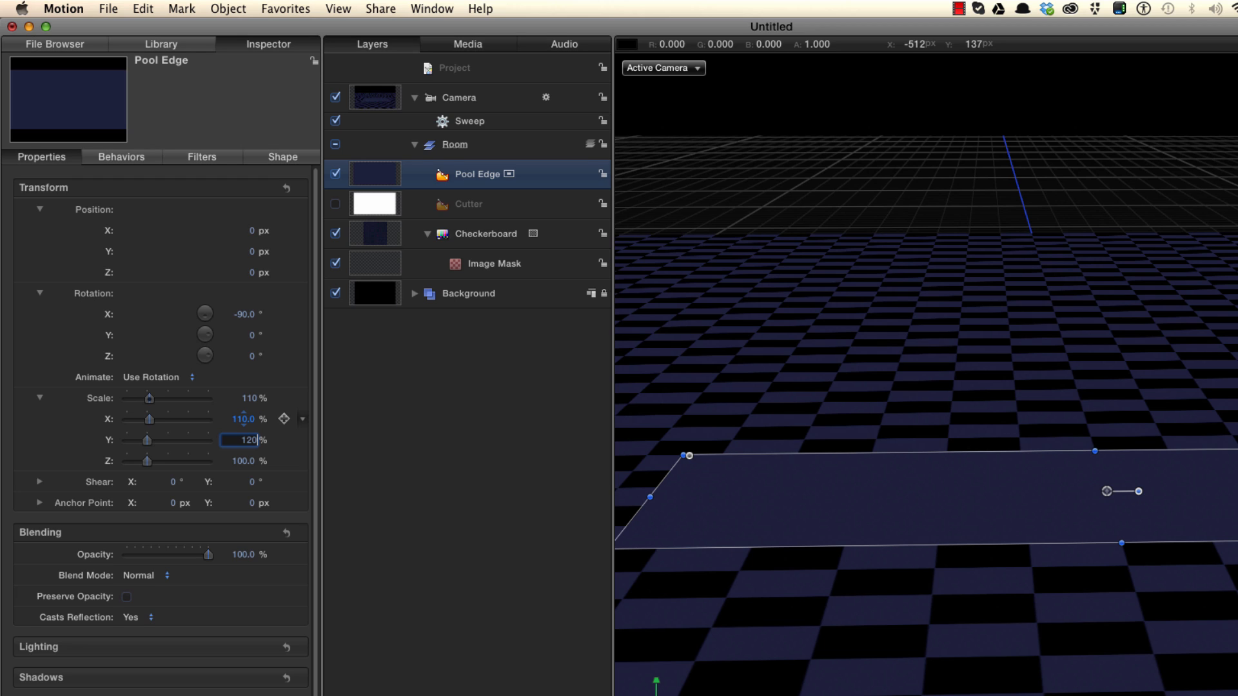
{"action": "key", "text": "Return"}
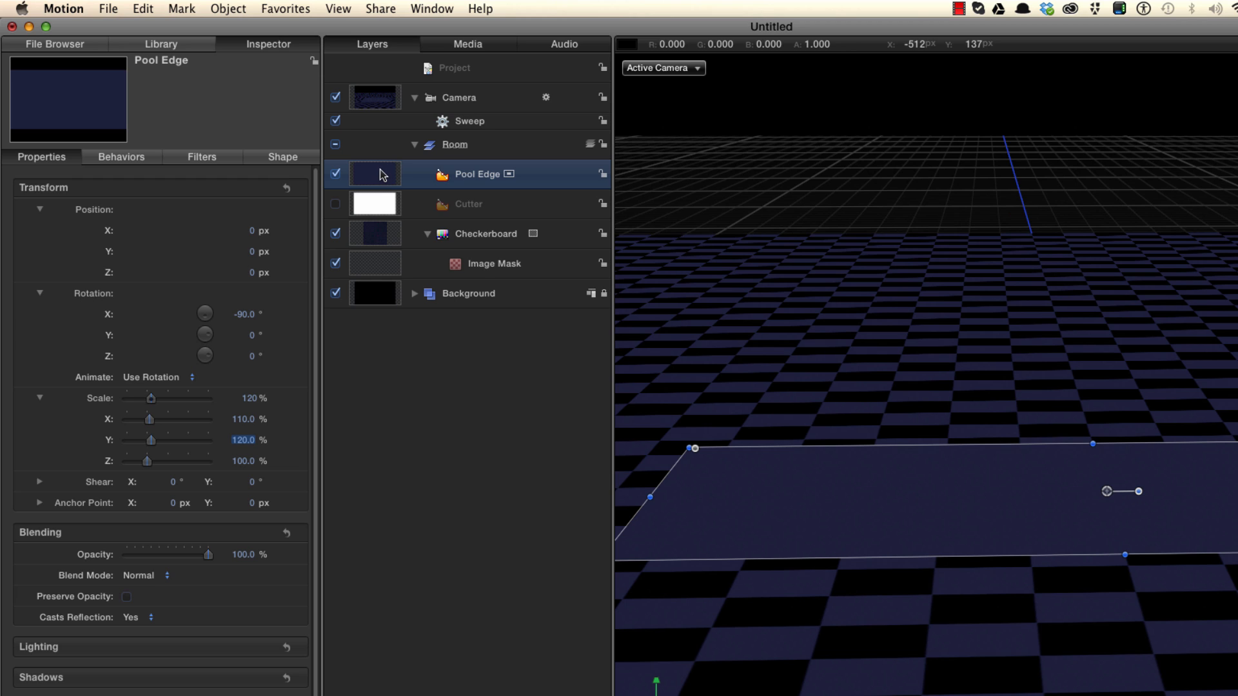
Add an inverted image mask to Pool Edge with Cutter as its source, and toggle the shape's visibility to compare
{"action": "key", "text": "super+shift+m"}
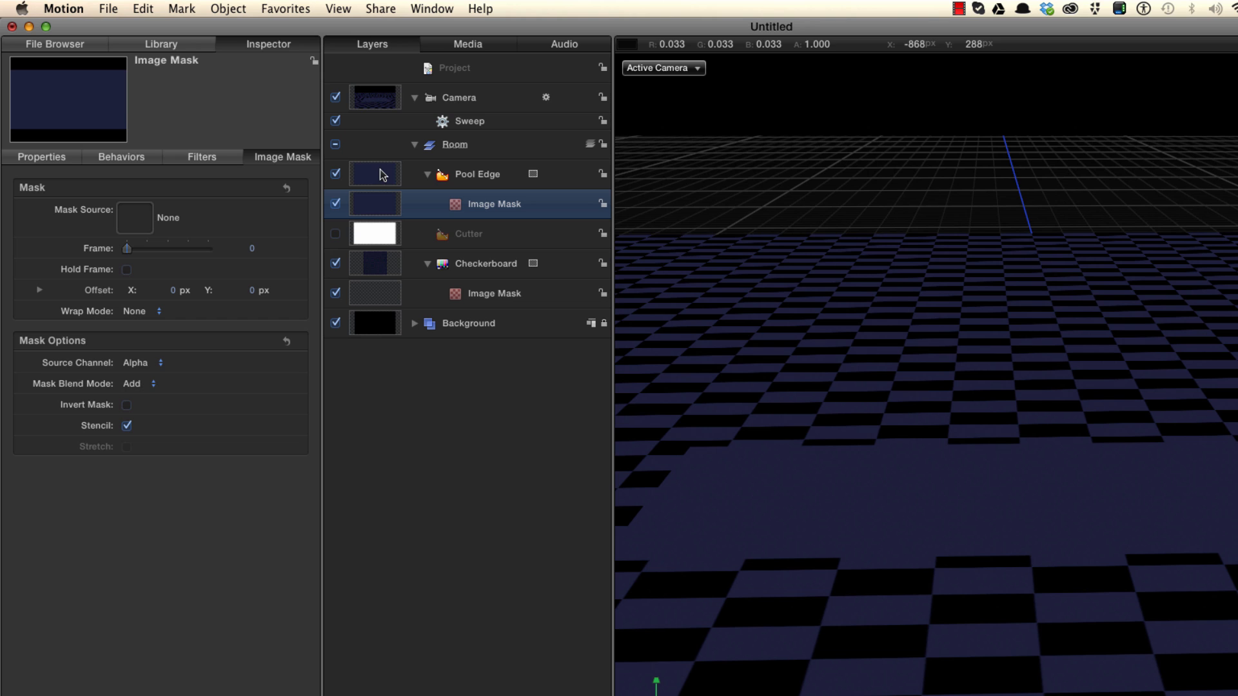
{"action": "left_click_drag", "start_coordinate": [360, 242], "coordinate": [456, 206]}
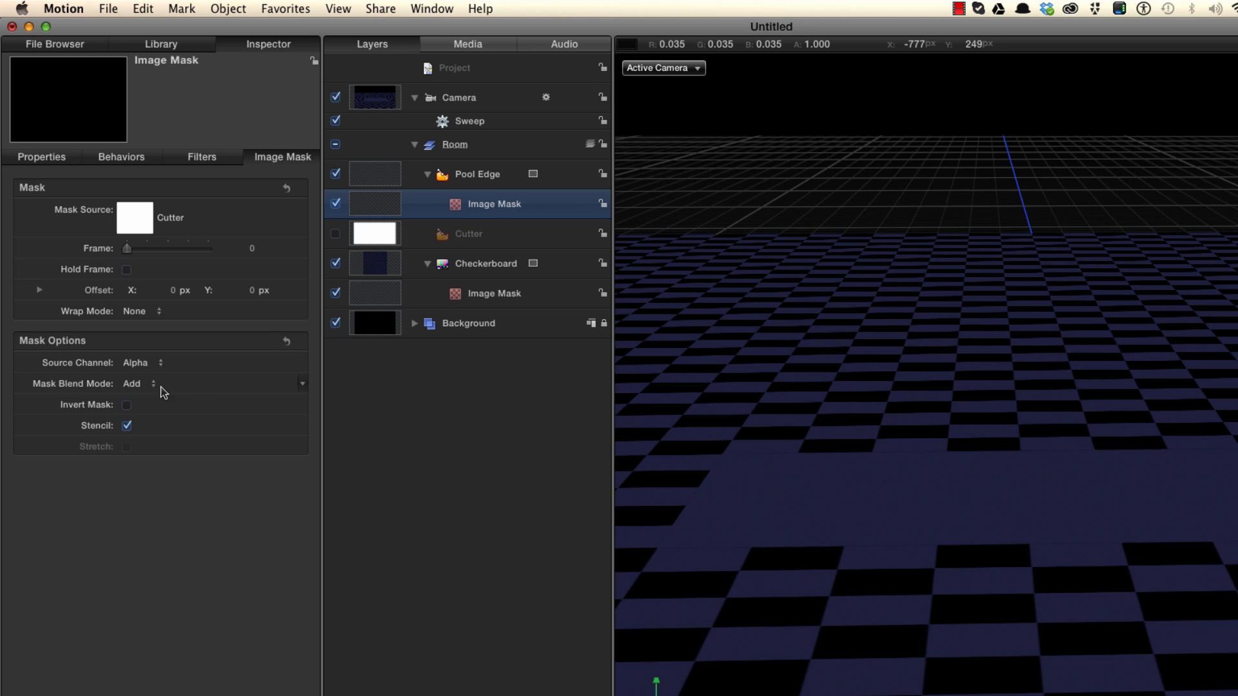
{"action": "left_click", "coordinate": [127, 405]}
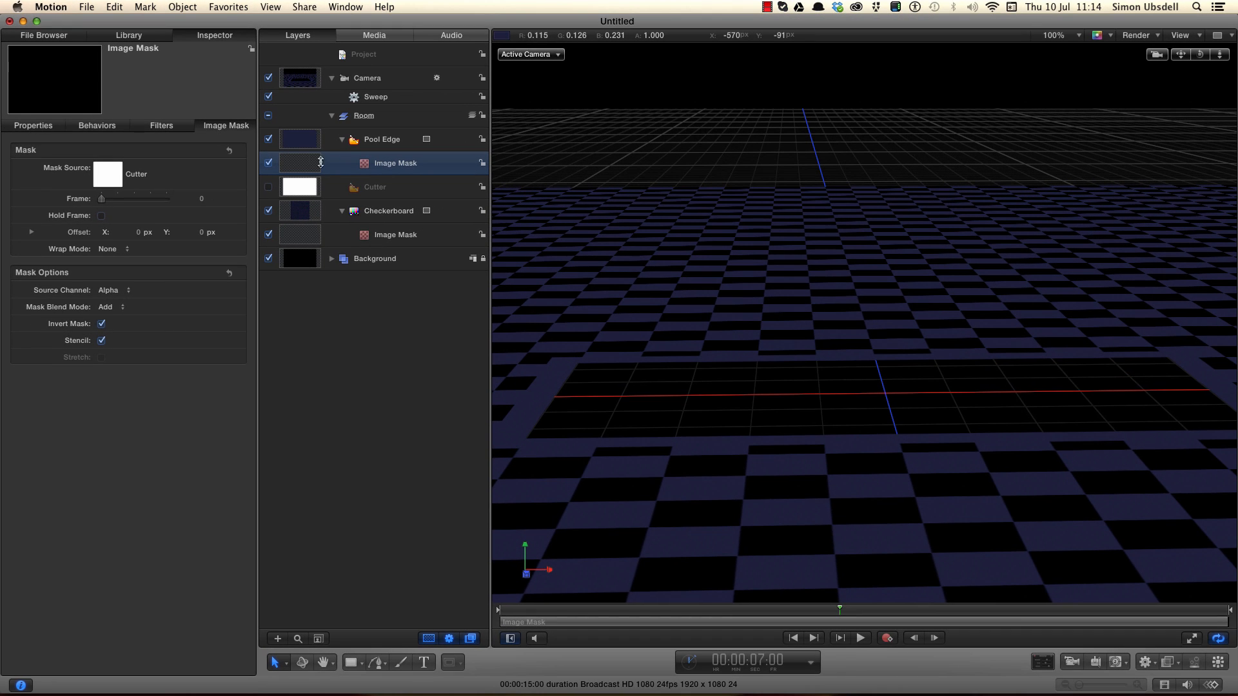
{"action": "left_click", "coordinate": [268, 139]}
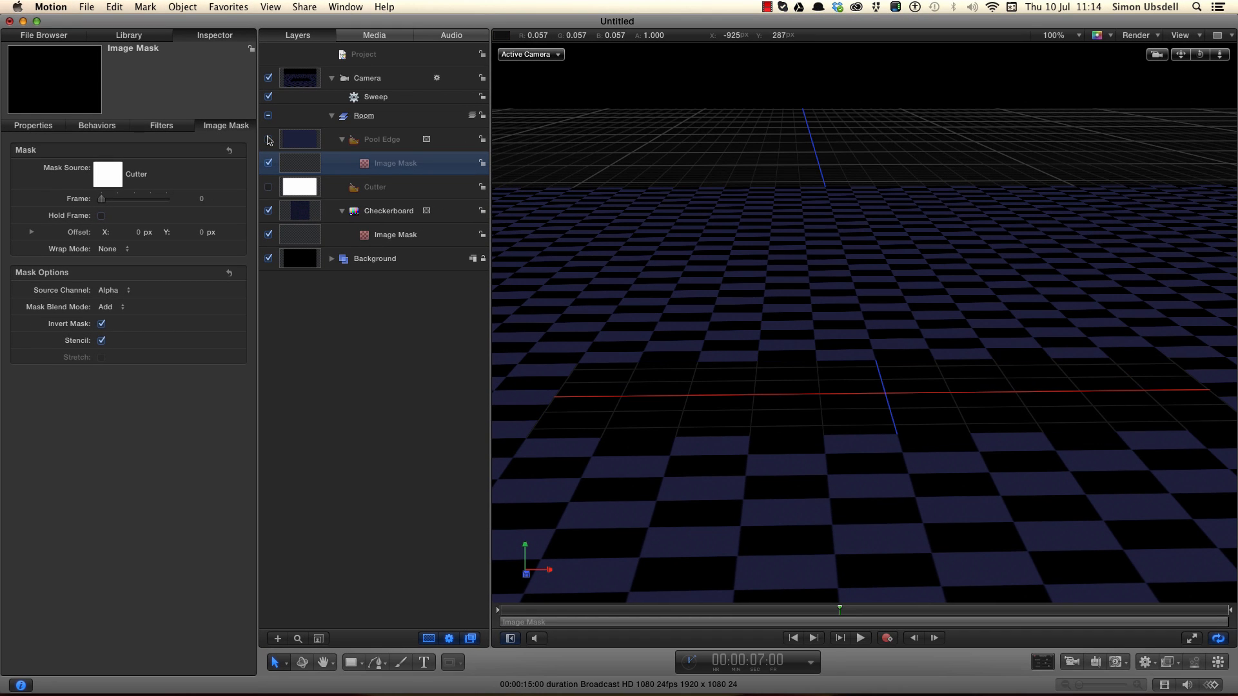
{"action": "left_click", "coordinate": [269, 139]}
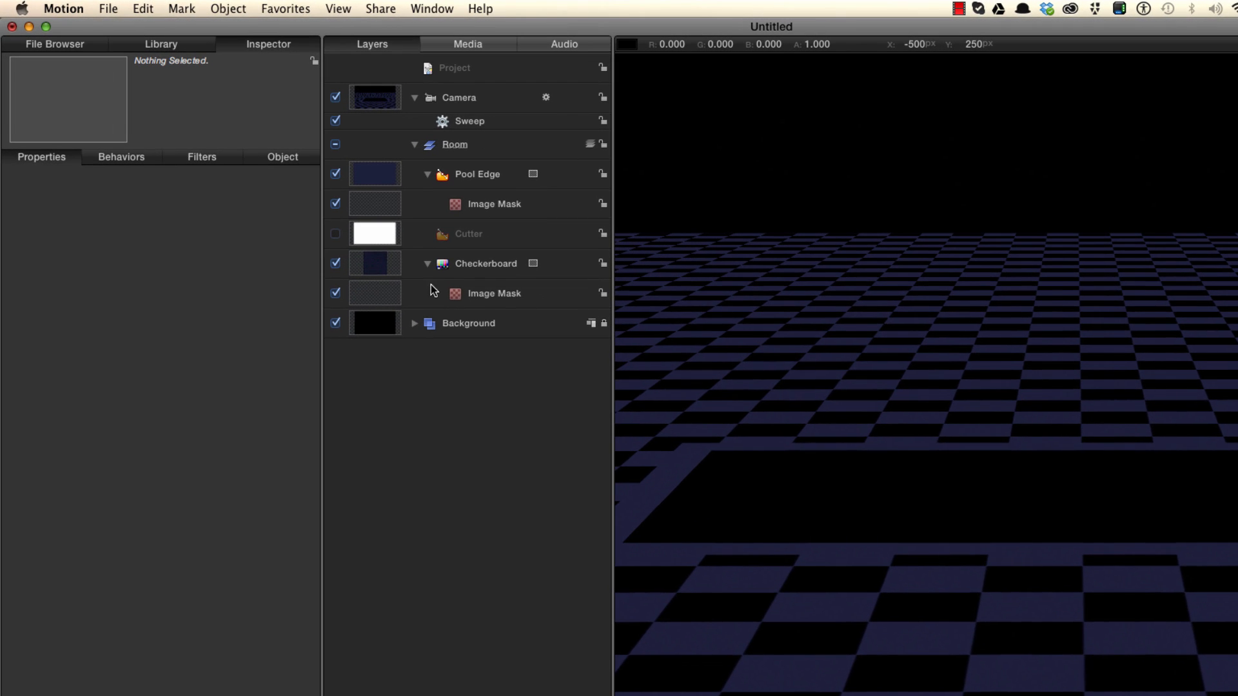
Duplicate the Cutter shape, make the copy visible and rename it Pool Back
{"action": "left_click", "coordinate": [376, 236]}
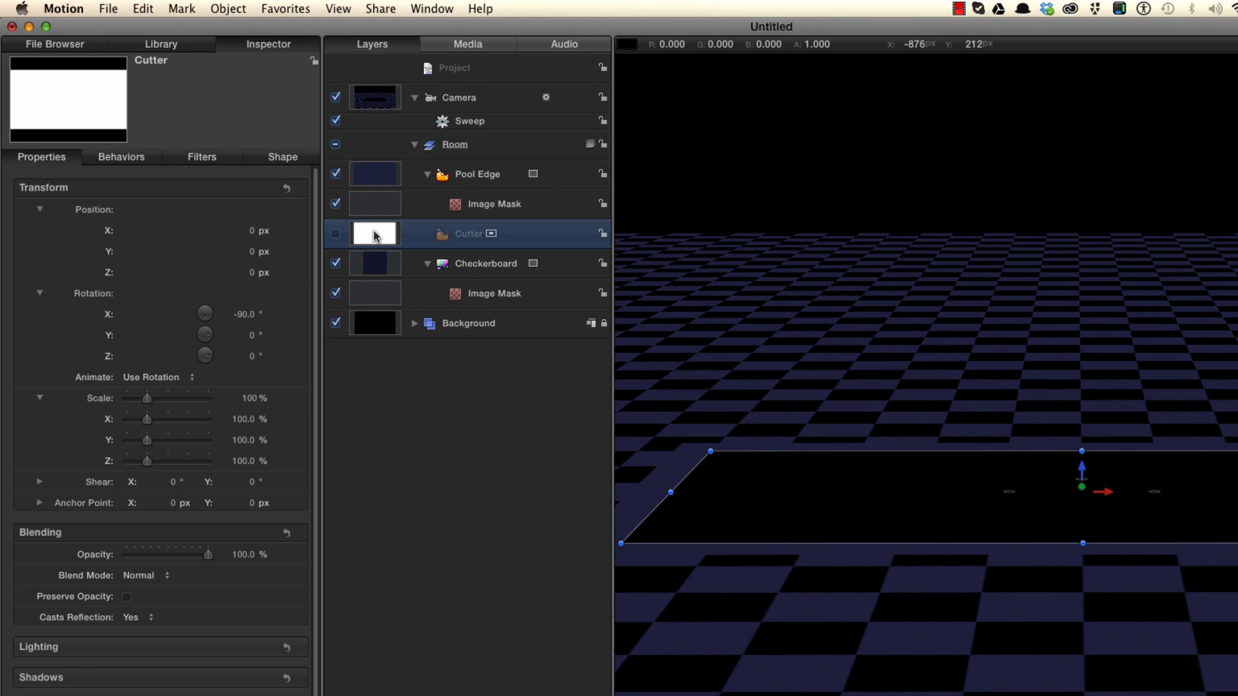
{"action": "key", "text": "super+d"}
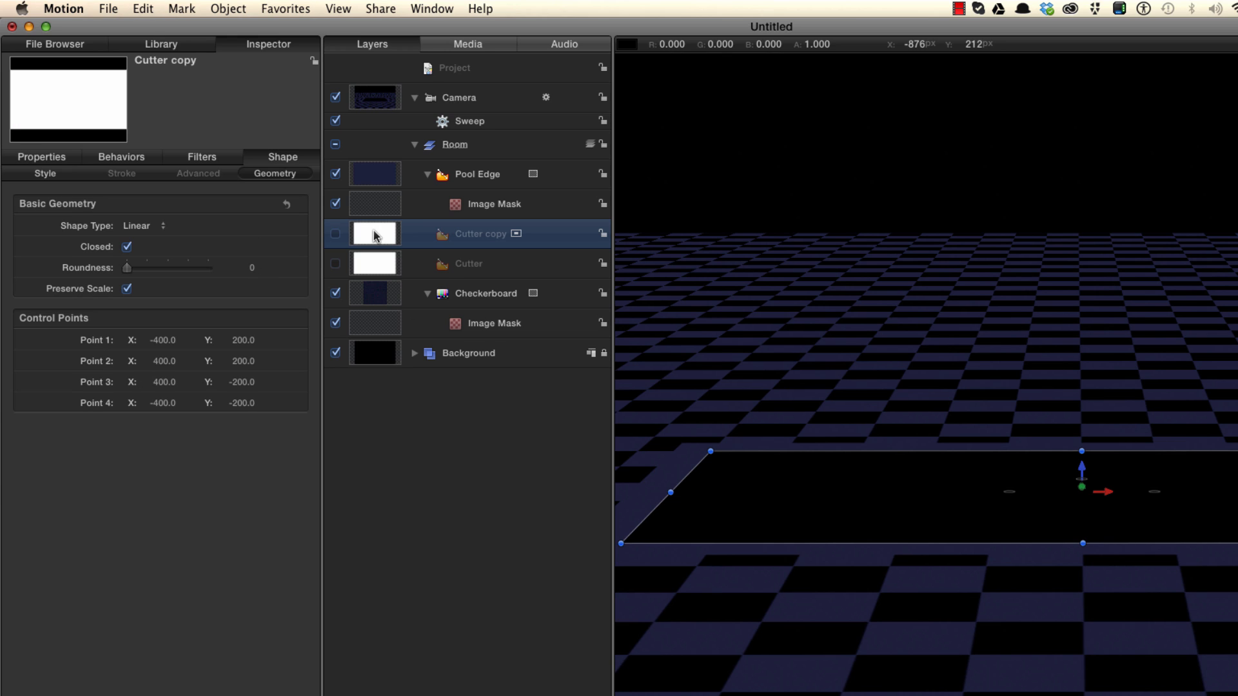
{"action": "left_click", "coordinate": [336, 235]}
{"action": "double_click", "coordinate": [463, 235]}
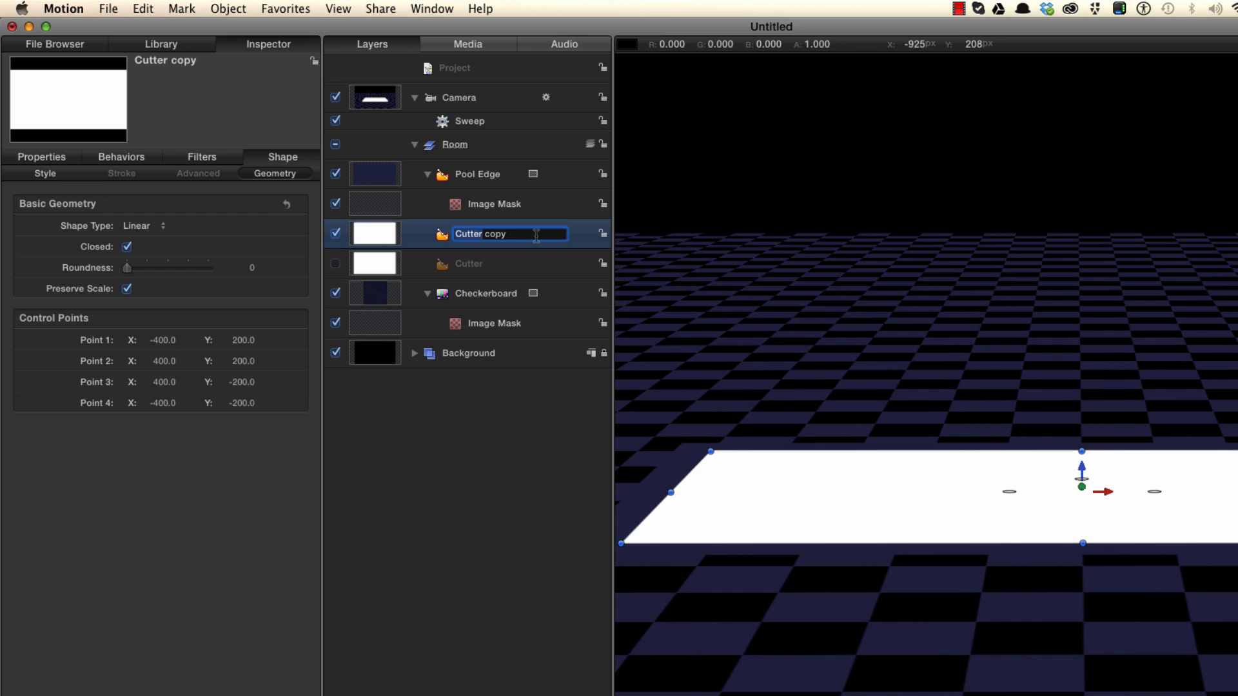
{"action": "type", "text": "Pool Back"}
{"action": "key", "text": "Return"}
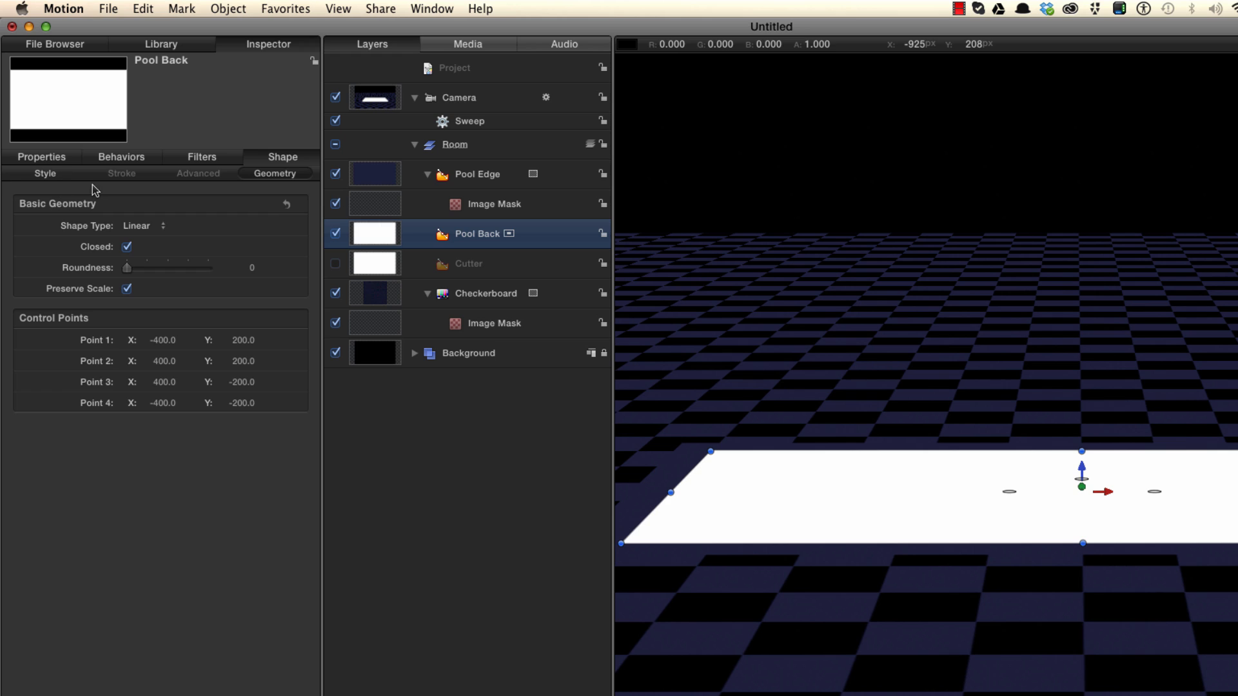
Fill the Pool Back shape with the saved light lavender-blue swatch
{"action": "left_click", "coordinate": [49, 174]}
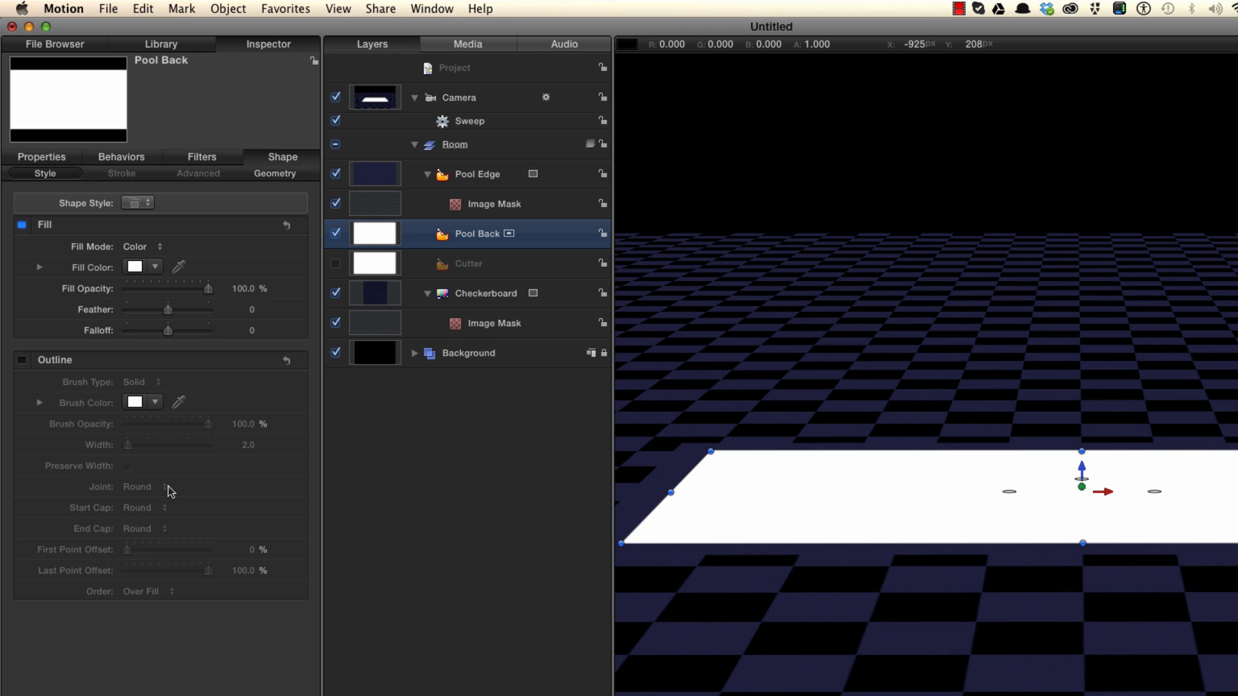
{"action": "left_click", "coordinate": [135, 267]}
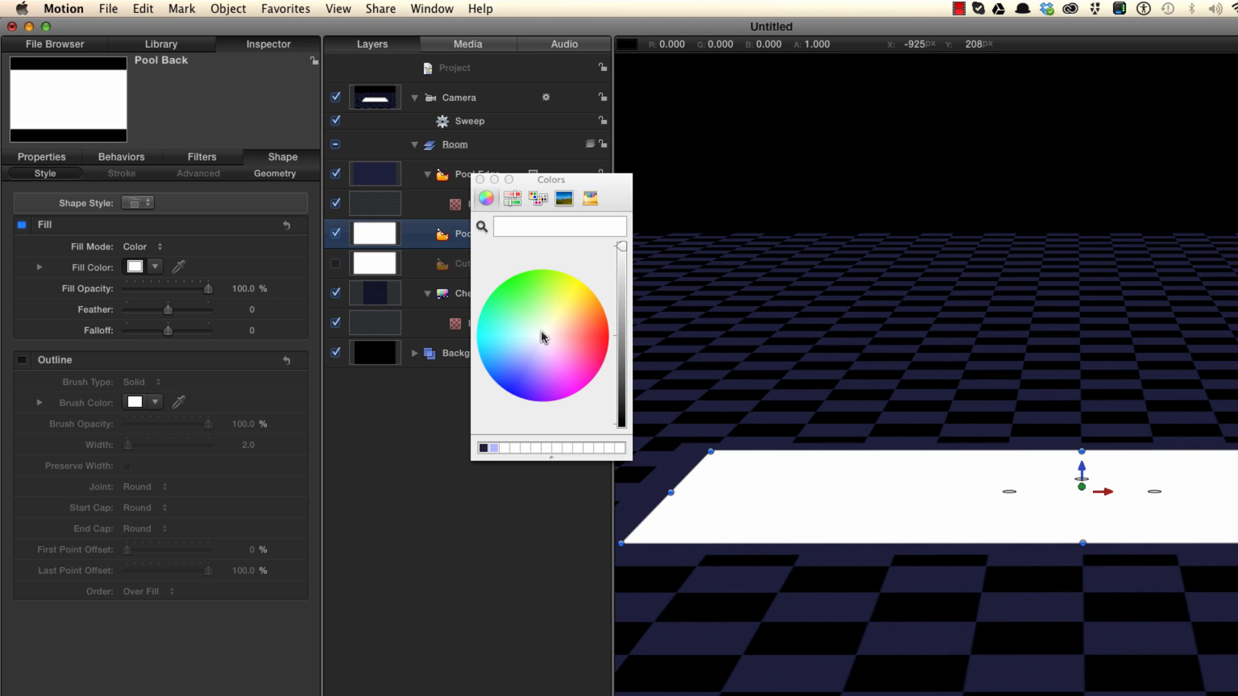
{"action": "left_click", "coordinate": [495, 450]}
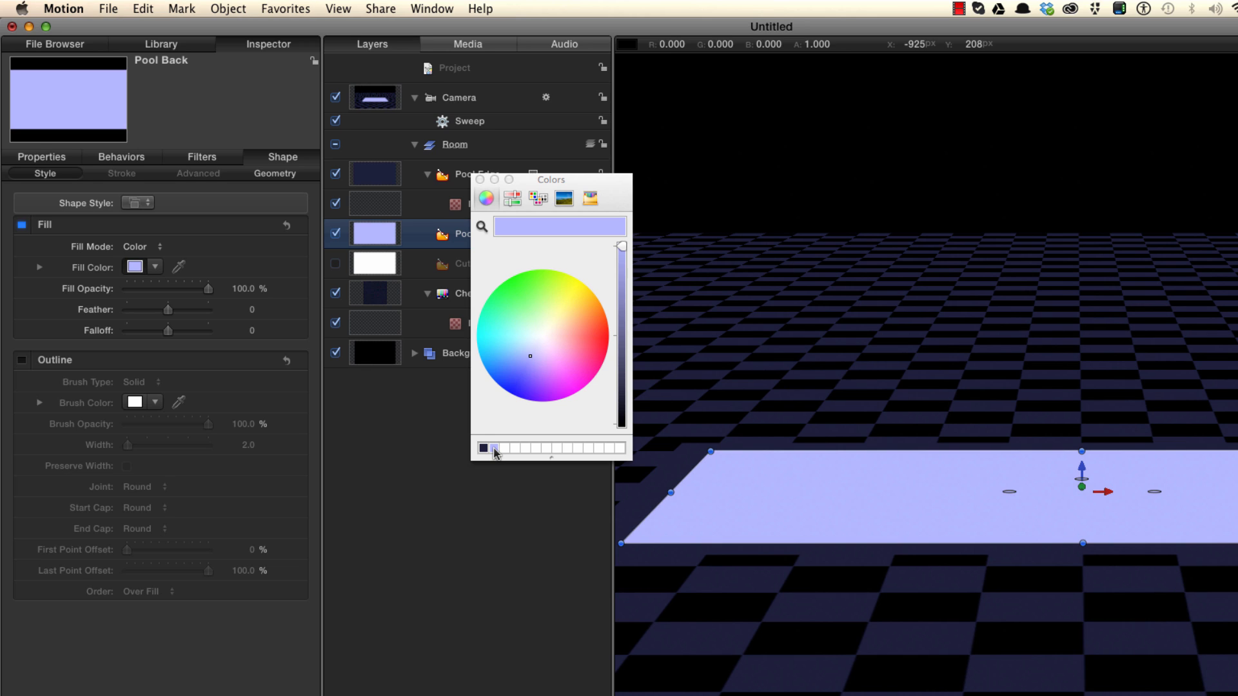
{"action": "left_click", "coordinate": [480, 179]}
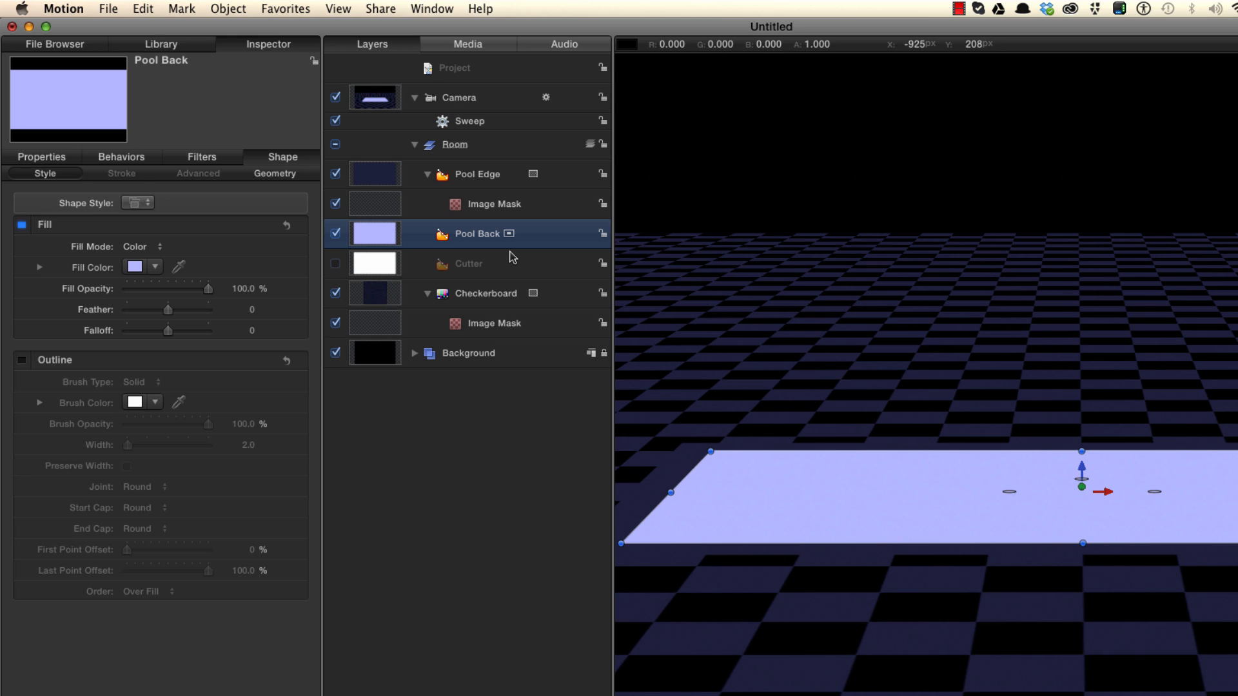
Position Pool Back at Y -200 px and Z -200 px, and set its X rotation to 0°
{"action": "key", "text": "F1"}
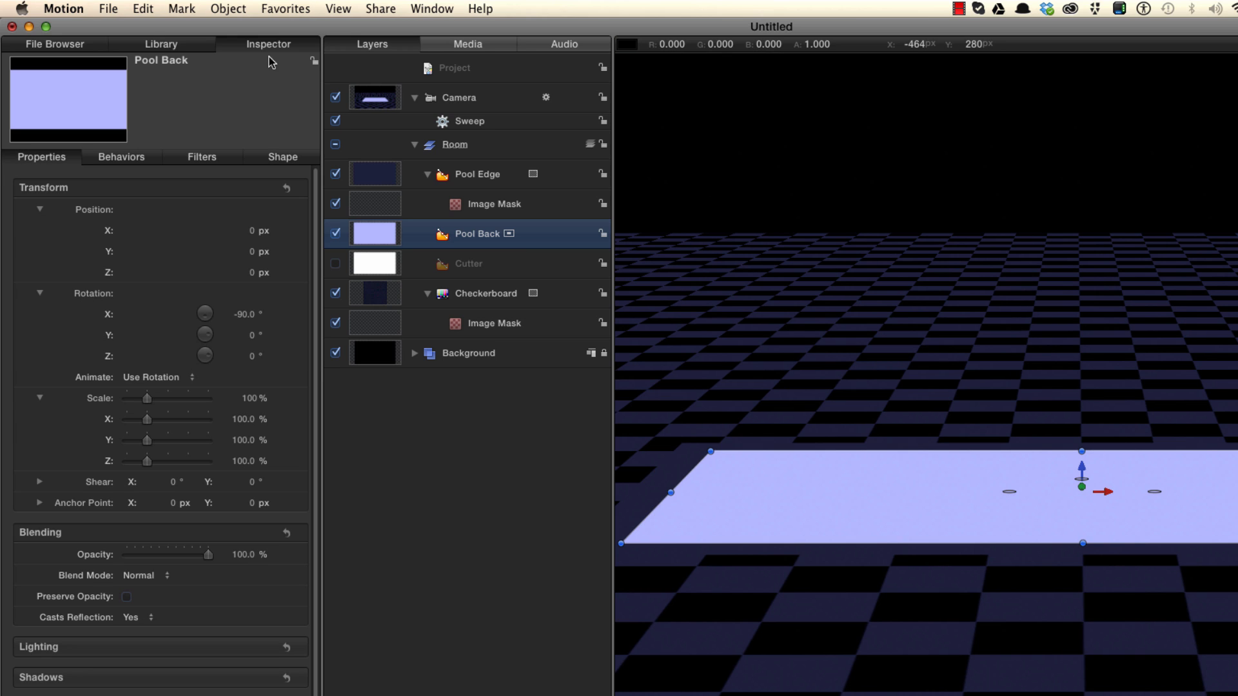
{"action": "left_click", "coordinate": [250, 252]}
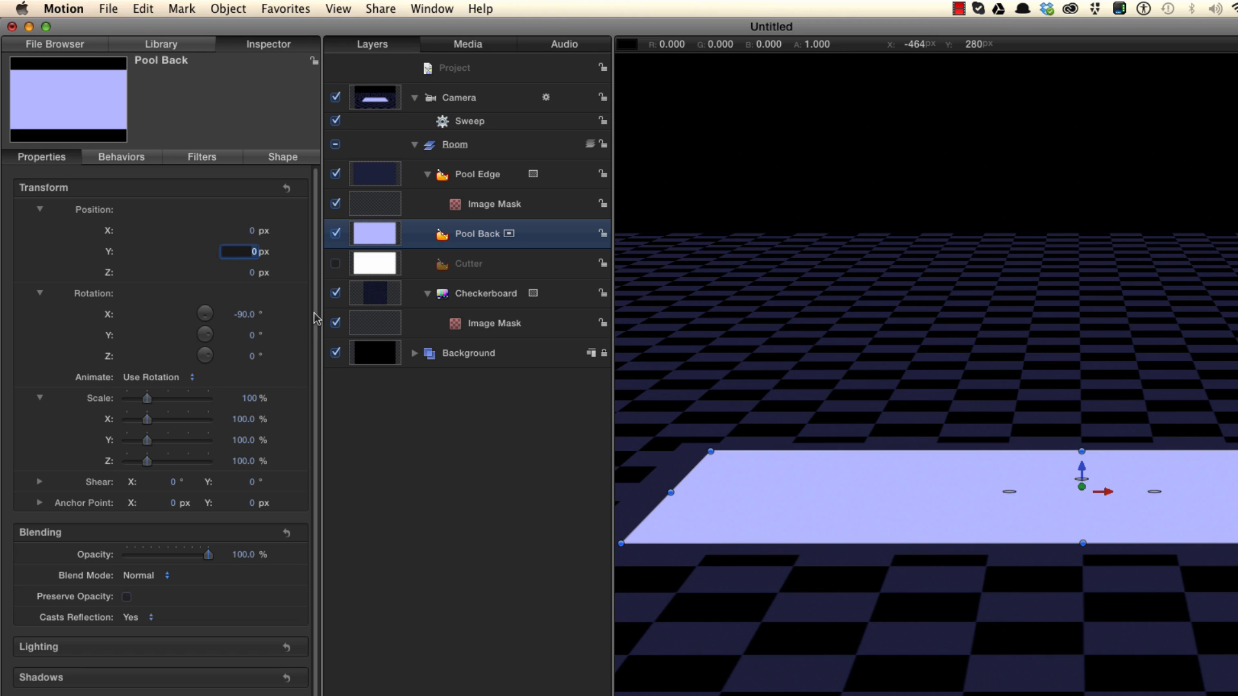
{"action": "type", "text": "-200"}
{"action": "key", "text": "Tab"}
{"action": "type", "text": "-200"}
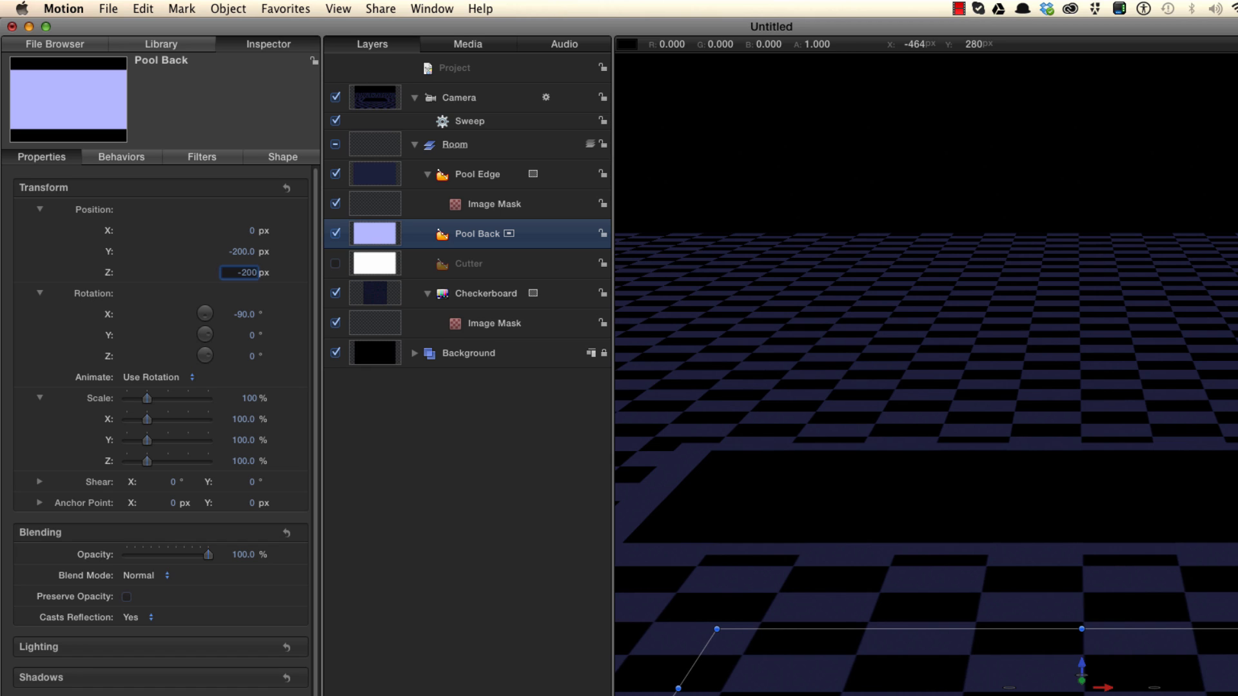
{"action": "key", "text": "Return"}
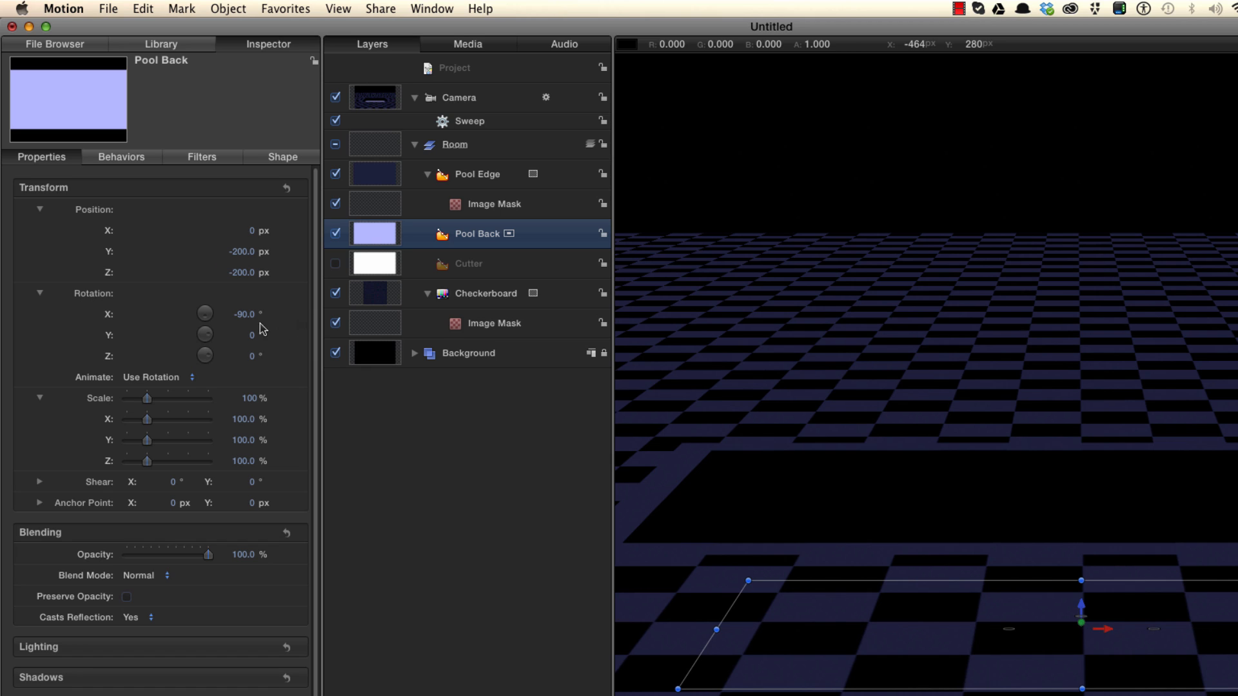
{"action": "left_click", "coordinate": [242, 314]}
{"action": "type", "text": "0"}
{"action": "key", "text": "Return"}
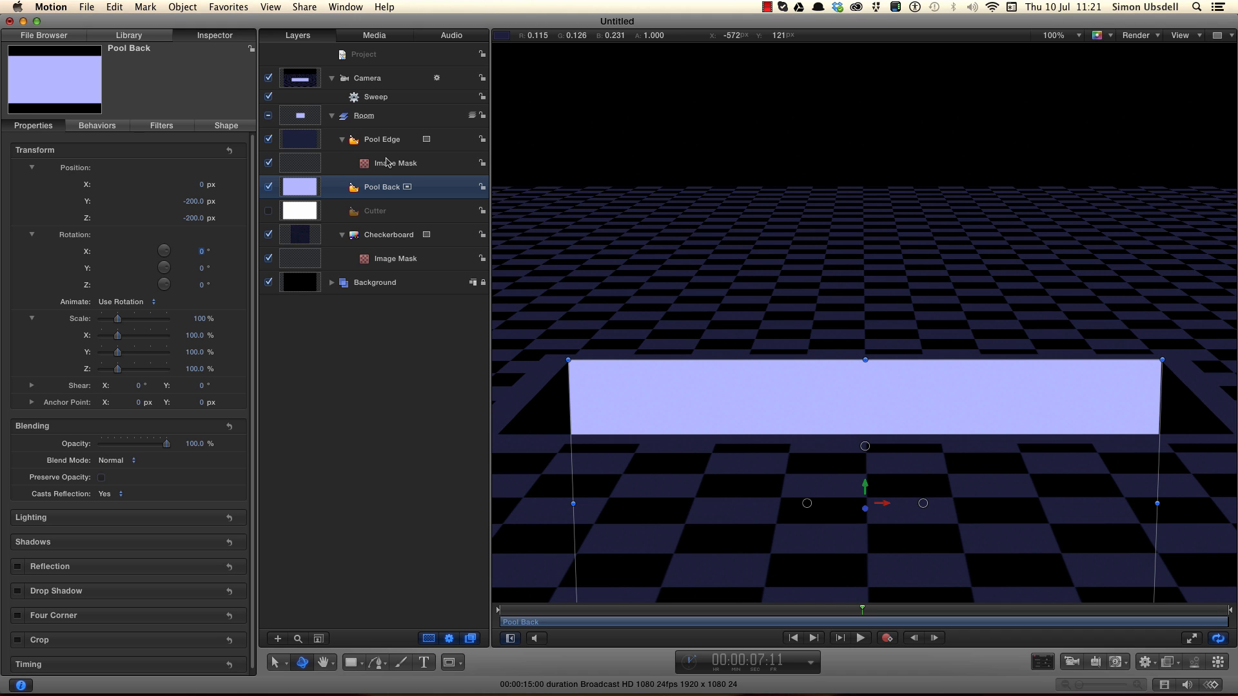
Add a point light positioned at Y 200 px and Z 0 px, and set its intensity to 400%
{"action": "key", "text": "super+shift+l"}
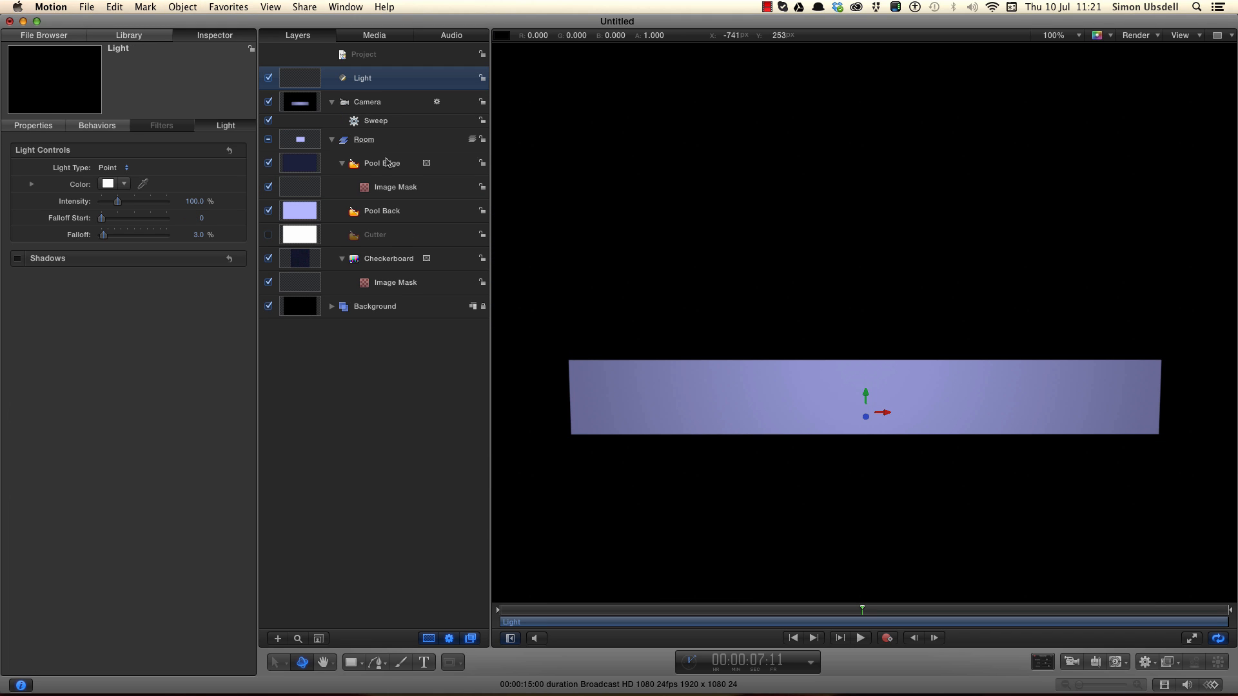
{"action": "left_click", "coordinate": [33, 125]}
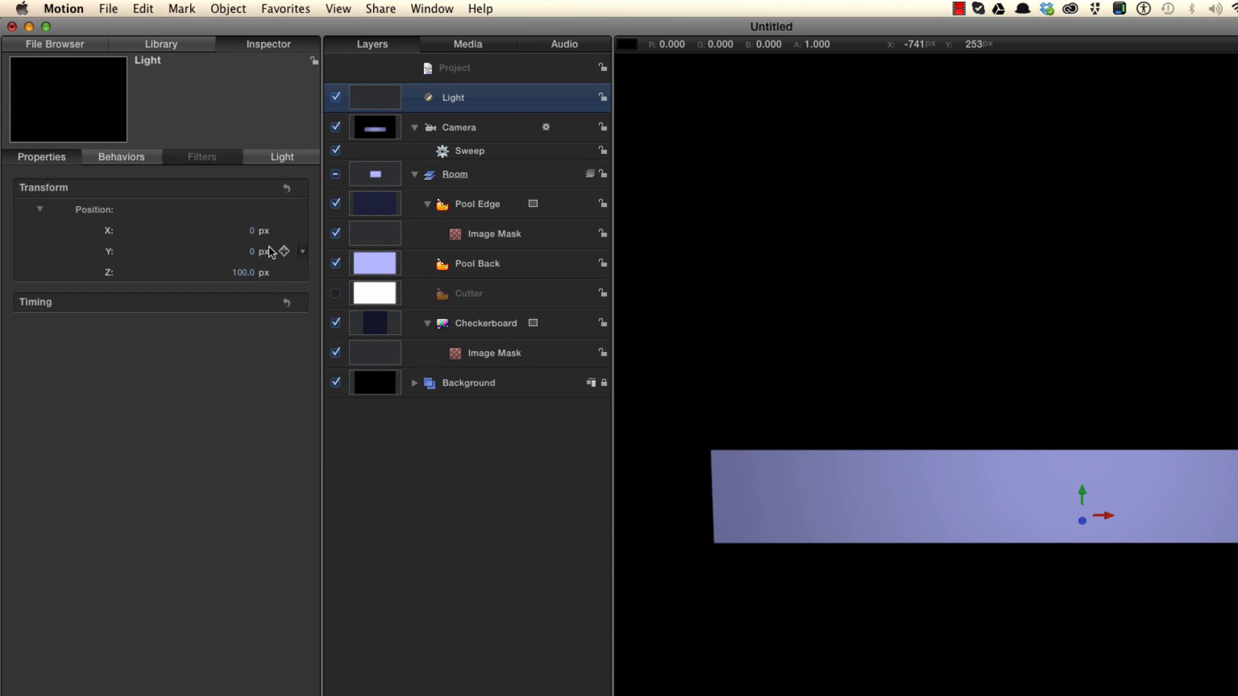
{"action": "left_click", "coordinate": [256, 253]}
{"action": "type", "text": "200"}
{"action": "key", "text": "Tab"}
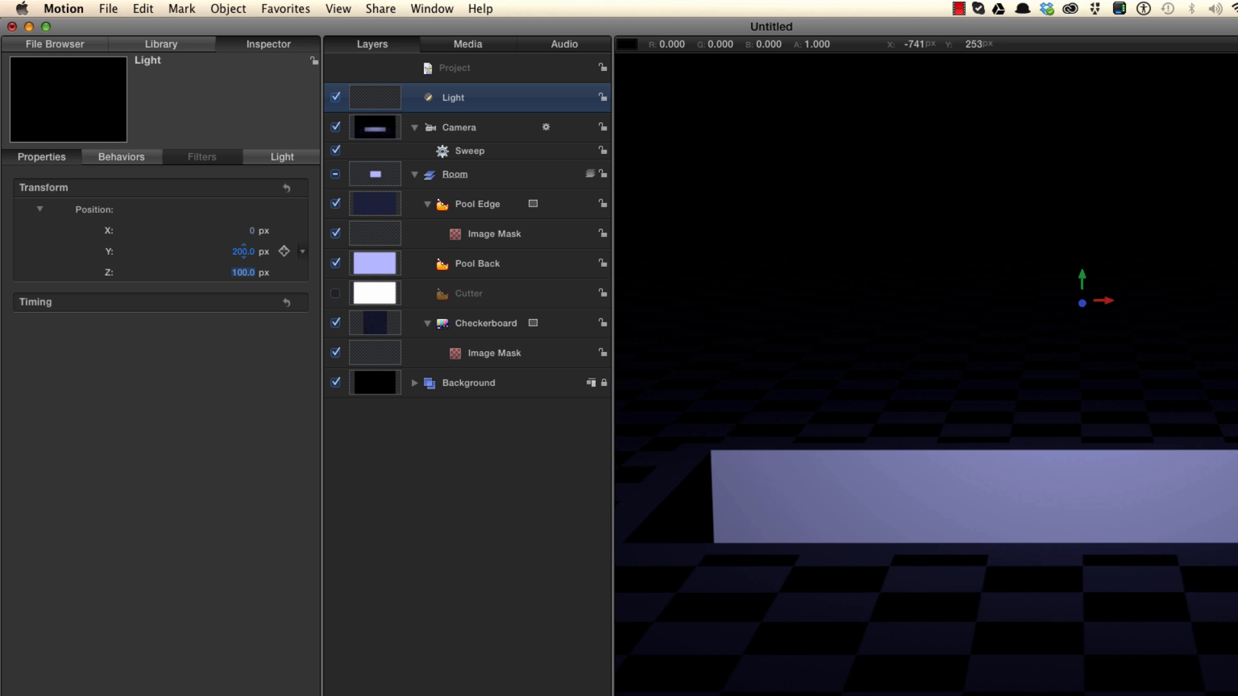
{"action": "type", "text": "0"}
{"action": "key", "text": "Return"}
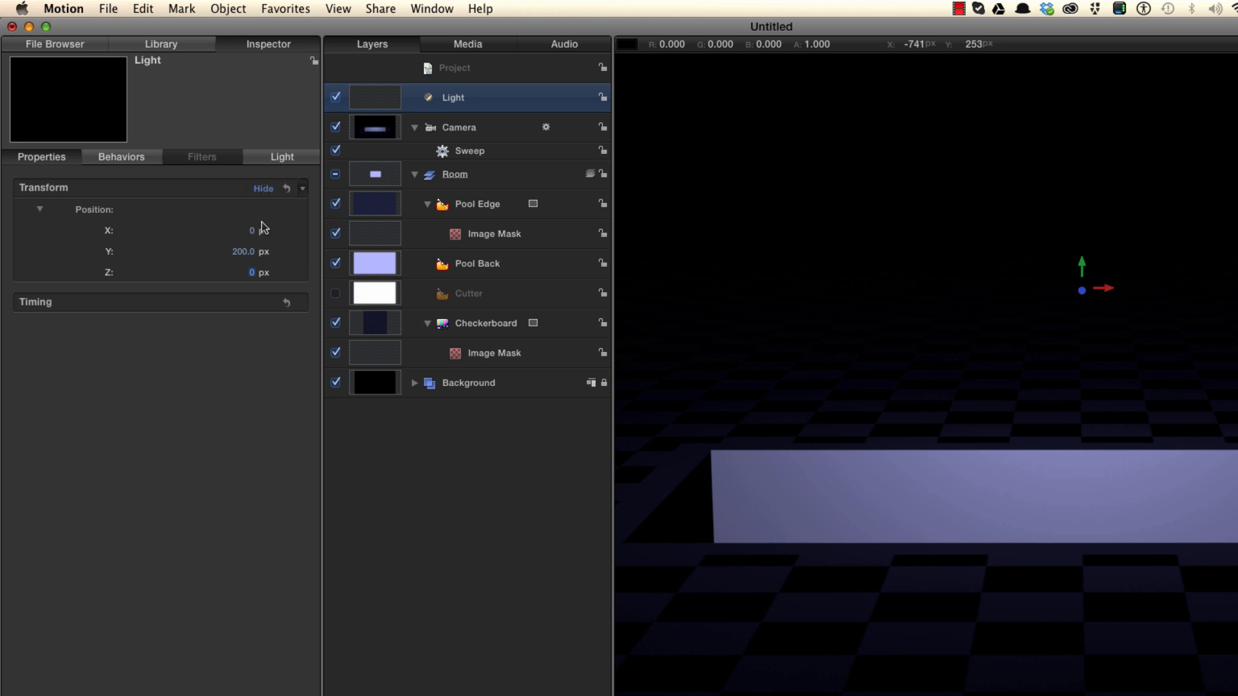
{"action": "left_click", "coordinate": [289, 165]}
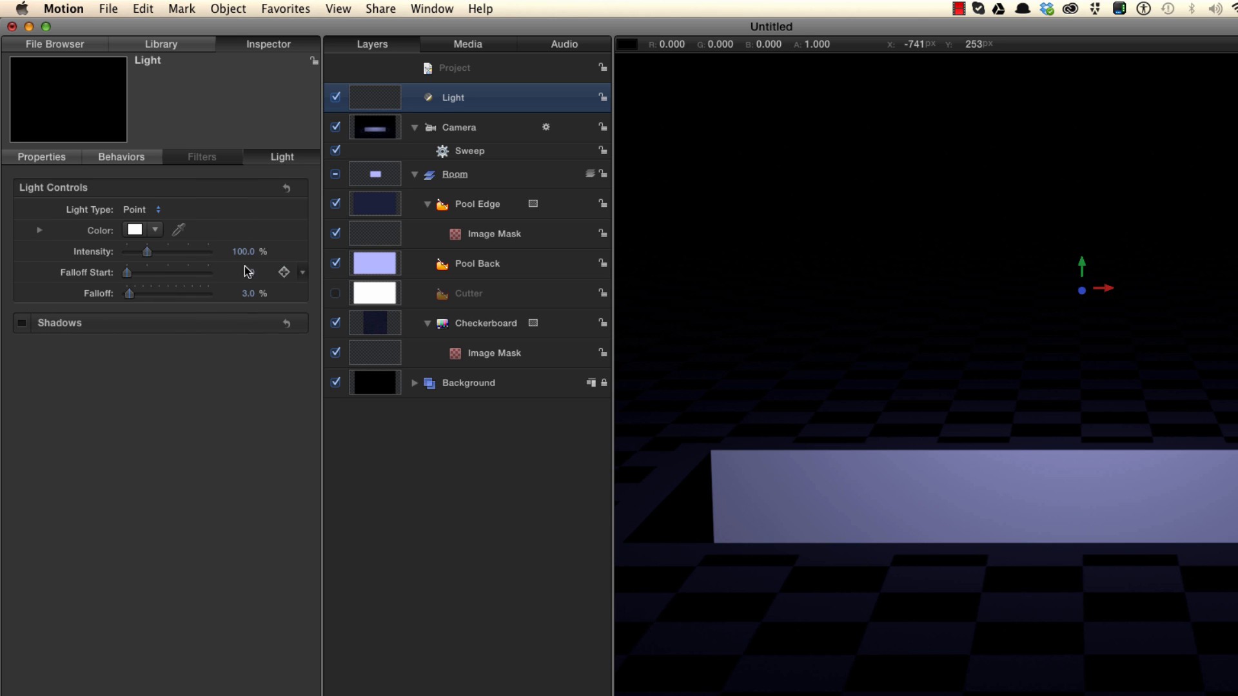
{"action": "left_click_drag", "start_coordinate": [147, 252], "coordinate": [276, 262]}
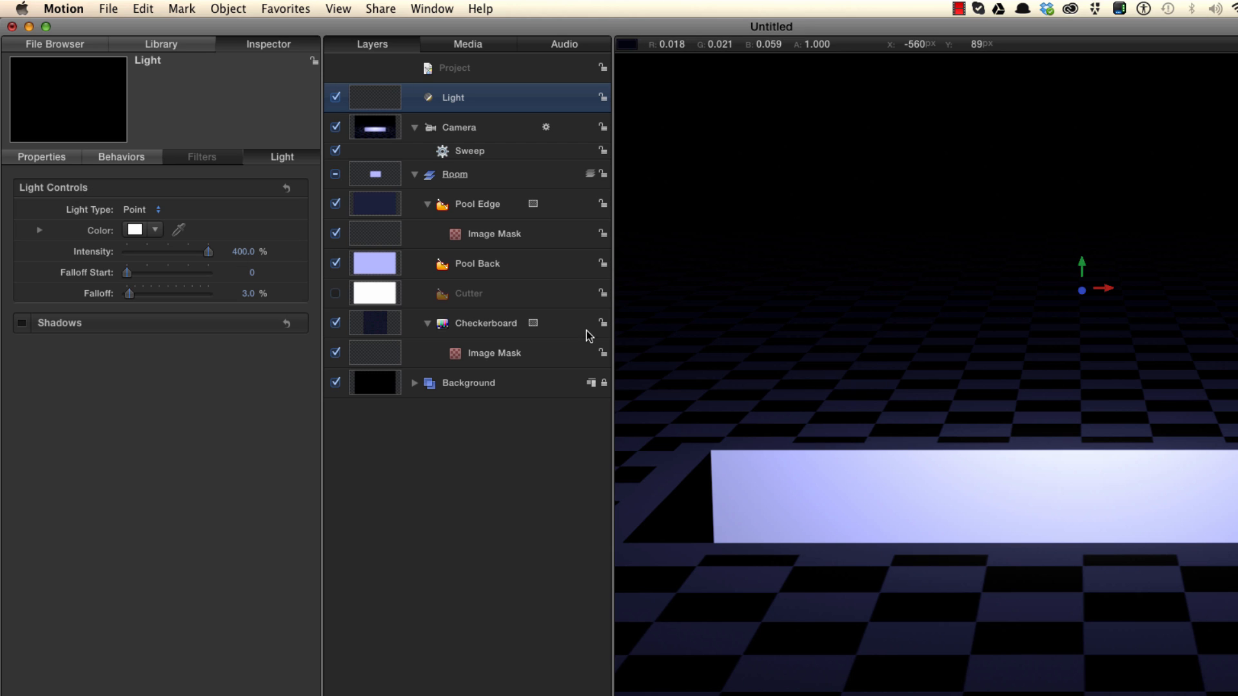
Duplicate the Pool Back shape and rename the copy Pool Left
{"action": "left_click", "coordinate": [374, 263]}
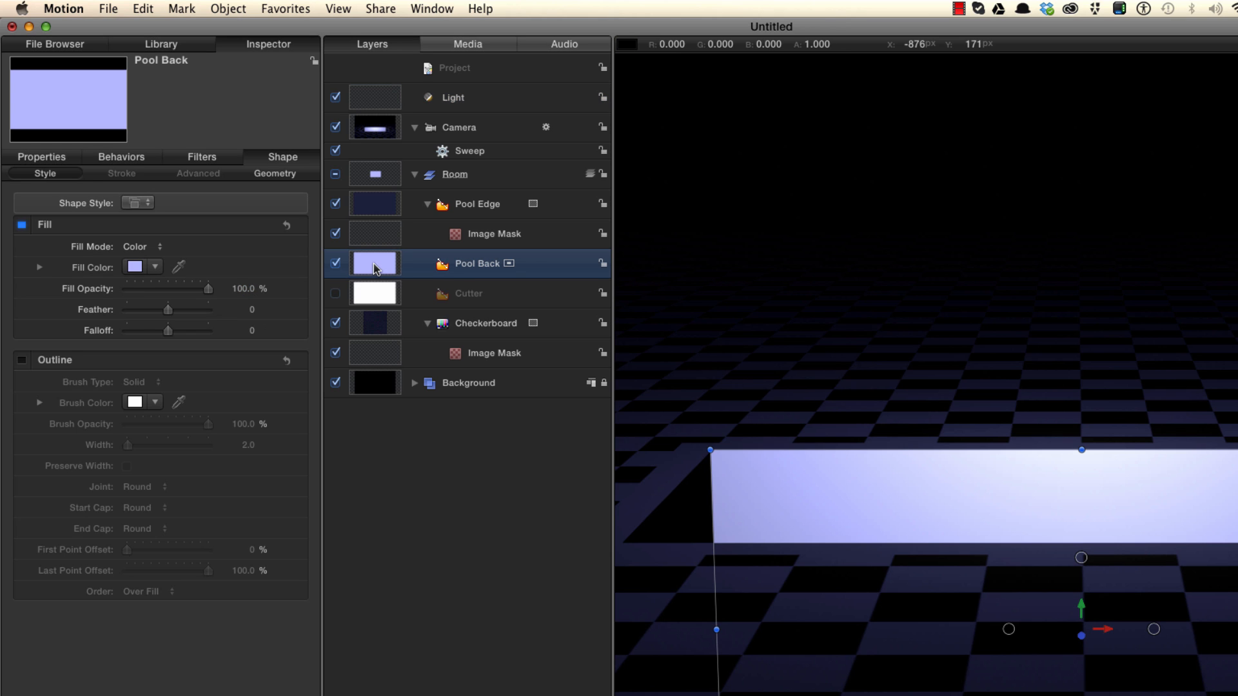
{"action": "key", "text": "super+d"}
{"action": "double_click", "coordinate": [513, 270]}
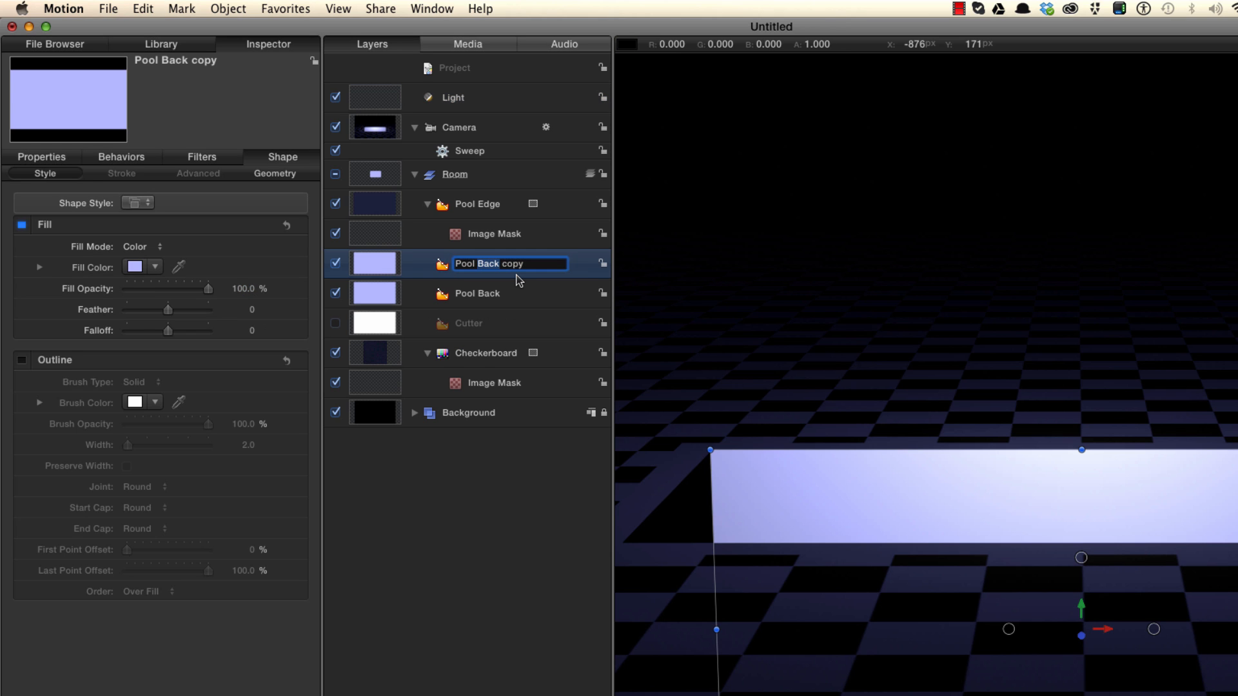
{"action": "type", "text": "Left"}
{"action": "key", "text": "Delete"}
{"action": "key", "text": "Delete"}
{"action": "key", "text": "Delete"}
{"action": "key", "text": "Delete"}
{"action": "key", "text": "Delete"}
{"action": "key", "text": "Return"}
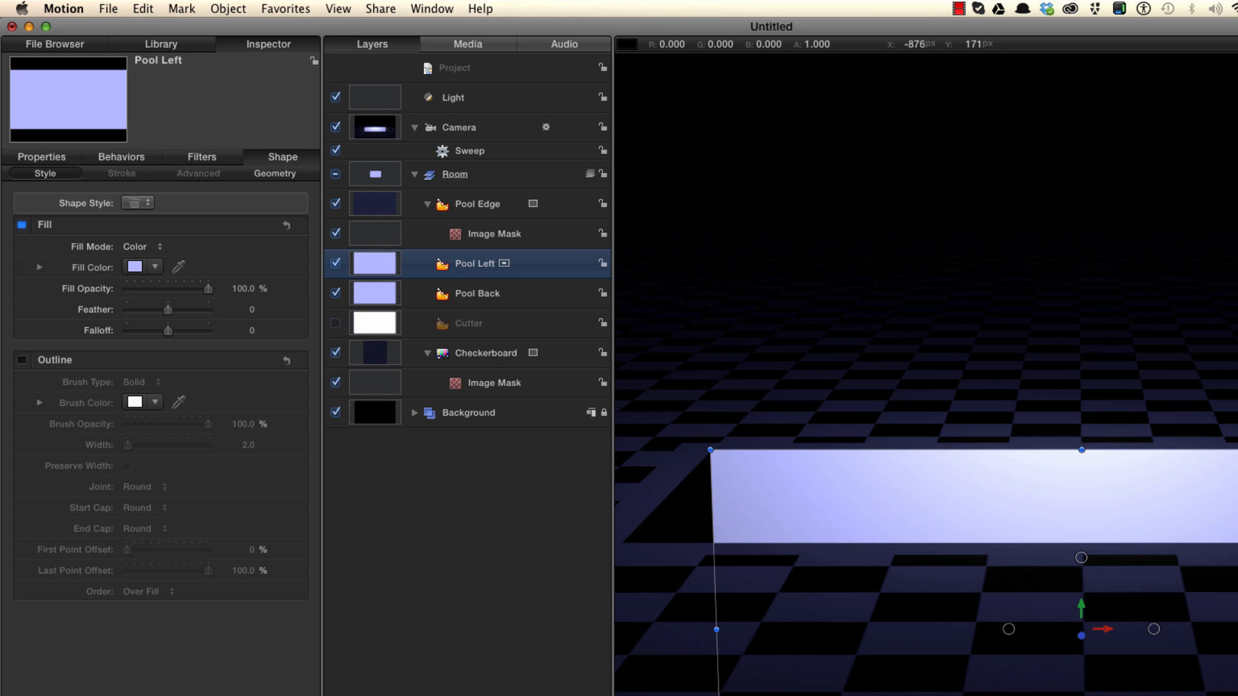
Position the Pool Left shape at X -400 px, Y -400 px and Z 0 px
{"action": "key", "text": "F1"}
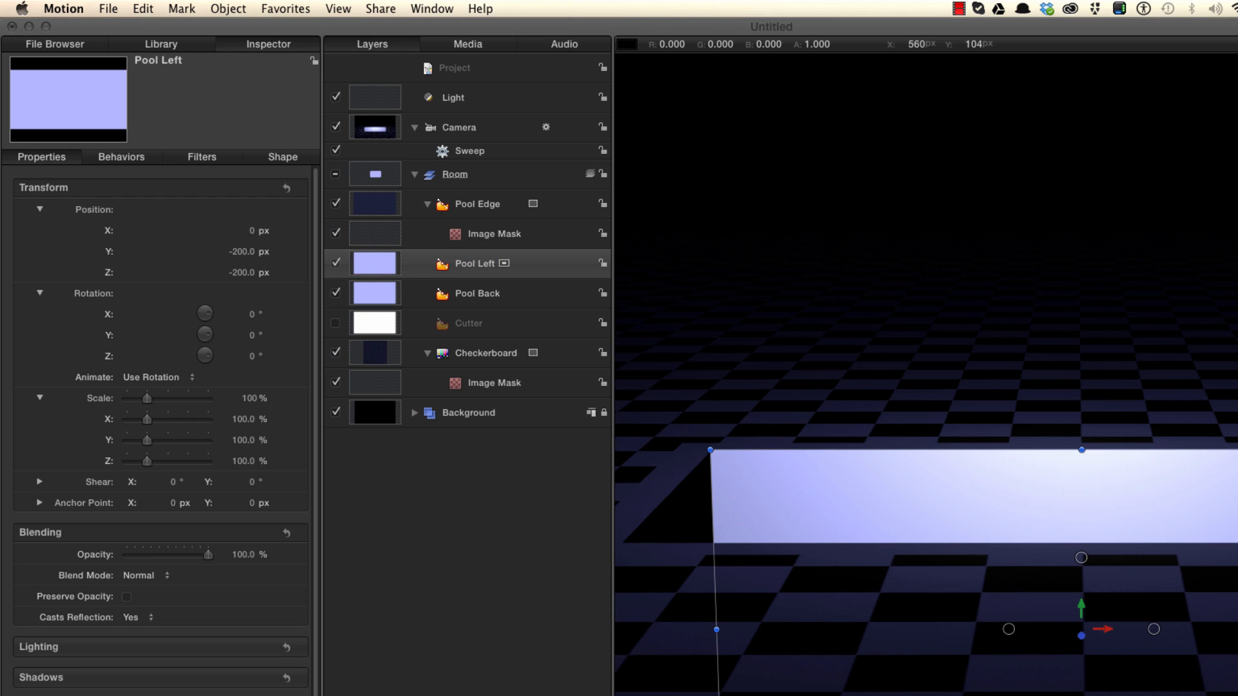
{"action": "left_click", "coordinate": [253, 231]}
{"action": "type", "text": "-4"}
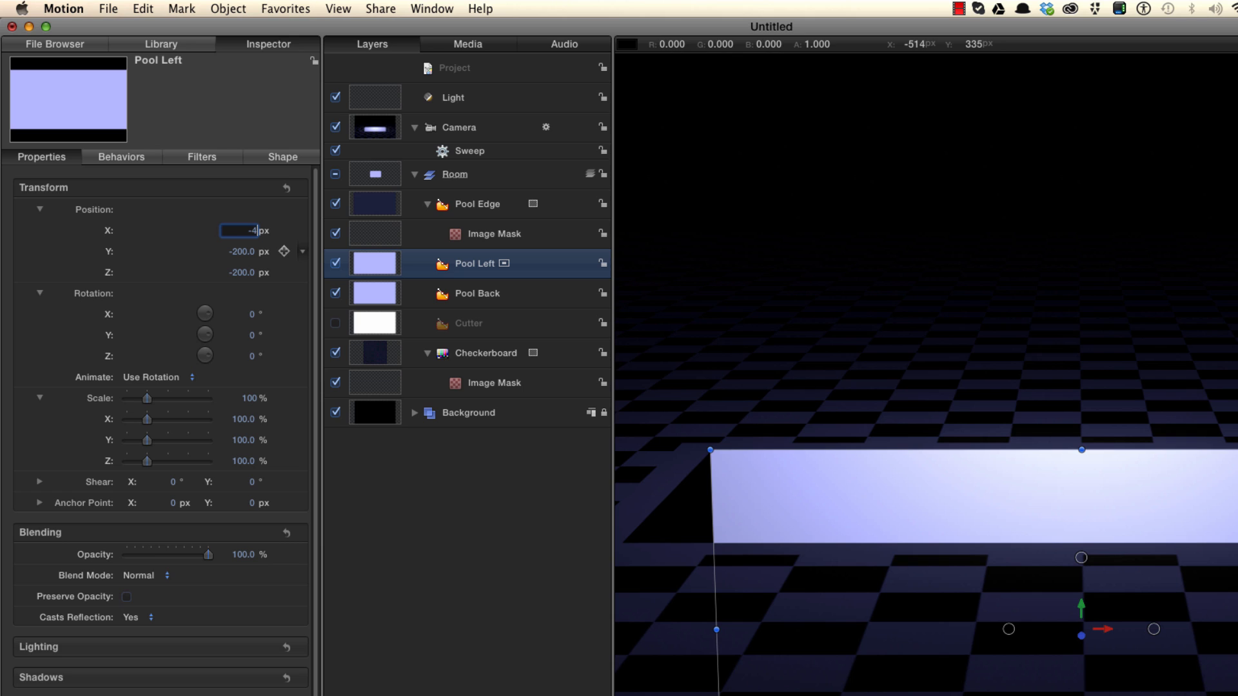
{"action": "type", "text": "00"}
{"action": "key", "text": "Tab"}
{"action": "type", "text": "-"}
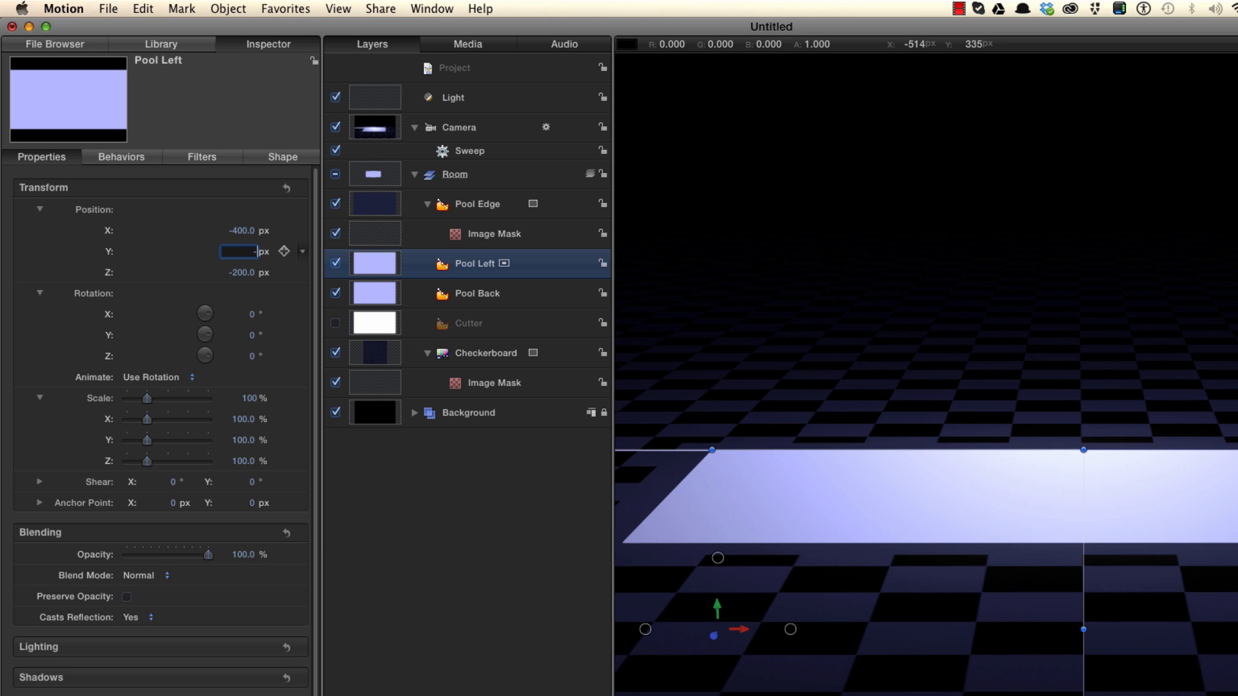
{"action": "key", "text": "Tab"}
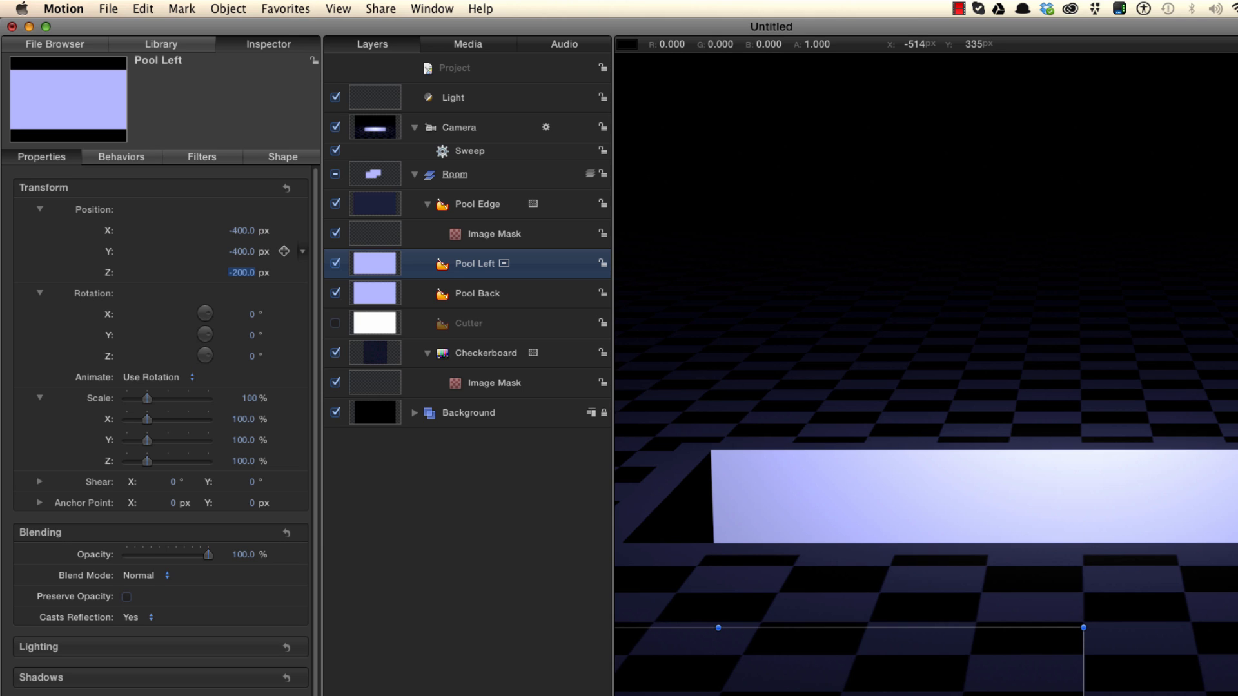
{"action": "type", "text": "0"}
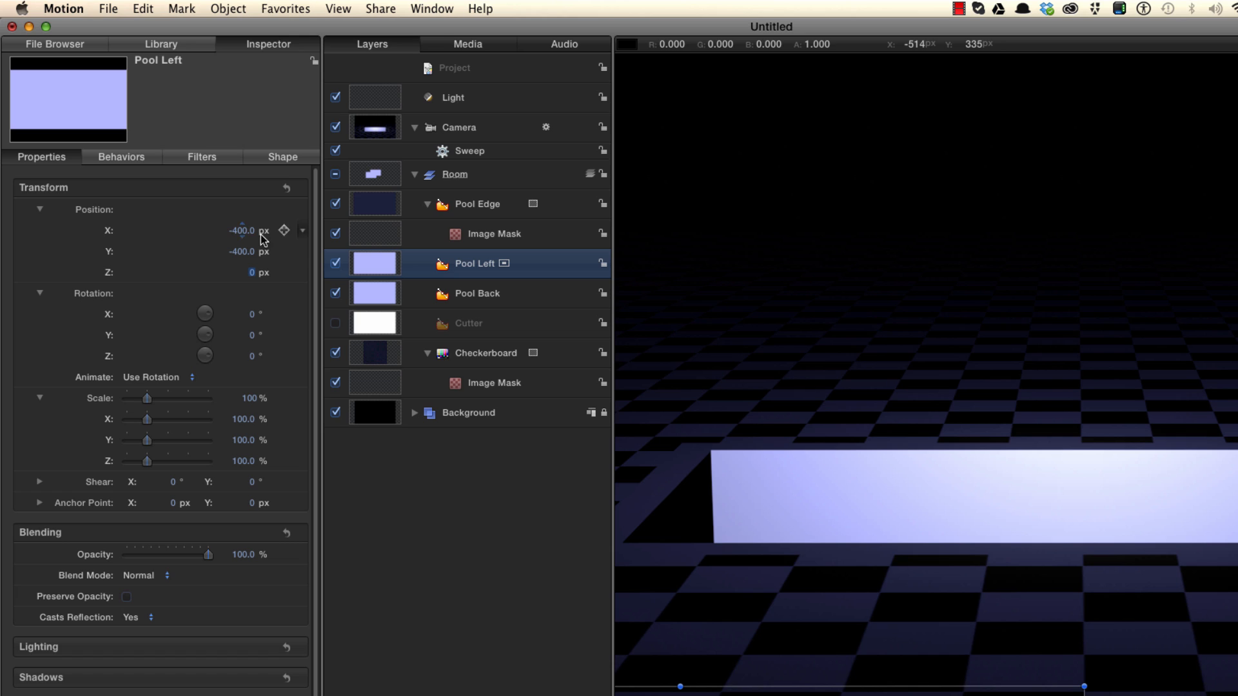
Rotate Pool Left to 90° on Y and 90° on Z, and check the wall at another point of the camera sweep
{"action": "left_click", "coordinate": [253, 335]}
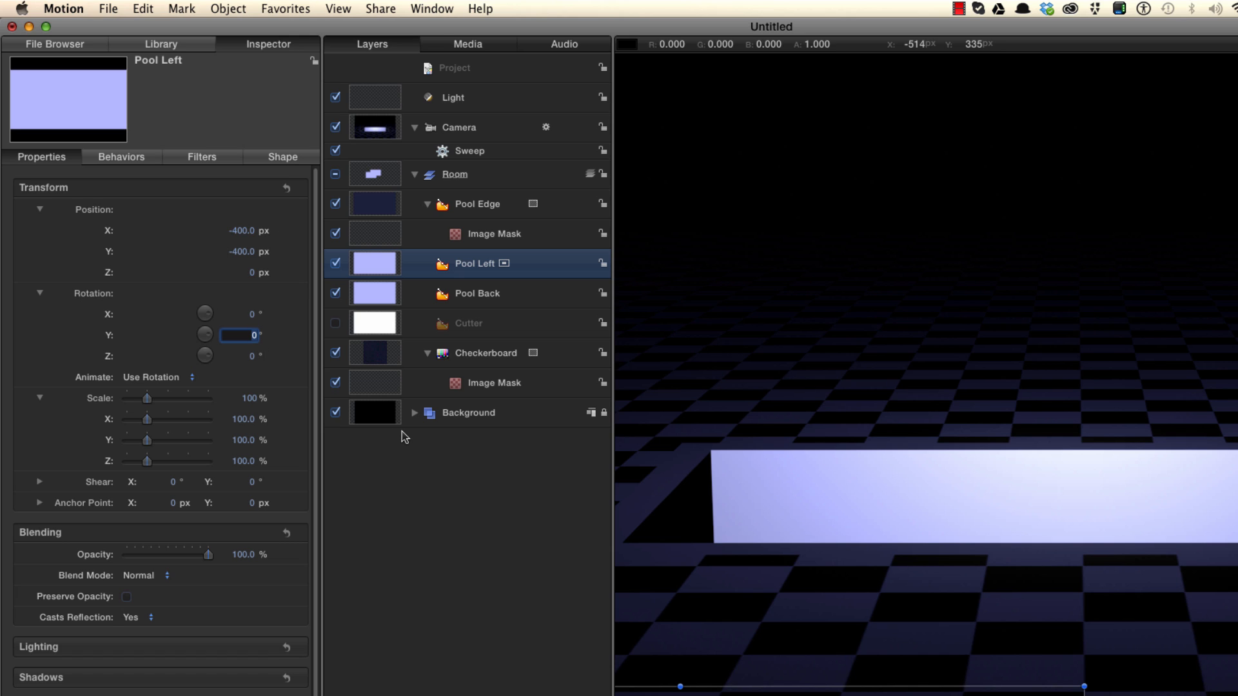
{"action": "type", "text": "90"}
{"action": "key", "text": "Tab"}
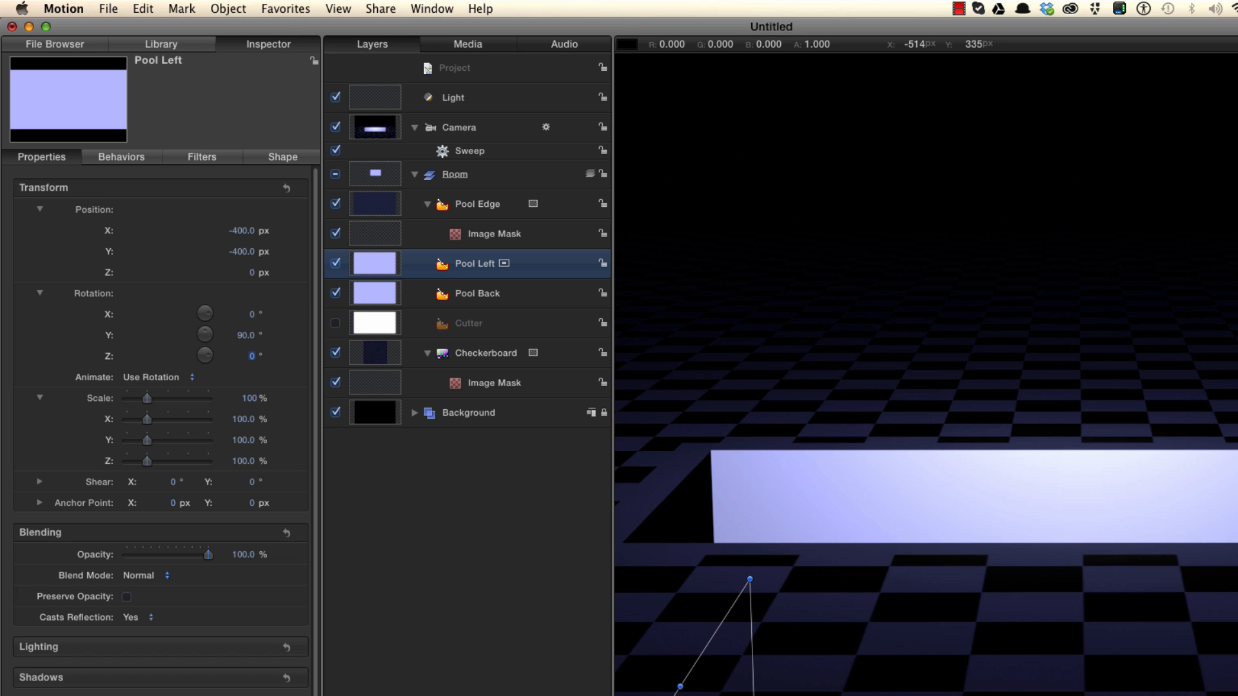
{"action": "type", "text": "90"}
{"action": "key", "text": "Return"}
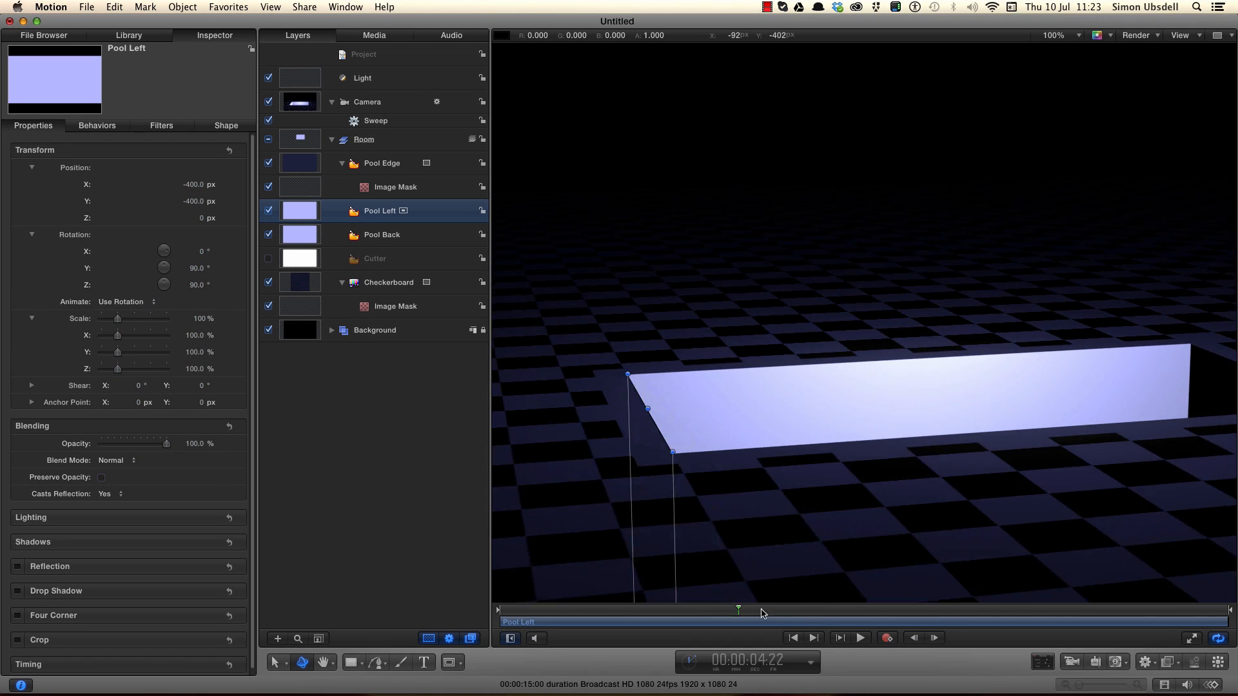
{"action": "left_click_drag", "start_coordinate": [762, 614], "coordinate": [849, 626]}
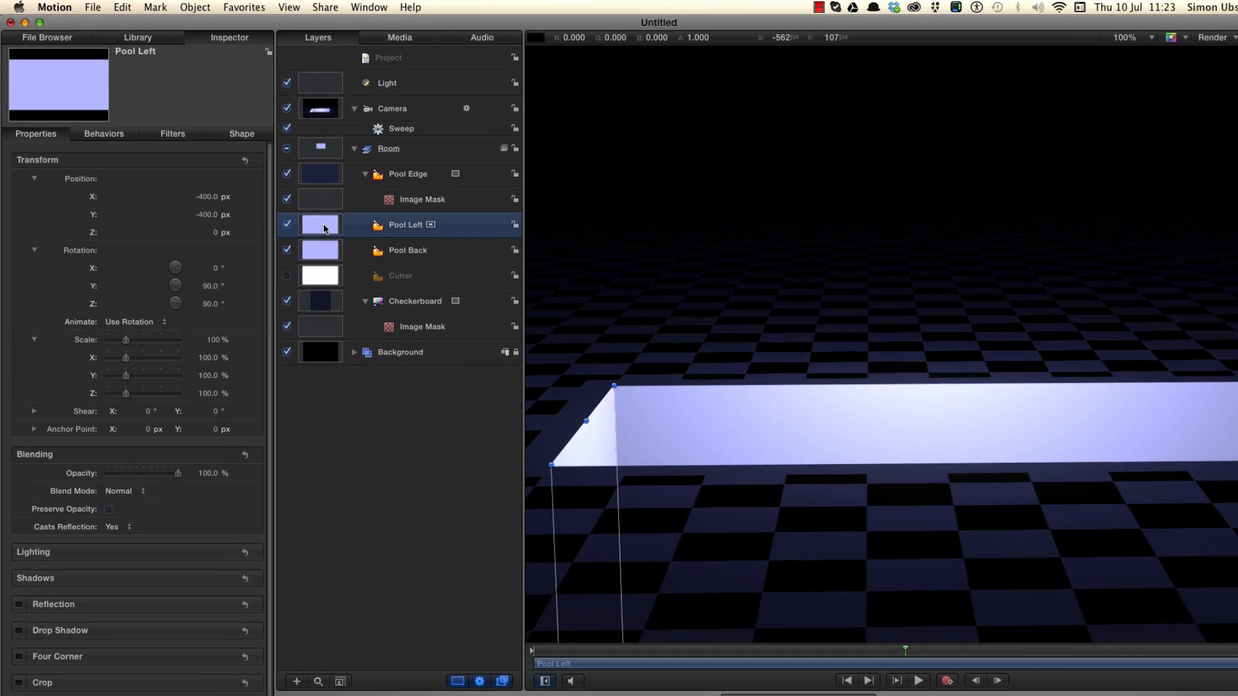
Duplicate the Pool Left shape and rename the copy Pool Right
{"action": "key", "text": "super+d"}
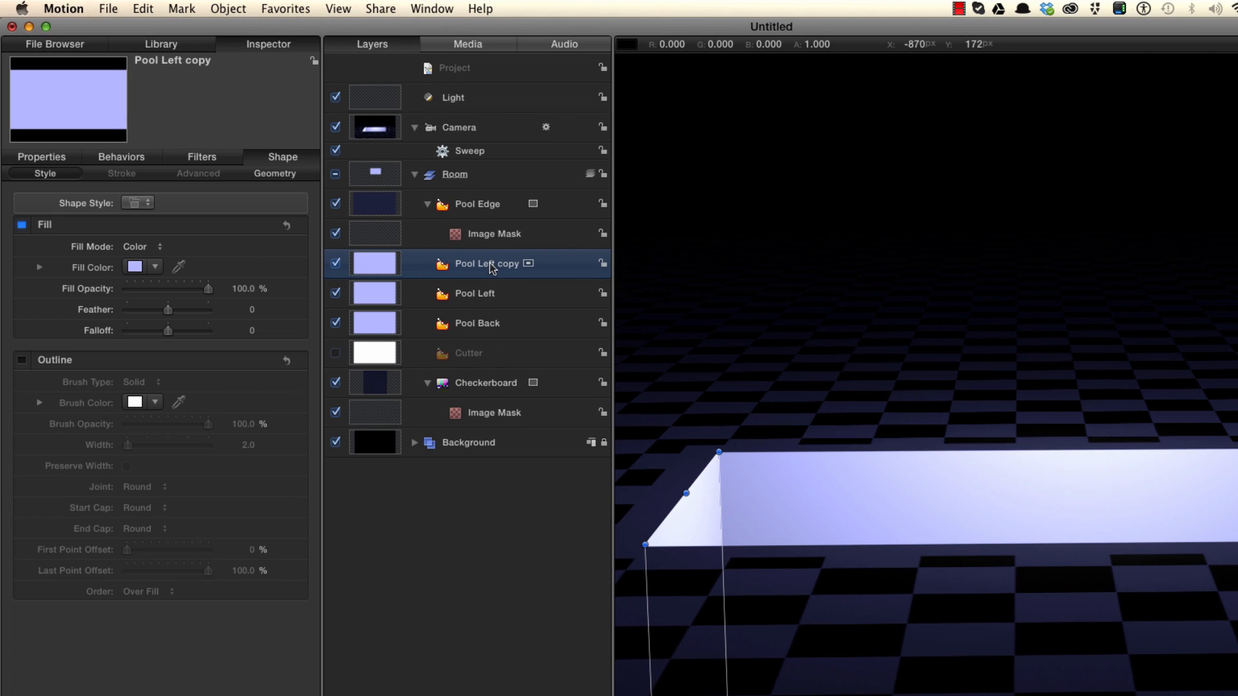
{"action": "double_click", "coordinate": [490, 263]}
{"action": "double_click", "coordinate": [491, 263]}
{"action": "type", "text": "R"}
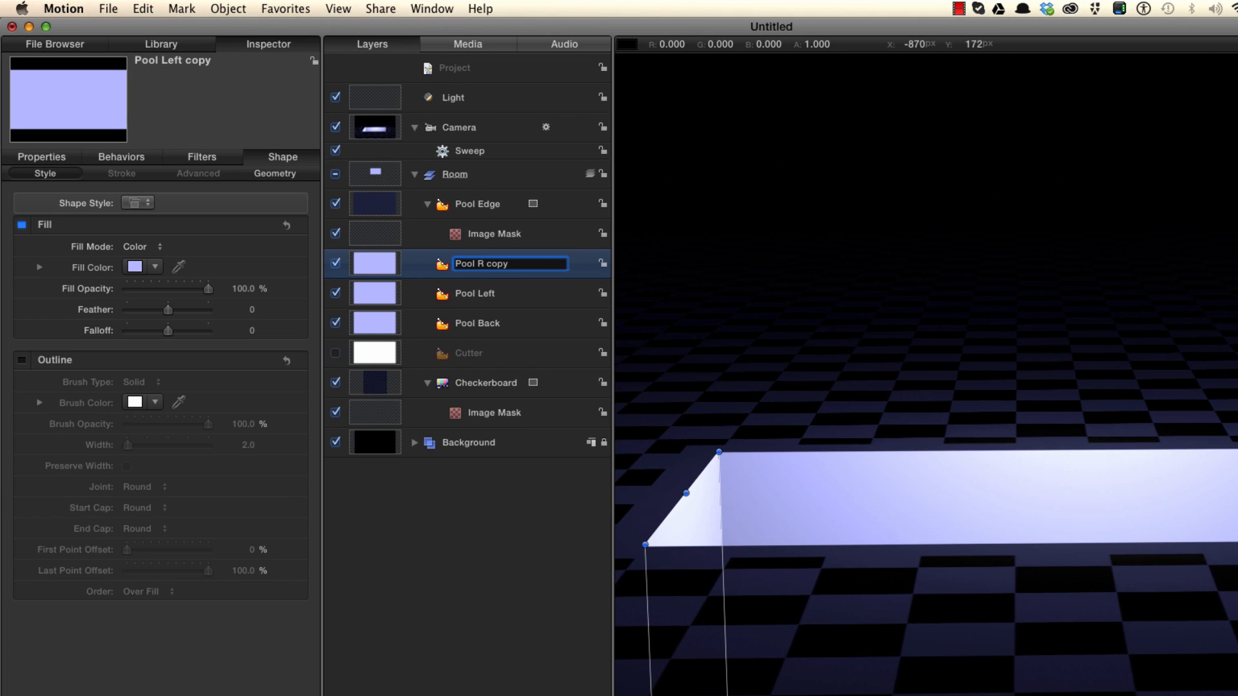
{"action": "type", "text": "ight"}
{"action": "key", "text": "Delete"}
{"action": "key", "text": "Delete"}
{"action": "key", "text": "Delete"}
{"action": "key", "text": "Delete"}
{"action": "key", "text": "Delete"}
{"action": "key", "text": "Return"}
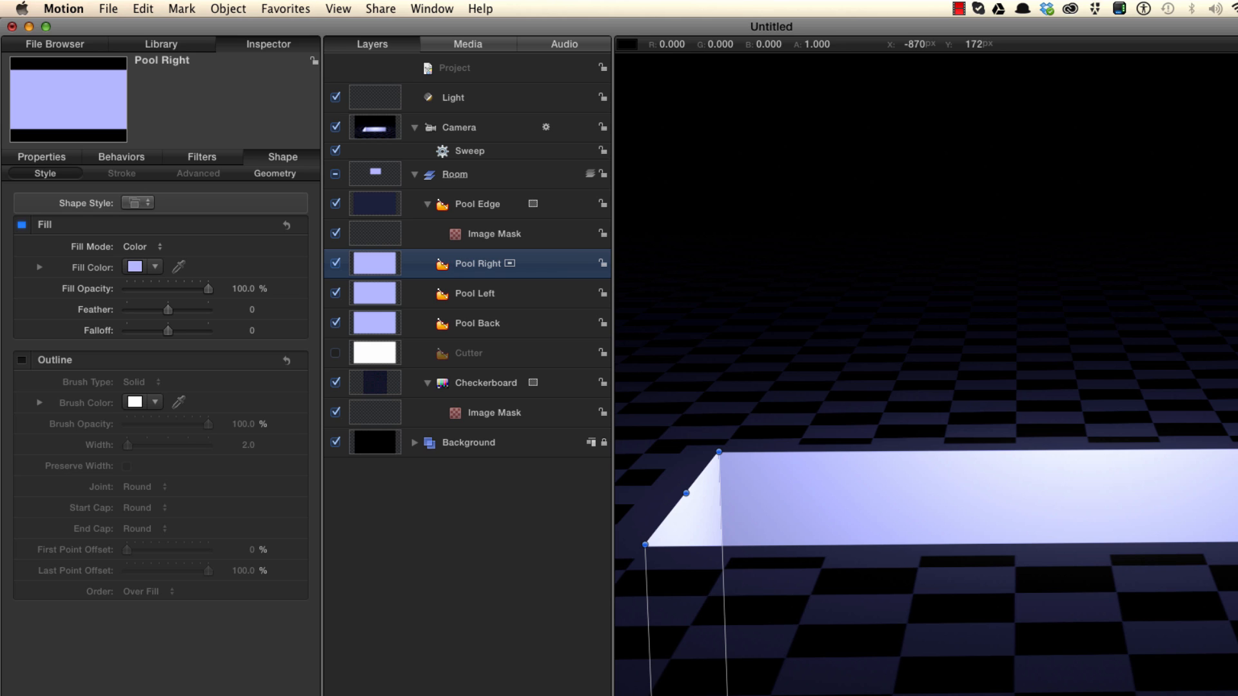
Set Pool Right's X position to 400 px and check the wall at other points of the camera sweep
{"action": "key", "text": "F1"}
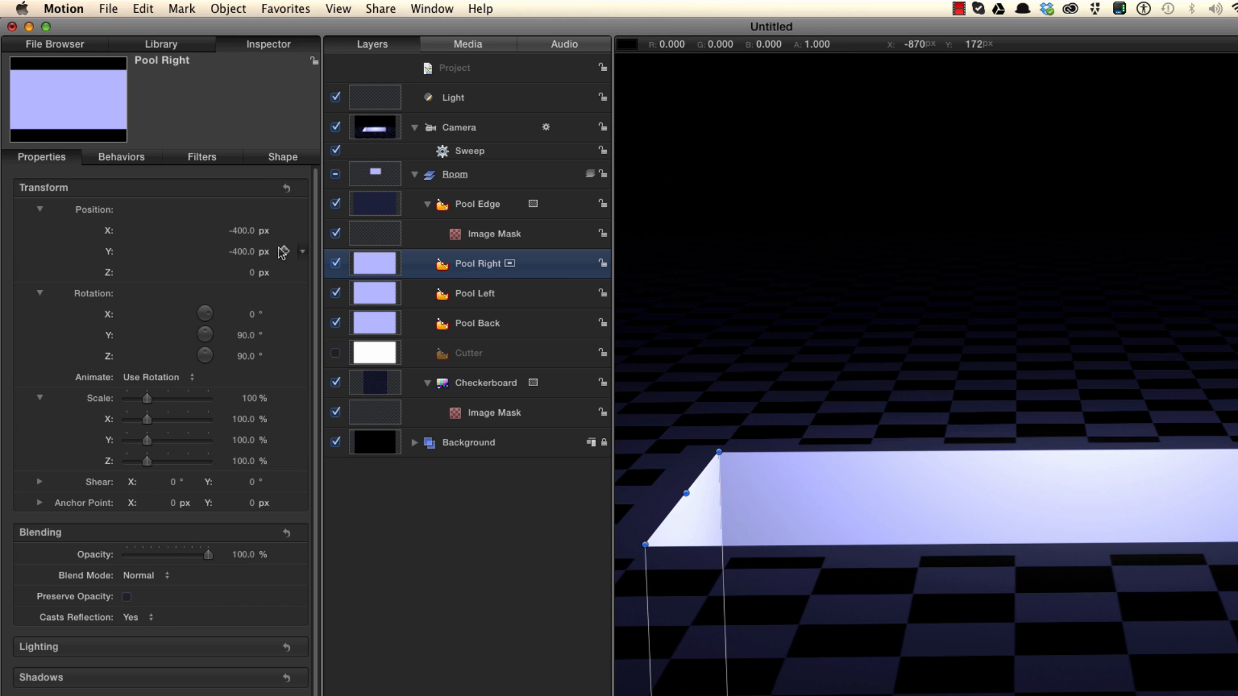
{"action": "left_click", "coordinate": [243, 231]}
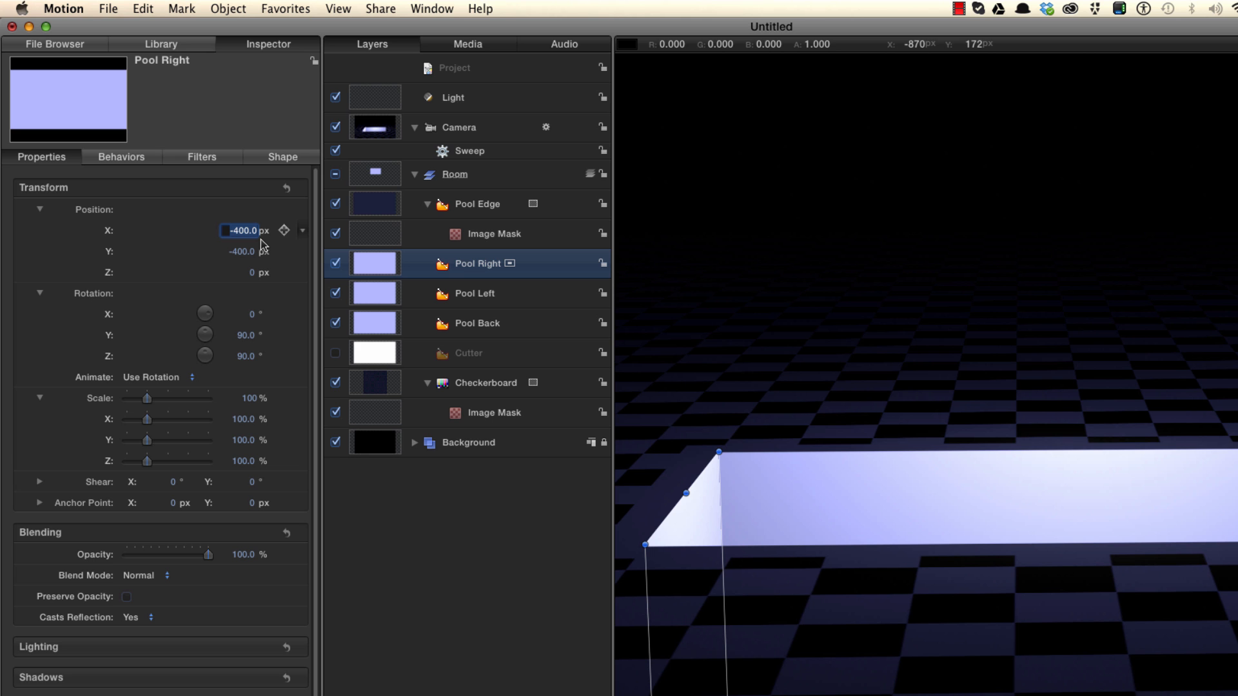
{"action": "type", "text": "400"}
{"action": "key", "text": "Return"}
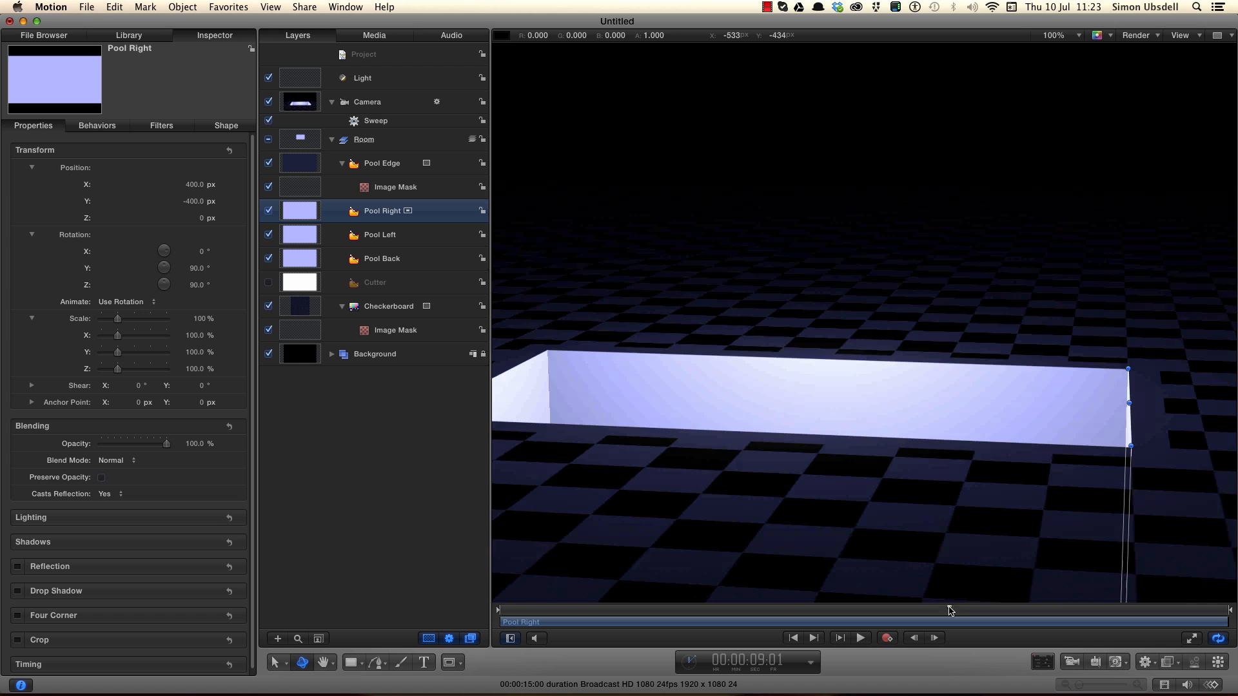
{"action": "left_click_drag", "start_coordinate": [950, 610], "coordinate": [870, 608]}
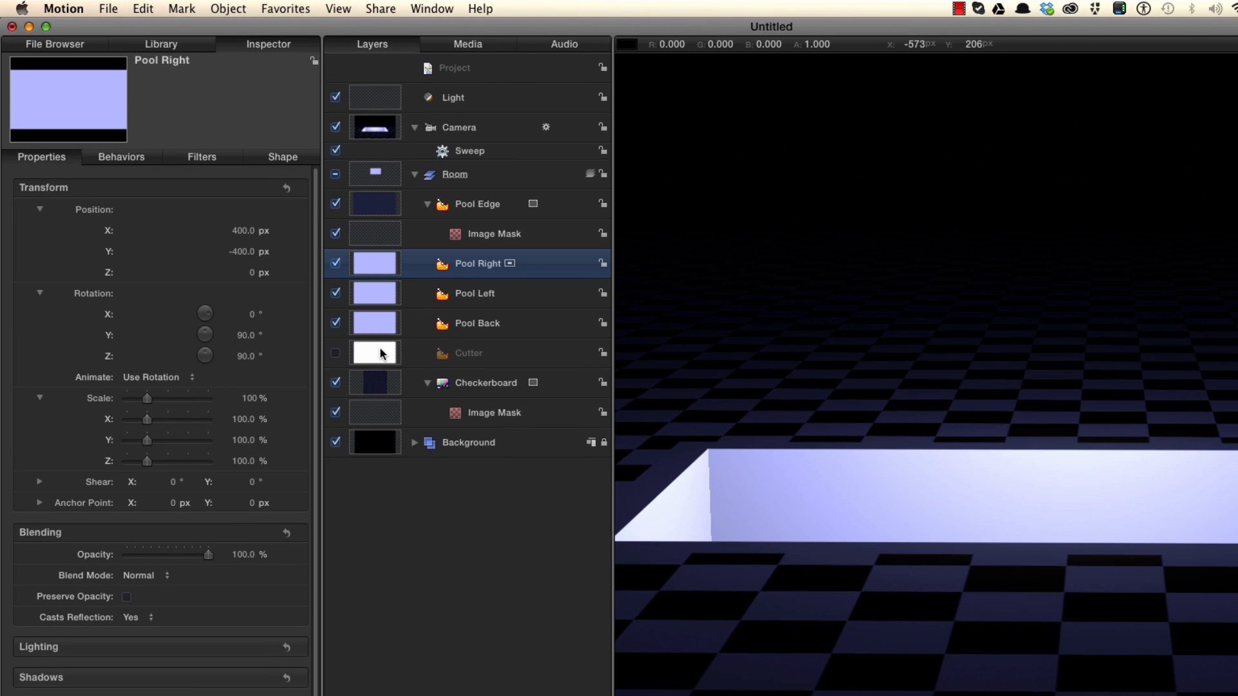
Duplicate the Cutter shape, make the copy visible and rename it Poll Base
{"action": "left_click", "coordinate": [380, 349]}
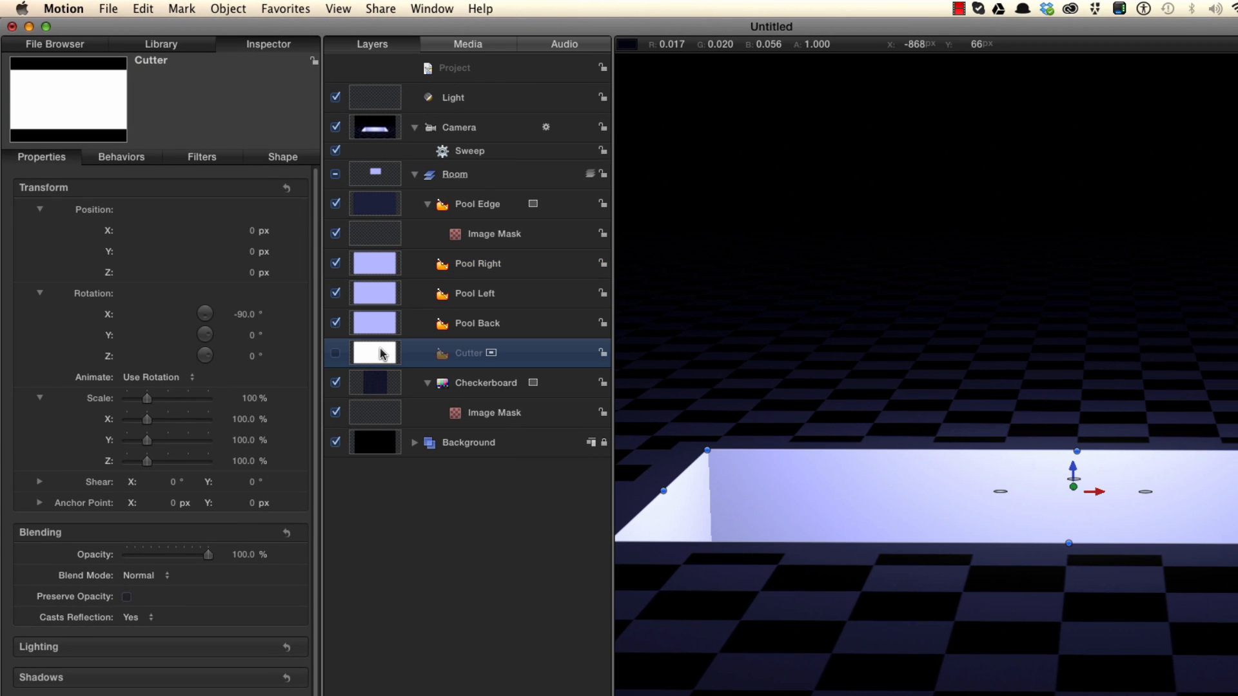
{"action": "key", "text": "super+d"}
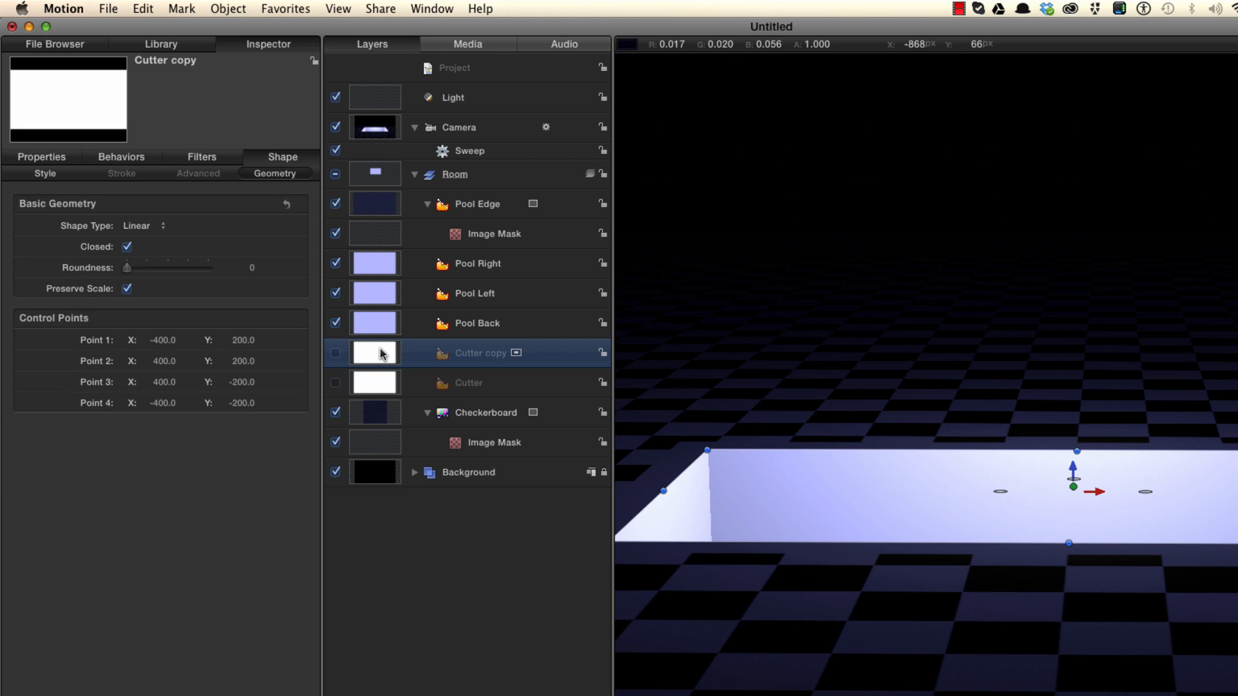
{"action": "left_click", "coordinate": [335, 353]}
{"action": "double_click", "coordinate": [507, 351]}
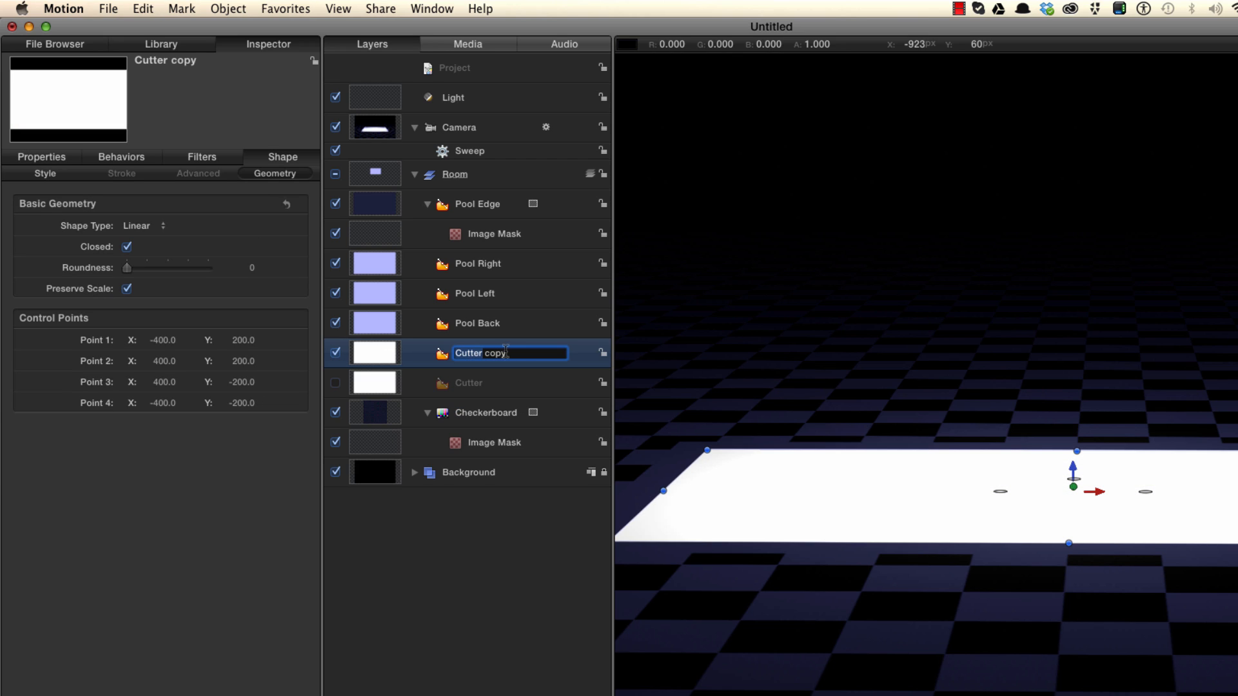
{"action": "type", "text": "Poll Base"}
{"action": "key", "text": "Return"}
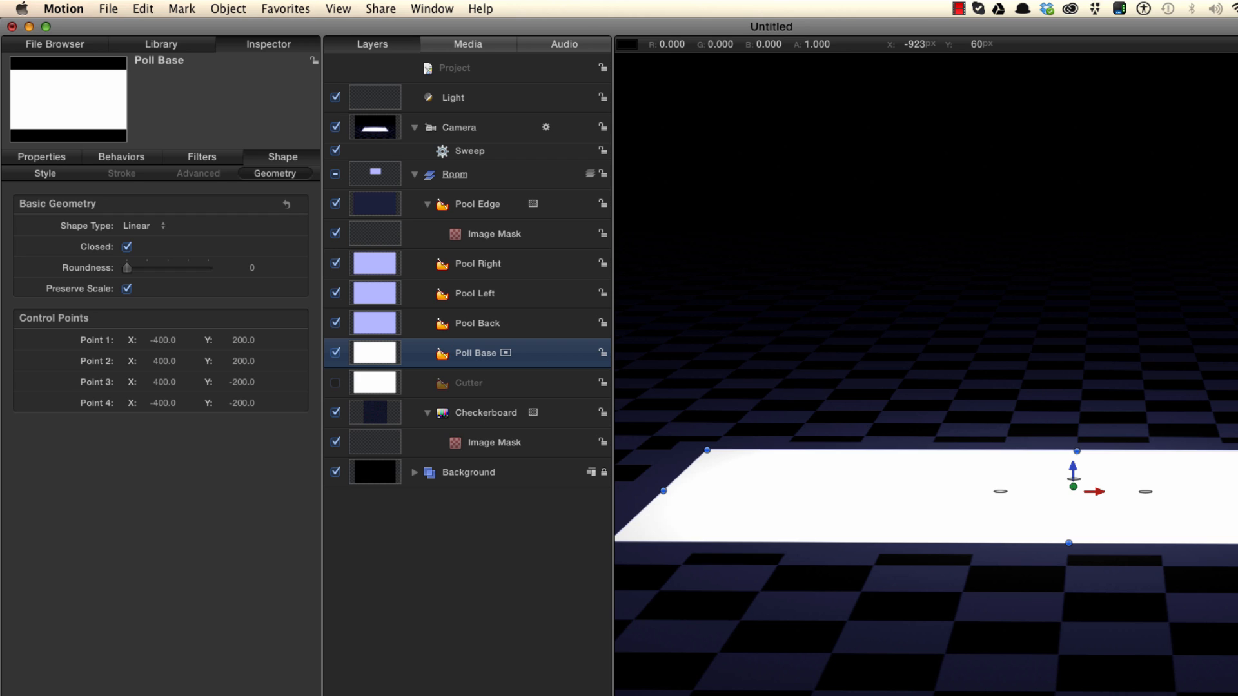
Lower the Poll Base shape by setting its Y position to -40 px
{"action": "key", "text": "F1"}
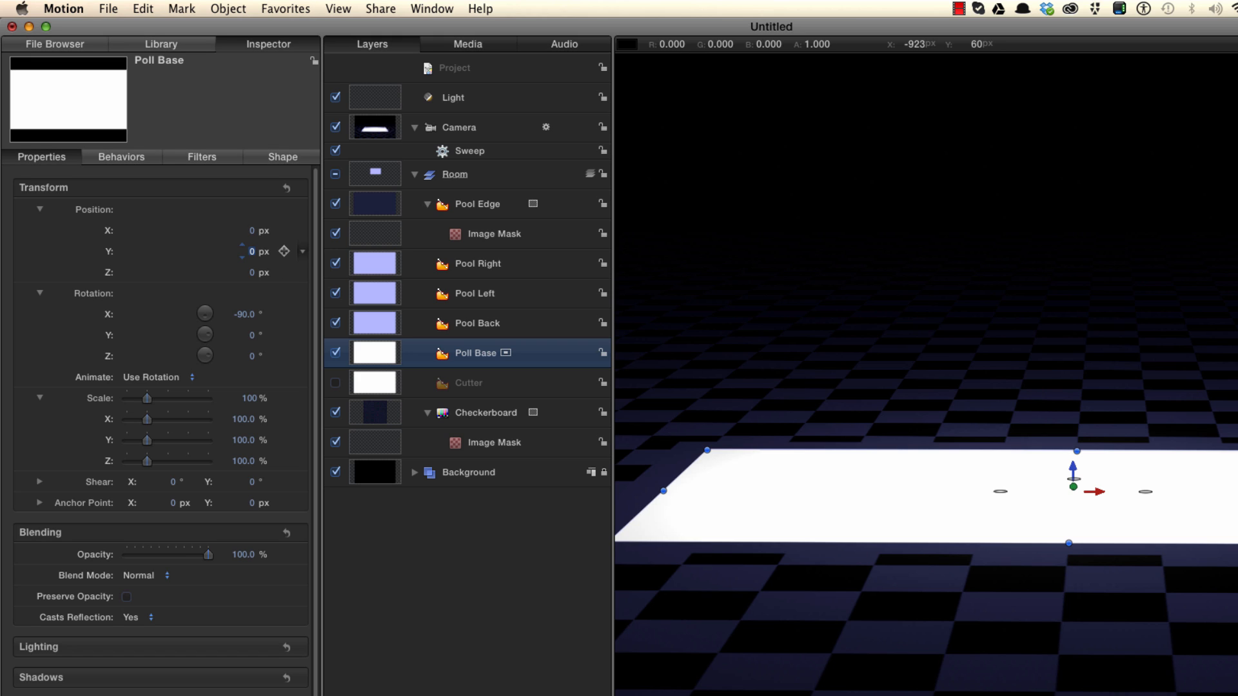
{"action": "left_click", "coordinate": [252, 251]}
{"action": "type", "text": "-40"}
{"action": "key", "text": "Return"}
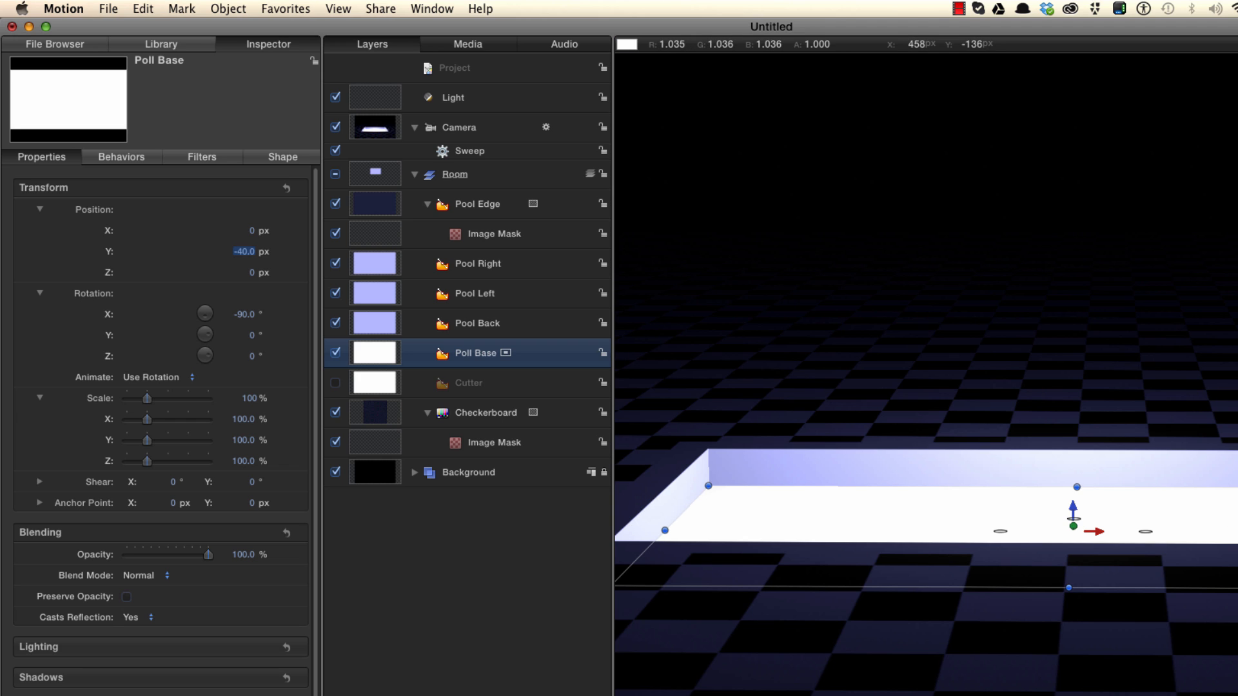
Fill the Poll Base shape with the saved light lavender-blue swatch
{"action": "key", "text": "F4"}
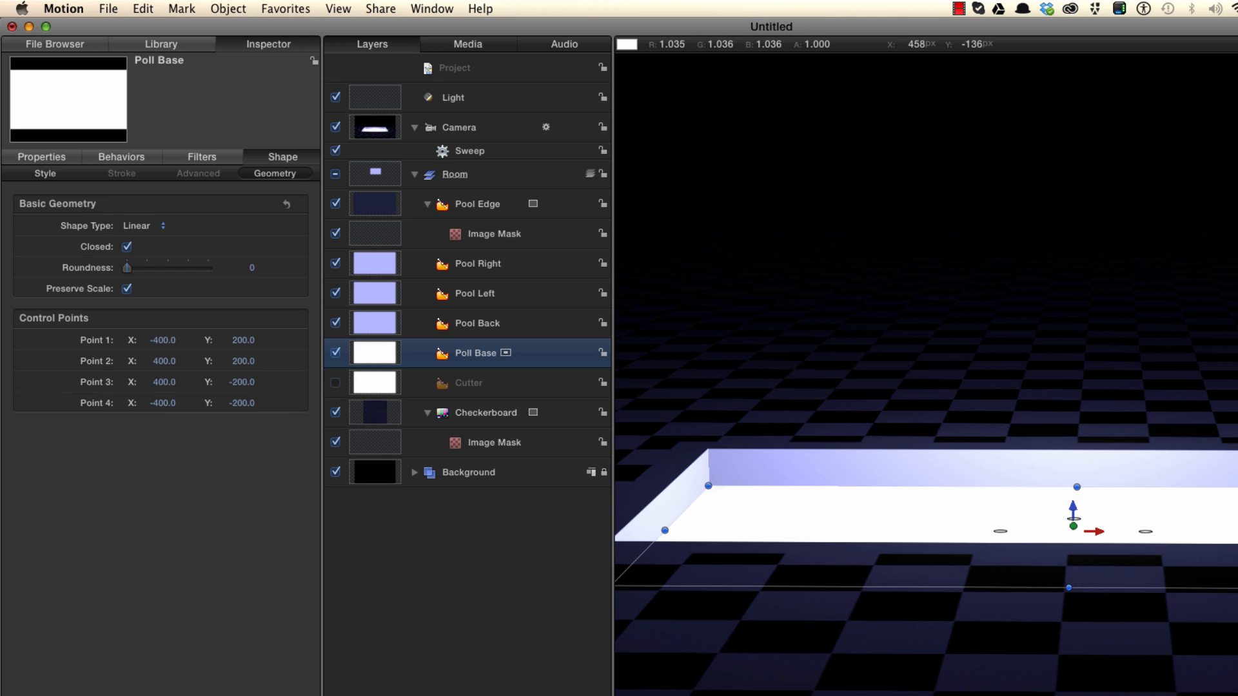
{"action": "left_click", "coordinate": [46, 174]}
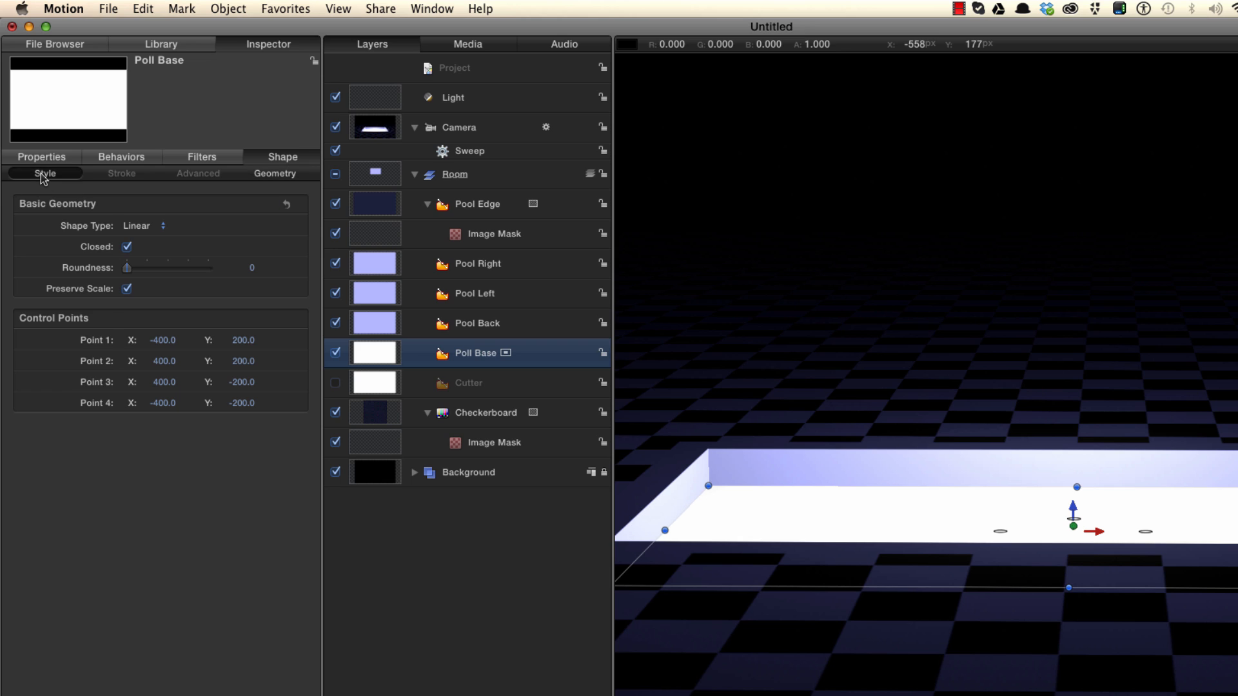
{"action": "left_click", "coordinate": [135, 267]}
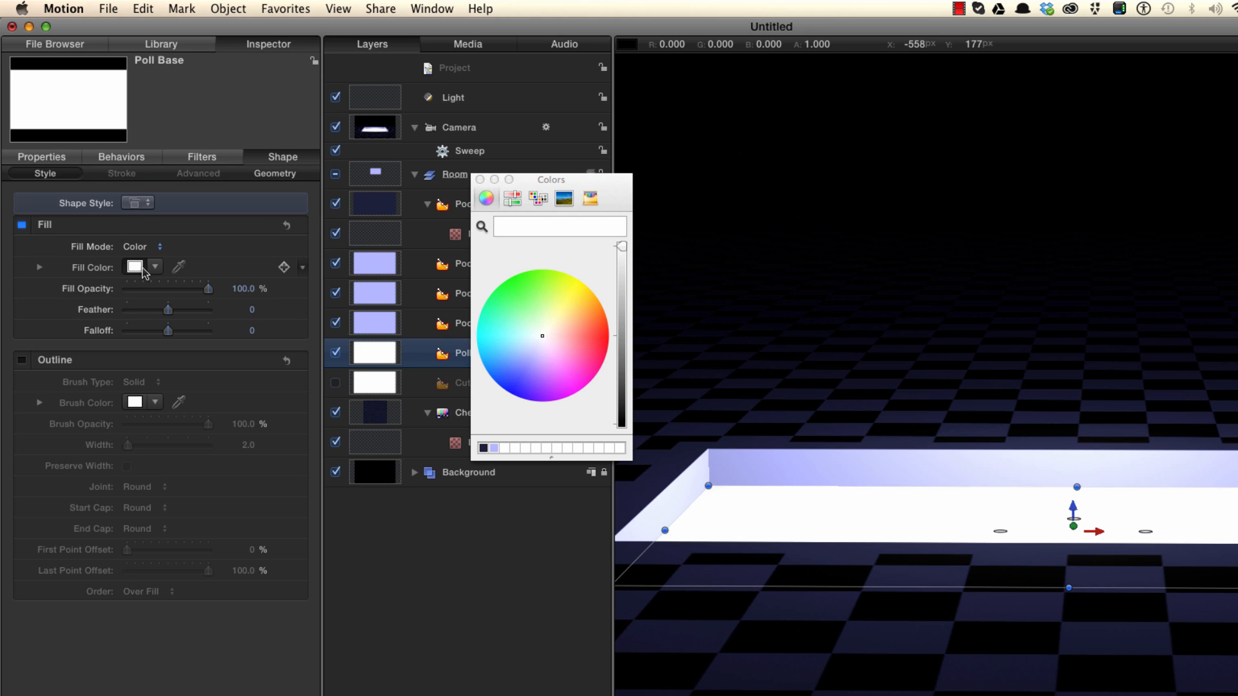
{"action": "left_click", "coordinate": [494, 450]}
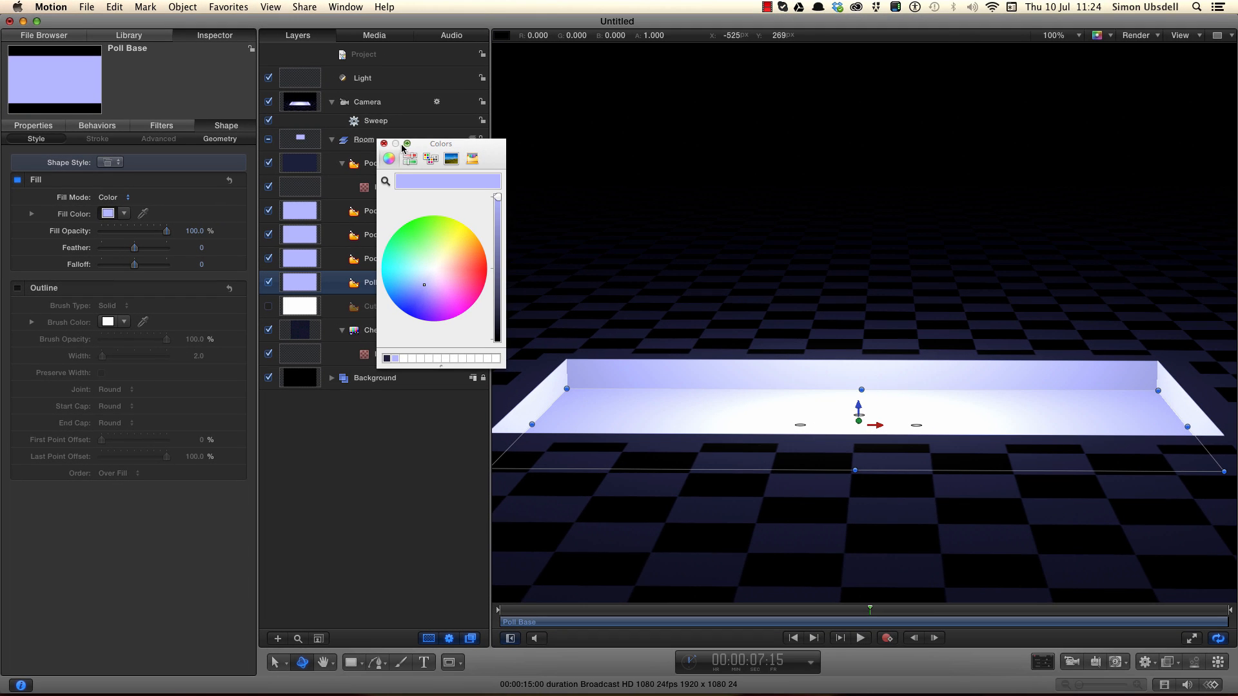
{"action": "left_click", "coordinate": [384, 144]}
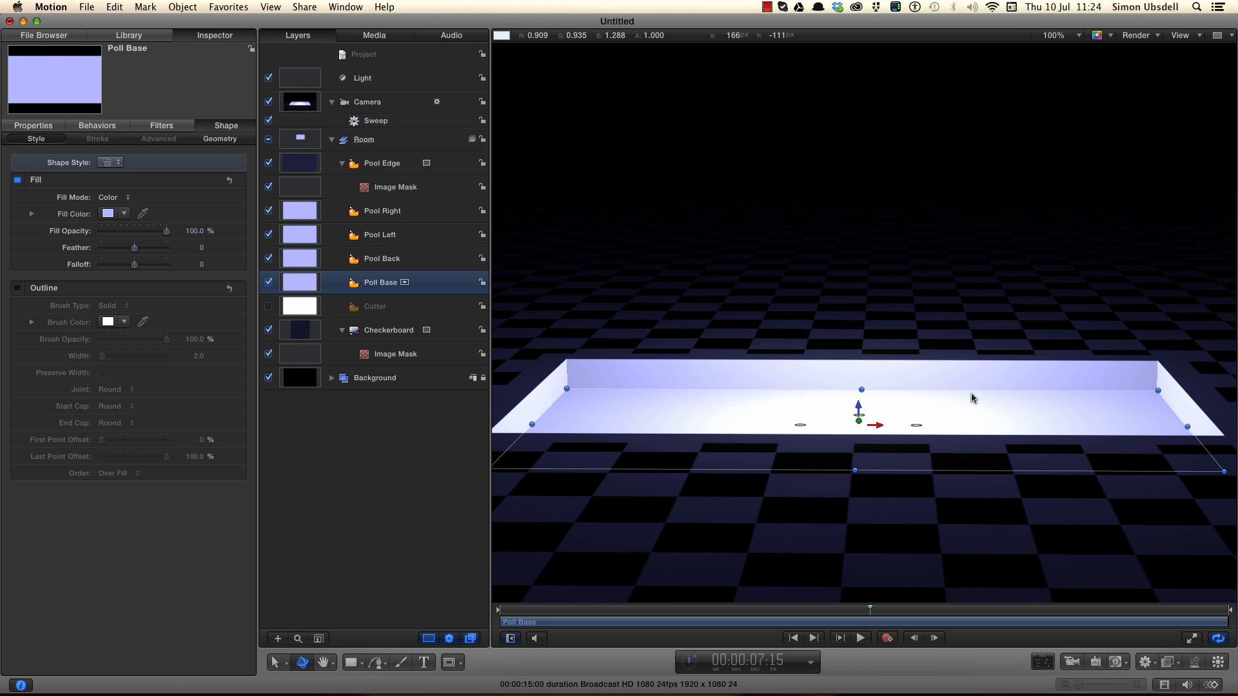
Add a Clouds generator from the library to the Room group
{"action": "mouse_move", "coordinate": [53, 60]}
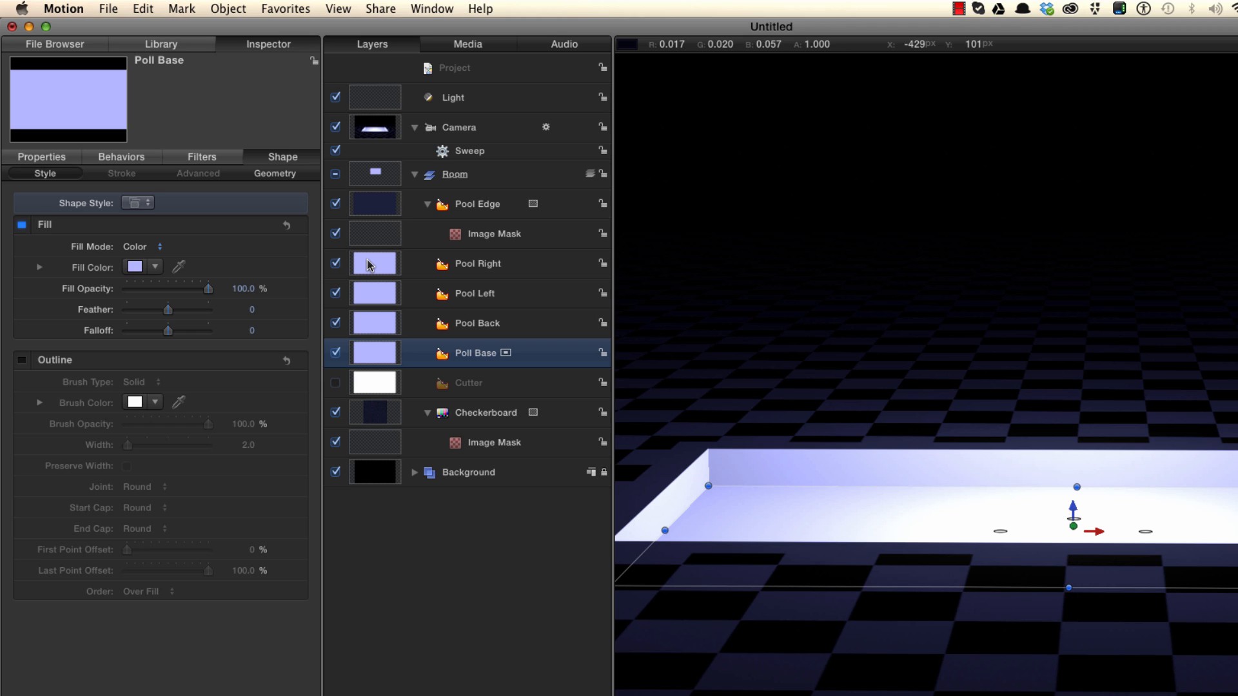
{"action": "key", "text": "super+2"}
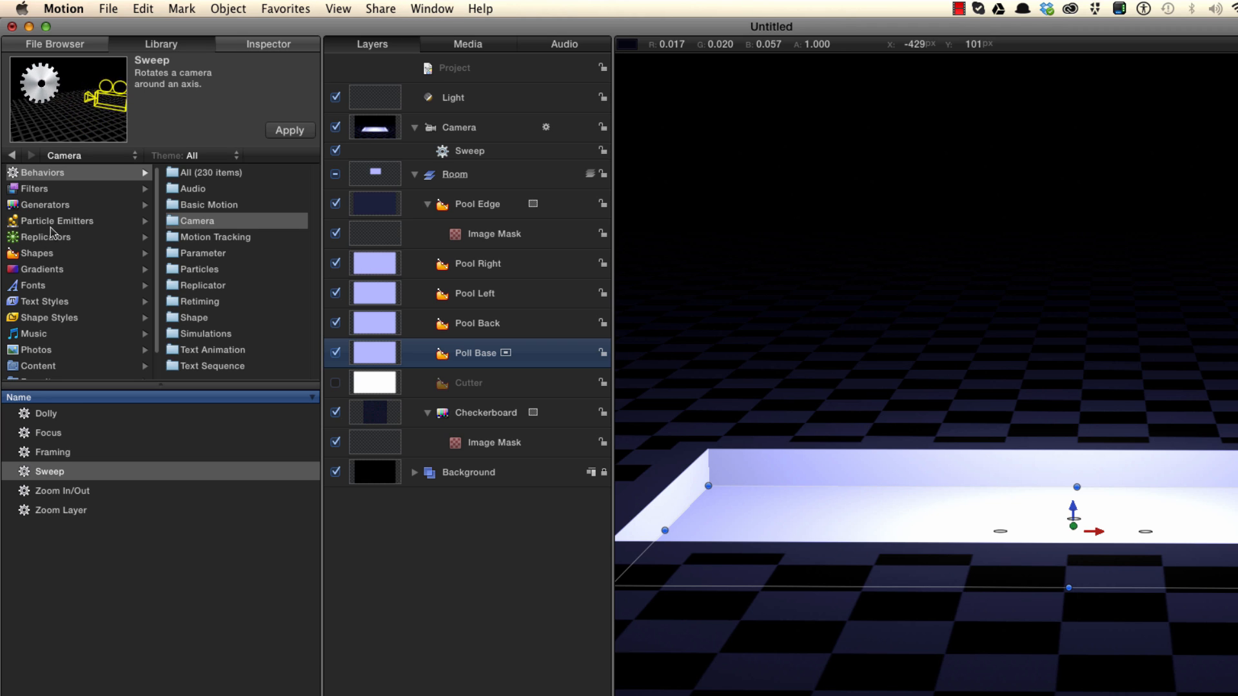
{"action": "left_click", "coordinate": [45, 205]}
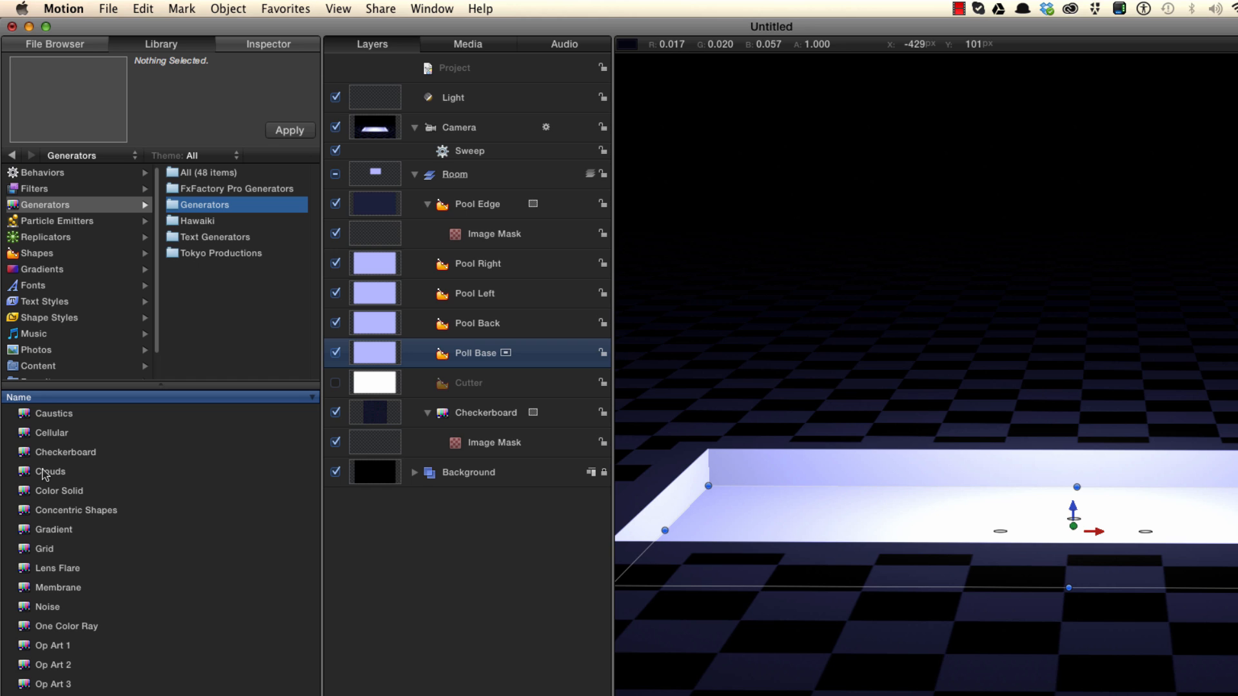
{"action": "left_click", "coordinate": [44, 473]}
{"action": "left_click", "coordinate": [290, 130]}
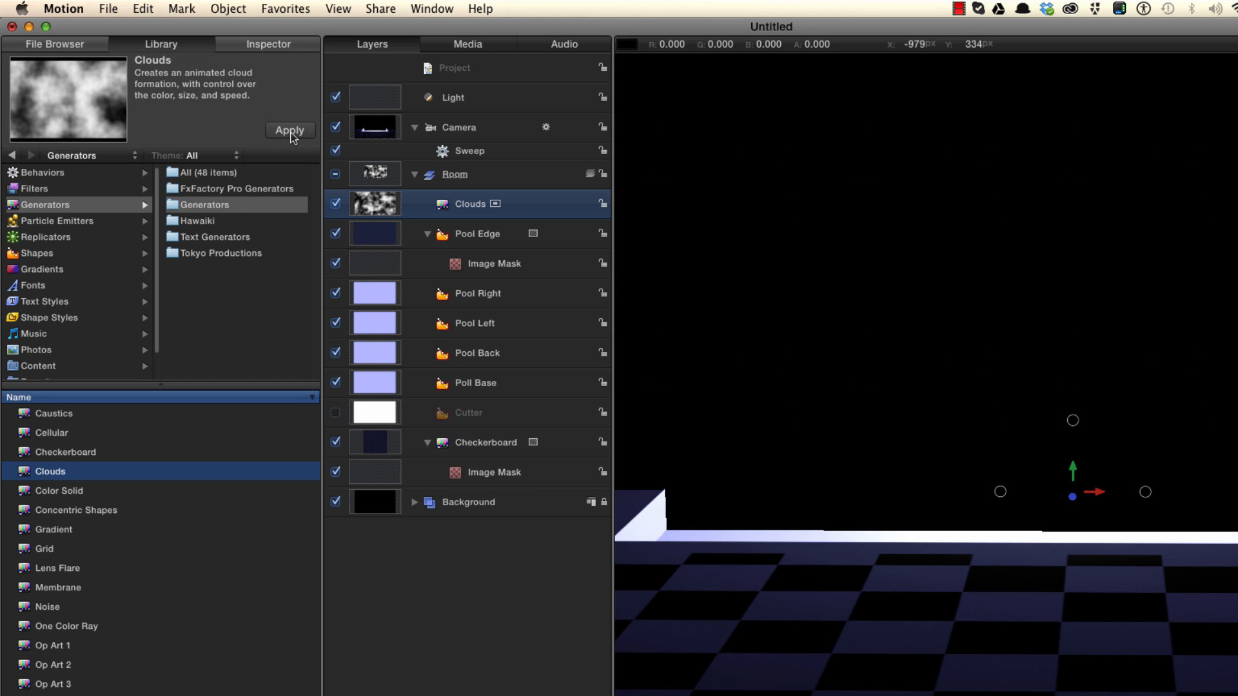
Remove the black color tag from the Clouds generator's gradient
{"action": "key", "text": "super+3"}
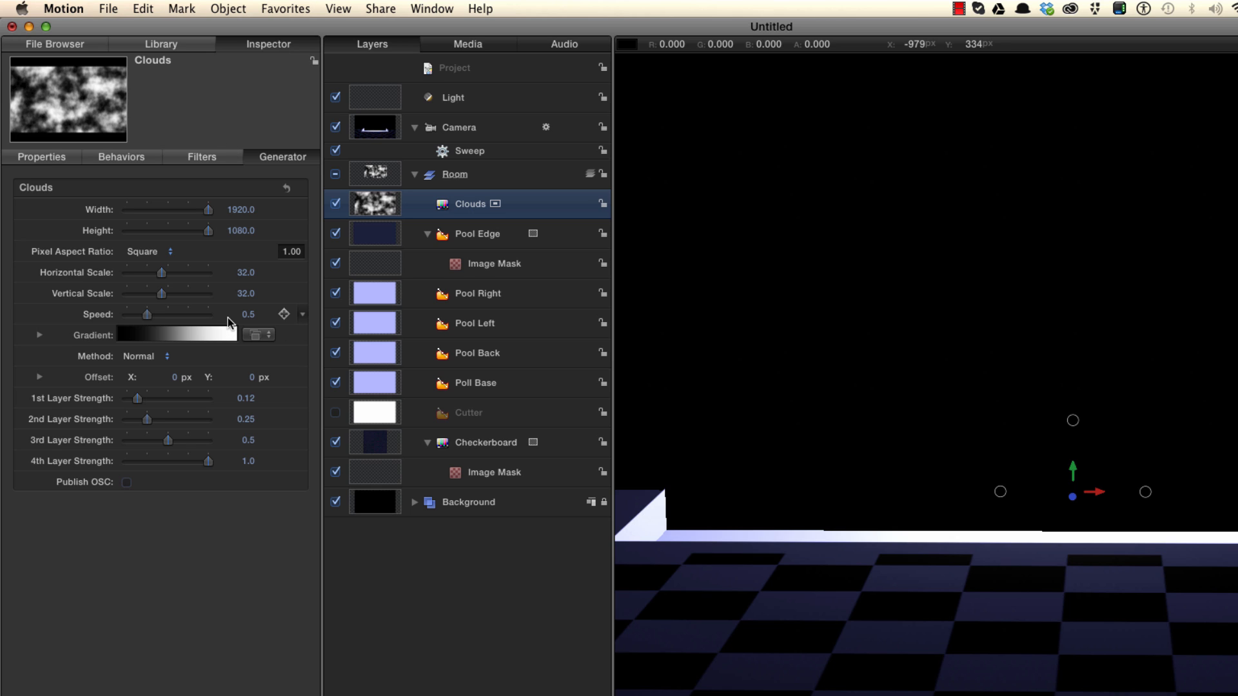
{"action": "left_click", "coordinate": [39, 336]}
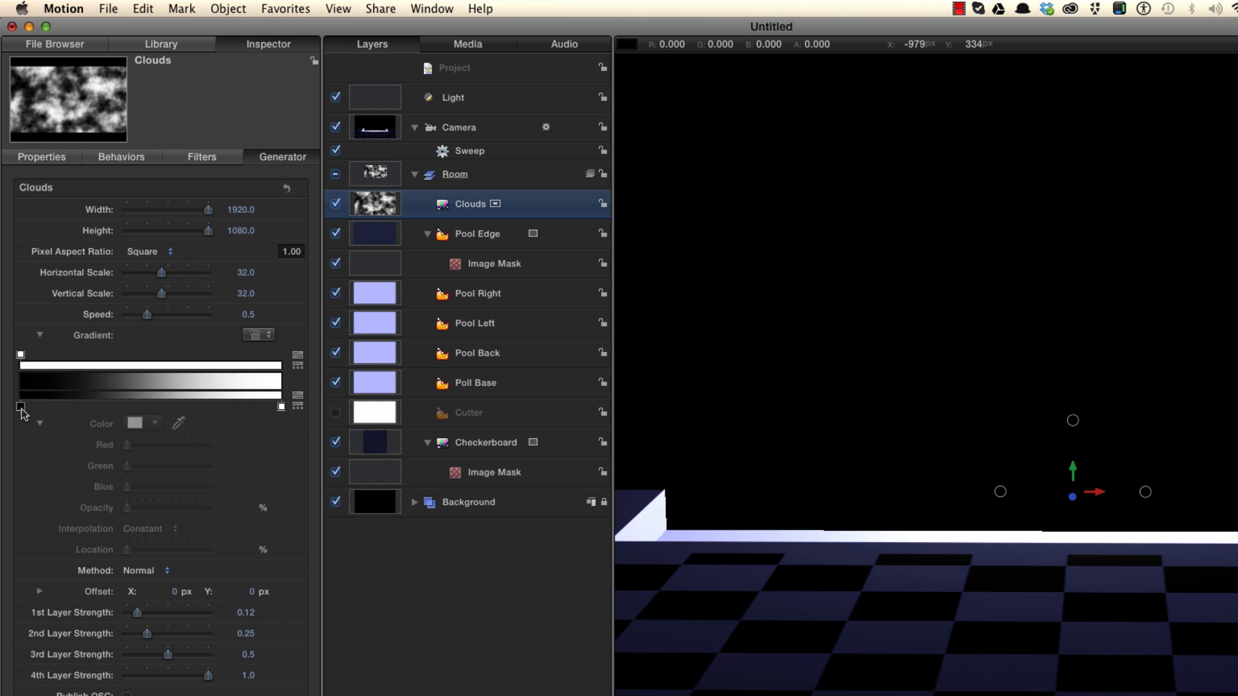
{"action": "left_click", "coordinate": [21, 407]}
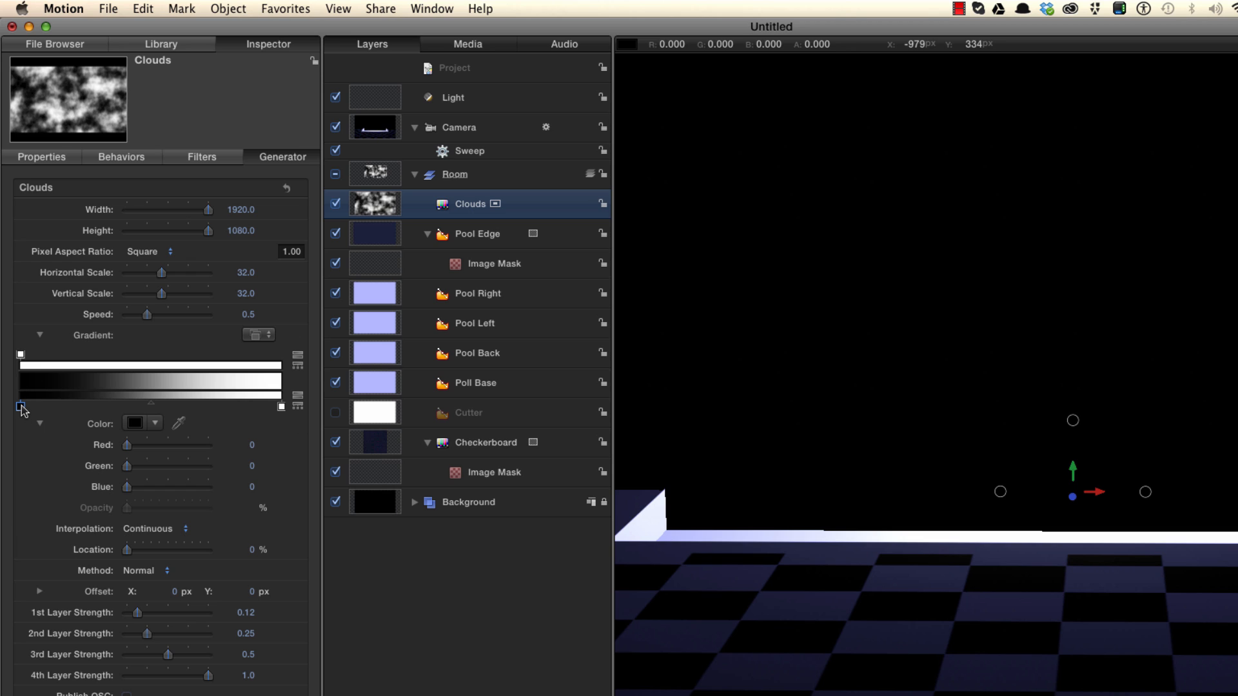
{"action": "left_click_drag", "start_coordinate": [21, 408], "coordinate": [23, 431]}
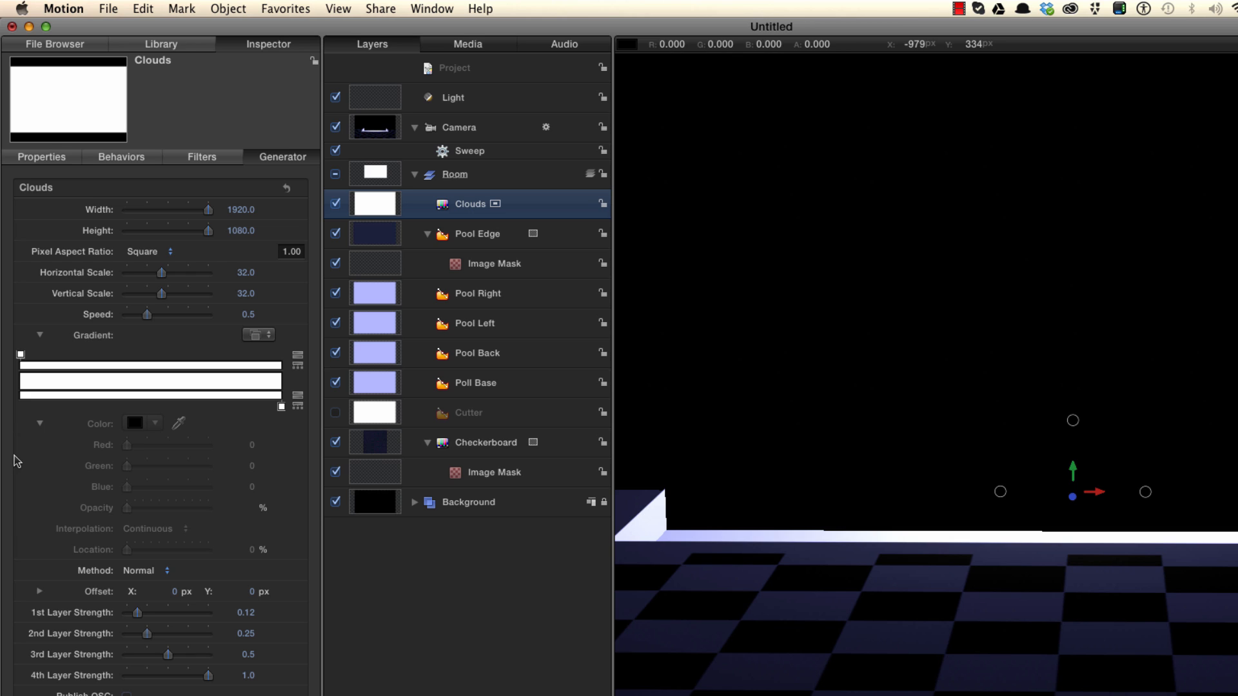
Add an opacity tag at the end of the Clouds gradient, and set the start tag to 0% opacity and 35% location
{"action": "left_click", "coordinate": [183, 367]}
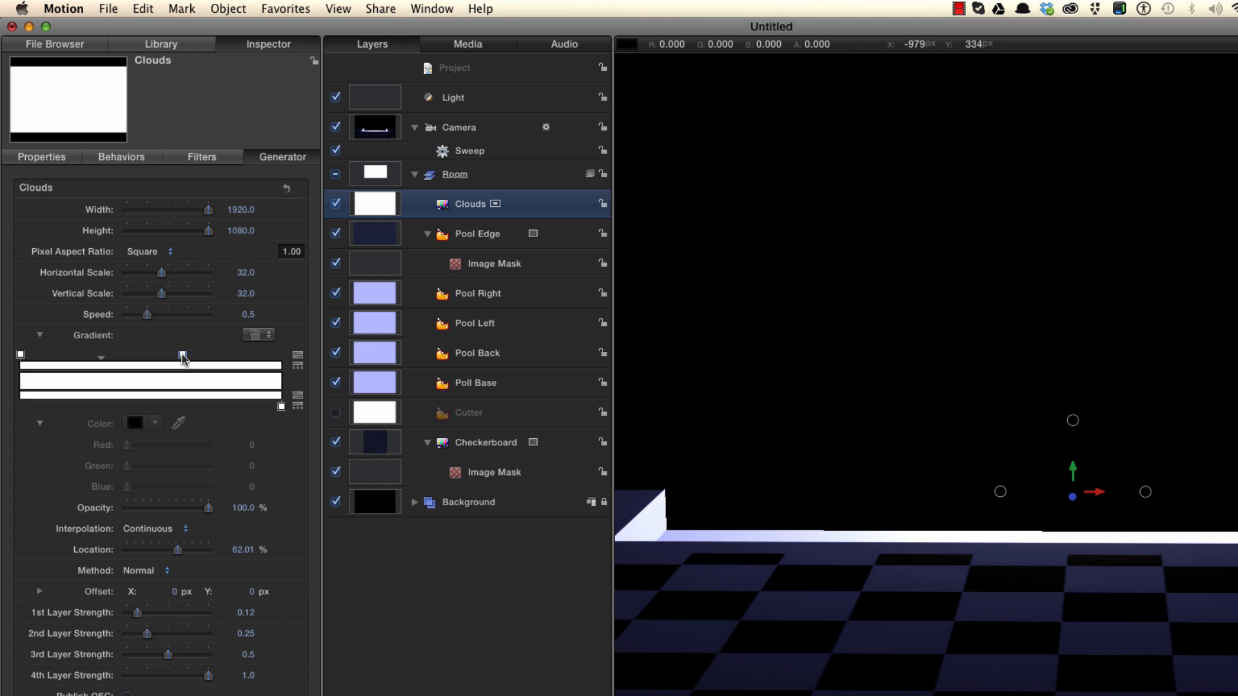
{"action": "left_click_drag", "start_coordinate": [183, 359], "coordinate": [291, 368]}
{"action": "left_click", "coordinate": [21, 355]}
{"action": "left_click_drag", "start_coordinate": [208, 508], "coordinate": [73, 491]}
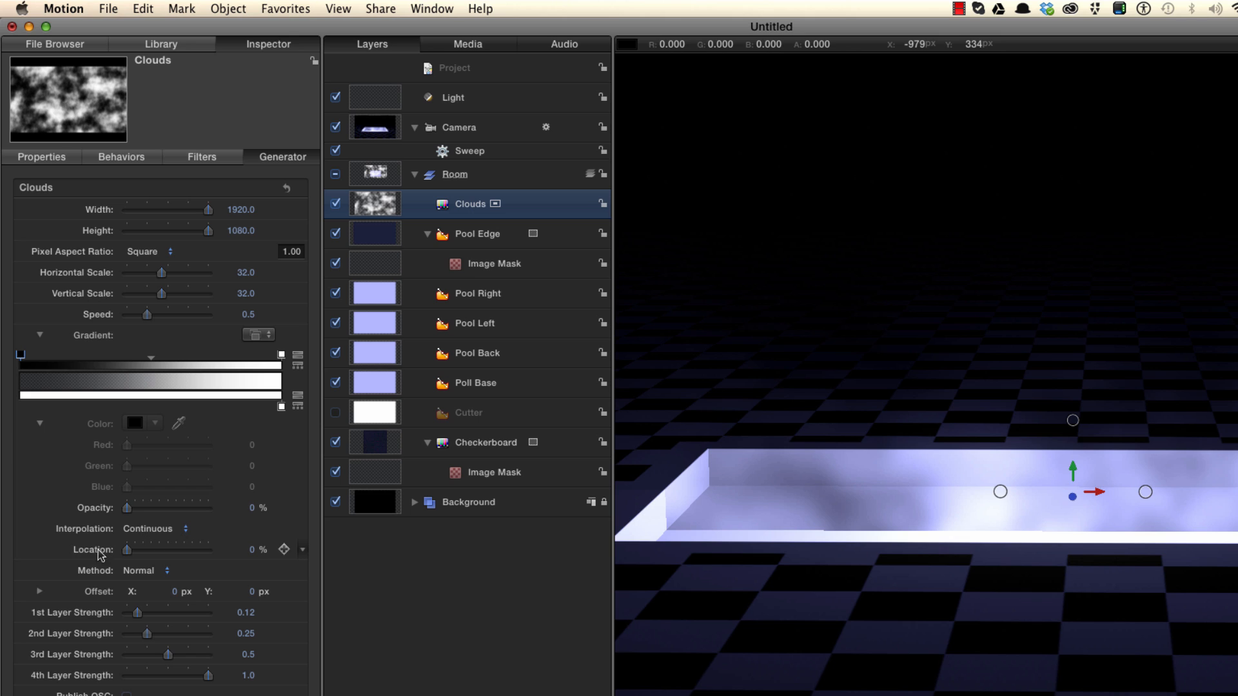
{"action": "left_click", "coordinate": [253, 549]}
{"action": "key", "text": "Return"}
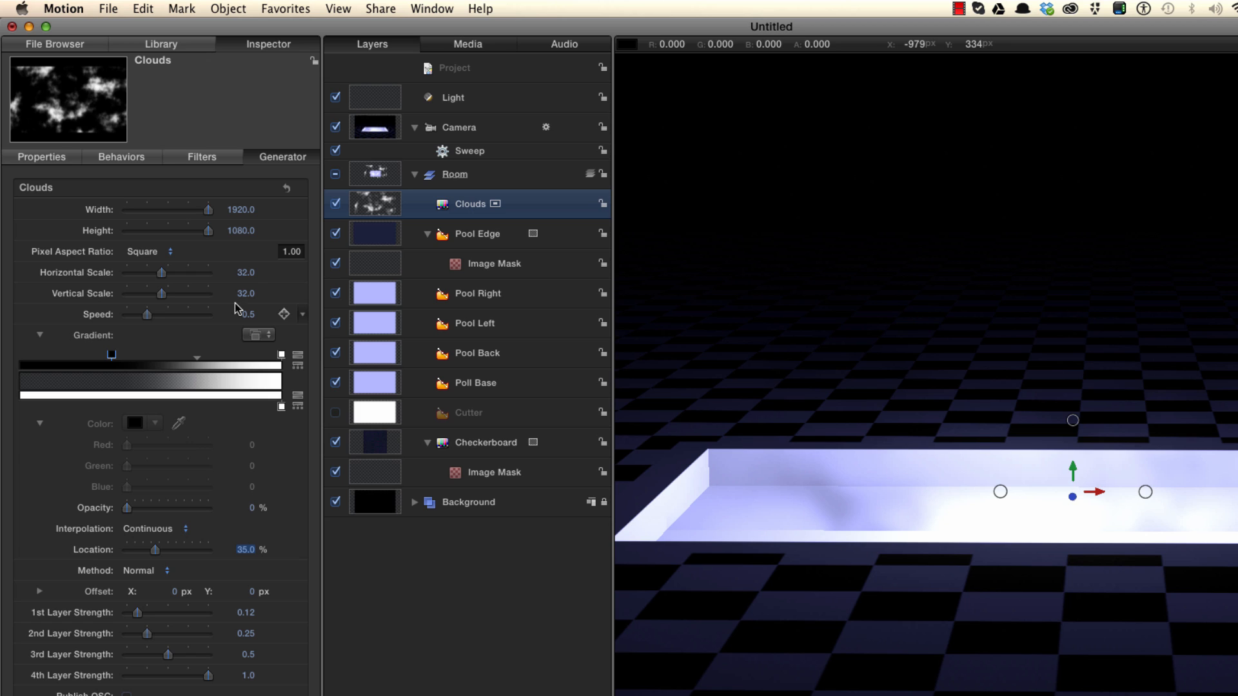
Set the Clouds generator's Horizontal Scale and Vertical Scale to 12
{"action": "left_click", "coordinate": [249, 274]}
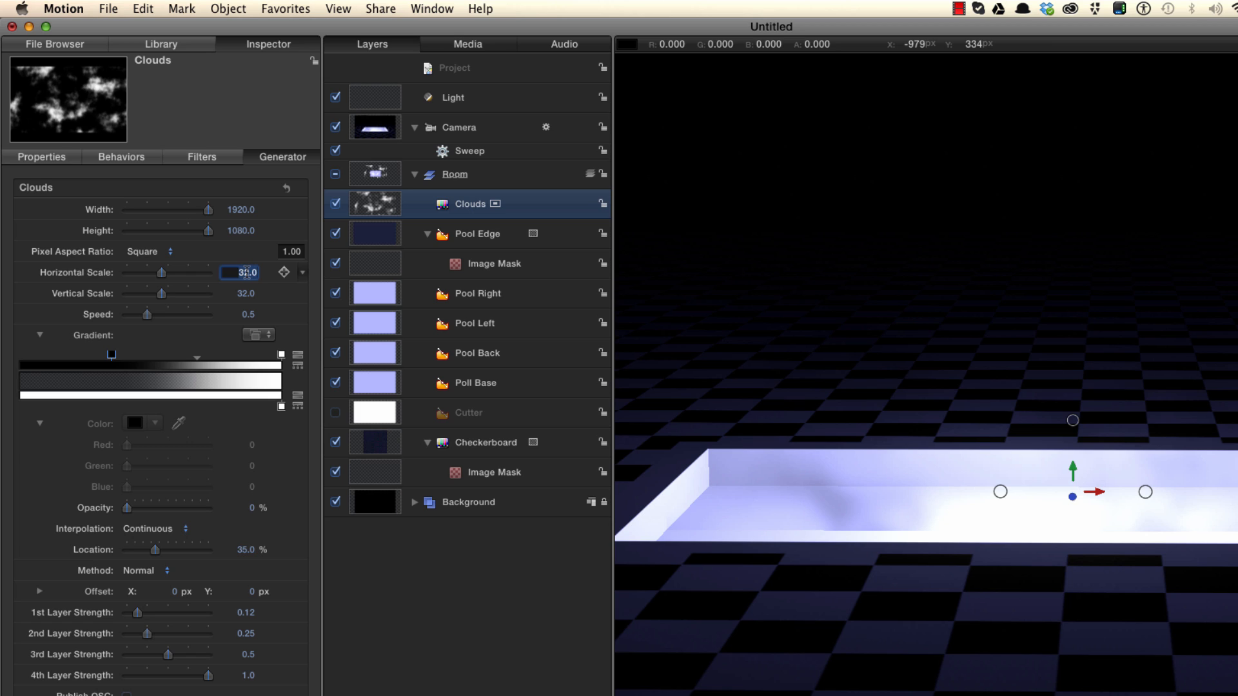
{"action": "type", "text": "12"}
{"action": "key", "text": "Return"}
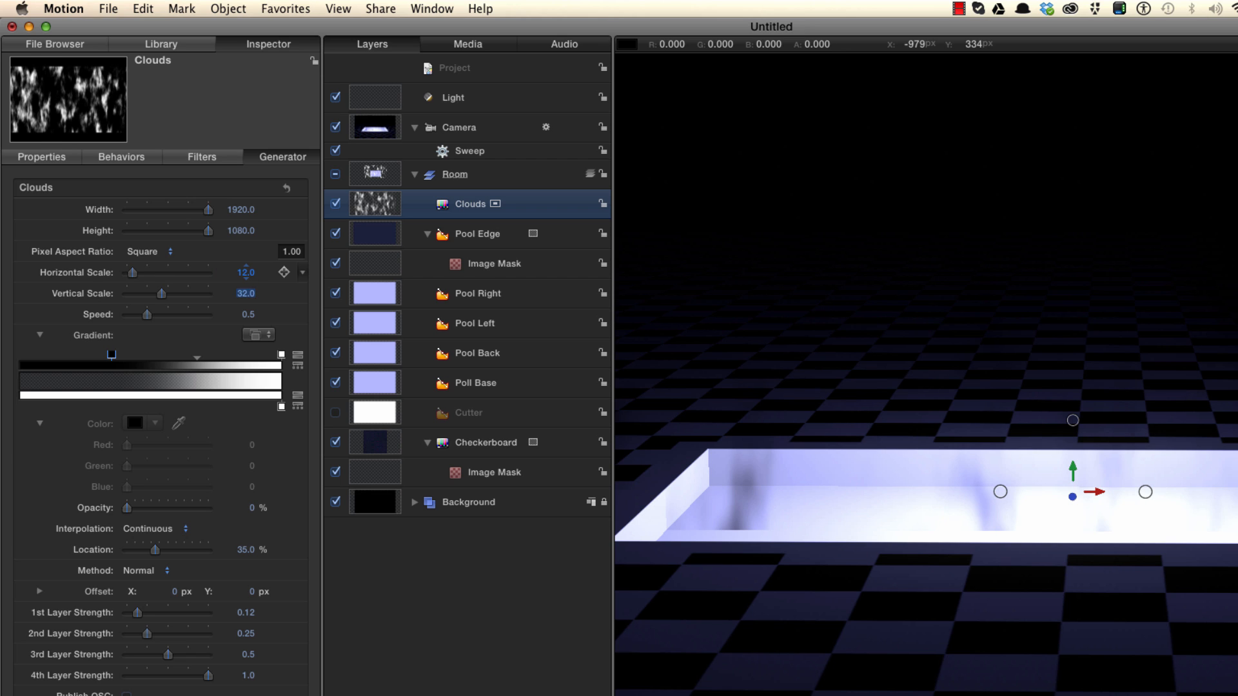
{"action": "key", "text": "Tab"}
{"action": "type", "text": "12"}
{"action": "key", "text": "Return"}
Lay the Clouds layer flat with an X rotation of -90° and lower it to a Y position of -39 px
{"action": "key", "text": "F1"}
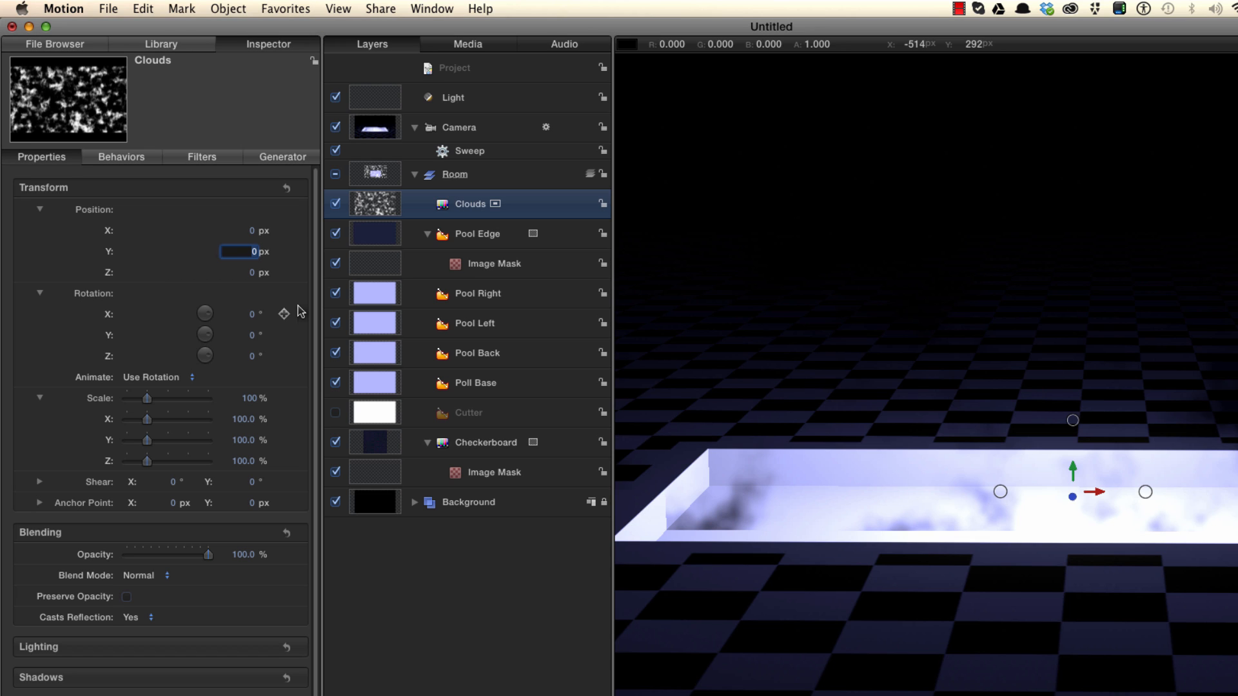
{"action": "type", "text": "-0"}
{"action": "type", "text": ".39"}
{"action": "key", "text": "Return"}
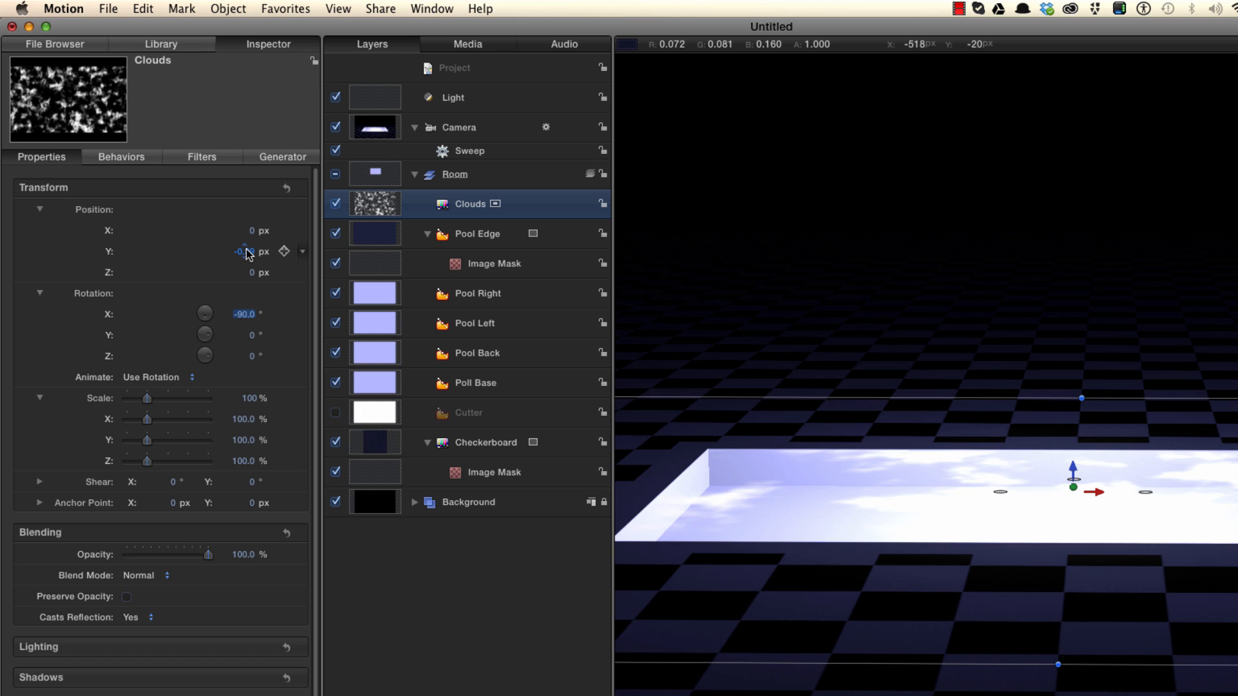
{"action": "left_click", "coordinate": [247, 250]}
{"action": "type", "text": "-39"}
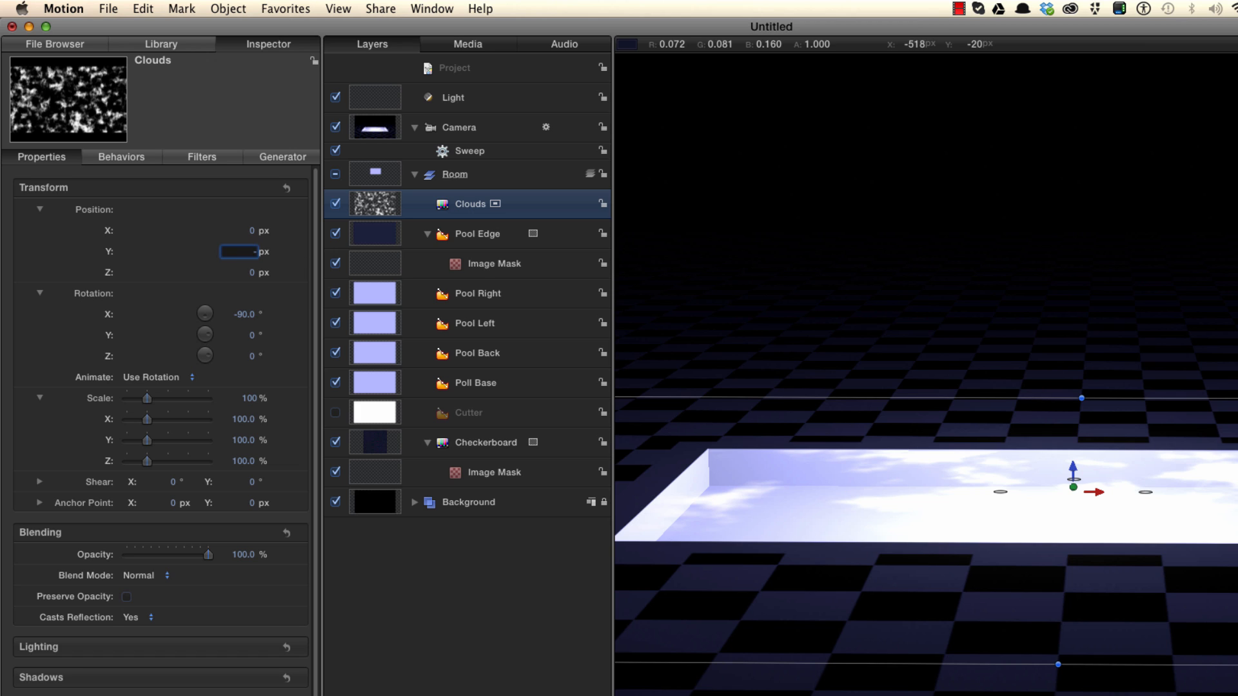
{"action": "key", "text": "Return"}
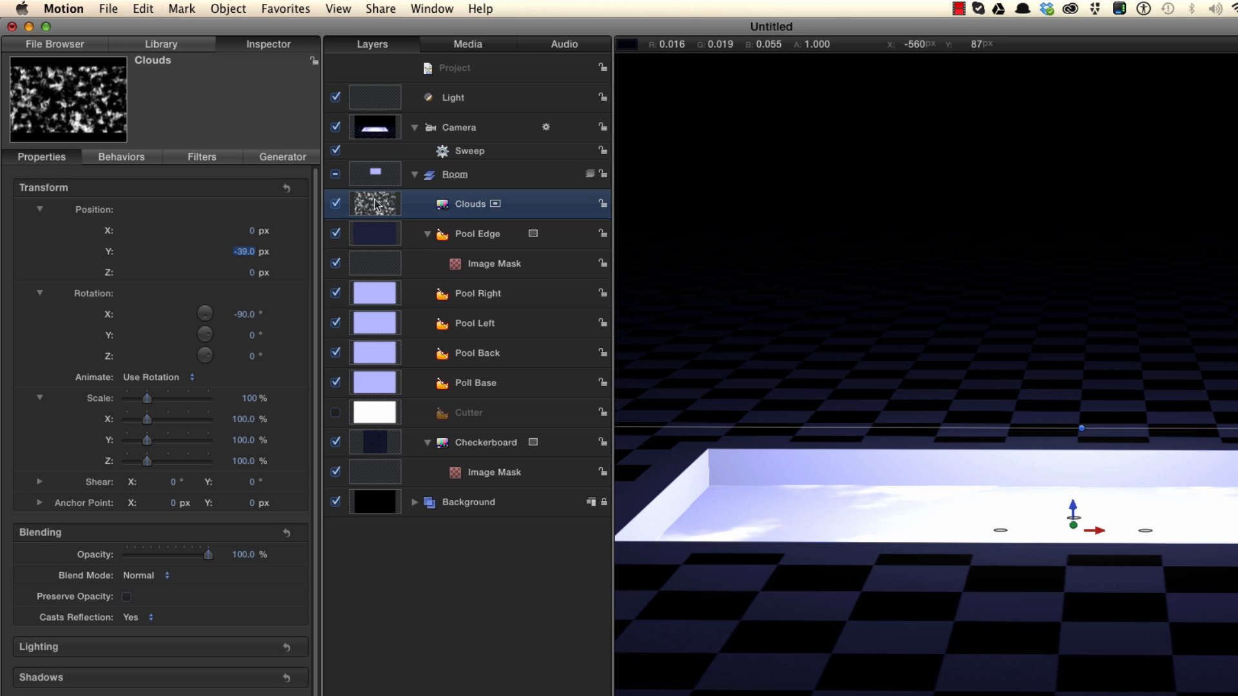
Add an image mask to the Clouds layer with the Cutter shape as its mask source
{"action": "key", "text": "shift+super+m"}
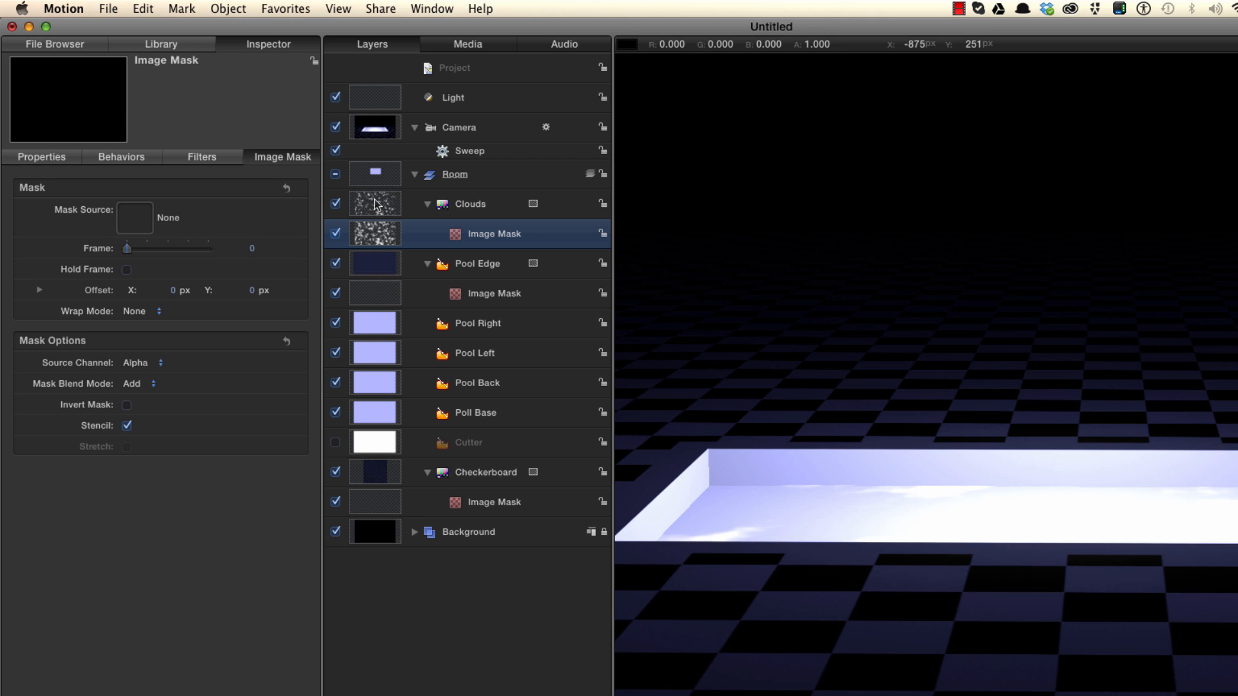
{"action": "left_click_drag", "start_coordinate": [370, 454], "coordinate": [458, 237]}
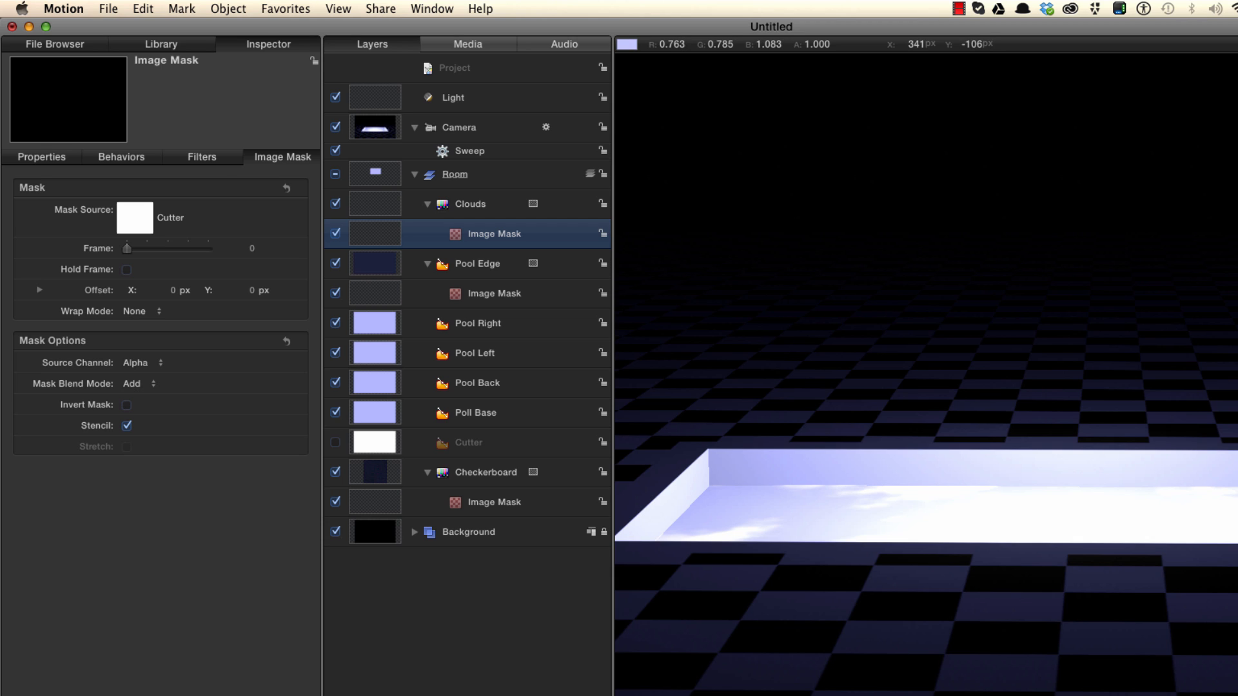
Apply the Underwater distortion filter from the library to the Clouds layer
{"action": "key", "text": "super+2"}
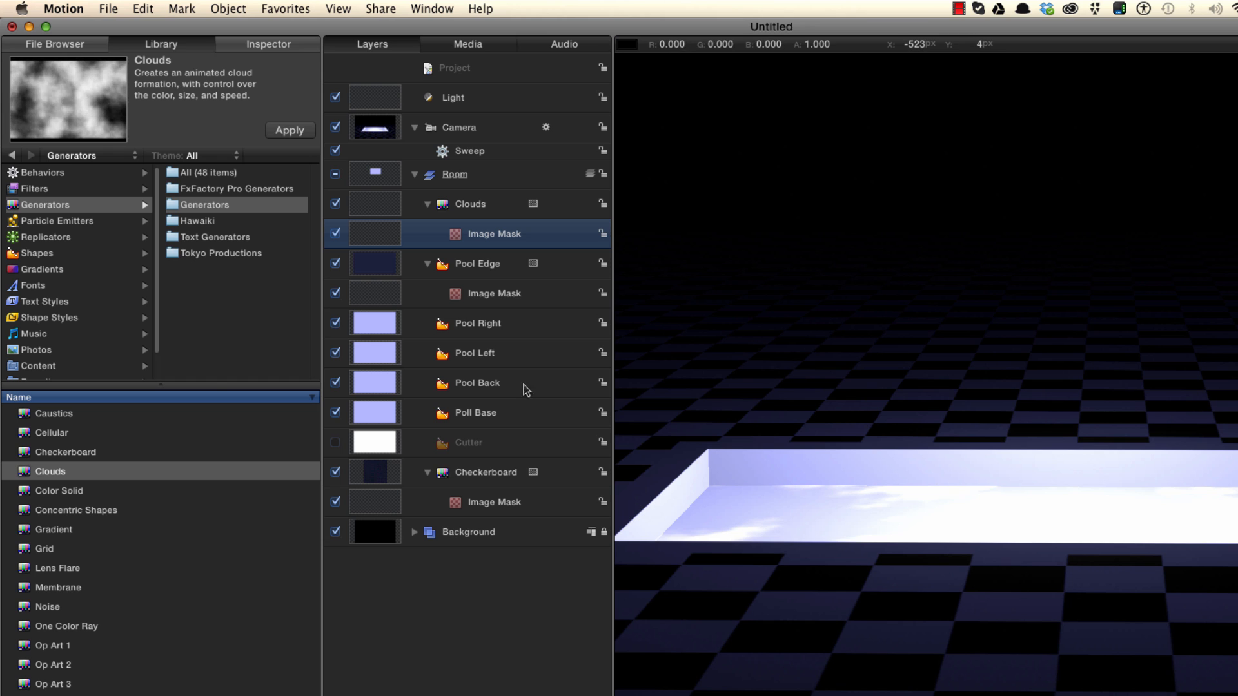
{"action": "left_click", "coordinate": [34, 188]}
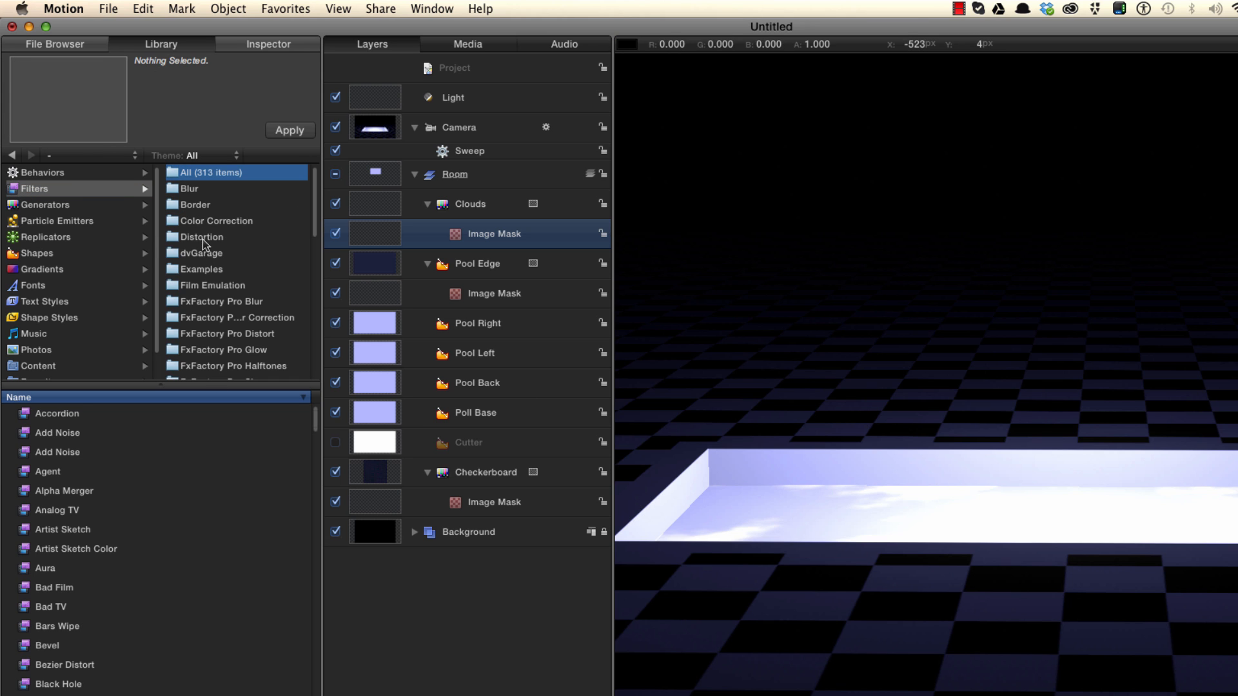
{"action": "left_click", "coordinate": [199, 238]}
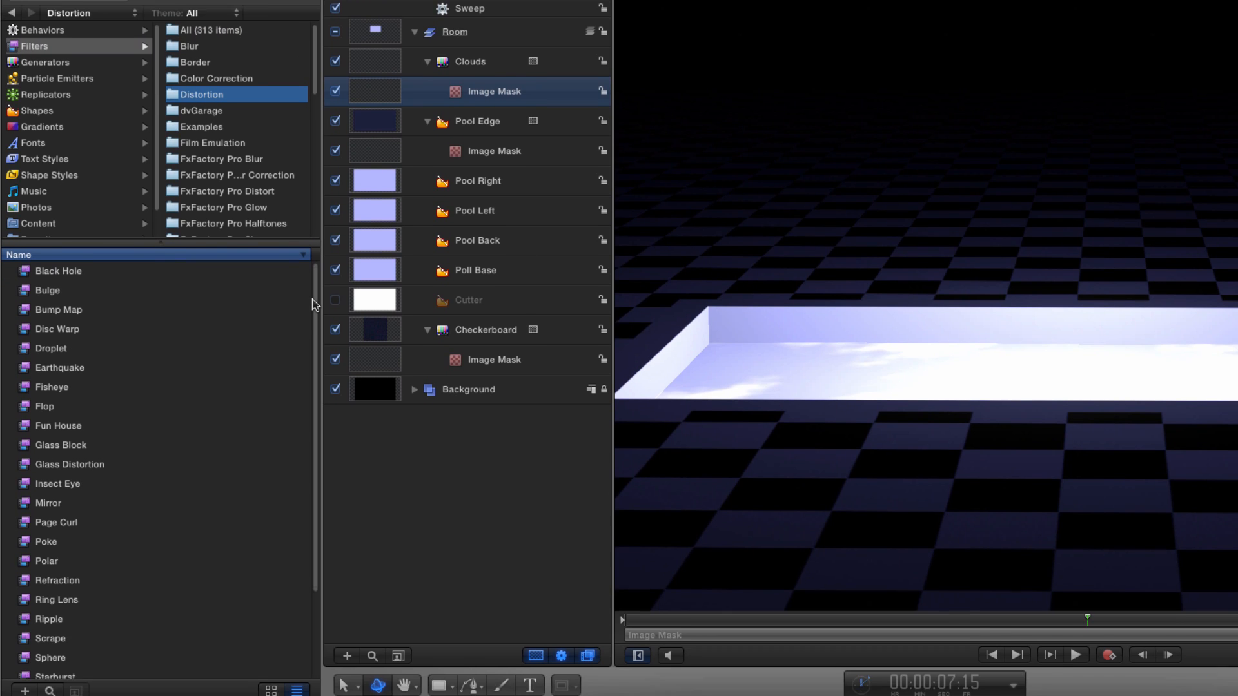
{"action": "scroll", "coordinate": [312, 572], "scroll_direction": "down", "scroll_amount": 3}
{"action": "left_click", "coordinate": [80, 623]}
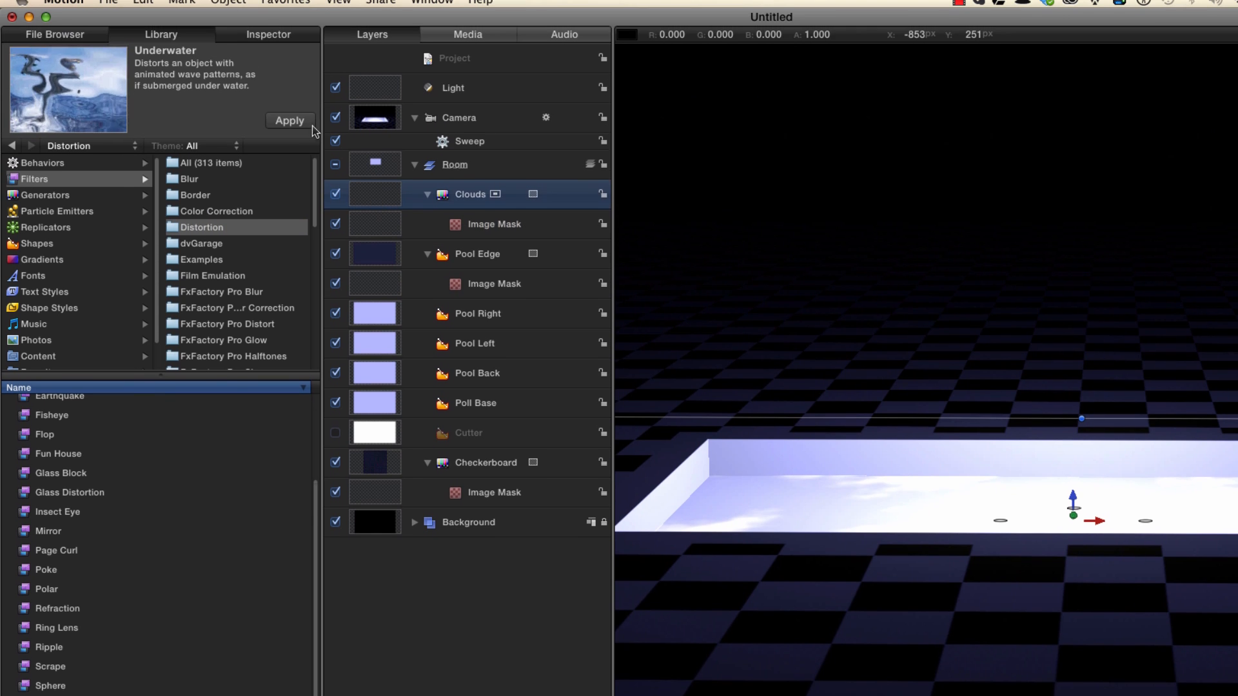
{"action": "left_click", "coordinate": [278, 131]}
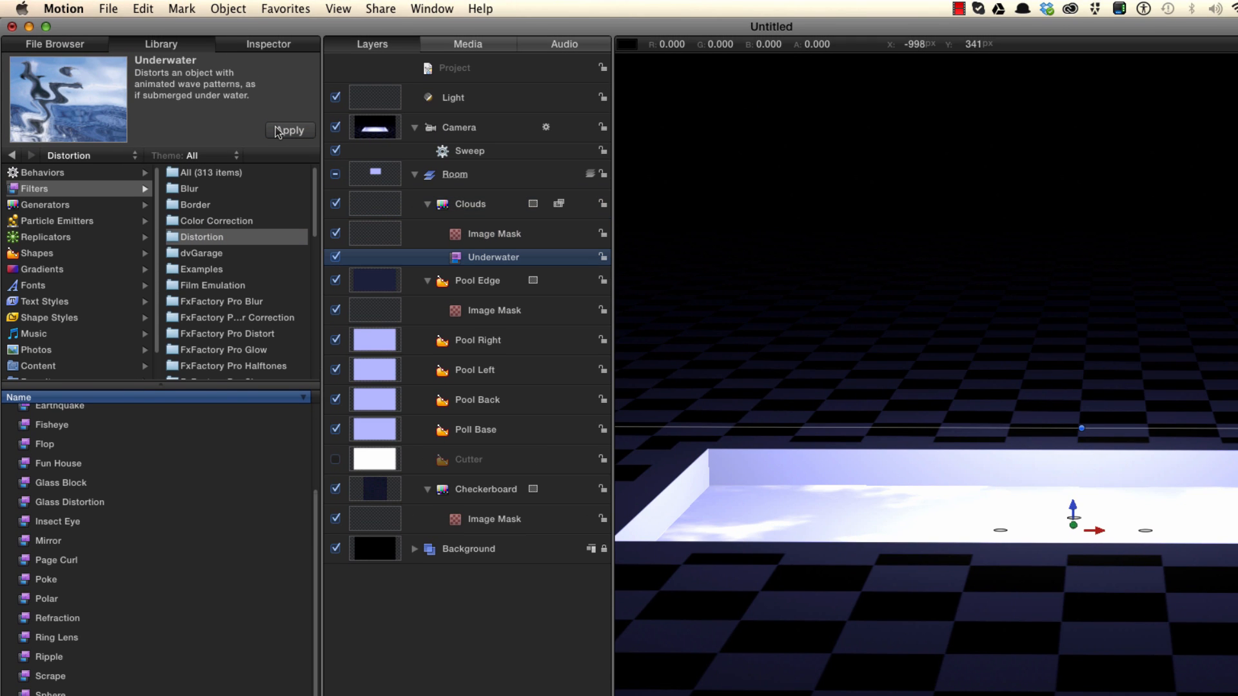
Set the Underwater filter's Size and Speed to 0.2 and preview the water in the animation
{"action": "key", "text": "super+3"}
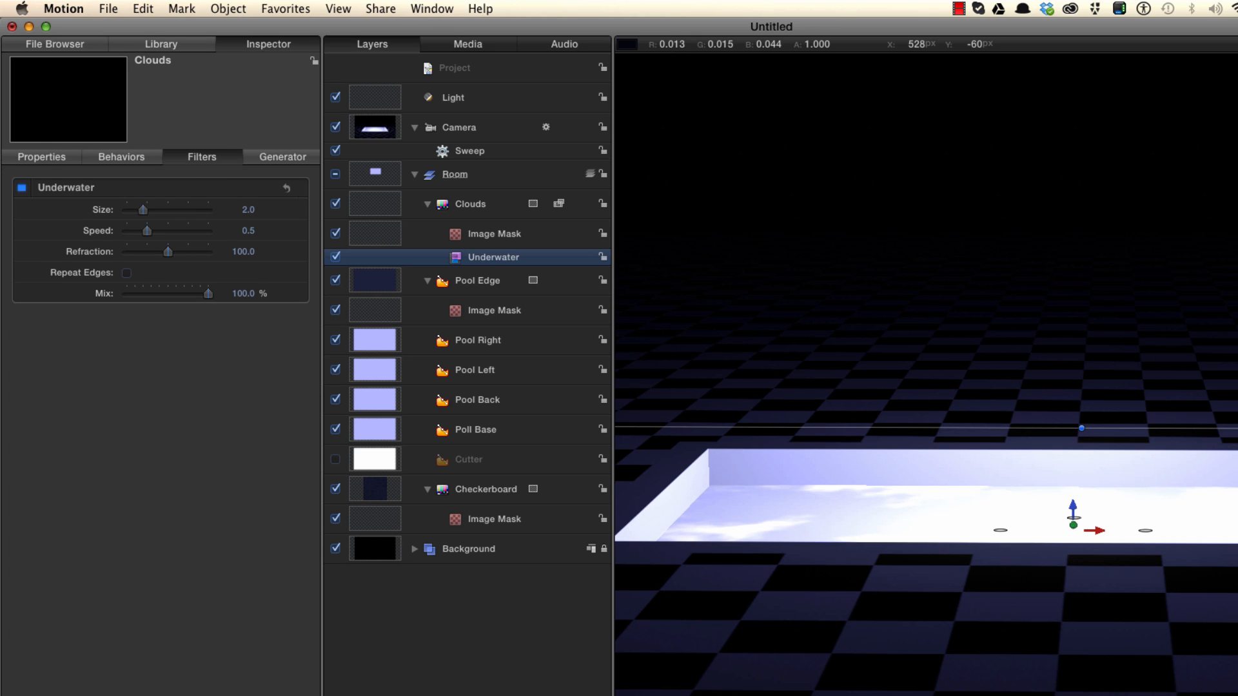
{"action": "left_click", "coordinate": [250, 210]}
{"action": "type", "text": "0.2"}
{"action": "key", "text": "Tab"}
{"action": "type", "text": "0.2"}
{"action": "key", "text": "Return"}
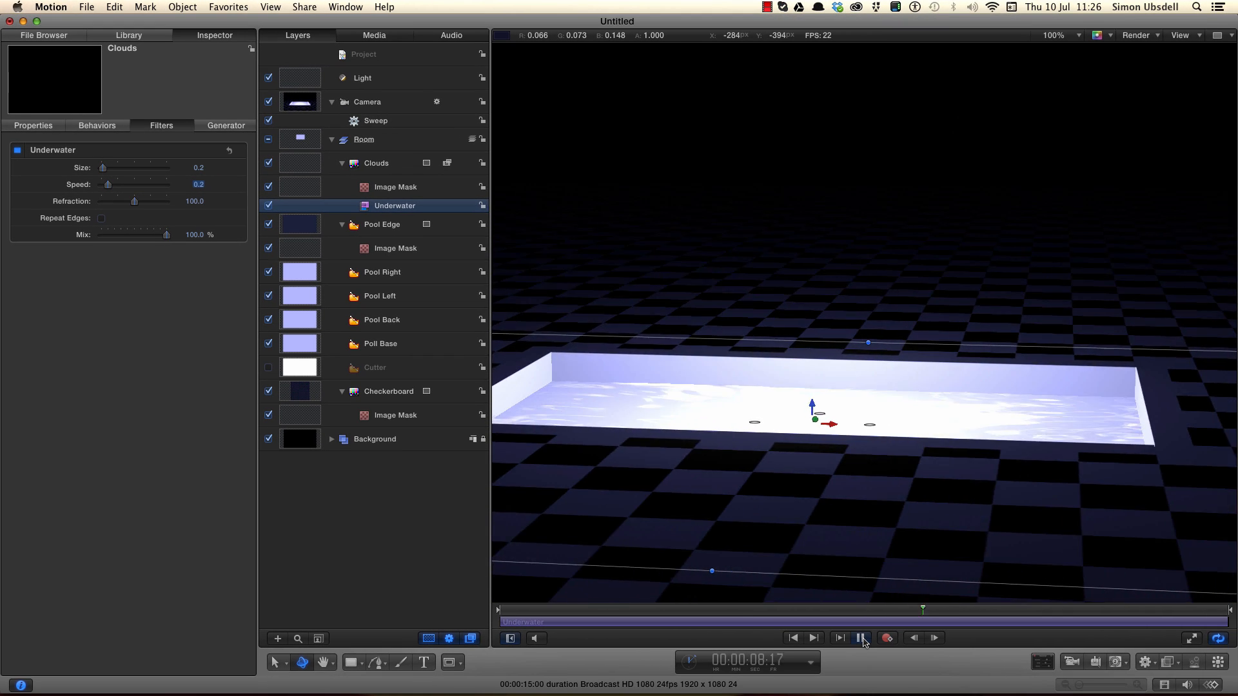
{"action": "left_click", "coordinate": [862, 638]}
{"action": "left_click", "coordinate": [796, 639]}
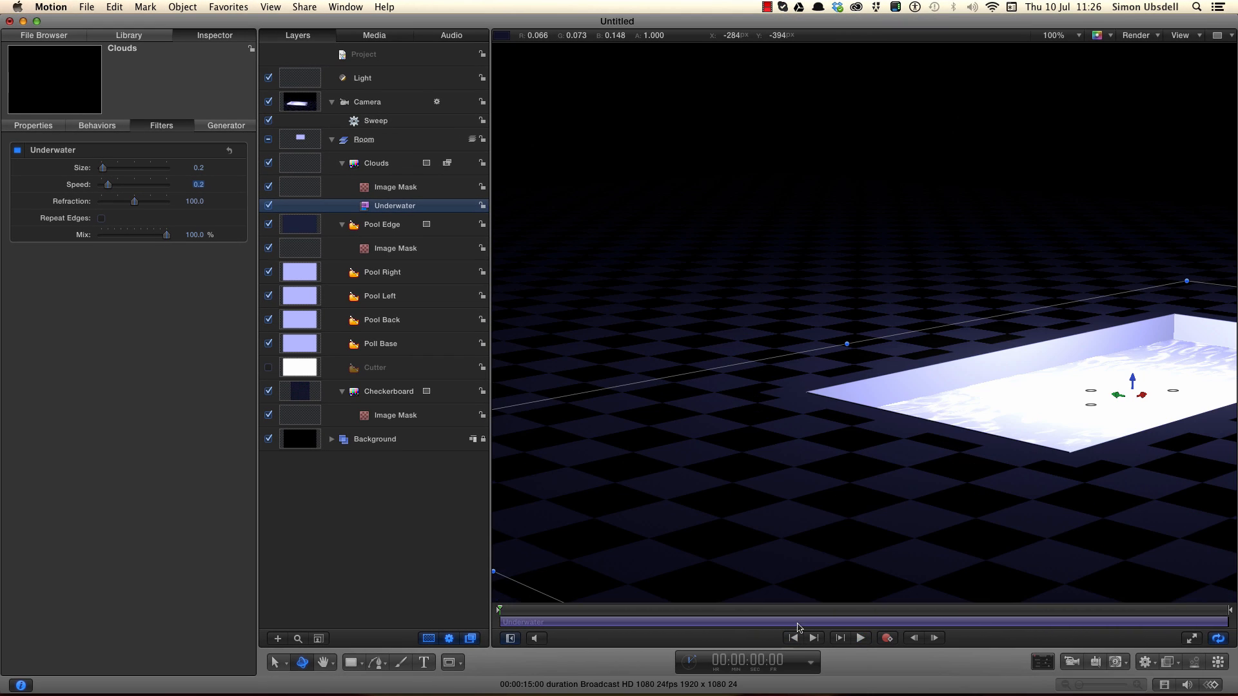
{"action": "left_click_drag", "start_coordinate": [775, 618], "coordinate": [850, 617]}
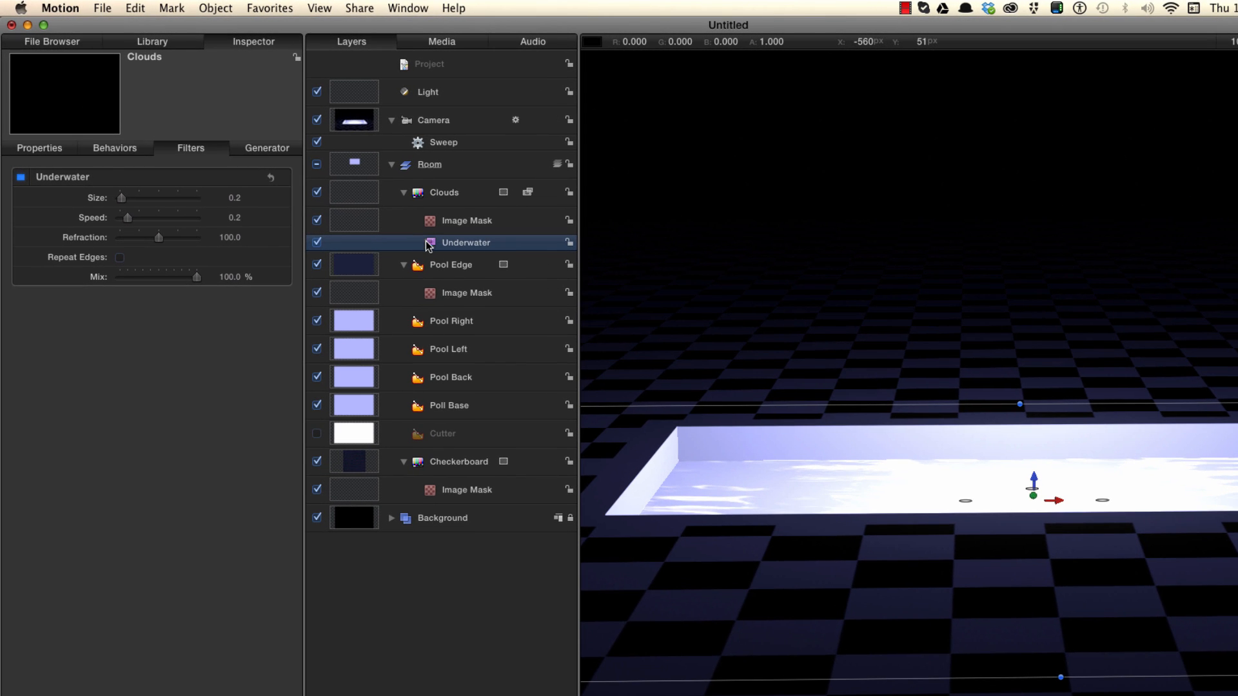
Duplicate the Underwater filter, set the copy's Size and Speed to 0.1, and play back the animation
{"action": "key", "text": "super+d"}
{"action": "left_click", "coordinate": [236, 198]}
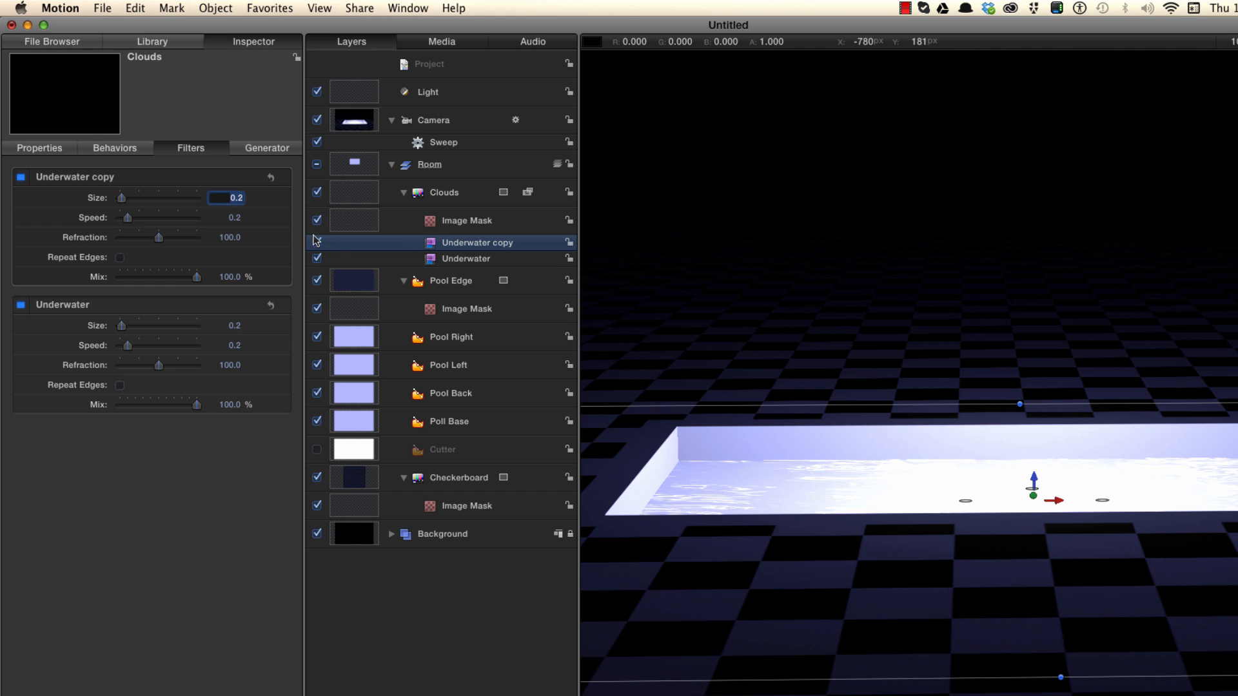
{"action": "type", "text": ".1"}
{"action": "key", "text": "Tab"}
{"action": "type", "text": ".1"}
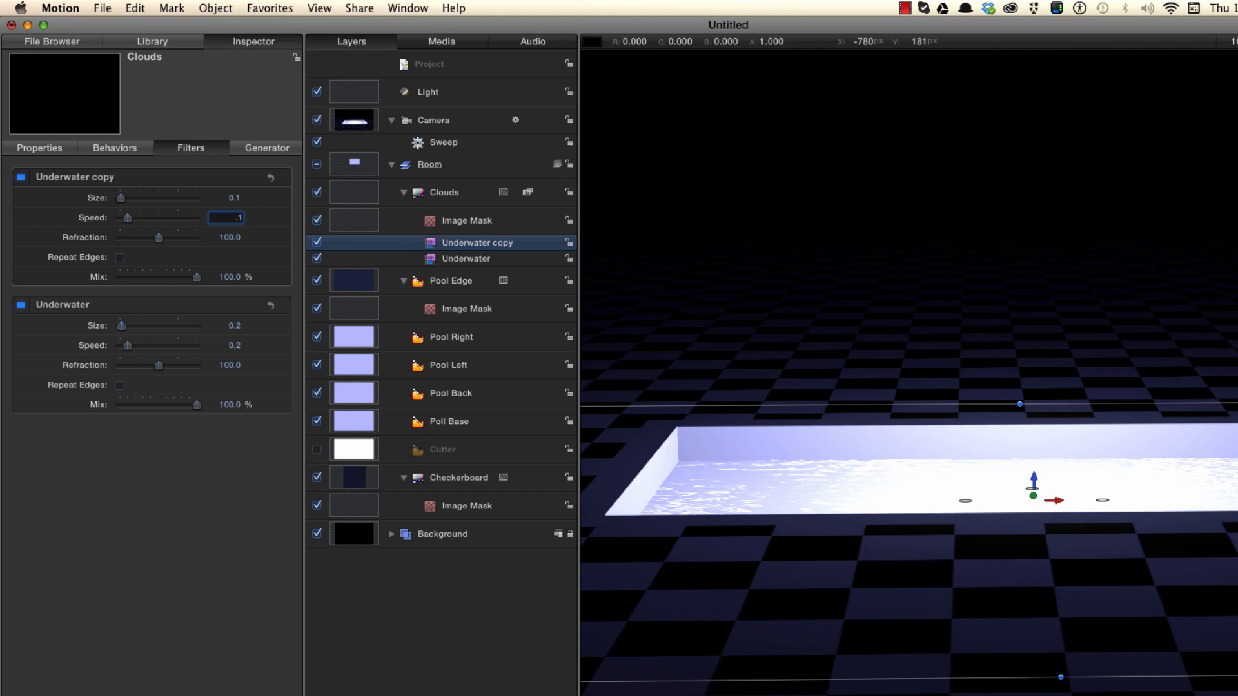
{"action": "key", "text": "Return"}
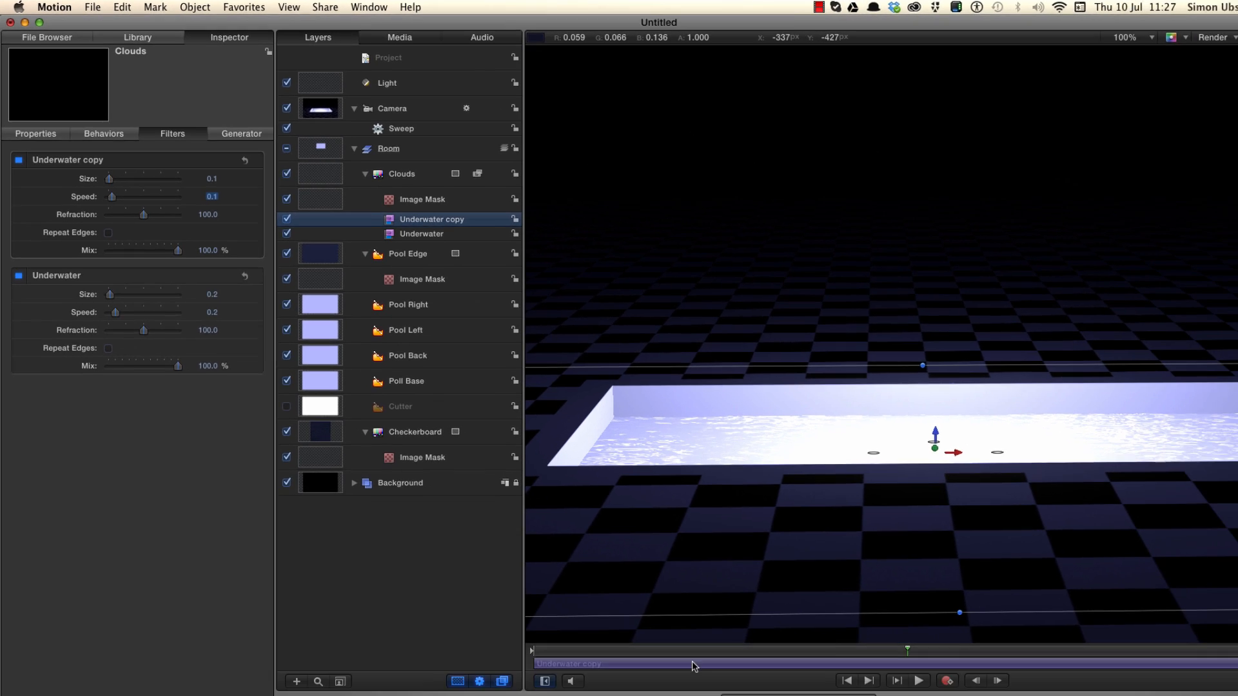
{"action": "left_click", "coordinate": [666, 608]}
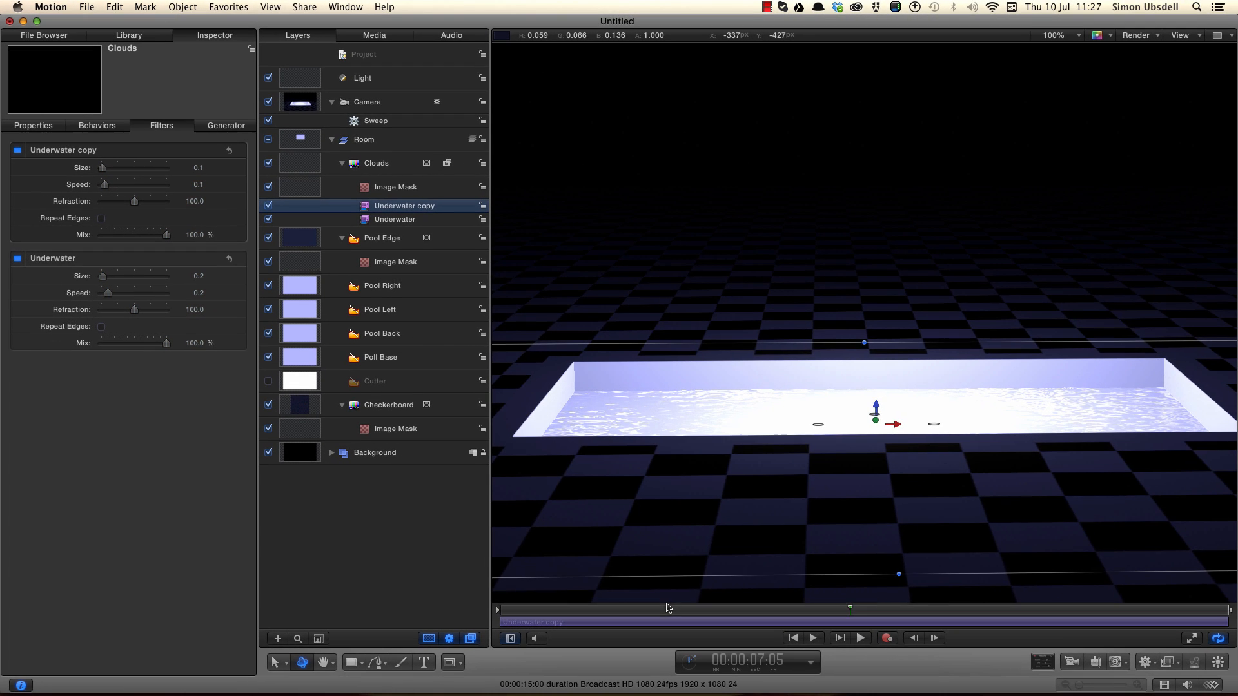
{"action": "left_click", "coordinate": [667, 608]}
{"action": "left_click", "coordinate": [861, 638]}
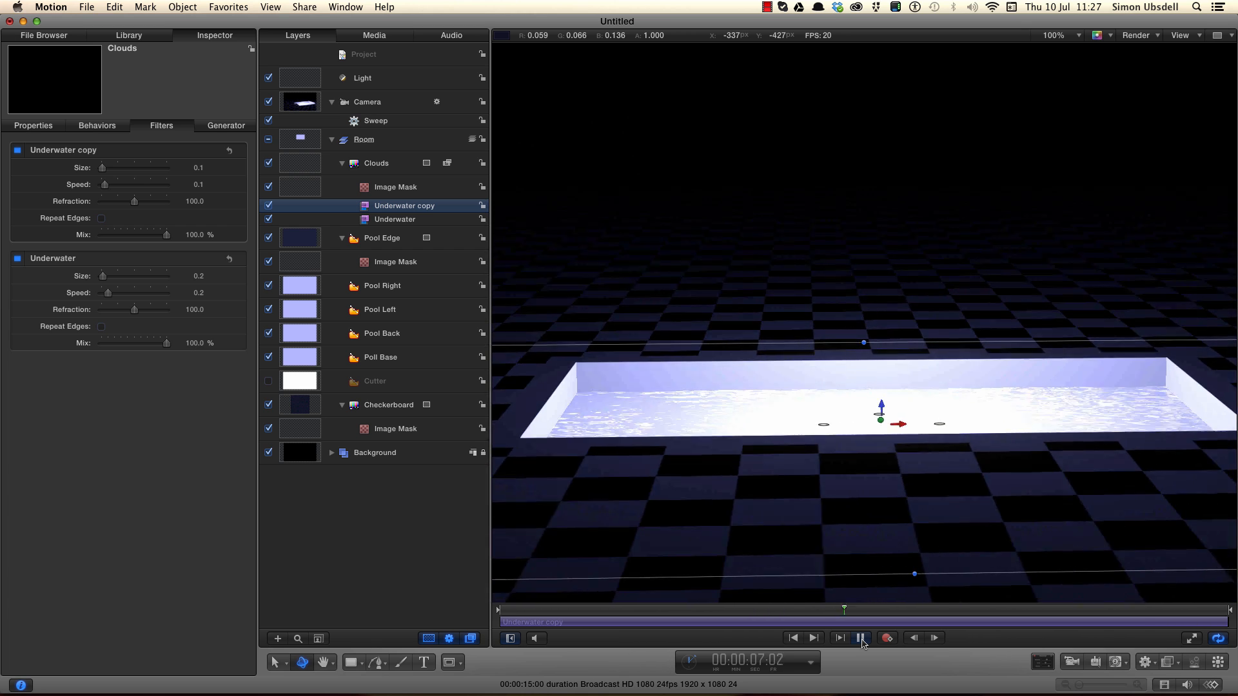
{"action": "left_click", "coordinate": [861, 638]}
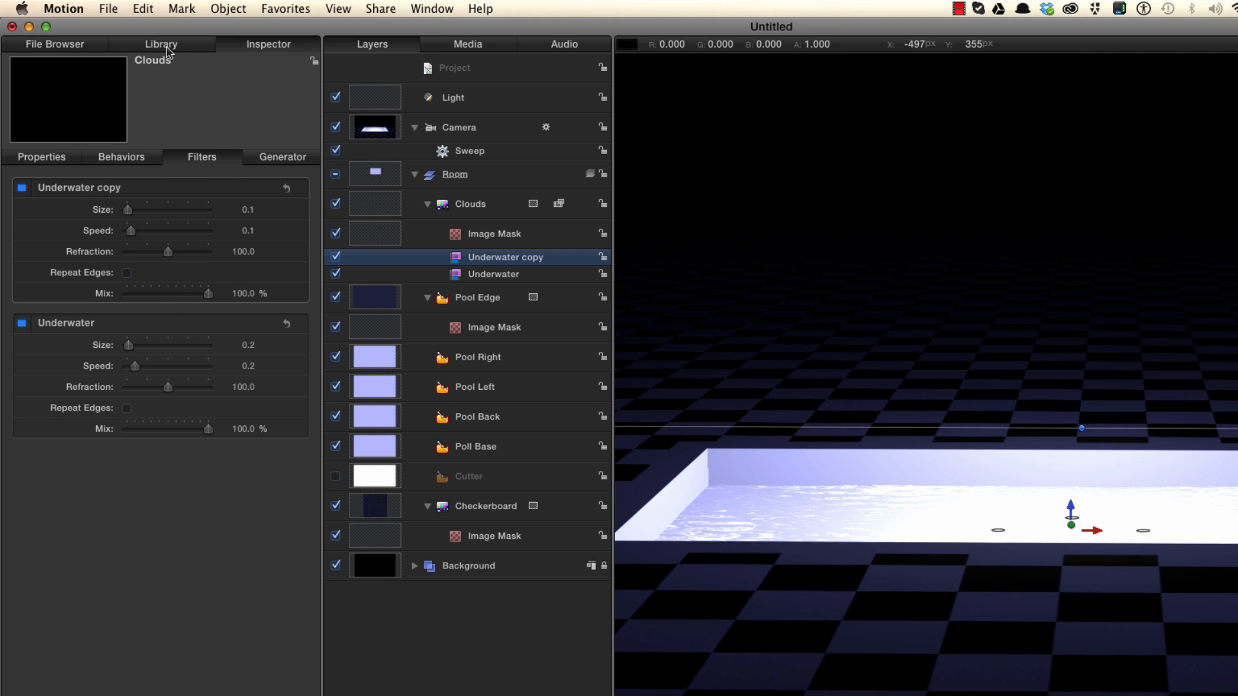
Add a Caustics generator from the library to the Room group
{"action": "left_click", "coordinate": [167, 53]}
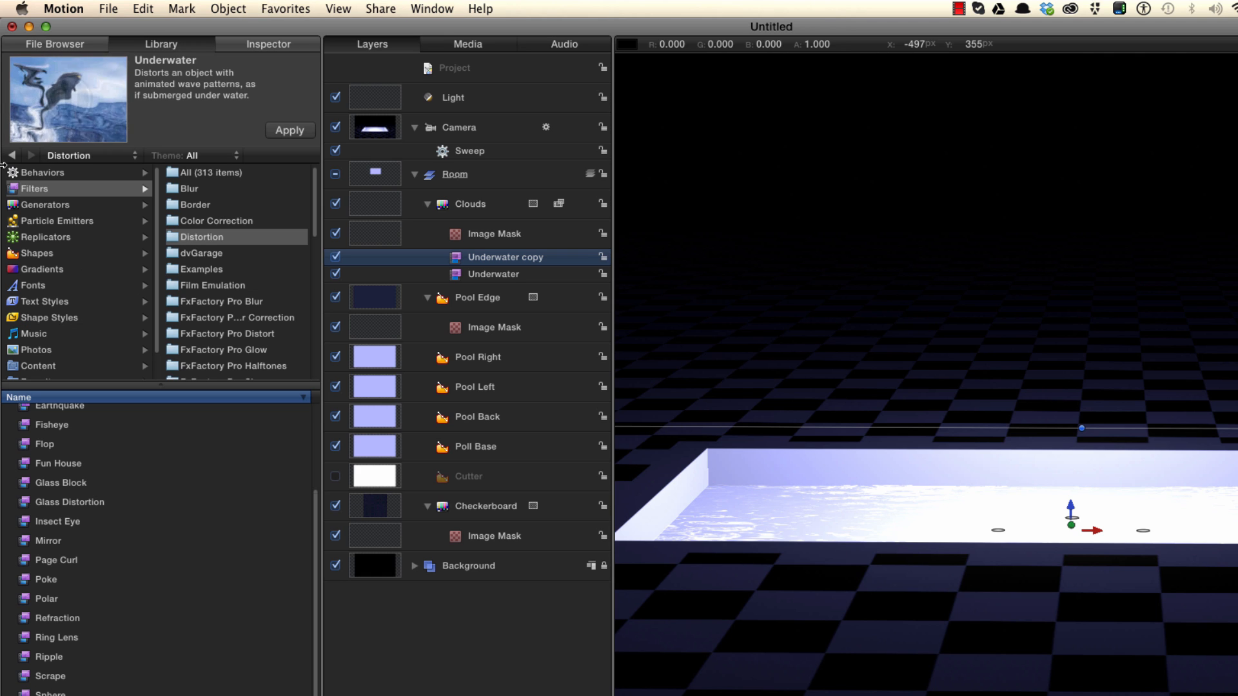
{"action": "left_click", "coordinate": [71, 205]}
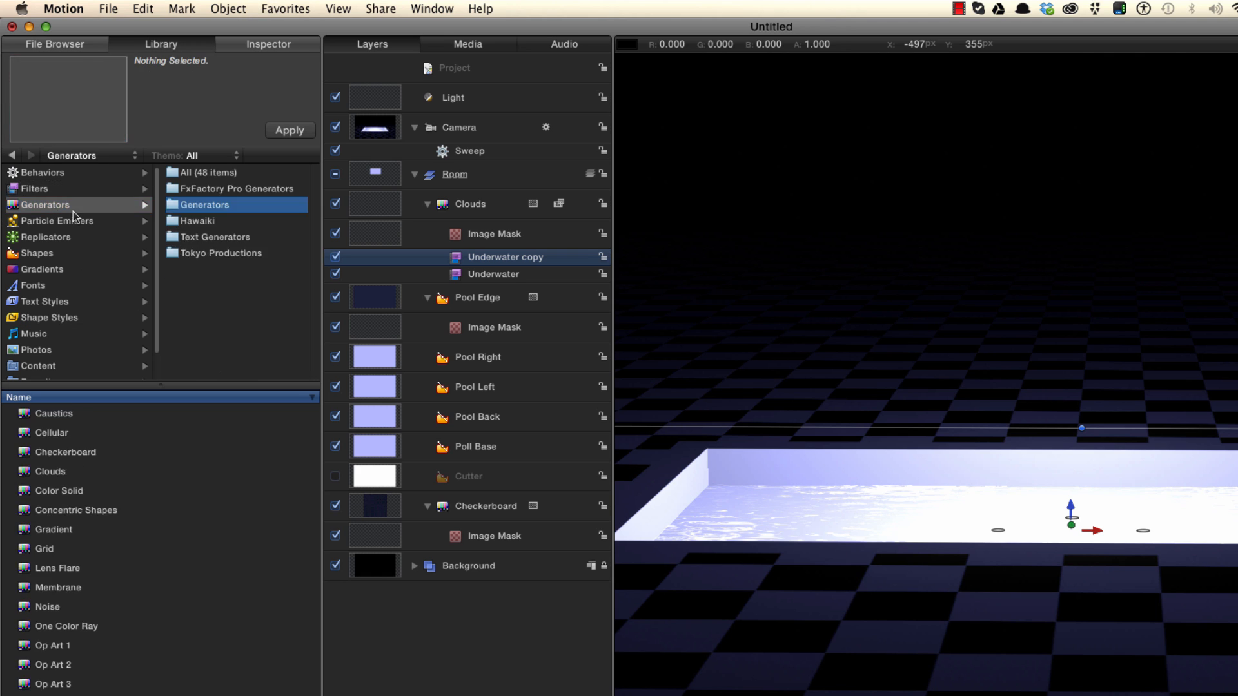
{"action": "left_click", "coordinate": [57, 413]}
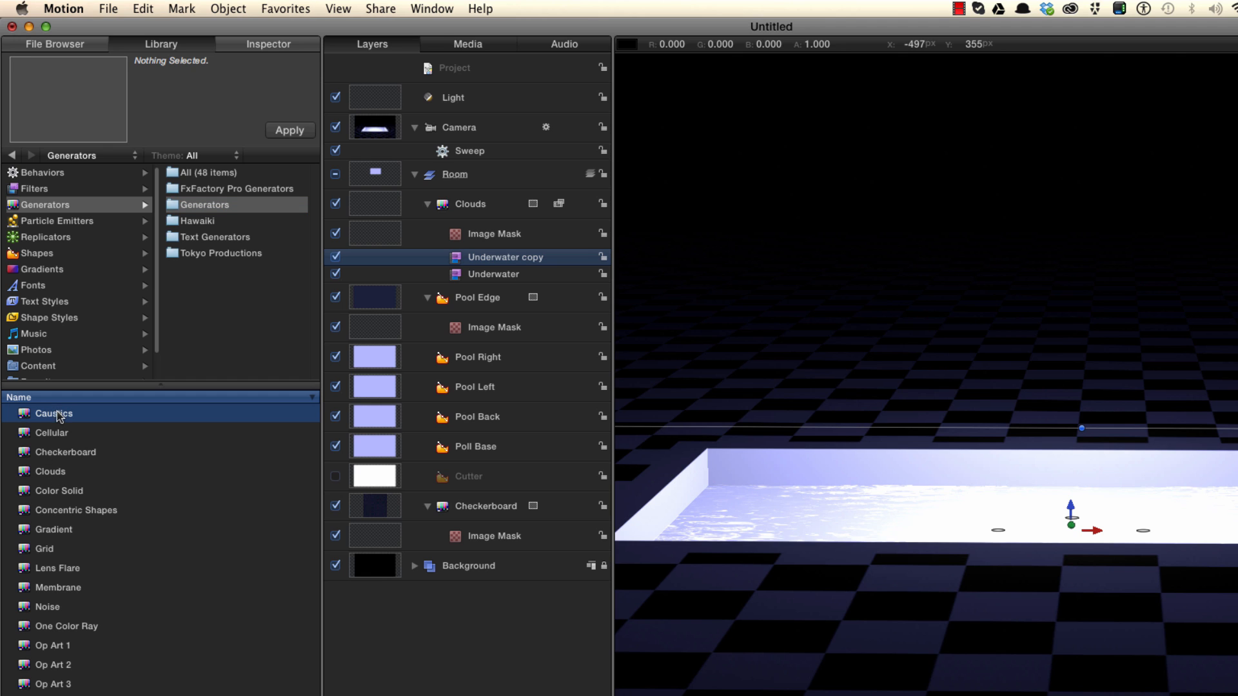
{"action": "left_click", "coordinate": [289, 131]}
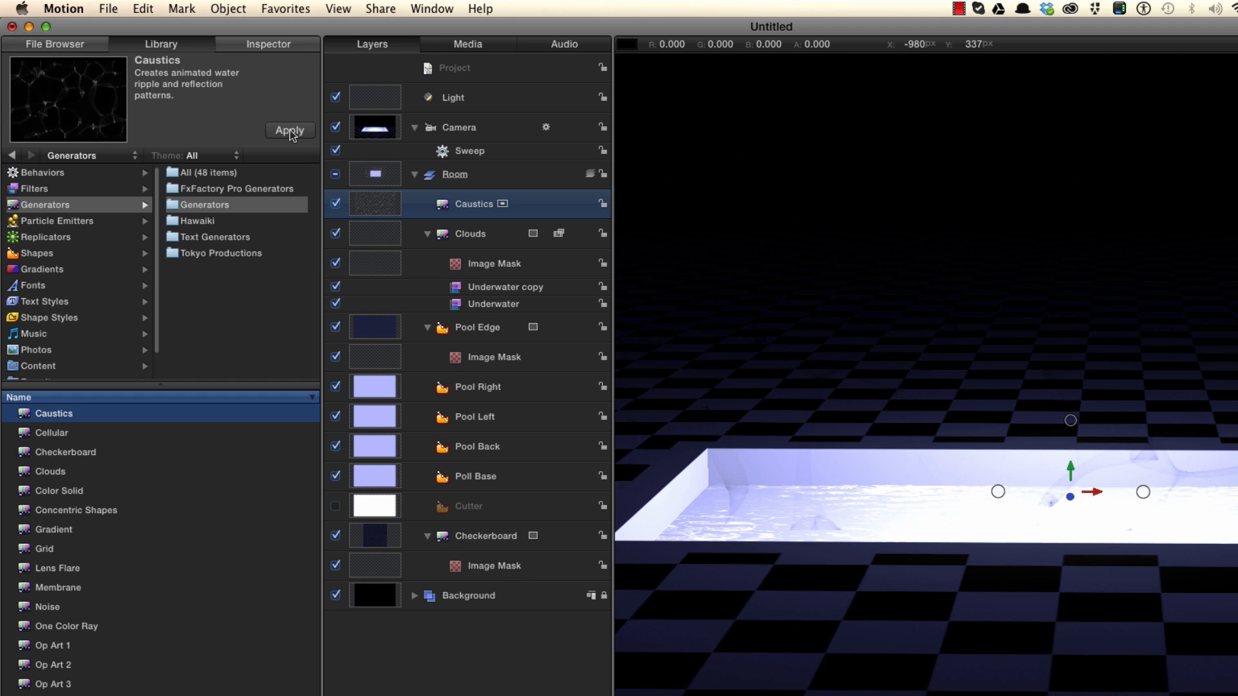
Set the Caustics generator's Size to 0.1, Refraction to 200 and Brightness to 50
{"action": "key", "text": "F4"}
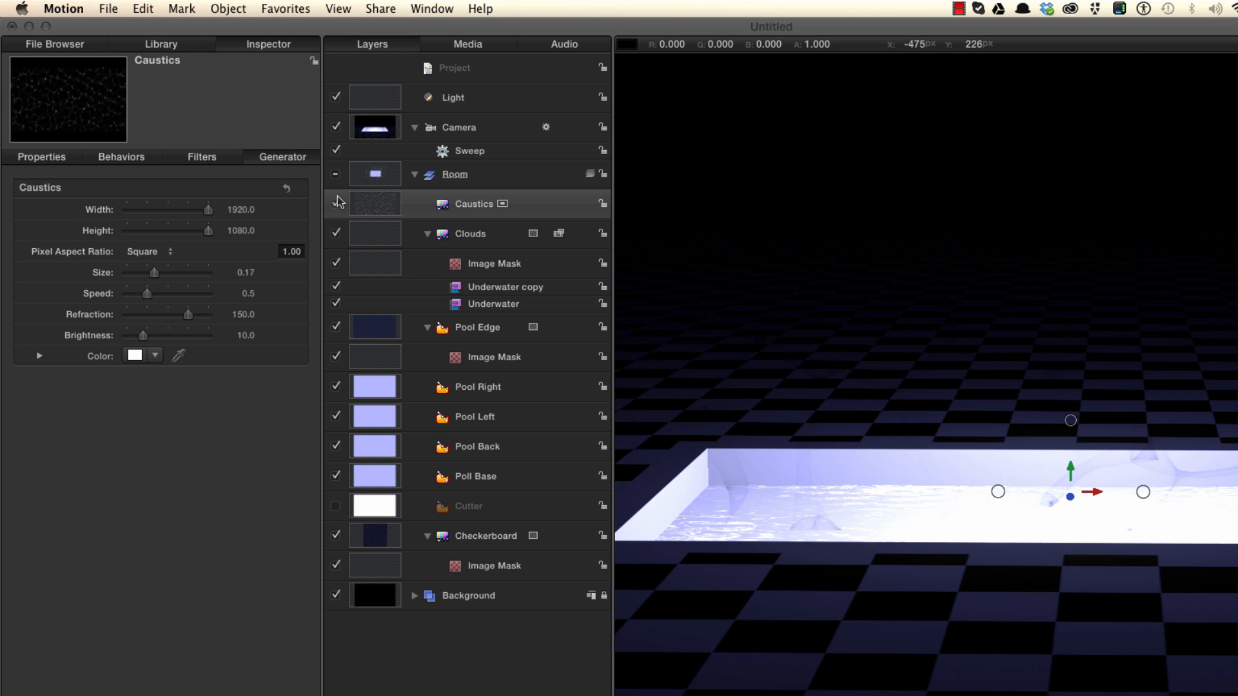
{"action": "left_click", "coordinate": [247, 273]}
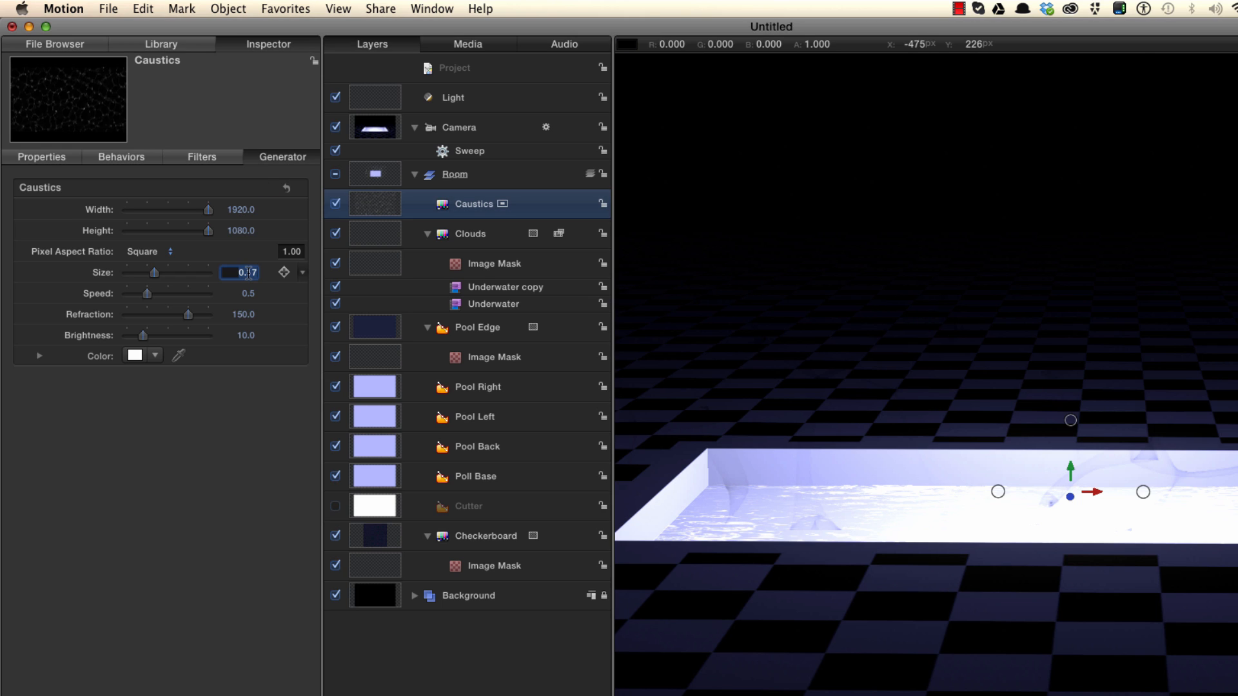
{"action": "key", "text": "BackSpace"}
{"action": "type", "text": ".1"}
{"action": "key", "text": "Tab"}
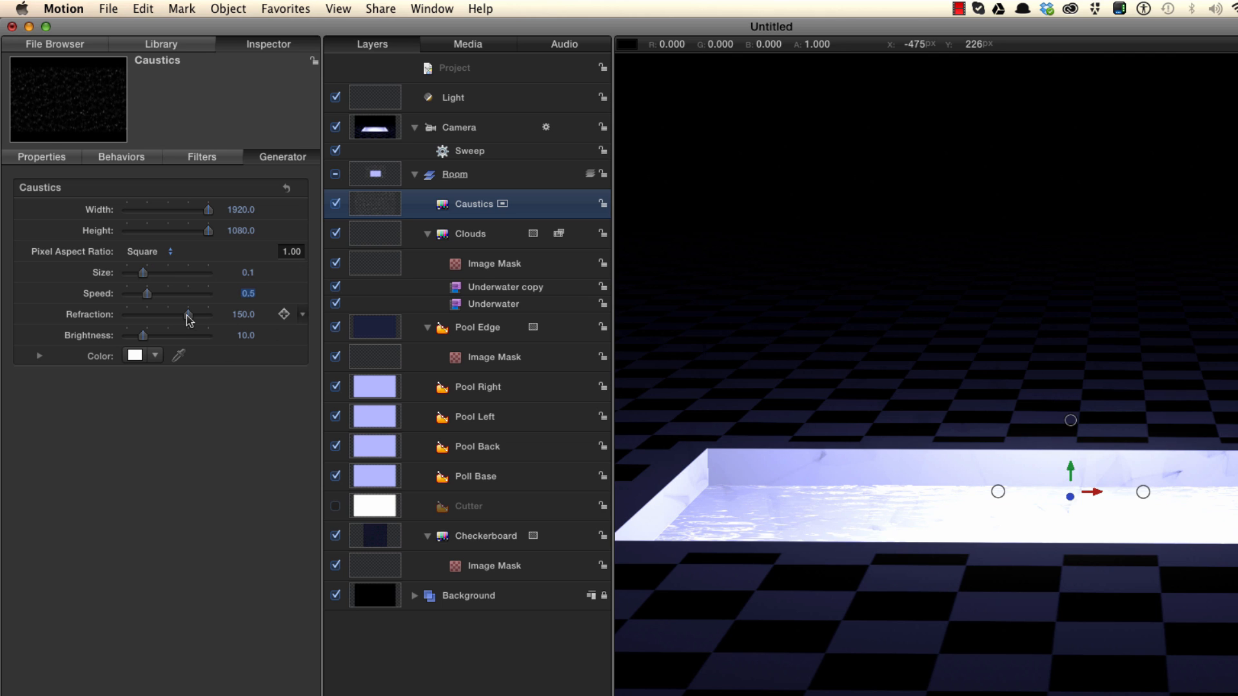
{"action": "left_click_drag", "start_coordinate": [187, 316], "coordinate": [319, 329]}
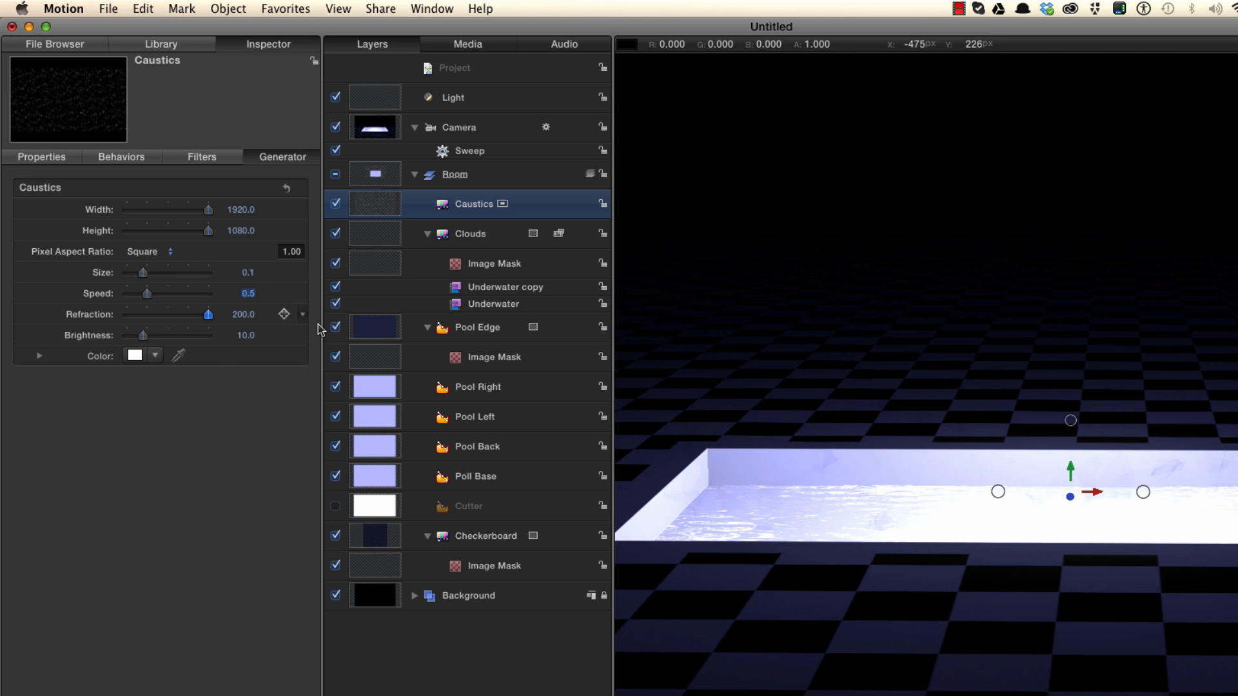
{"action": "left_click", "coordinate": [247, 336]}
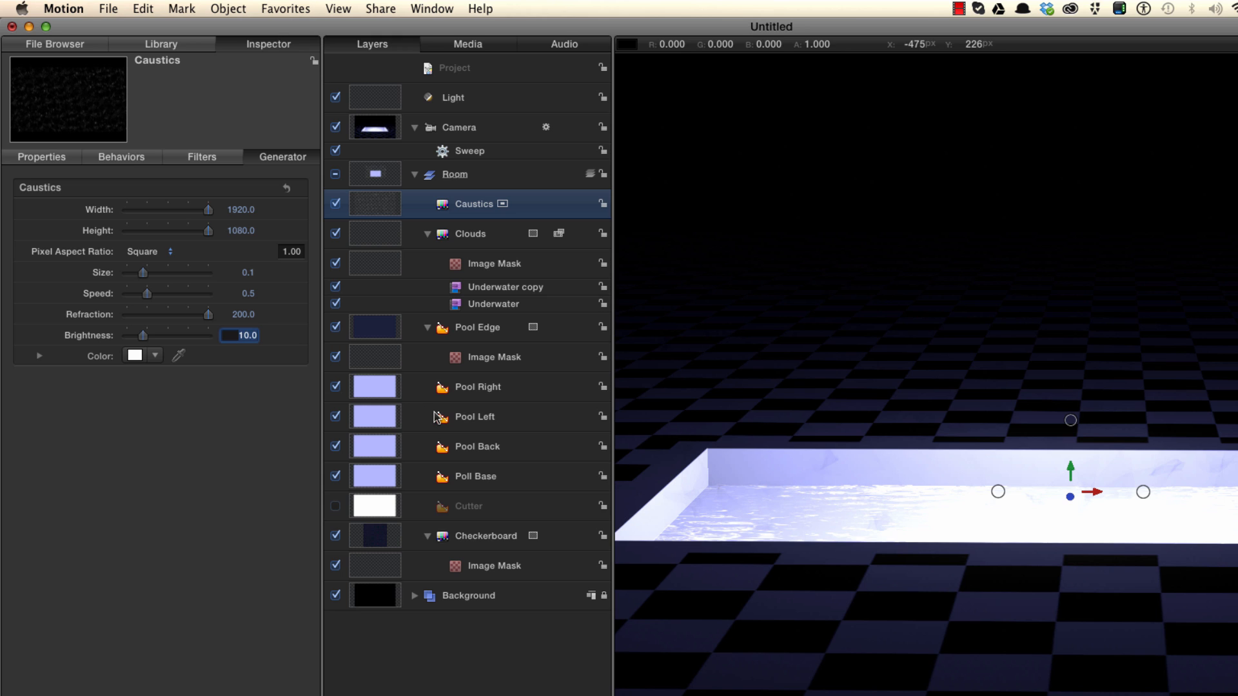
{"action": "type", "text": "50"}
{"action": "key", "text": "Return"}
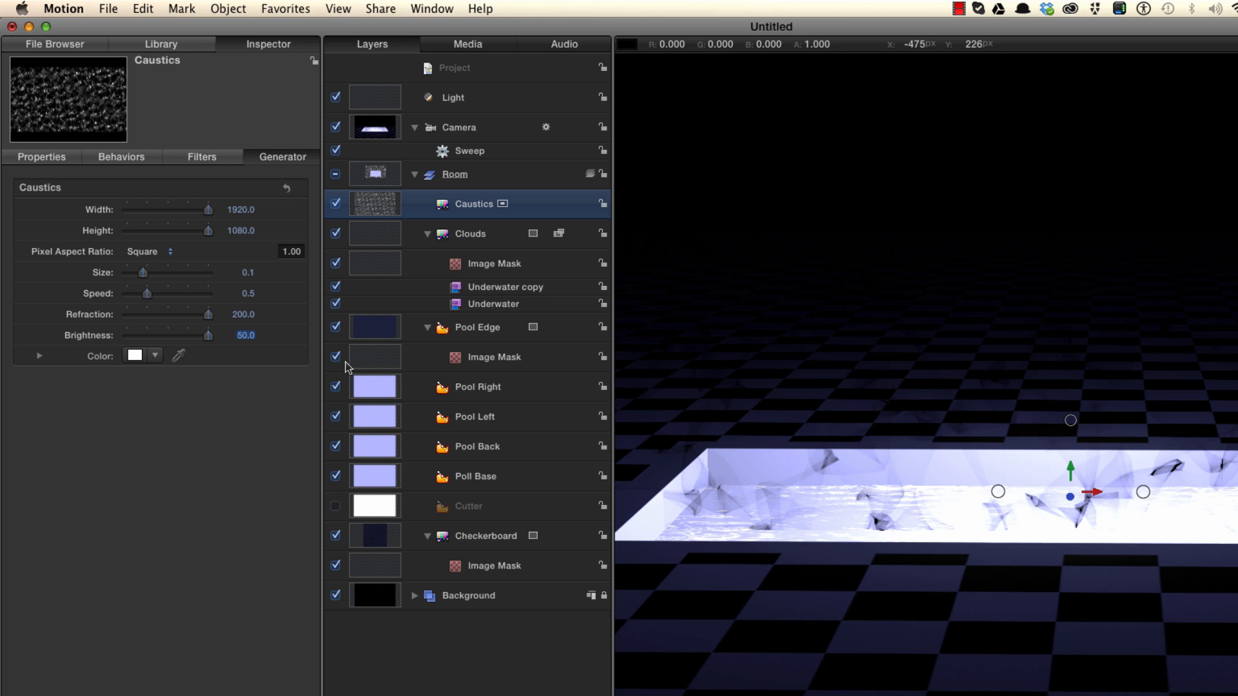
Set the Caustics layer's Y position to 0.38 px
{"action": "key", "text": "F1"}
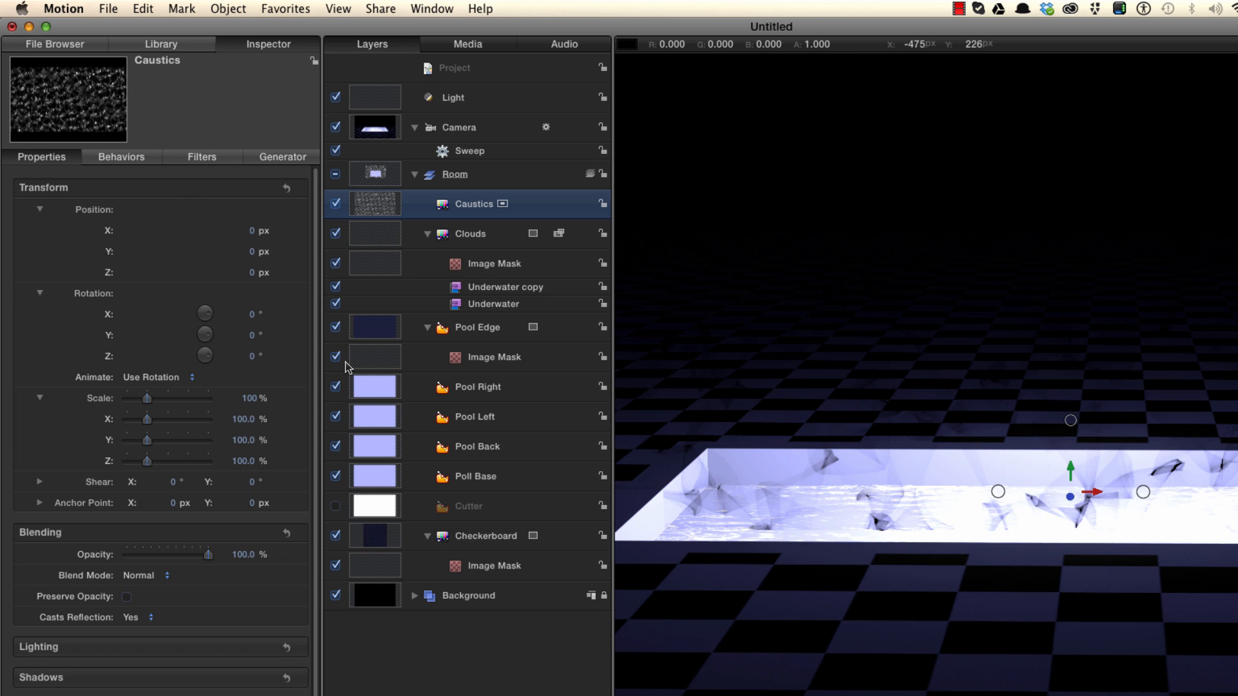
{"action": "left_click", "coordinate": [252, 255]}
{"action": "key", "text": "BackSpace"}
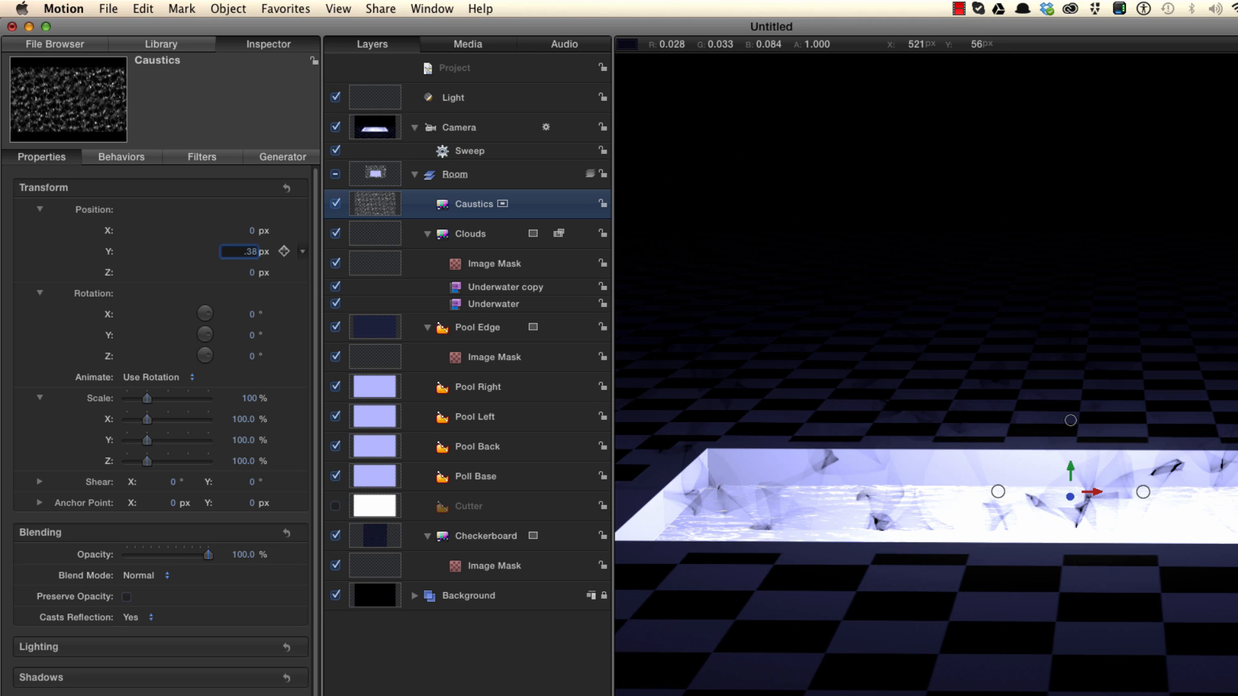
{"action": "key", "text": "Return"}
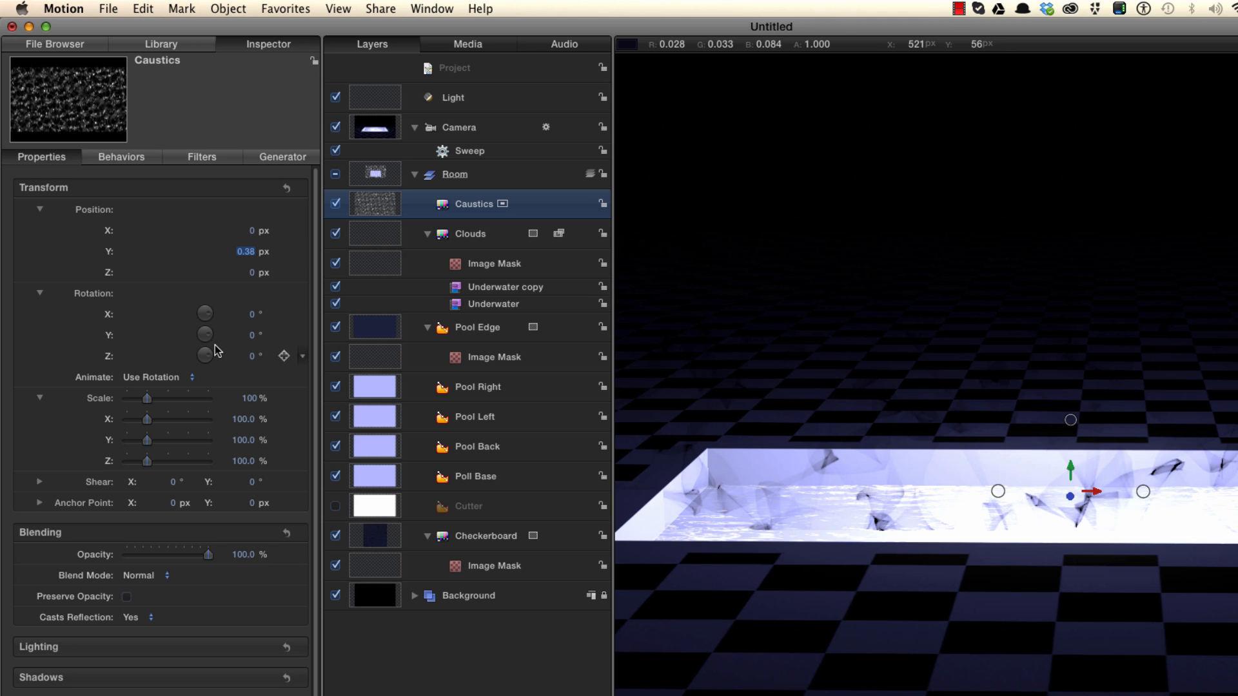
Rotate the Caustics layer -90° about the X axis
{"action": "left_click", "coordinate": [253, 314]}
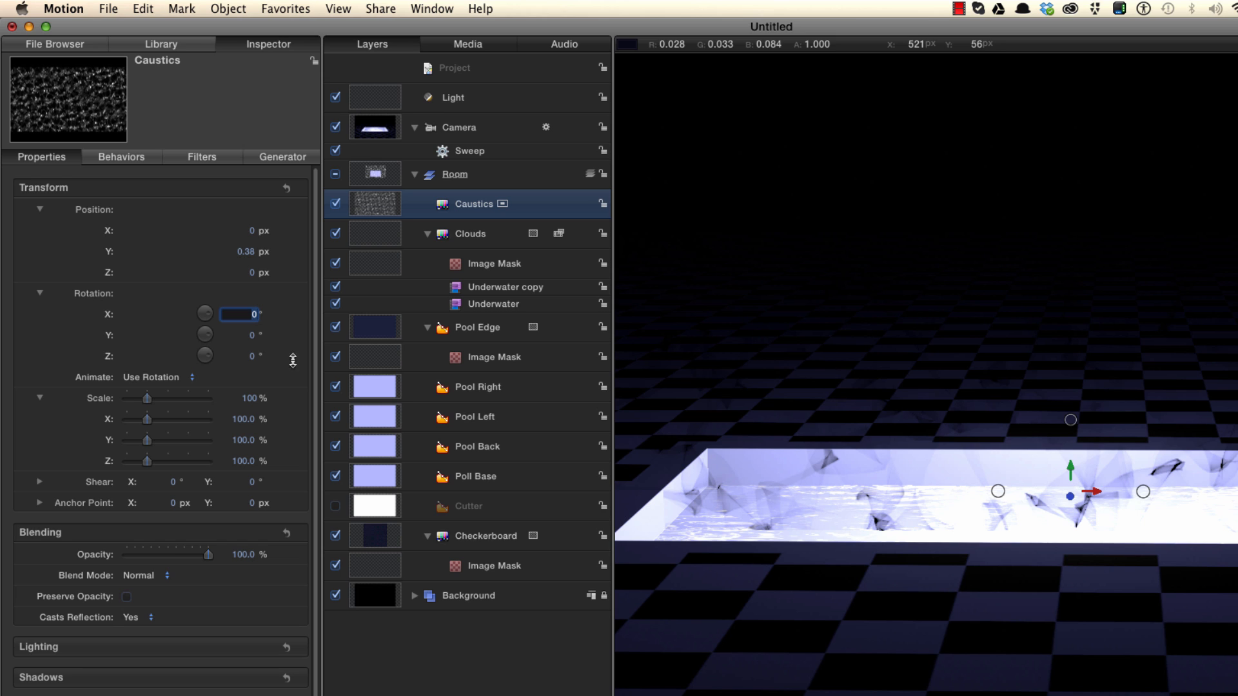
{"action": "key", "text": "BackSpace"}
{"action": "type", "text": "-90"}
{"action": "key", "text": "Return"}
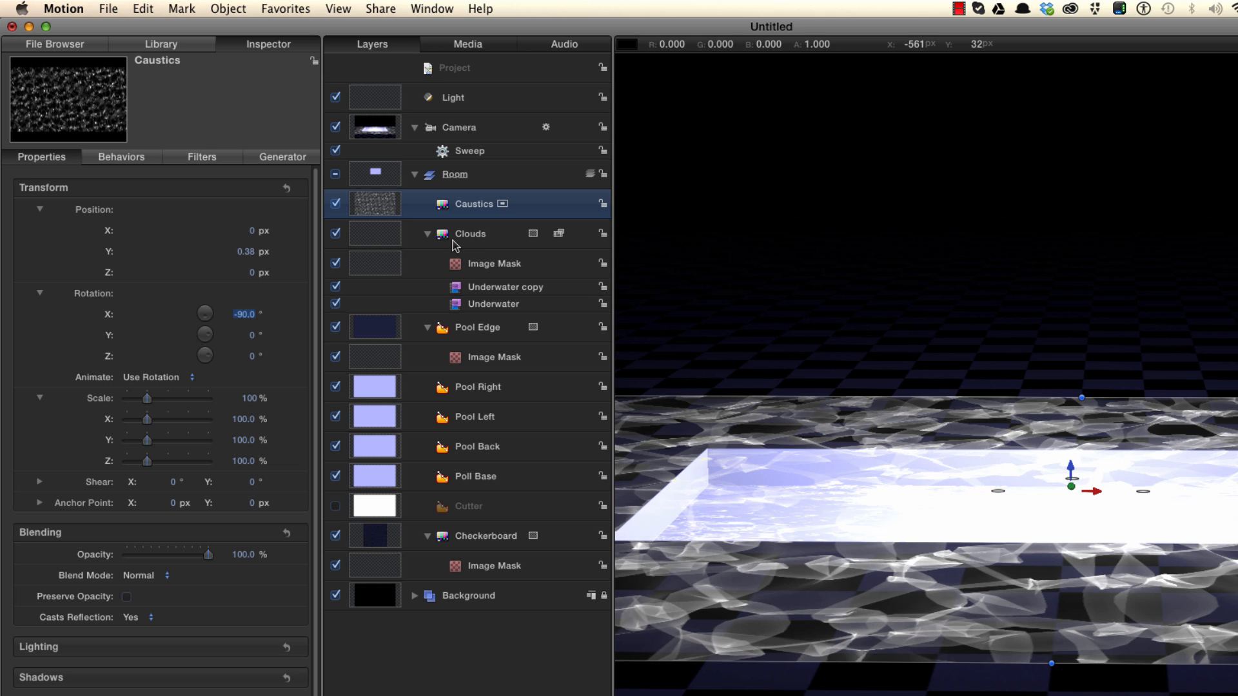
Add an image mask to the Caustics layer with Cutter as its source, and set the layer's Y position to -38 px
{"action": "key", "text": "super+shift+m"}
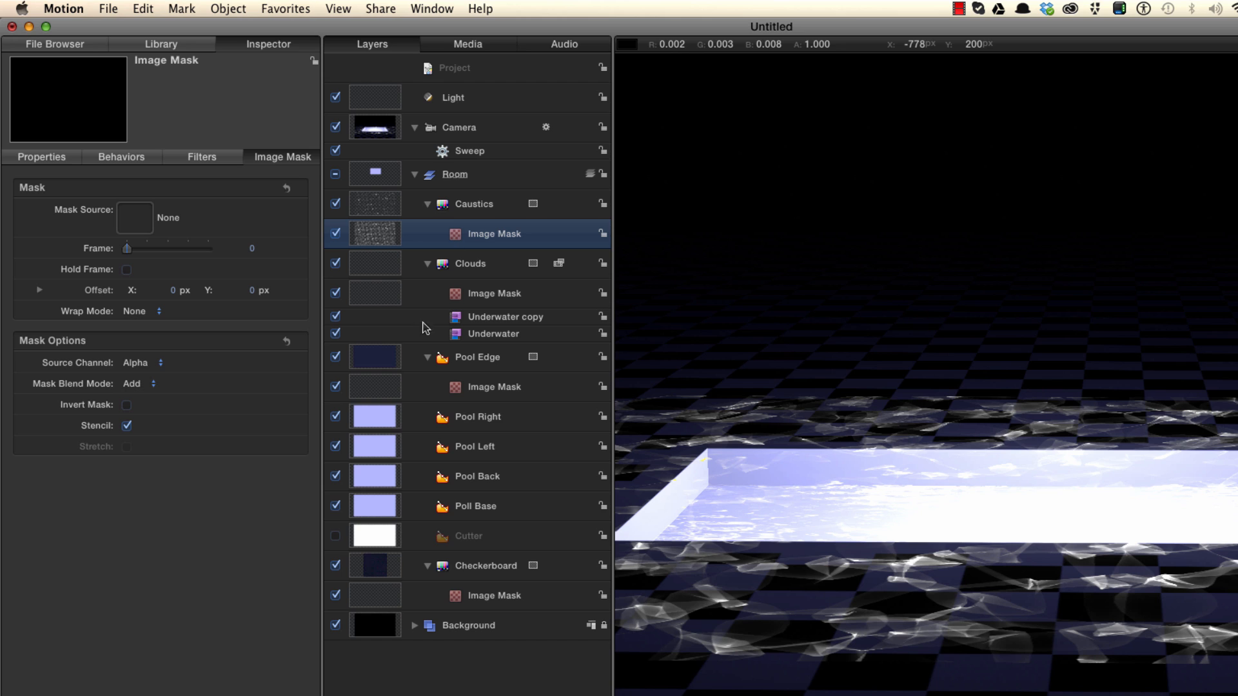
{"action": "left_click_drag", "start_coordinate": [375, 539], "coordinate": [454, 233]}
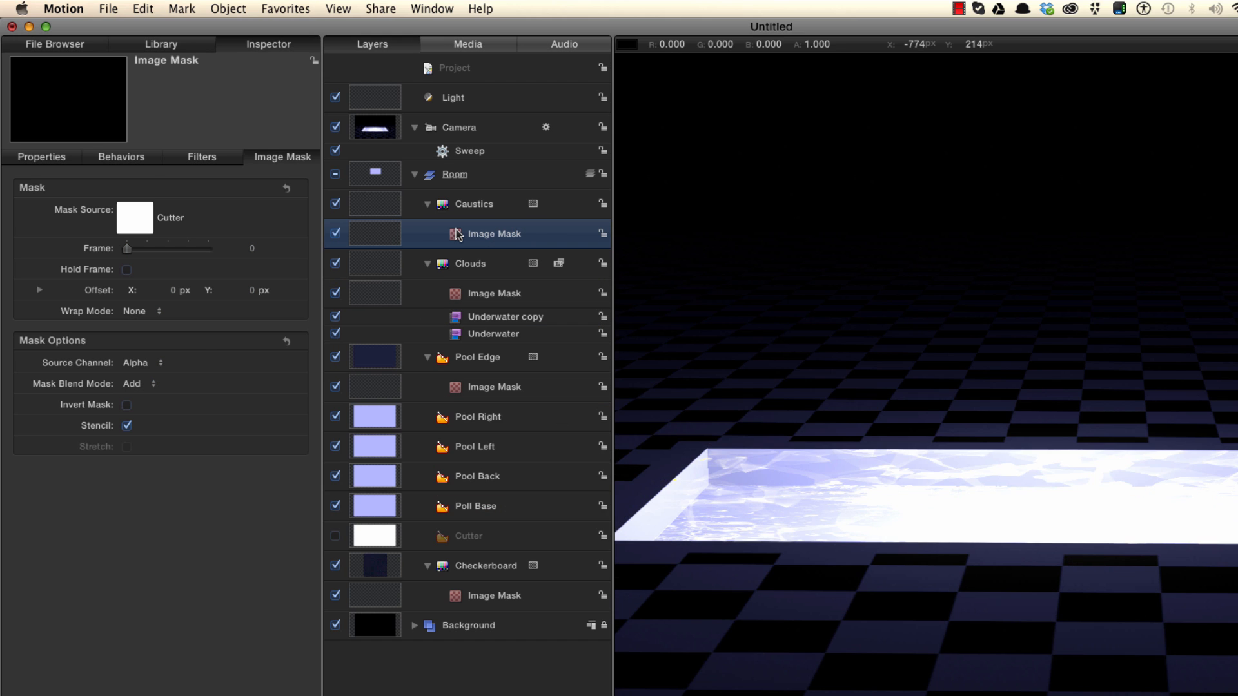
{"action": "left_click", "coordinate": [474, 204]}
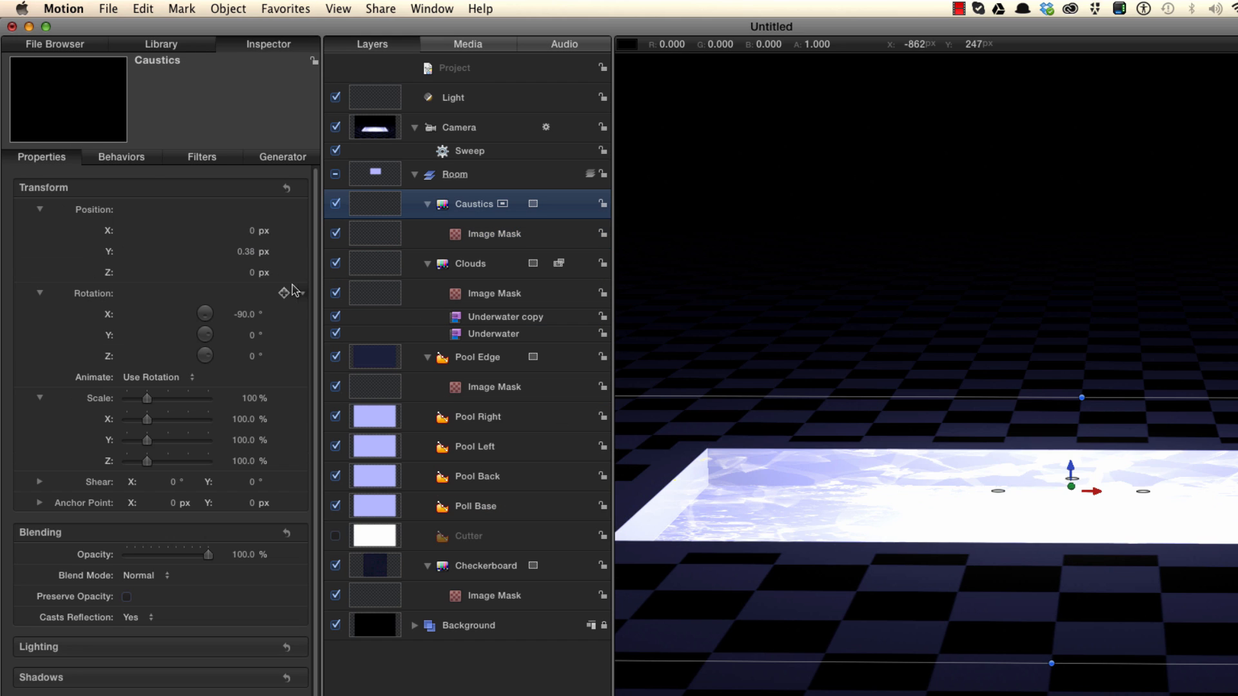
{"action": "left_click", "coordinate": [245, 251]}
{"action": "type", "text": "-38"}
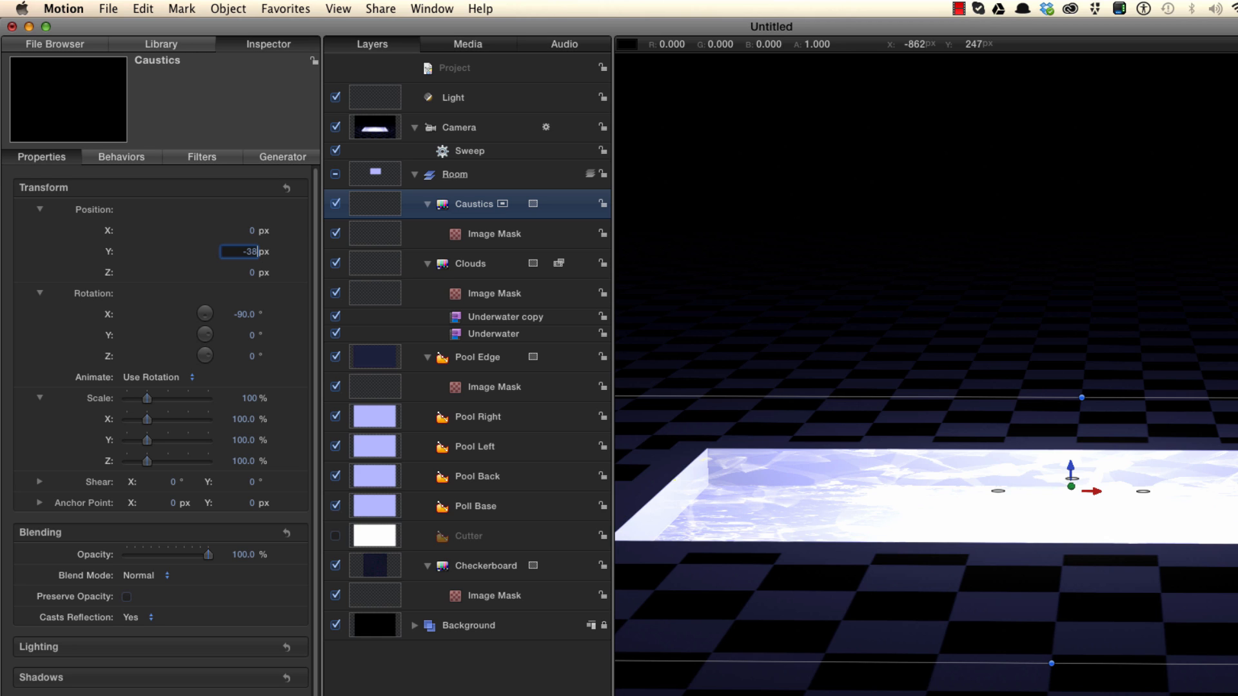
{"action": "key", "text": "Return"}
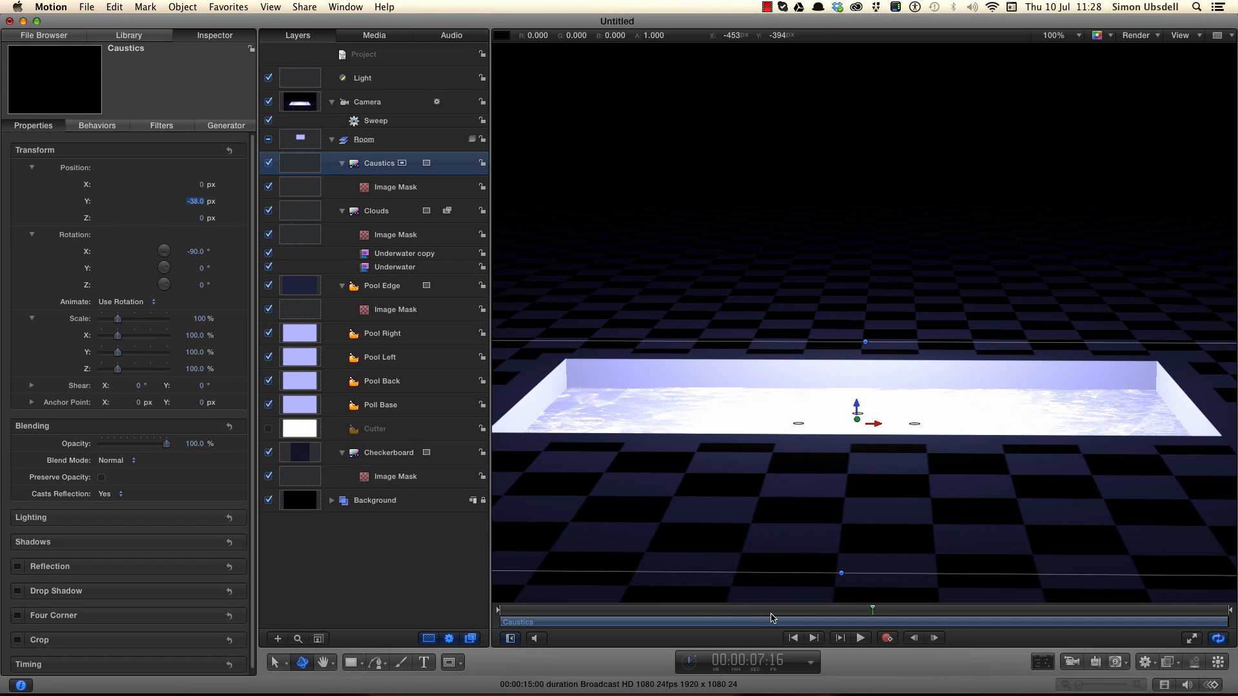
Set the Caustics layer's blend mode to Linear Dodge and scrub through the animation to preview the pool
{"action": "left_click_drag", "start_coordinate": [771, 614], "coordinate": [867, 615]}
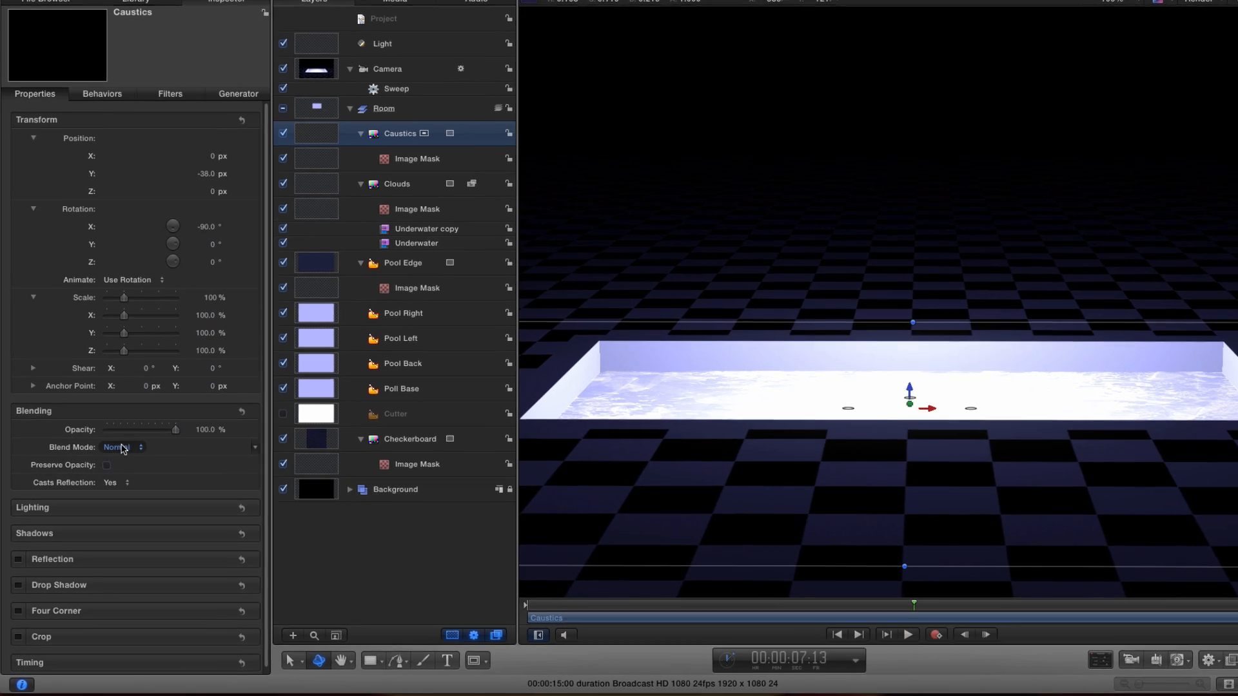
{"action": "left_click", "coordinate": [116, 461]}
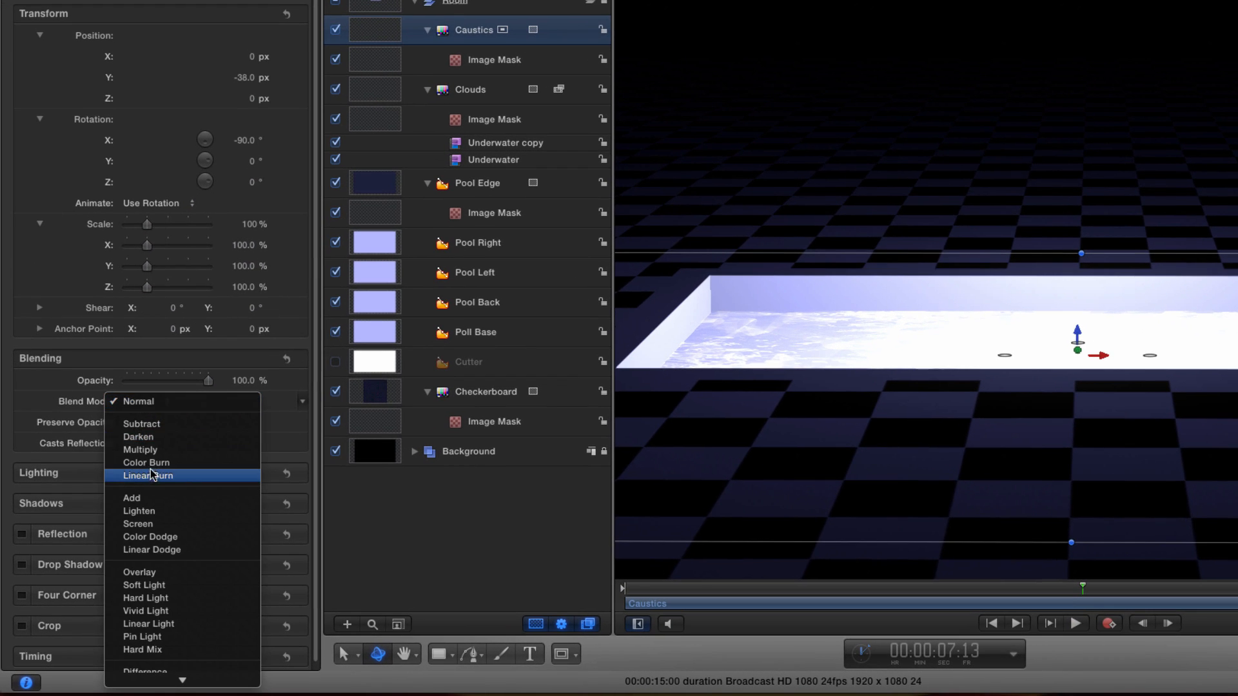
{"action": "left_click", "coordinate": [156, 555]}
{"action": "left_click_drag", "start_coordinate": [864, 589], "coordinate": [1083, 589]}
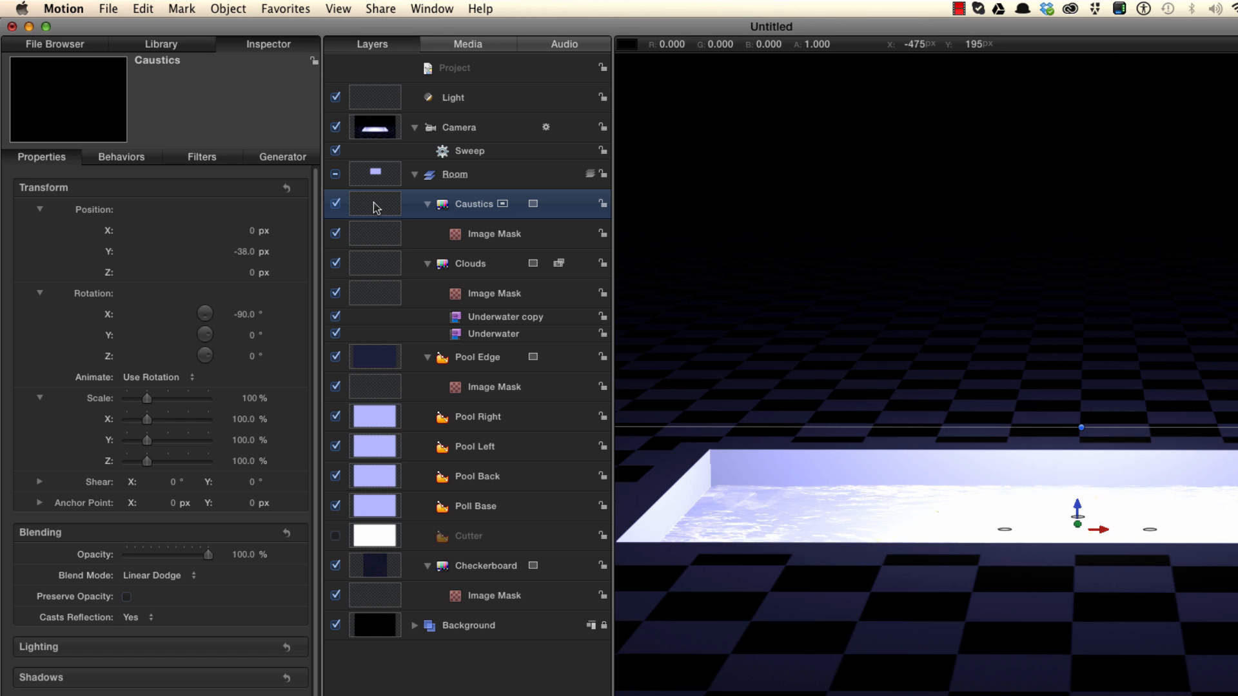
Duplicate the Caustics layer and name the copy Caustics Back
{"action": "key", "text": "super+d"}
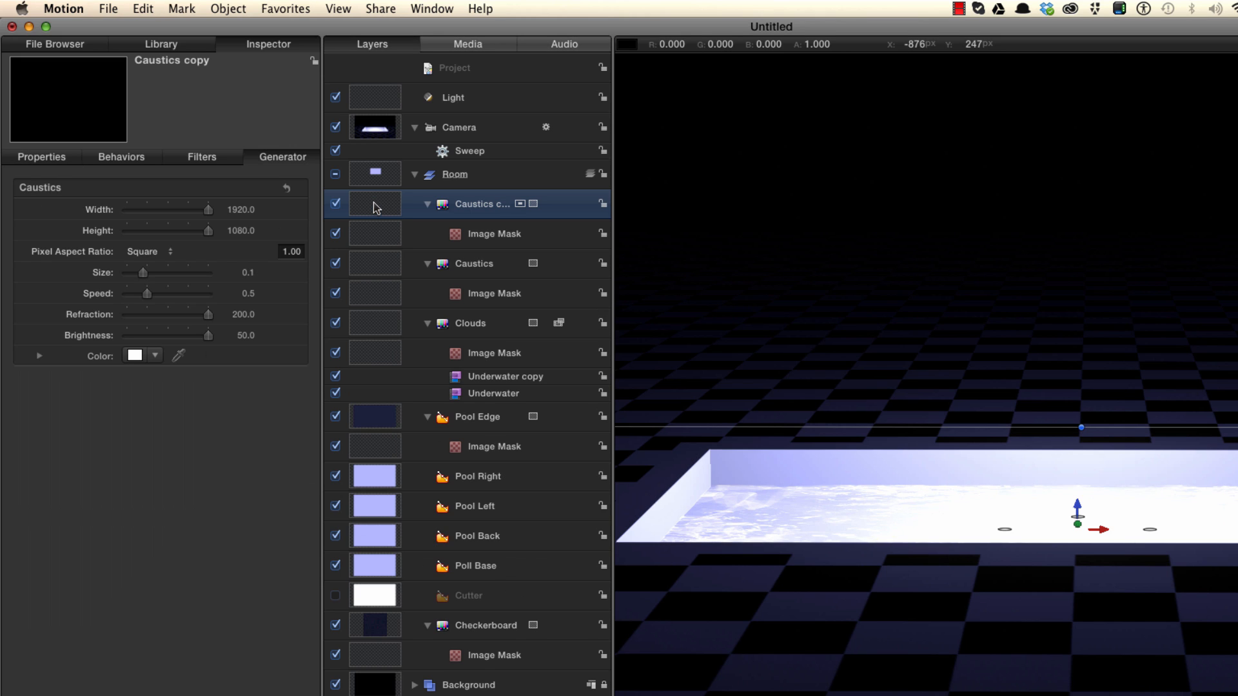
{"action": "double_click", "coordinate": [495, 206]}
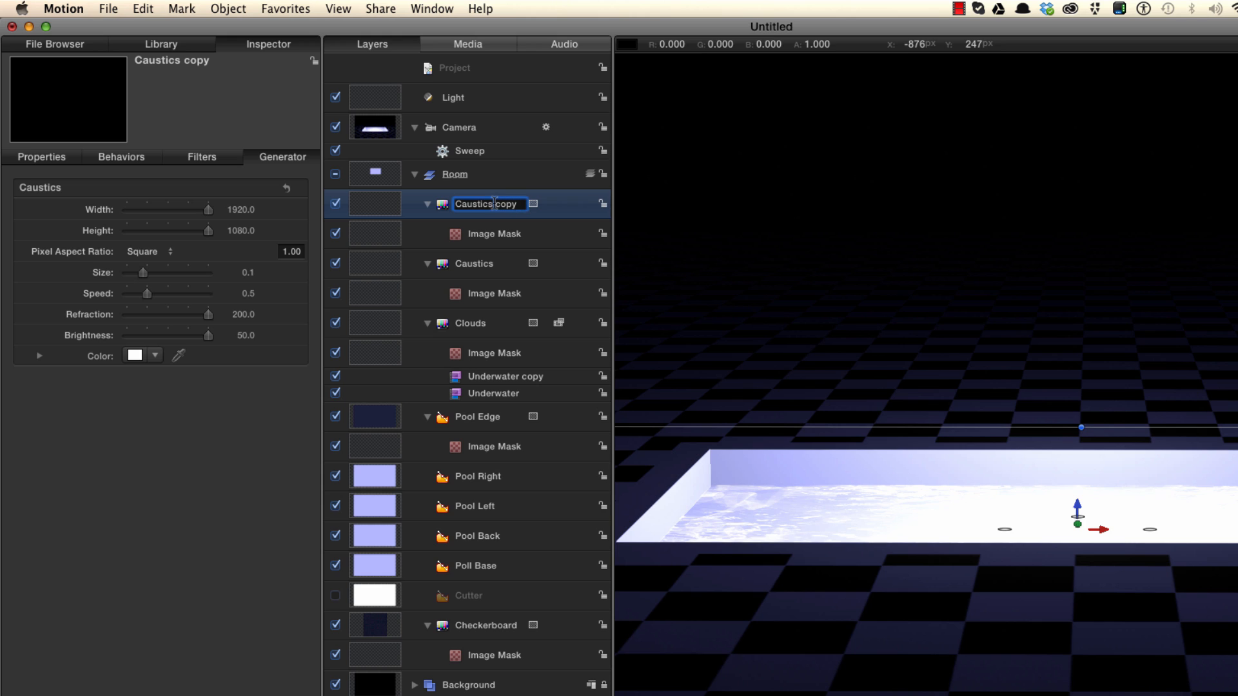
{"action": "type", "text": "Back"}
{"action": "key", "text": "Return"}
Place Caustics Back on the pool's back wall with Y position 0, Z position -199 px and X rotation 0°
{"action": "key", "text": "F1"}
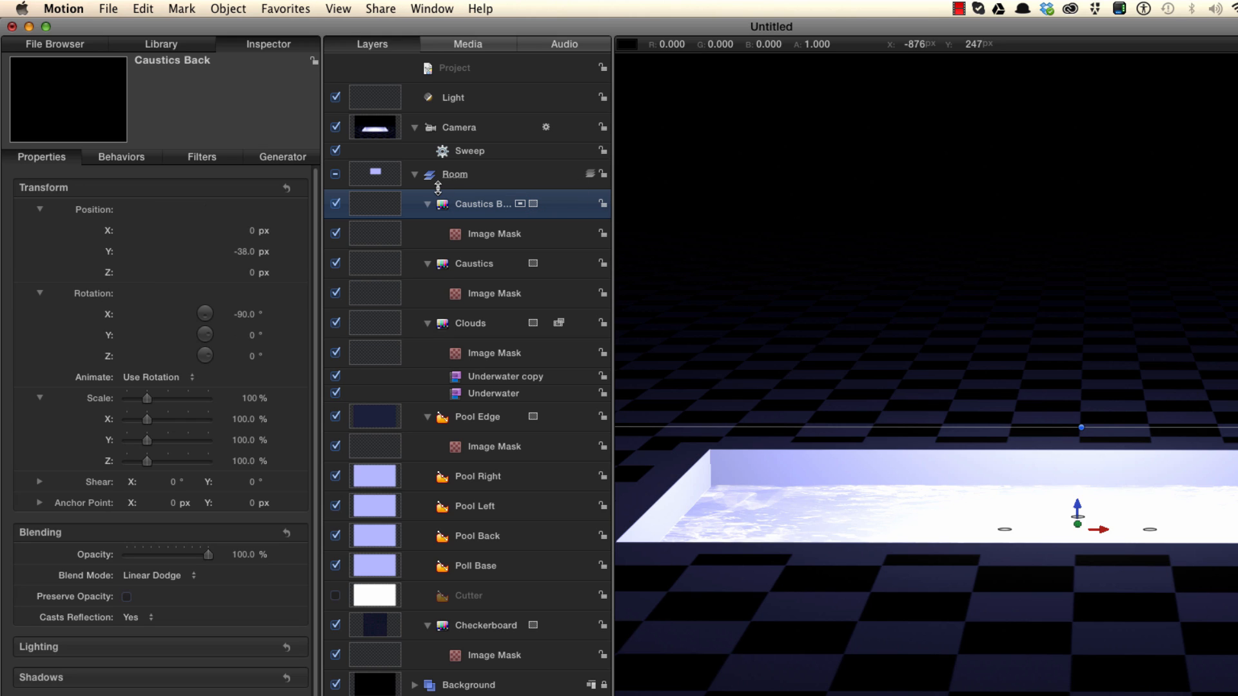
{"action": "left_click", "coordinate": [249, 251]}
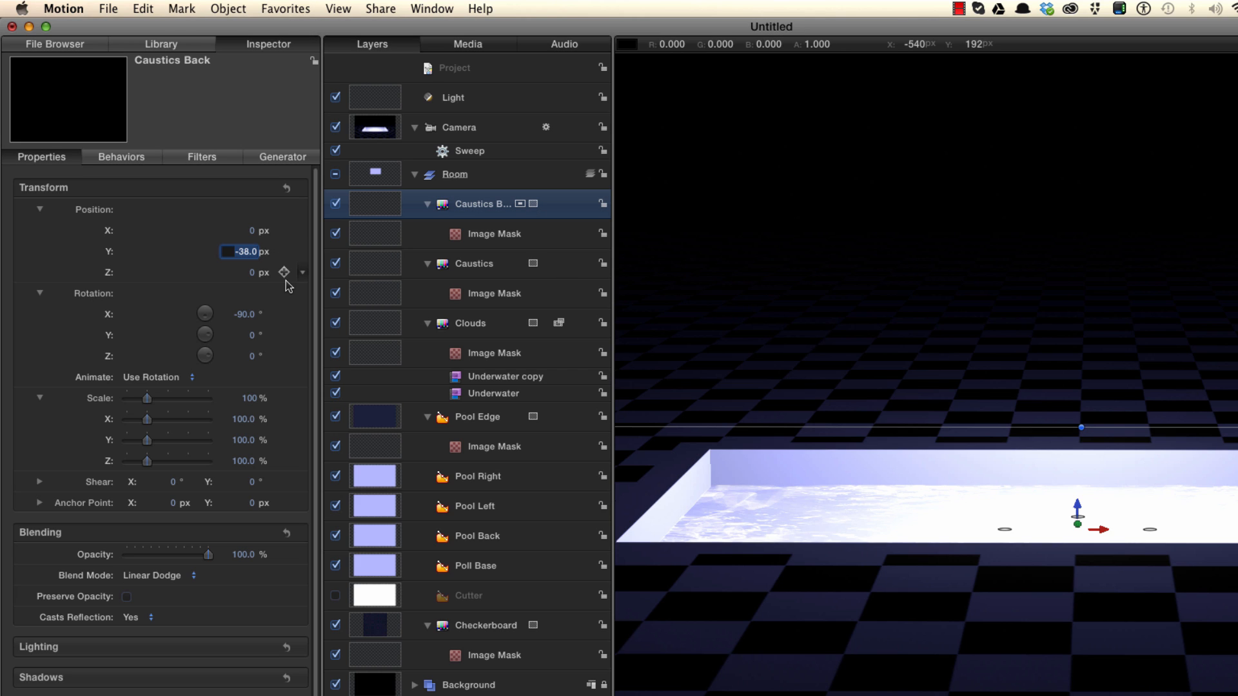
{"action": "type", "text": "0"}
{"action": "key", "text": "Tab"}
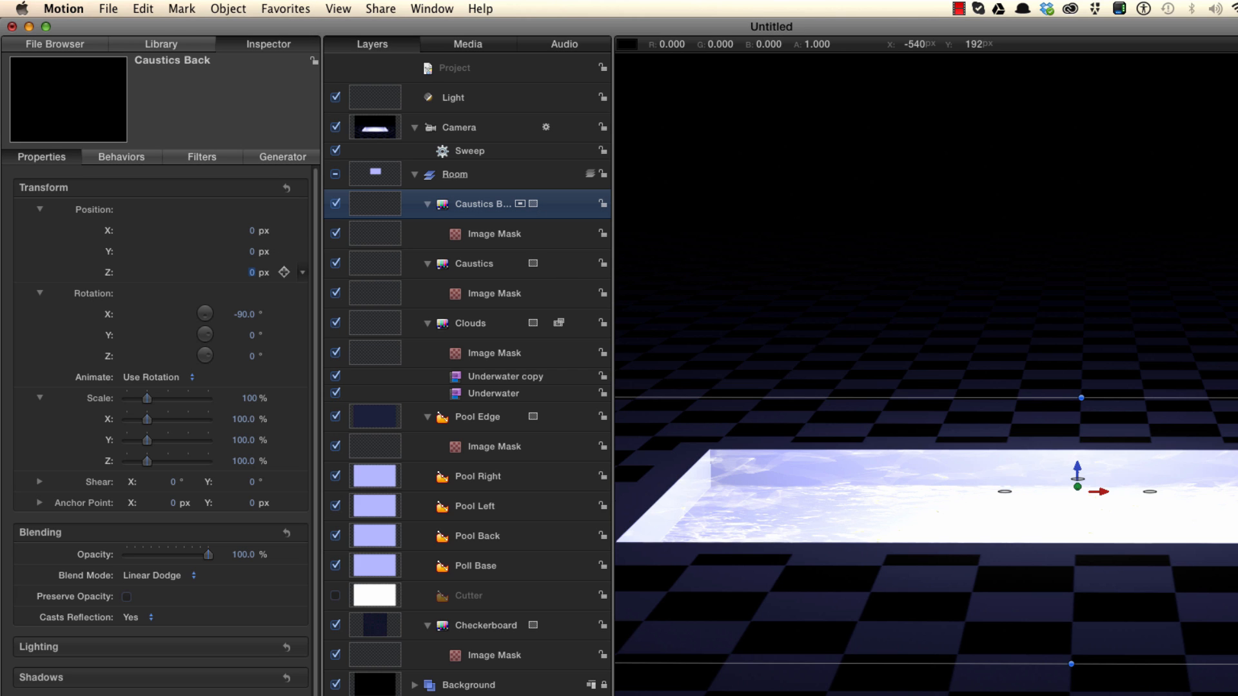
{"action": "type", "text": "-199"}
{"action": "key", "text": "Return"}
{"action": "left_click", "coordinate": [245, 315]}
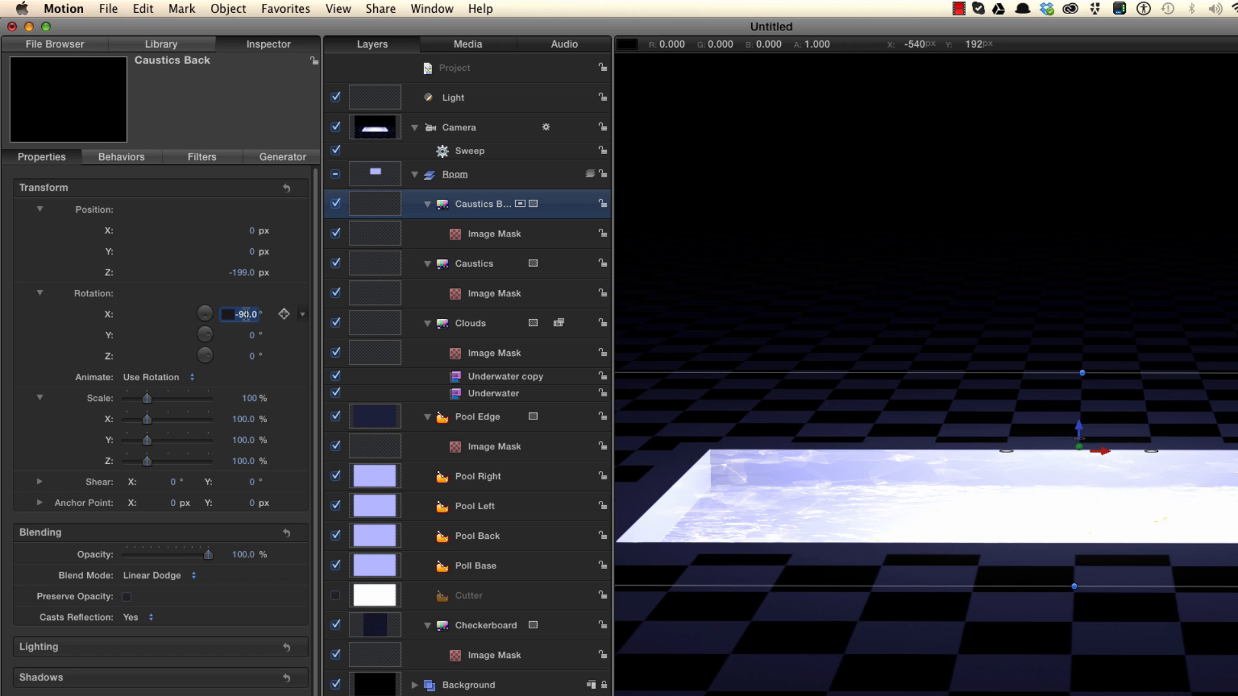
{"action": "type", "text": "0"}
{"action": "key", "text": "Return"}
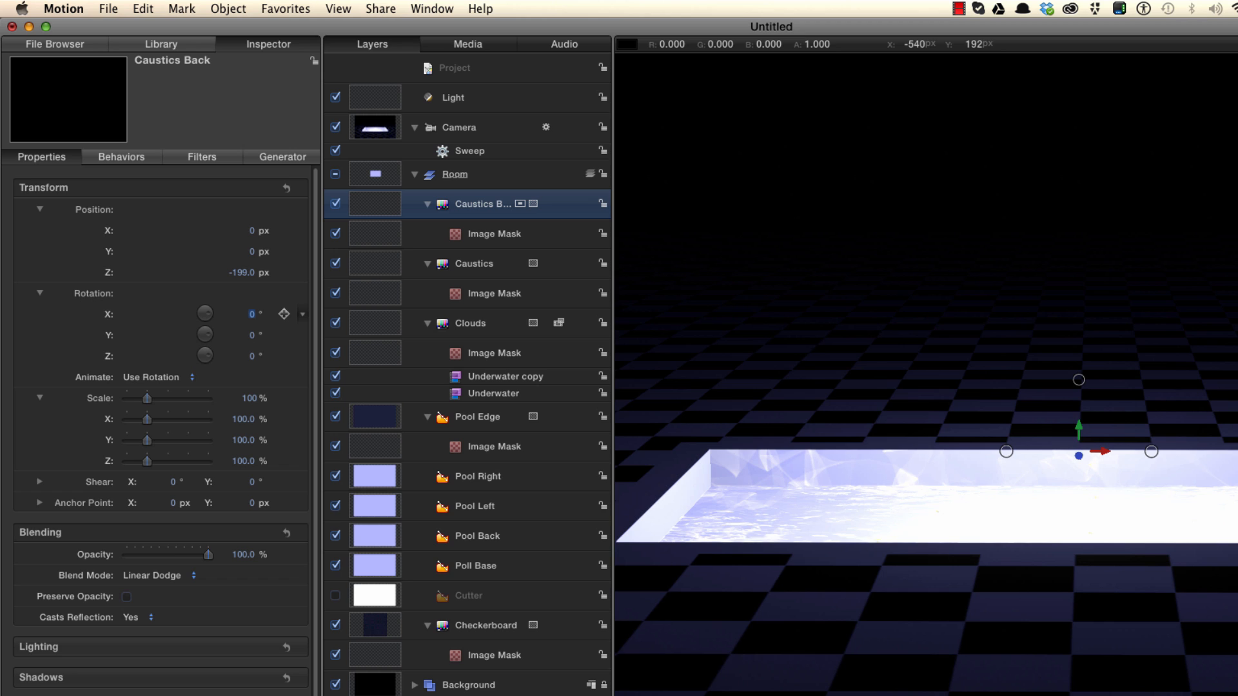
Set the Caustics Back generator's Size to 0.05
{"action": "key", "text": "F4"}
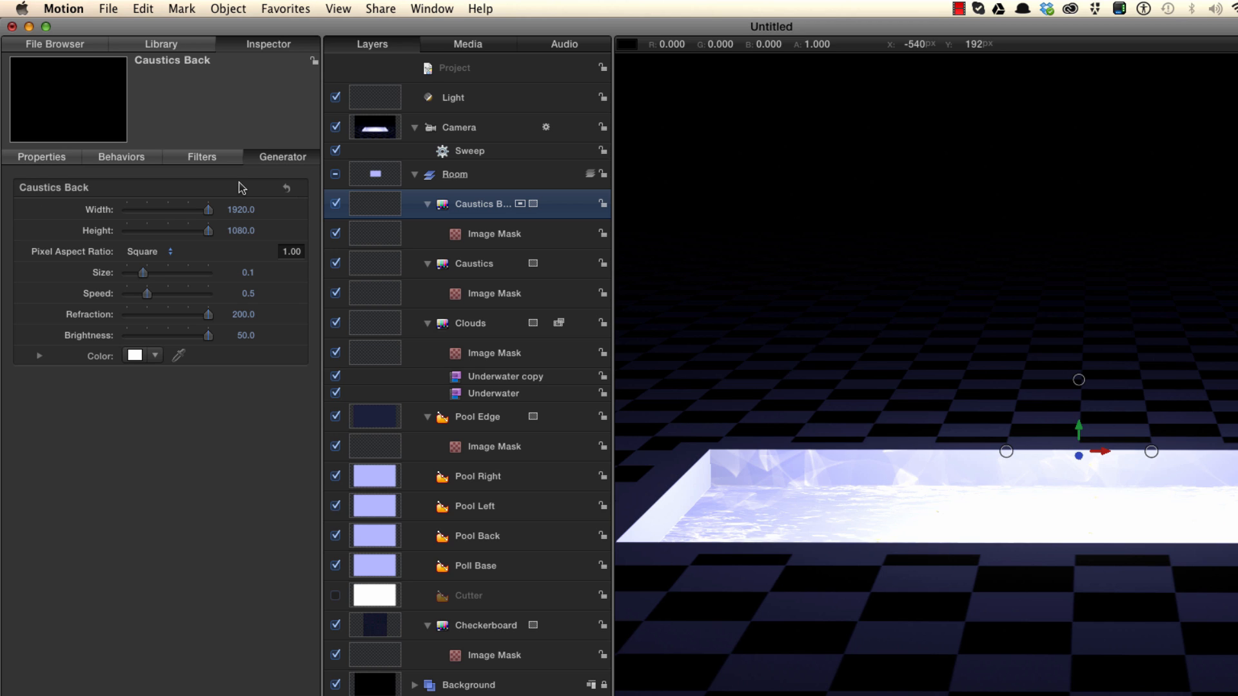
{"action": "left_click", "coordinate": [1237, 428]}
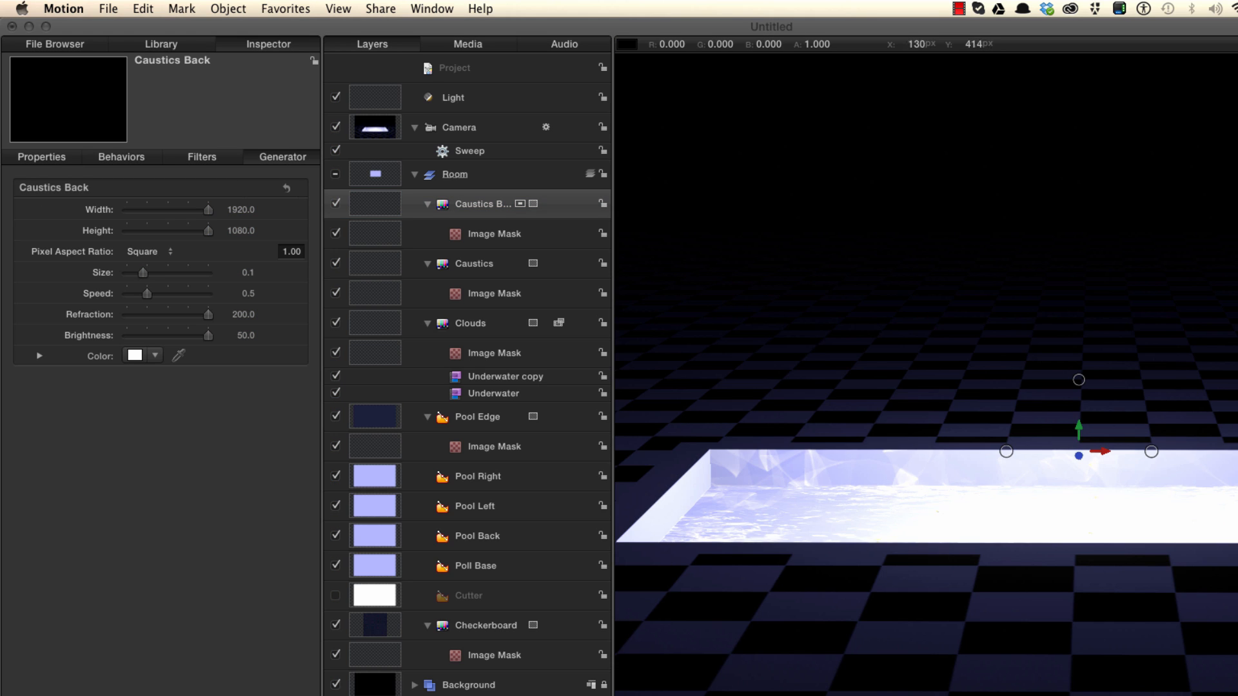
{"action": "left_click", "coordinate": [248, 272]}
{"action": "key", "text": "BackSpace"}
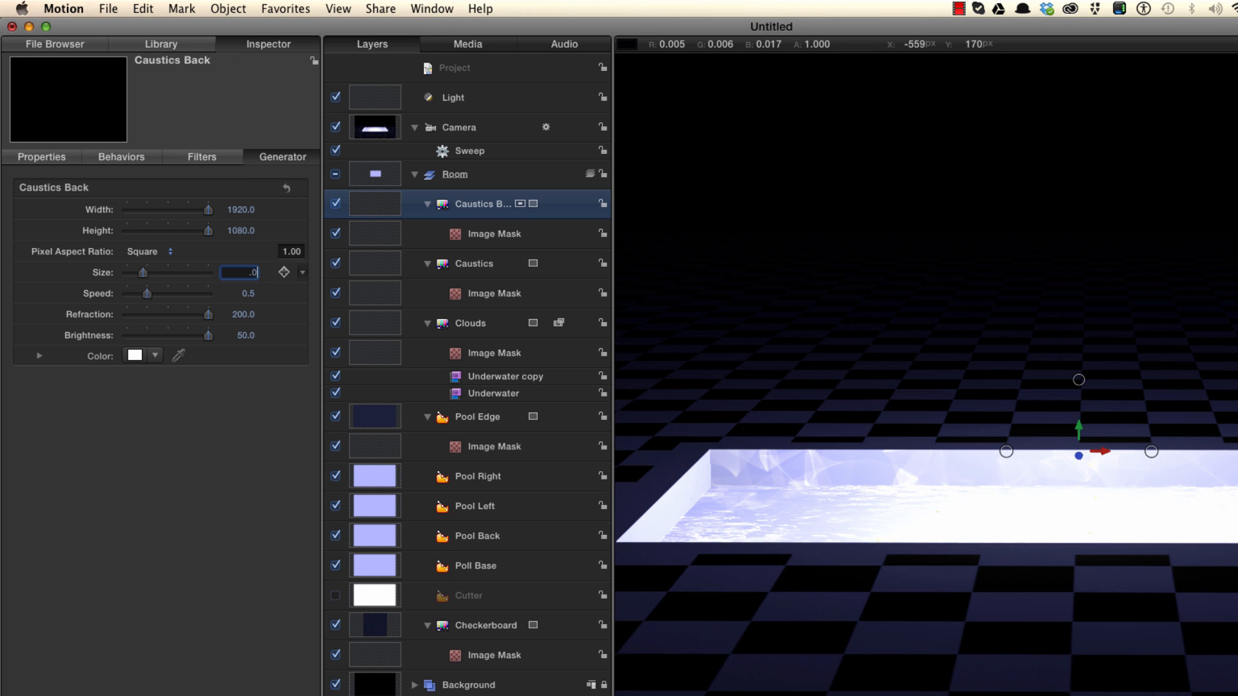
{"action": "key", "text": "Return"}
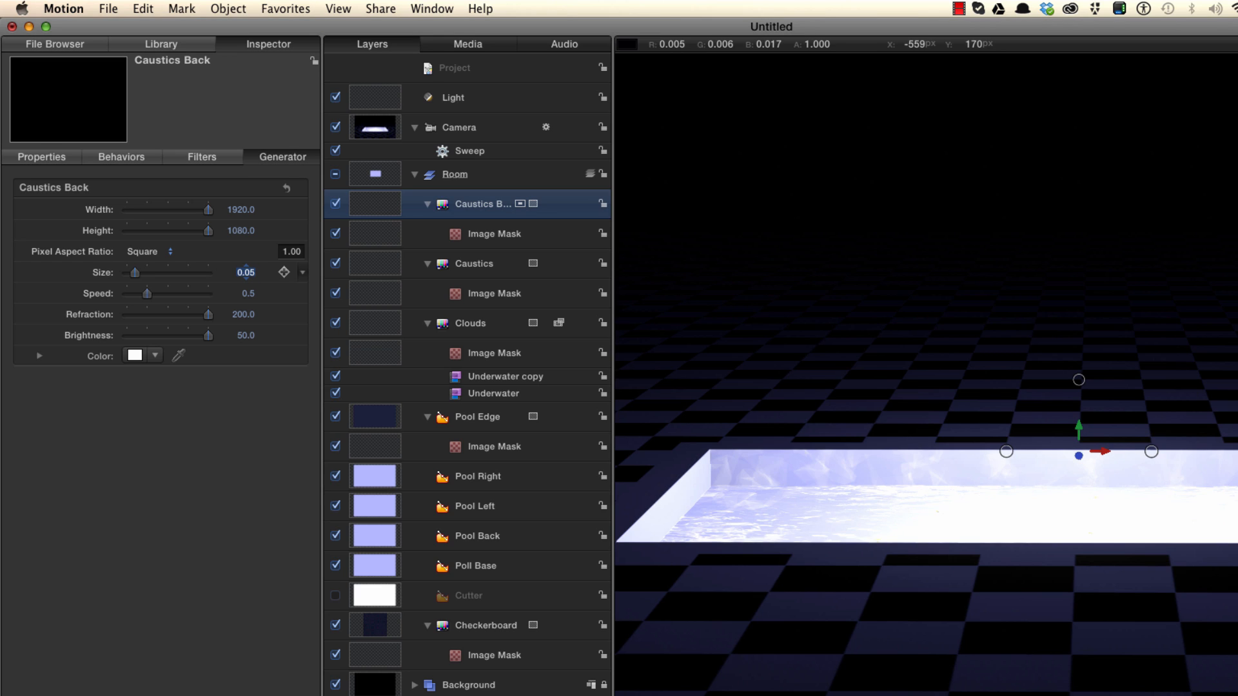
Duplicate the Caustics Back layer and name the copy Caustics Left
{"action": "left_click", "coordinate": [384, 207]}
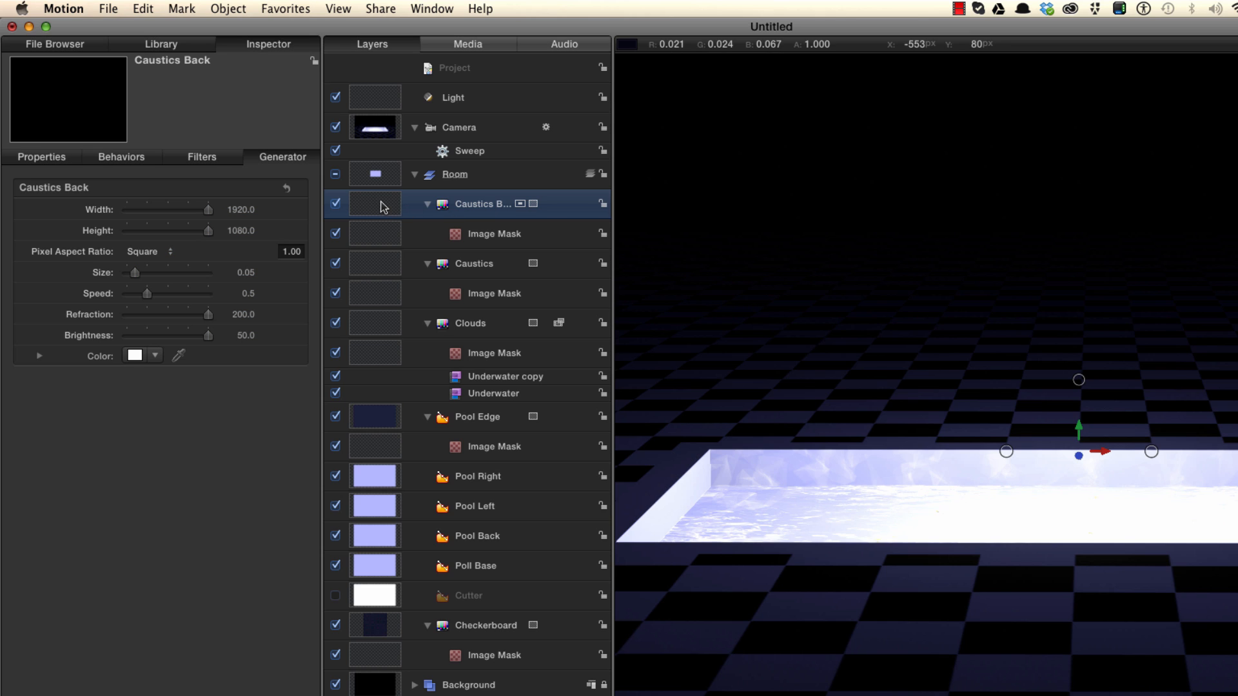
{"action": "key", "text": "super+d"}
{"action": "double_click", "coordinate": [500, 205]}
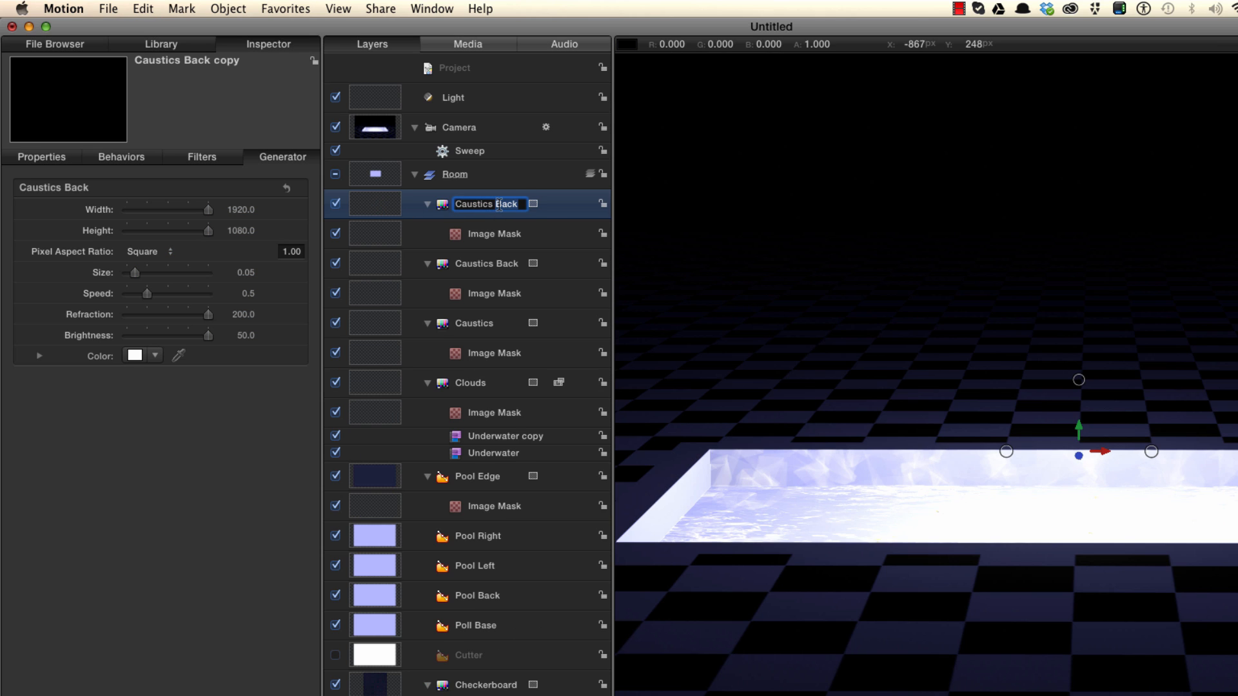
{"action": "type", "text": "Left"}
{"action": "key", "text": "Return"}
Place Caustics Left on the pool's left wall with X position -399 px and Y rotation 90°
{"action": "key", "text": "F1"}
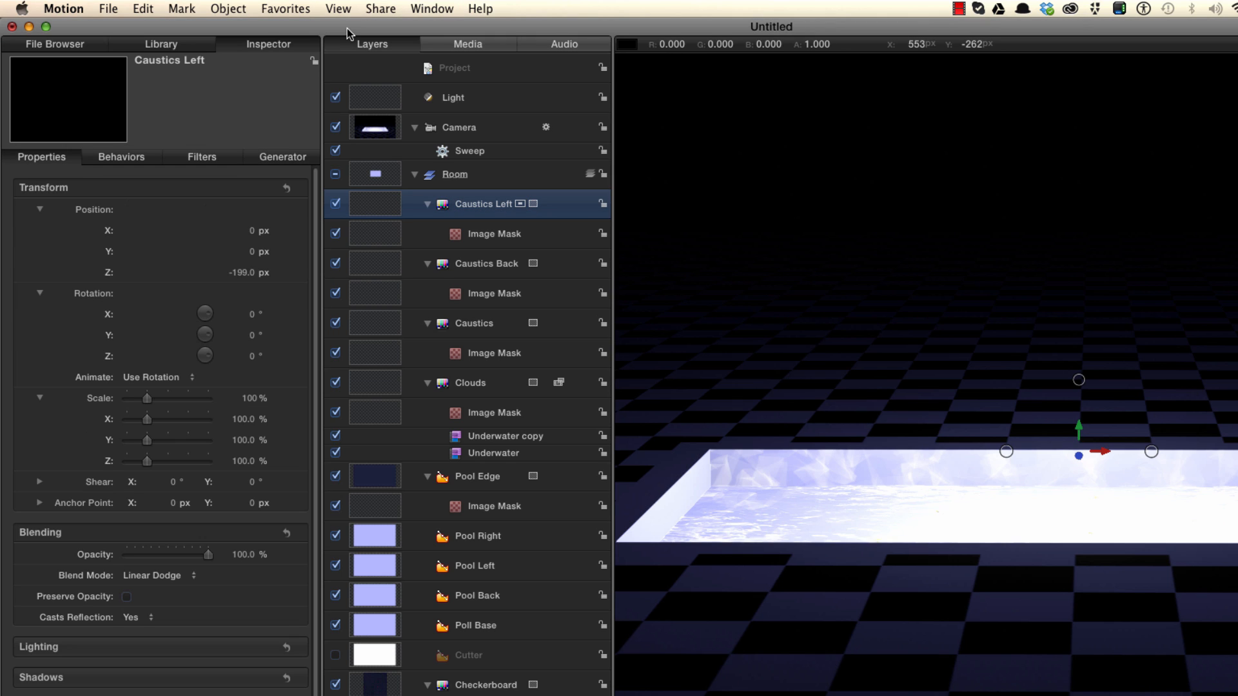
{"action": "left_click", "coordinate": [256, 232]}
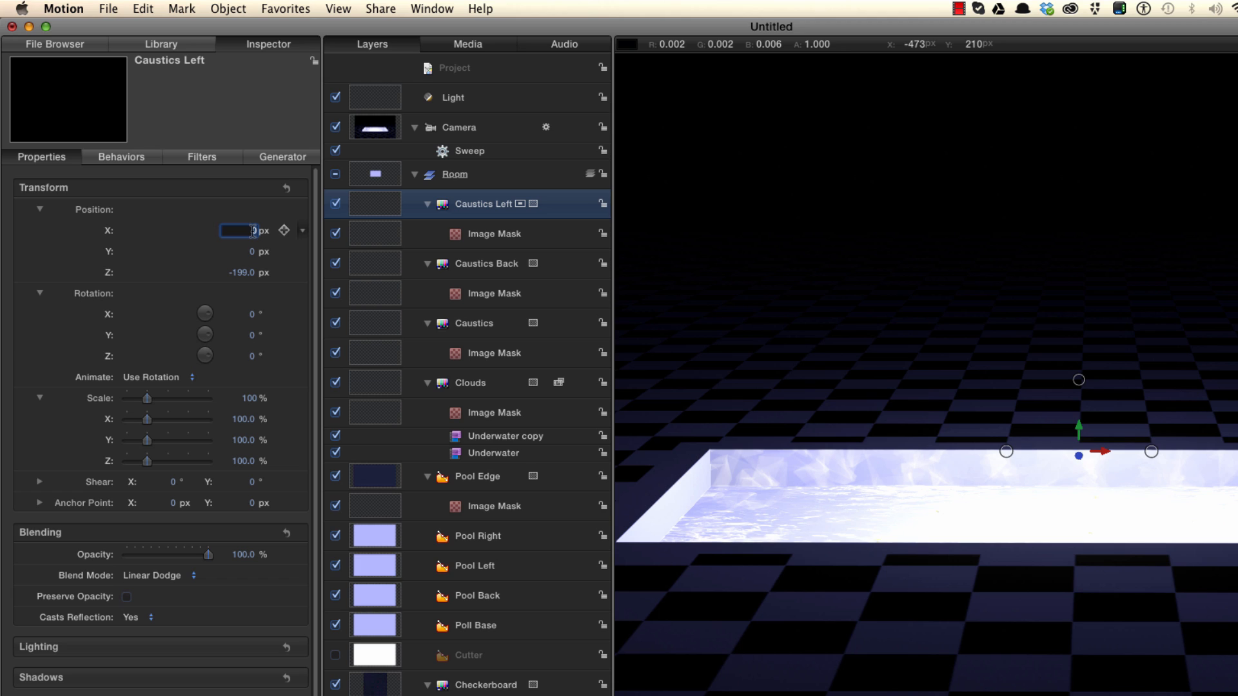
{"action": "key", "text": "BackSpace"}
{"action": "type", "text": "-399"}
{"action": "key", "text": "Tab"}
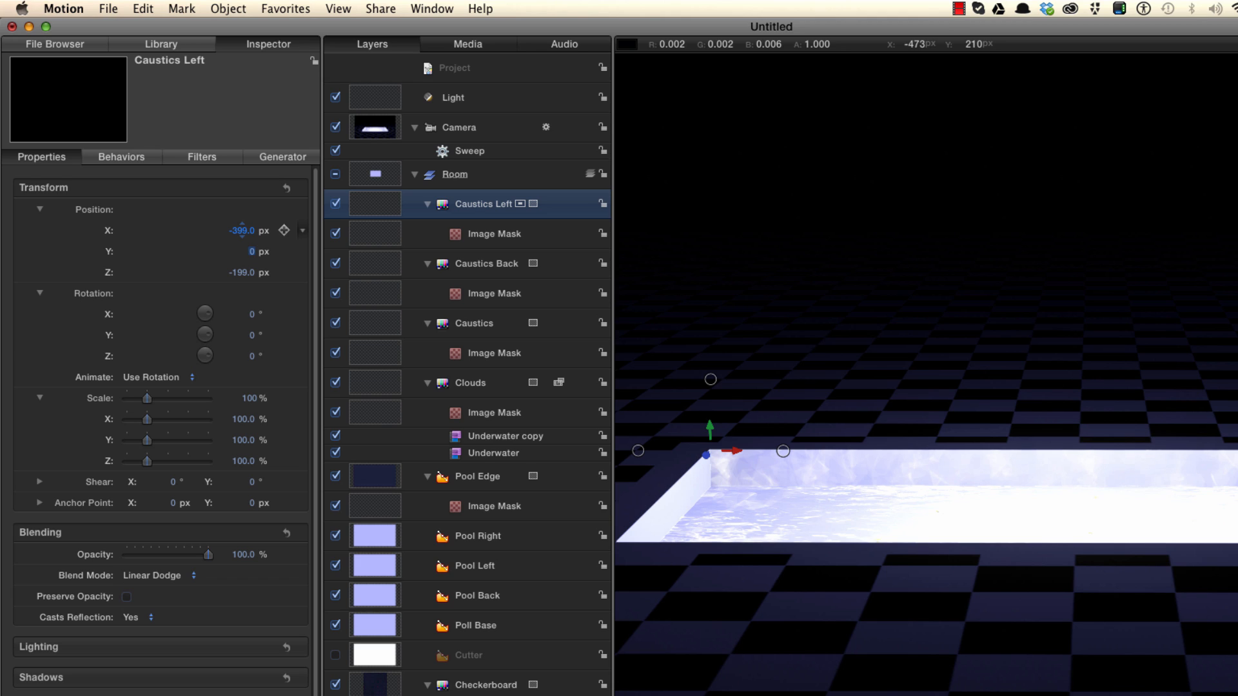
{"action": "key", "text": "Tab"}
{"action": "key", "text": "Return"}
{"action": "key", "text": "Tab"}
{"action": "type", "text": "90"}
{"action": "key", "text": "Return"}
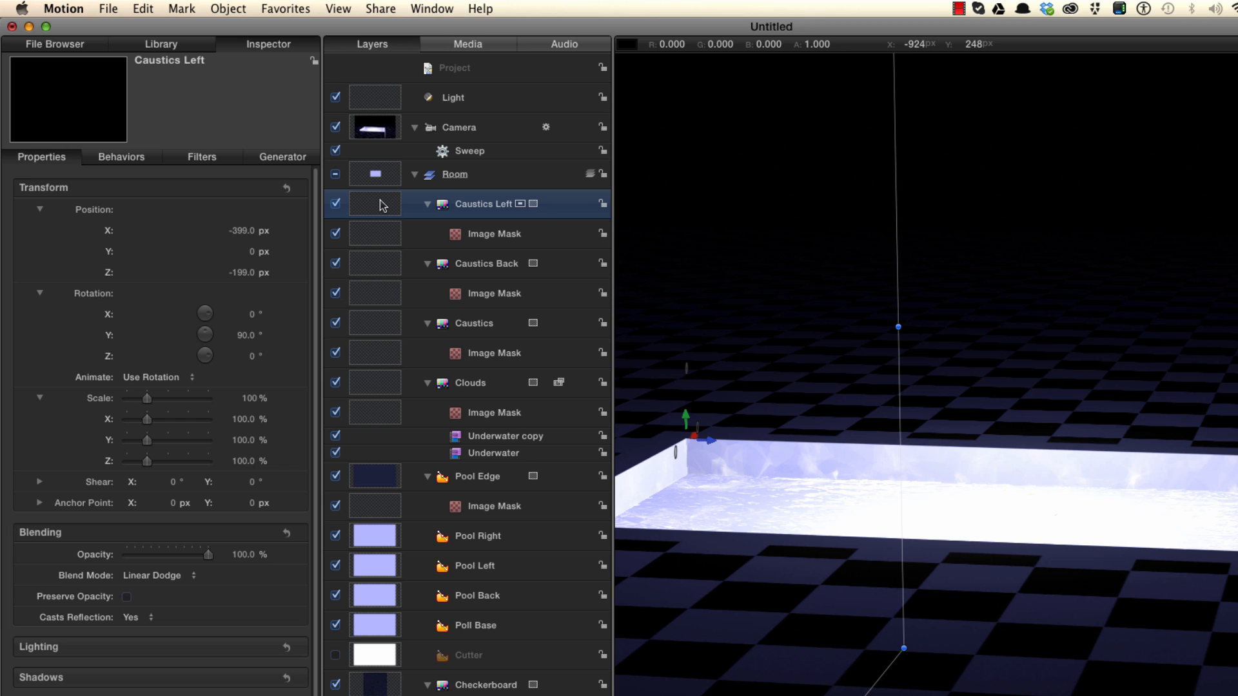
Duplicate the Caustics Left layer and name the copy Caustics Right
{"action": "key", "text": "super+d"}
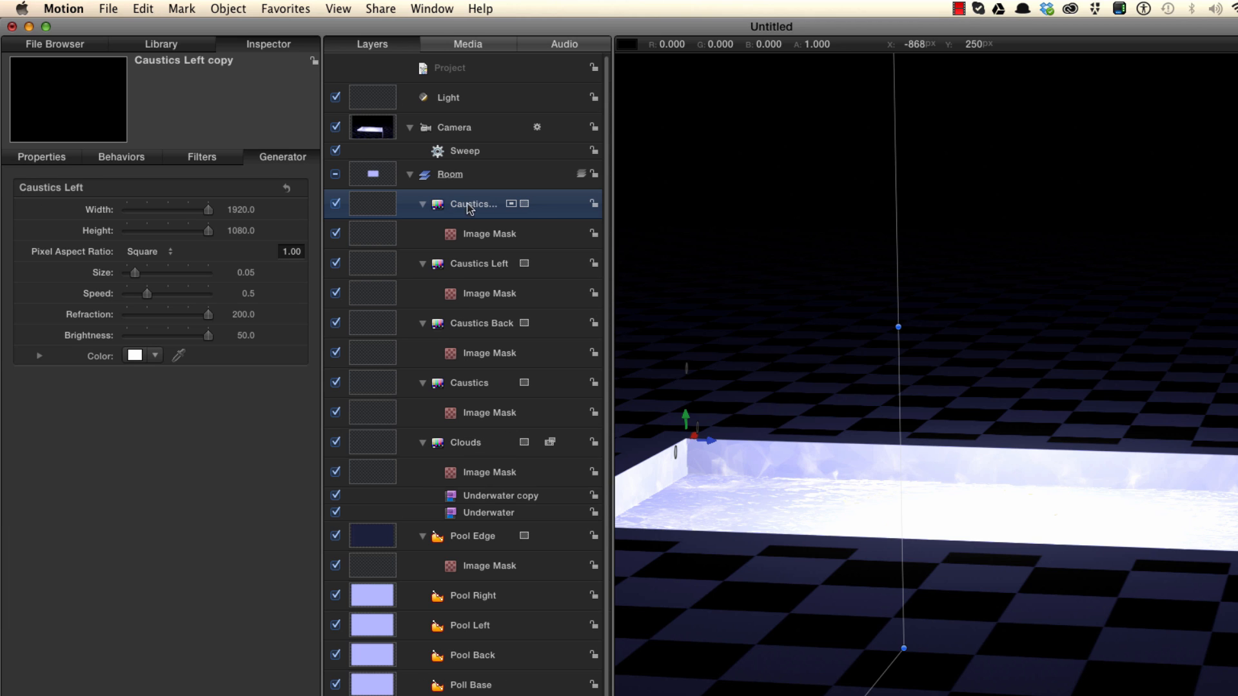
{"action": "double_click", "coordinate": [485, 205]}
{"action": "type", "text": "Caustics R"}
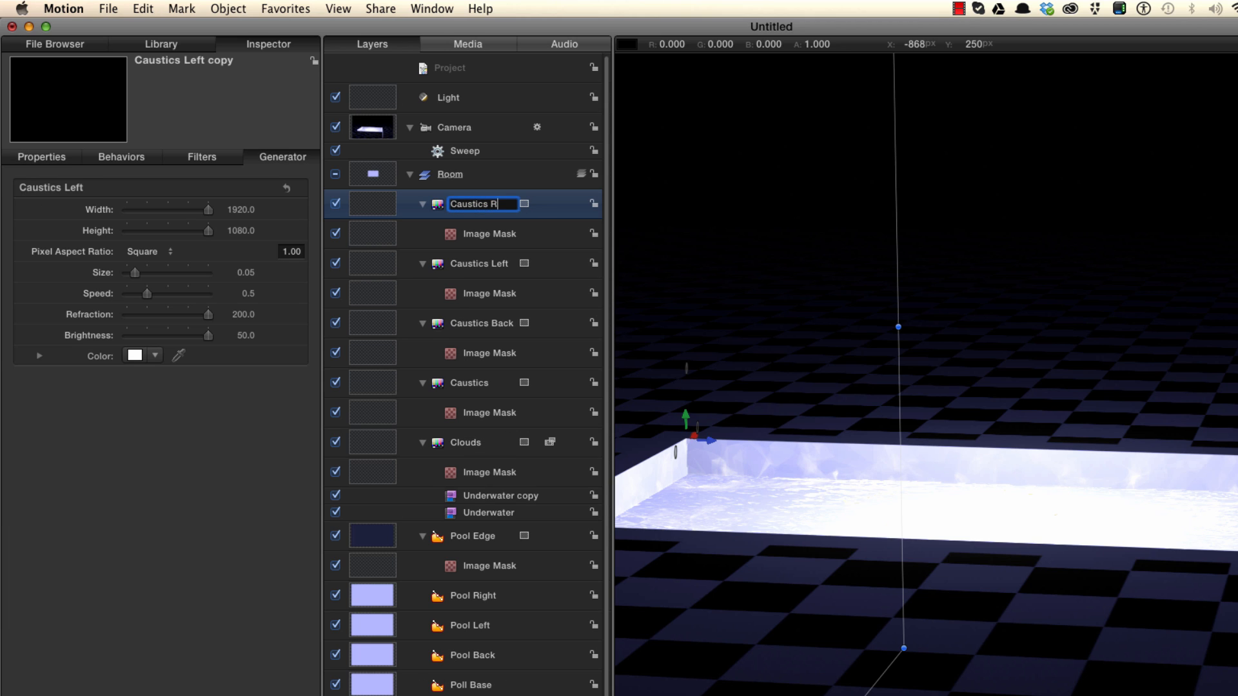
{"action": "type", "text": "ight"}
{"action": "key", "text": "Return"}
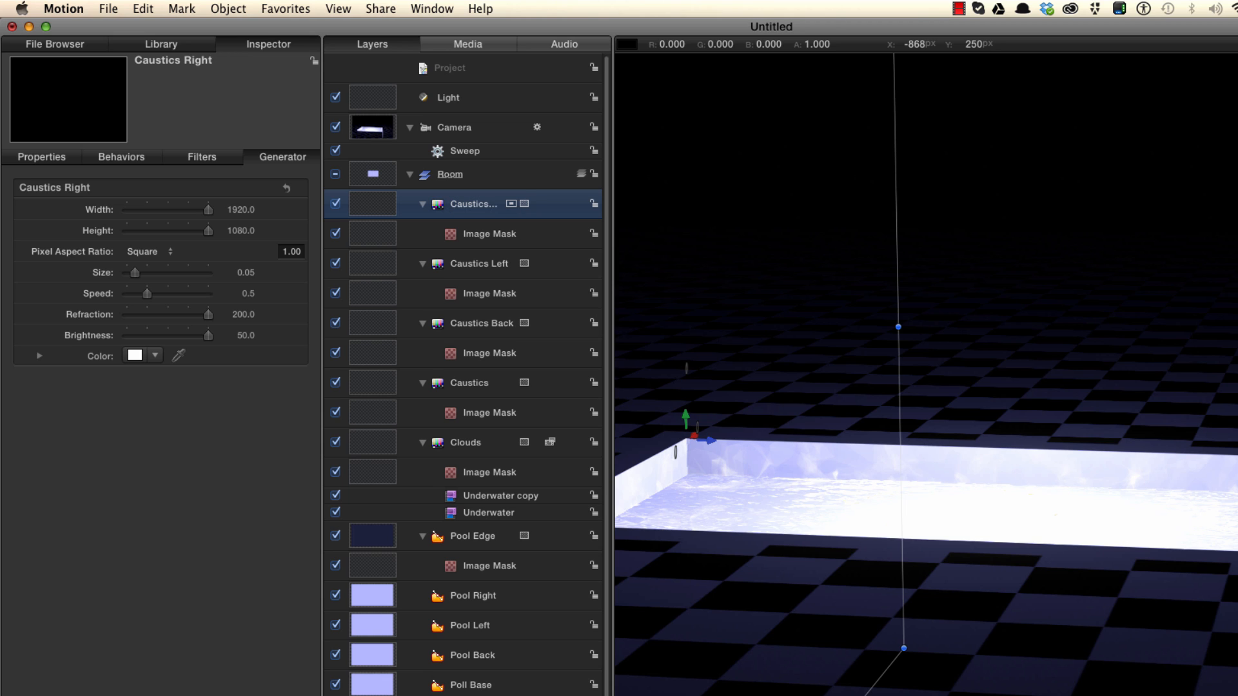
Place Caustics Right on the pool's right wall by setting its X position to 399 px
{"action": "key", "text": "F1"}
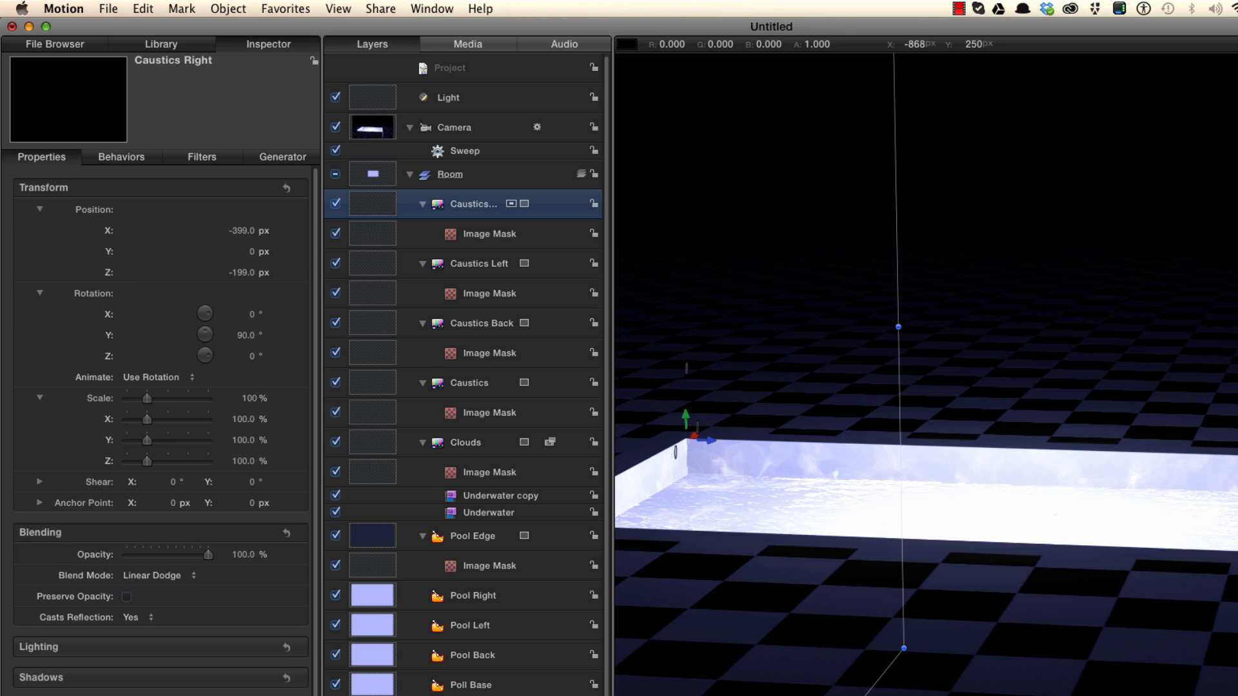
{"action": "left_click", "coordinate": [244, 231]}
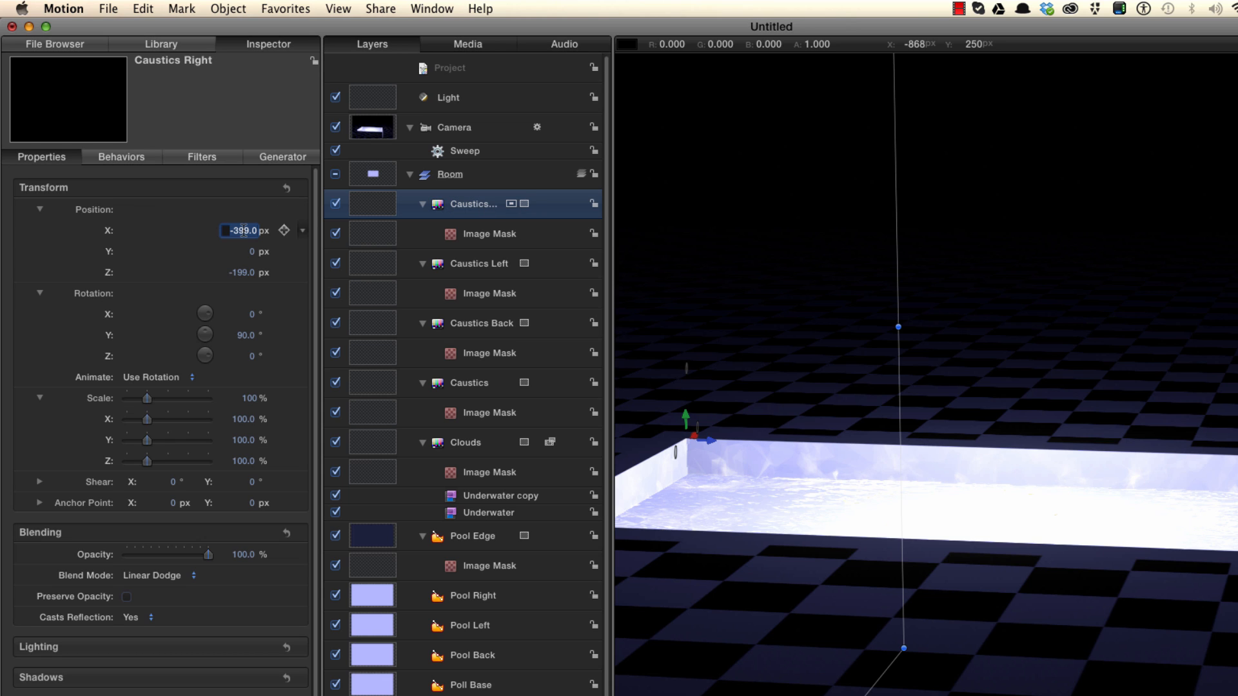
{"action": "type", "text": "399"}
{"action": "key", "text": "Return"}
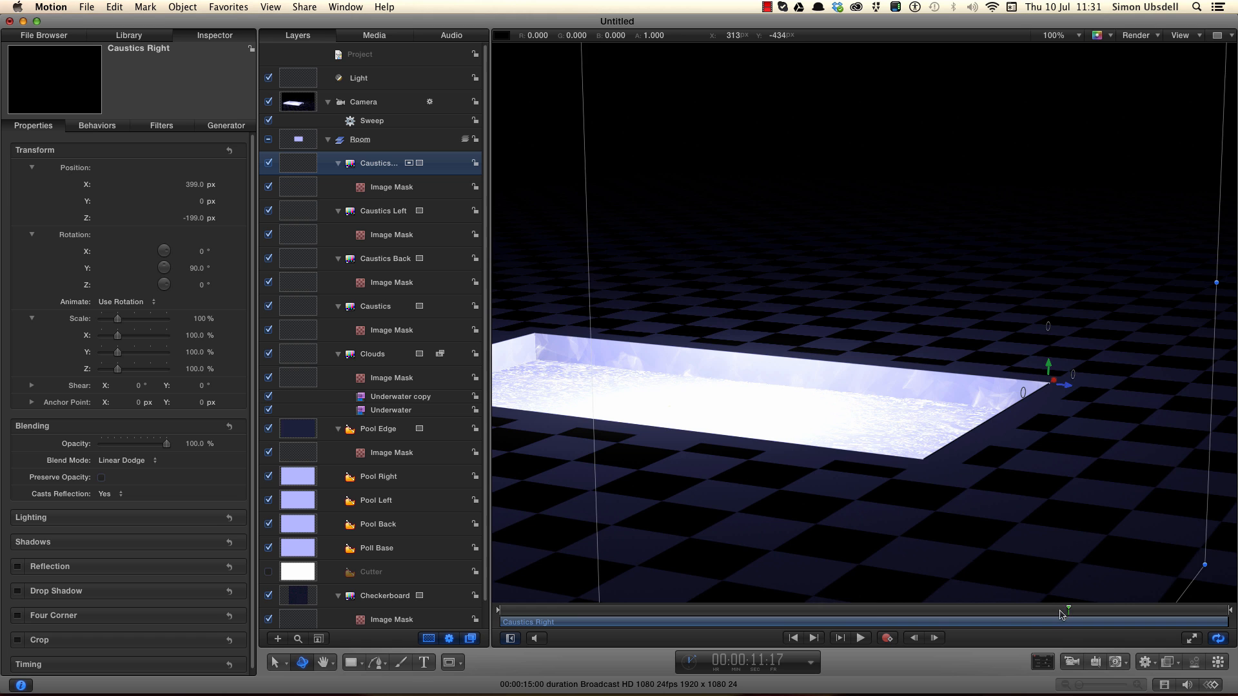
Reduce the point light's Intensity to 200% and check the pool at several moments of the camera sweep
{"action": "left_click_drag", "start_coordinate": [1064, 611], "coordinate": [577, 611]}
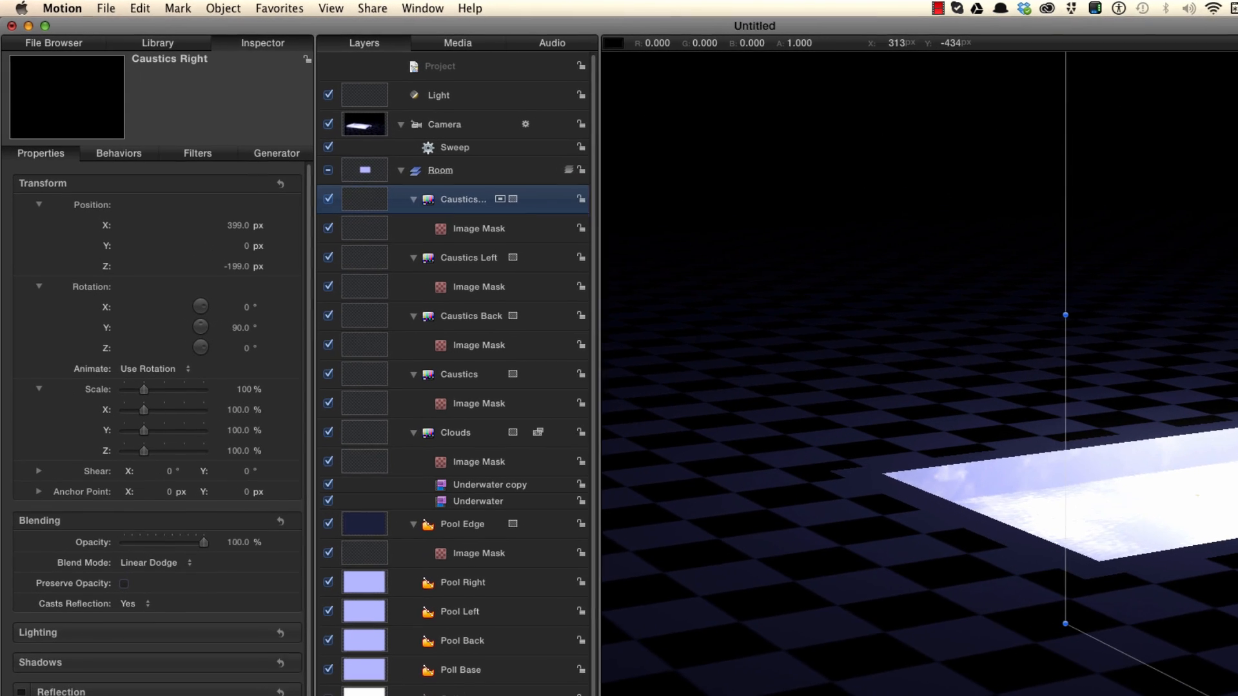
{"action": "left_click", "coordinate": [380, 98]}
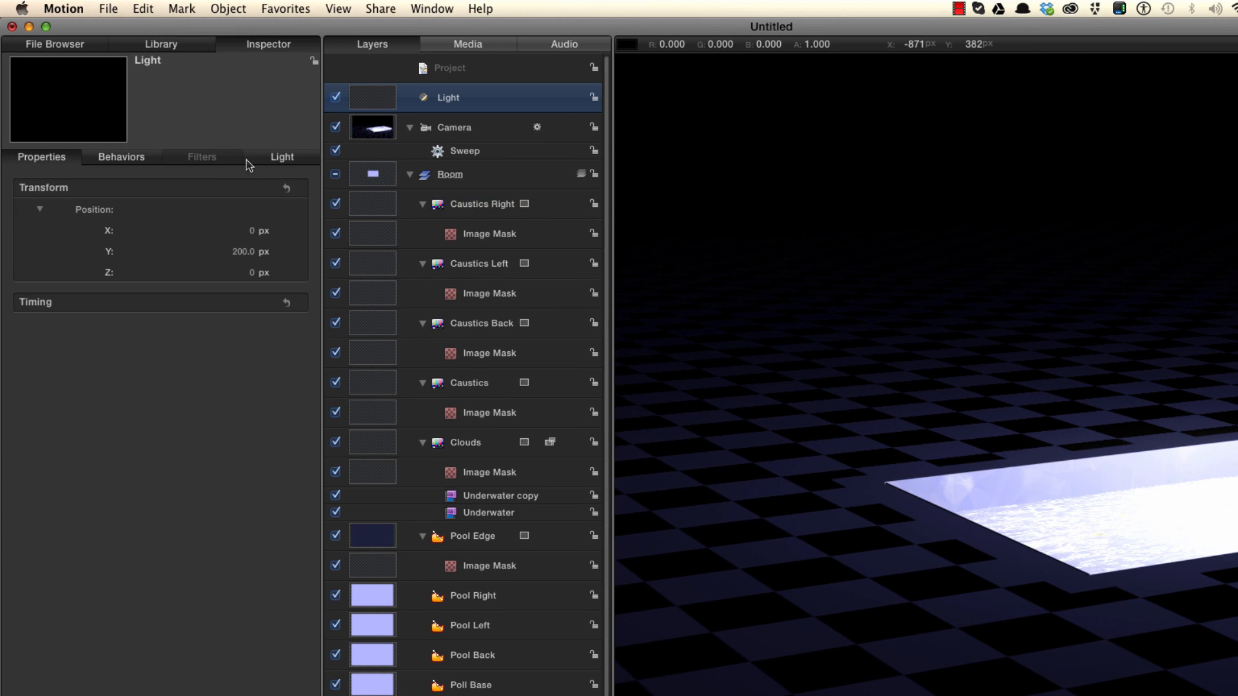
{"action": "left_click", "coordinate": [283, 158]}
{"action": "left_click", "coordinate": [246, 251]}
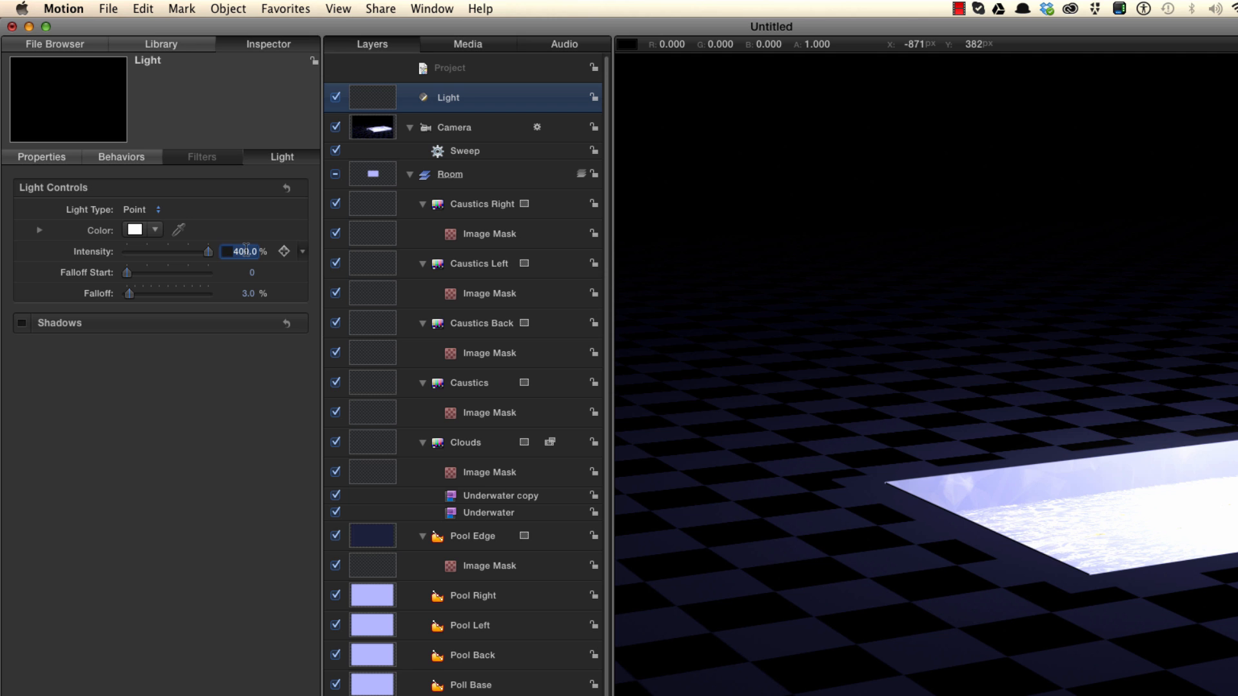
{"action": "type", "text": "3"}
{"action": "key", "text": "Return"}
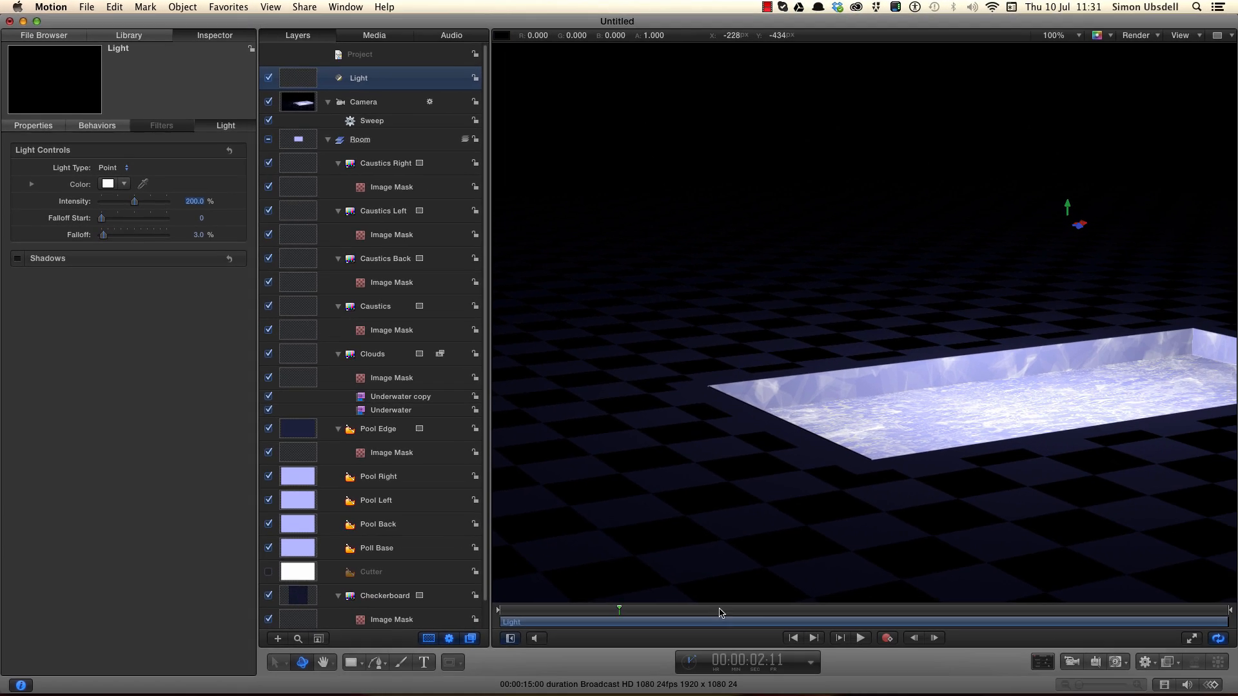
{"action": "left_click", "coordinate": [721, 611]}
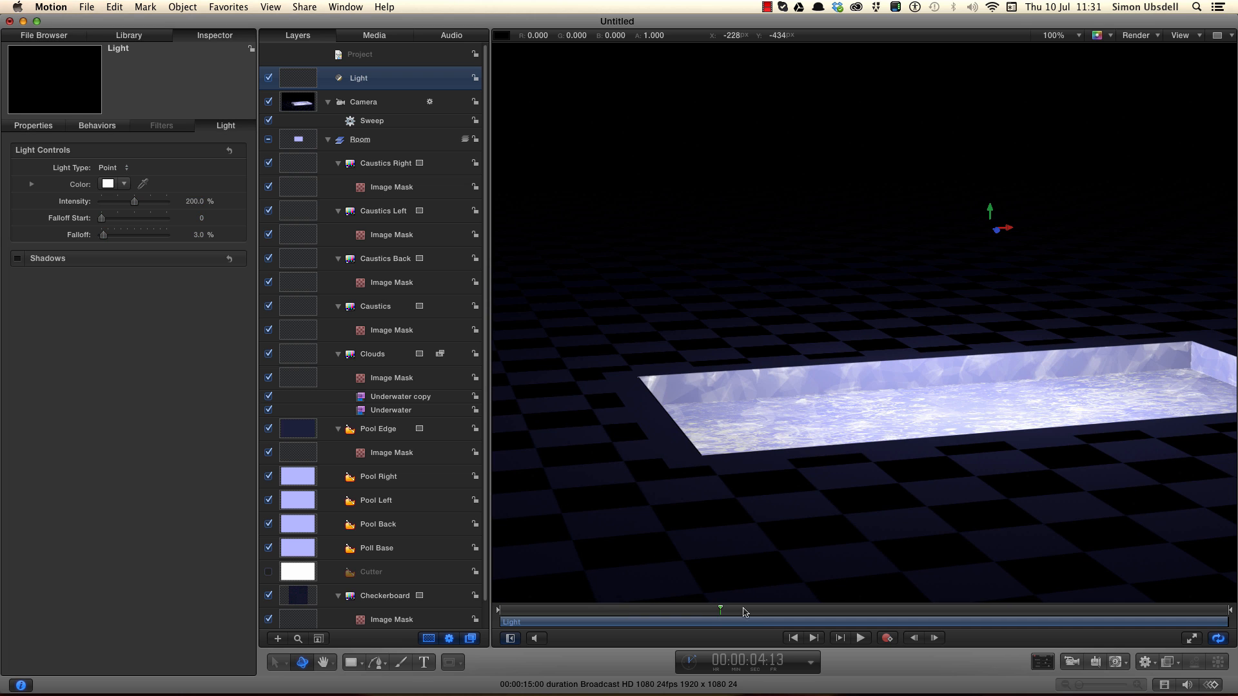
{"action": "left_click", "coordinate": [1052, 611]}
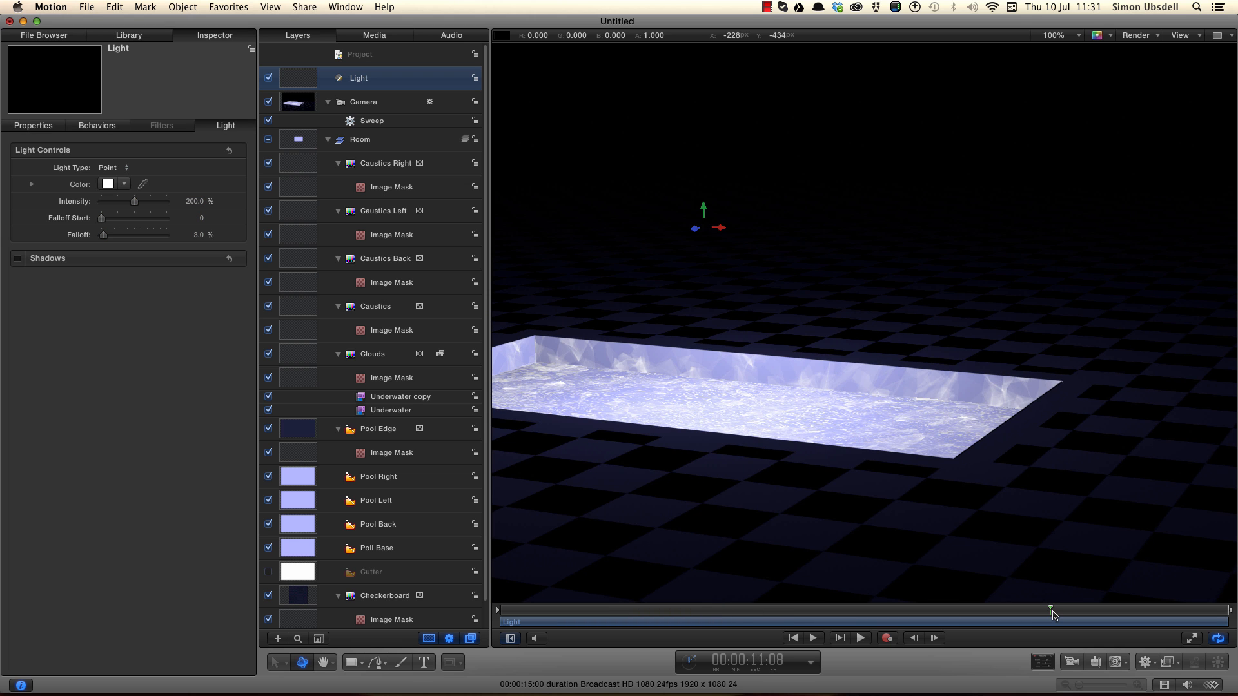
Set the opacity of the Caustics Back, Caustics Left and Caustics Right layers to 75%
{"action": "left_click", "coordinate": [298, 163]}
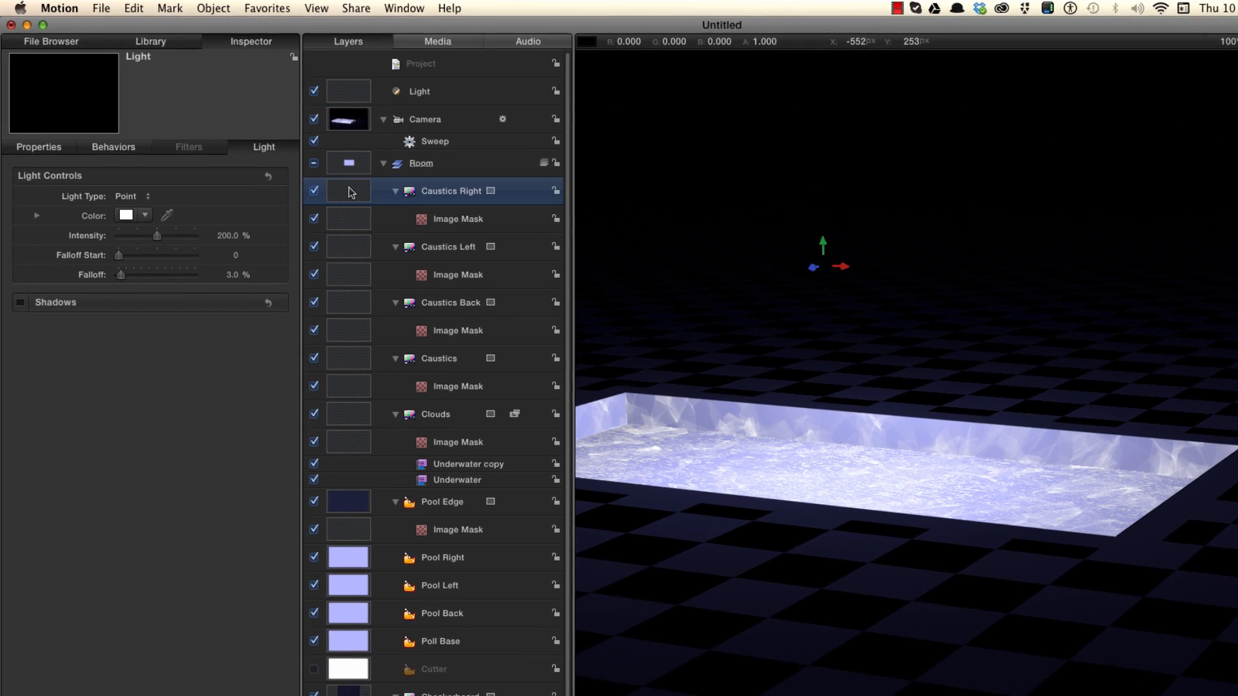
{"action": "left_click", "coordinate": [298, 258]}
{"action": "left_click", "coordinate": [373, 269], "text": "super"}
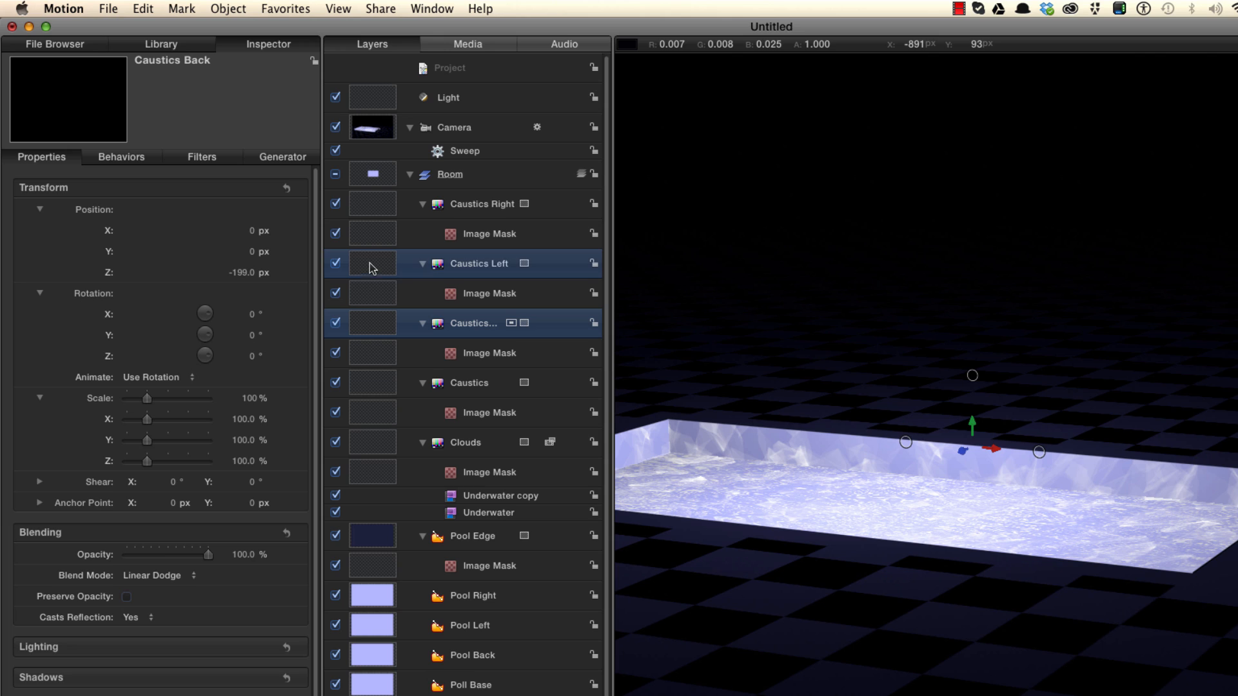
{"action": "left_click", "coordinate": [377, 209], "text": "super"}
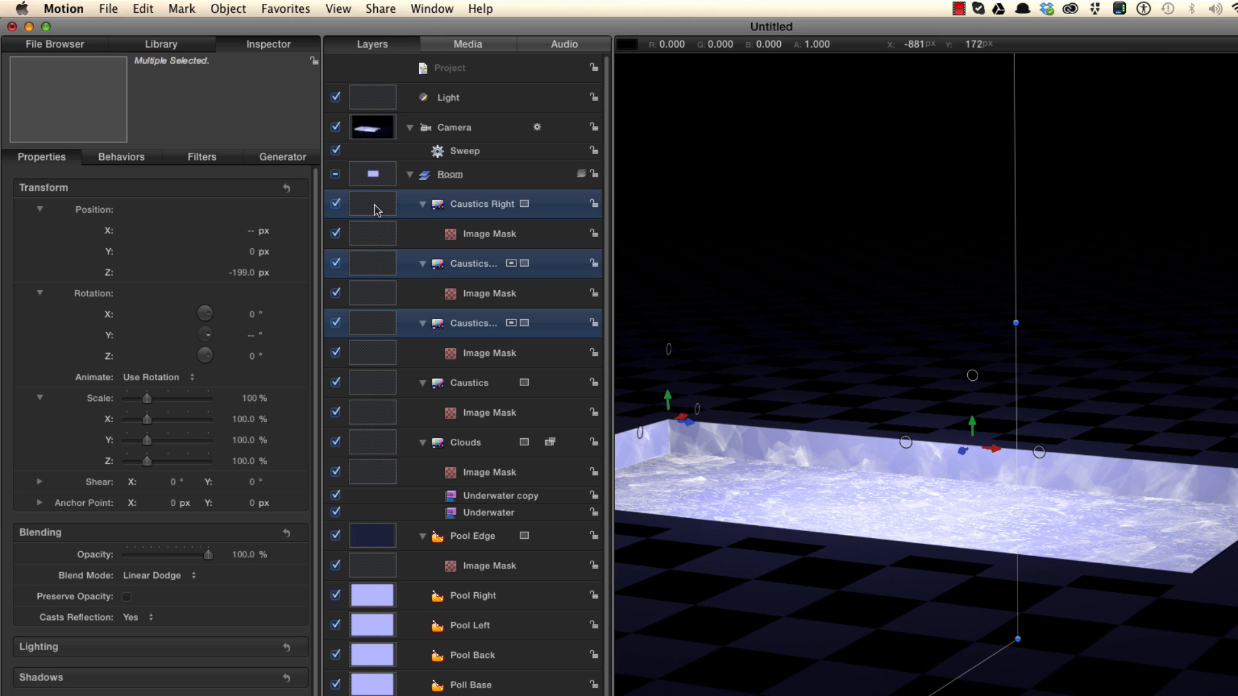
{"action": "left_click", "coordinate": [246, 556]}
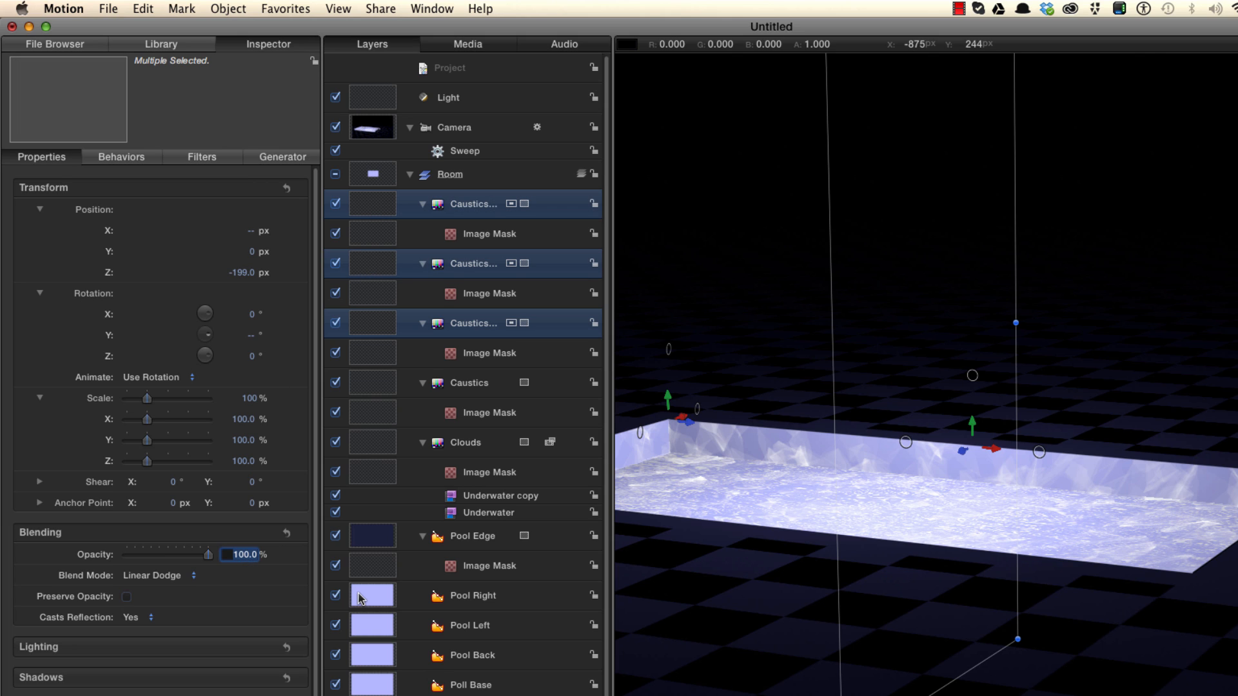
{"action": "type", "text": "75"}
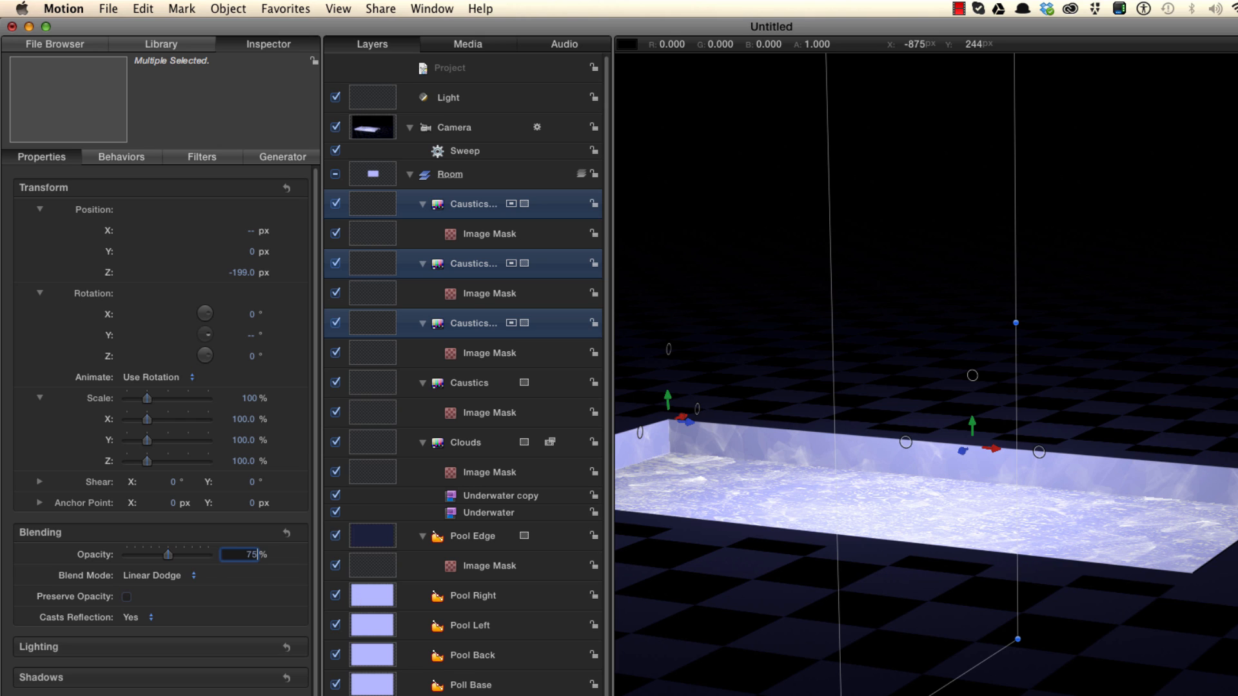
{"action": "key", "text": "Return"}
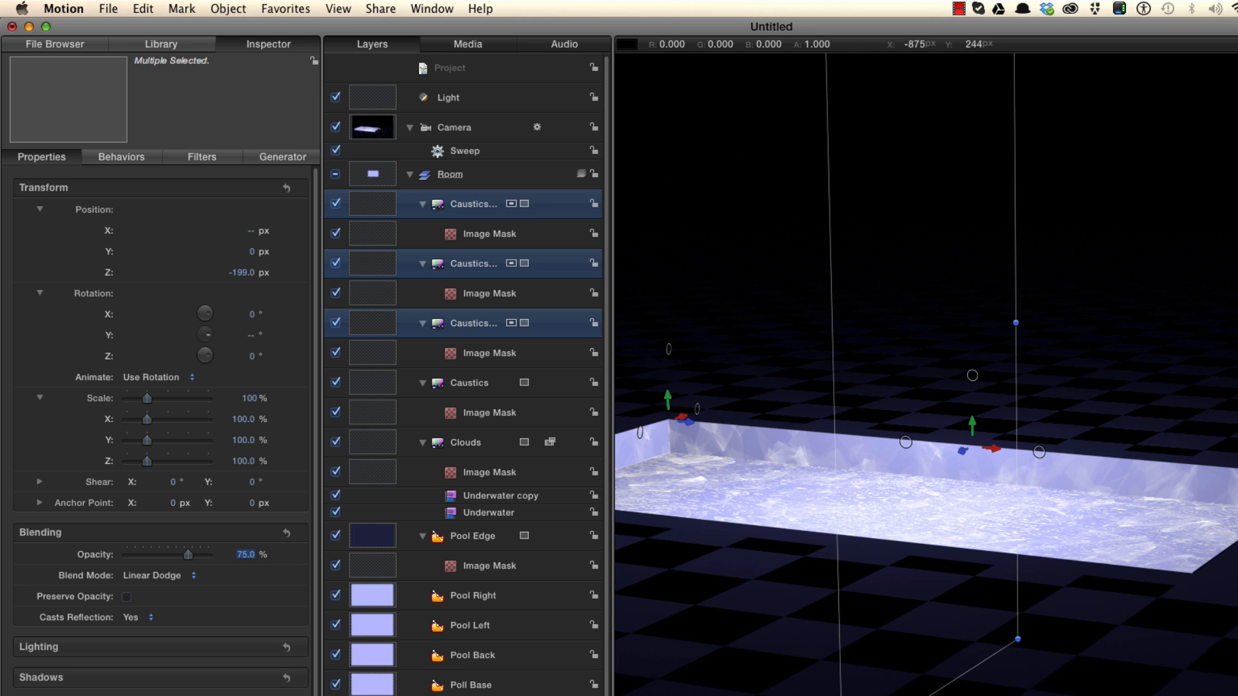
{"action": "key", "text": "super+/"}
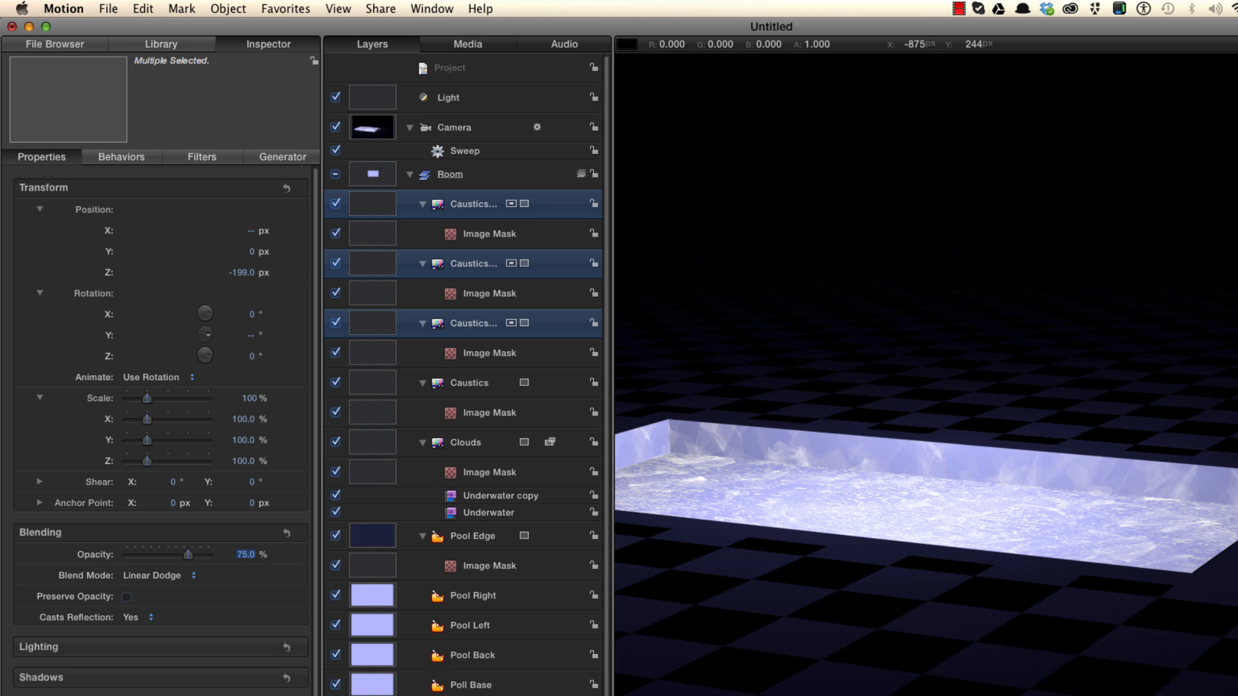
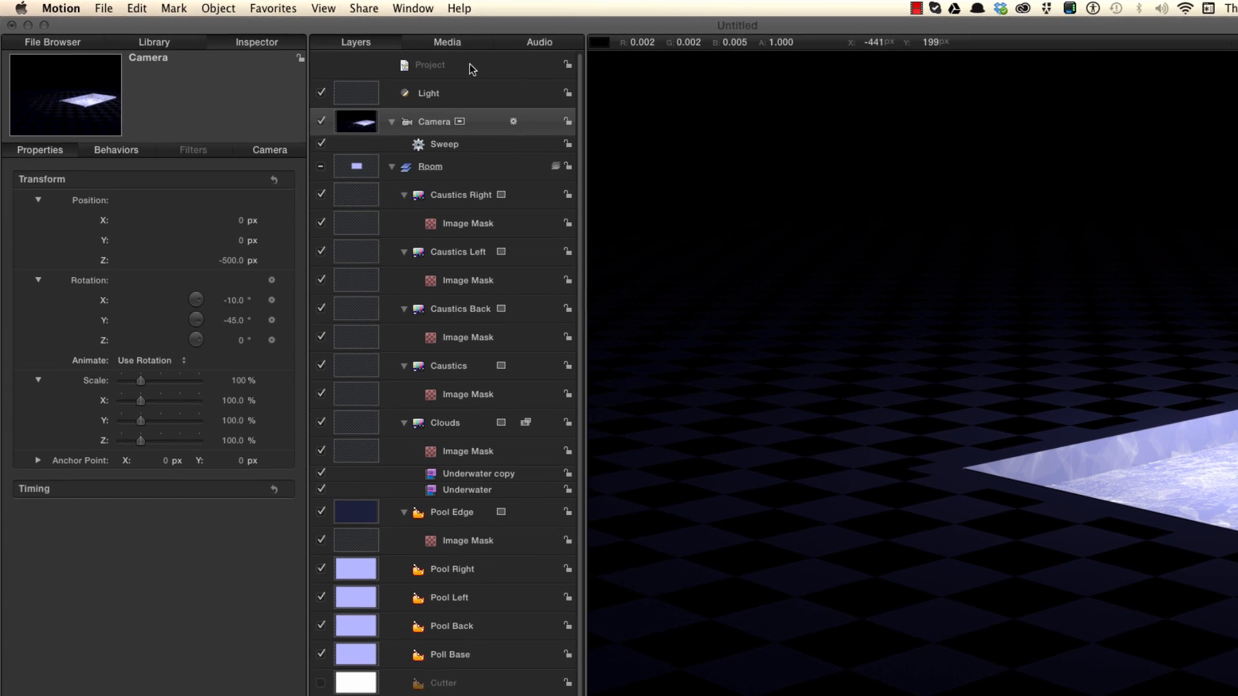
Add a new group at the project level and switch it to 2D
{"action": "left_click", "coordinate": [469, 65]}
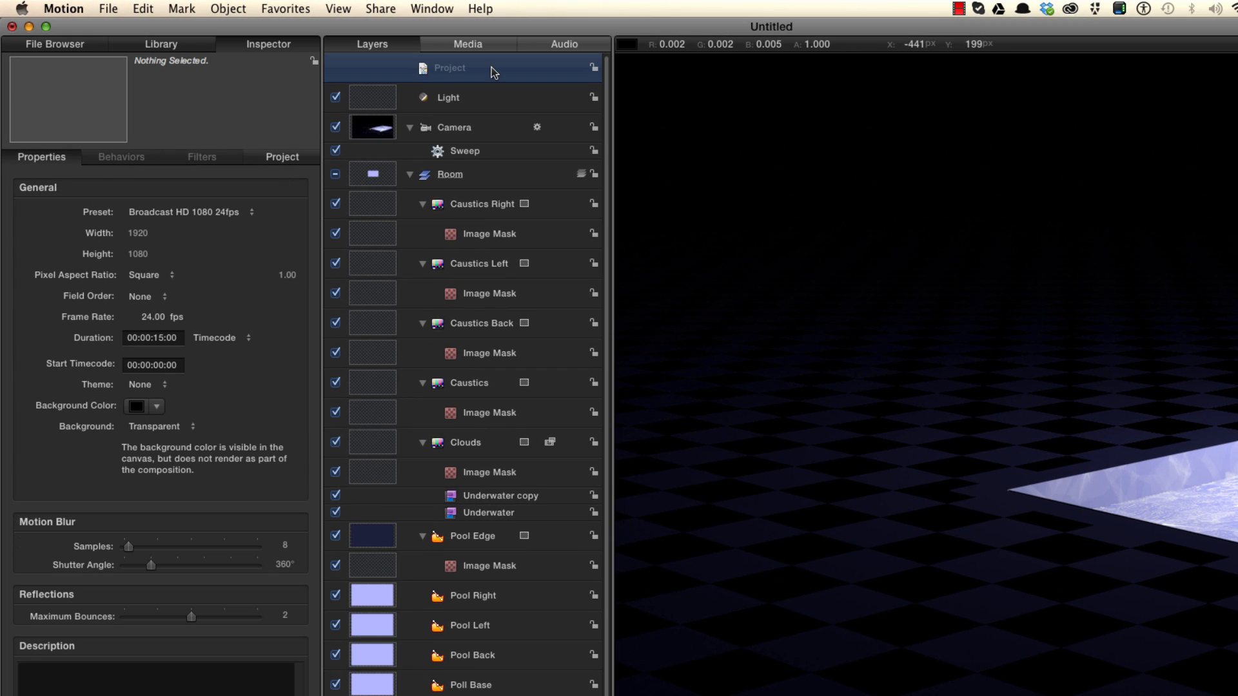
{"action": "key", "text": "super+shift+n"}
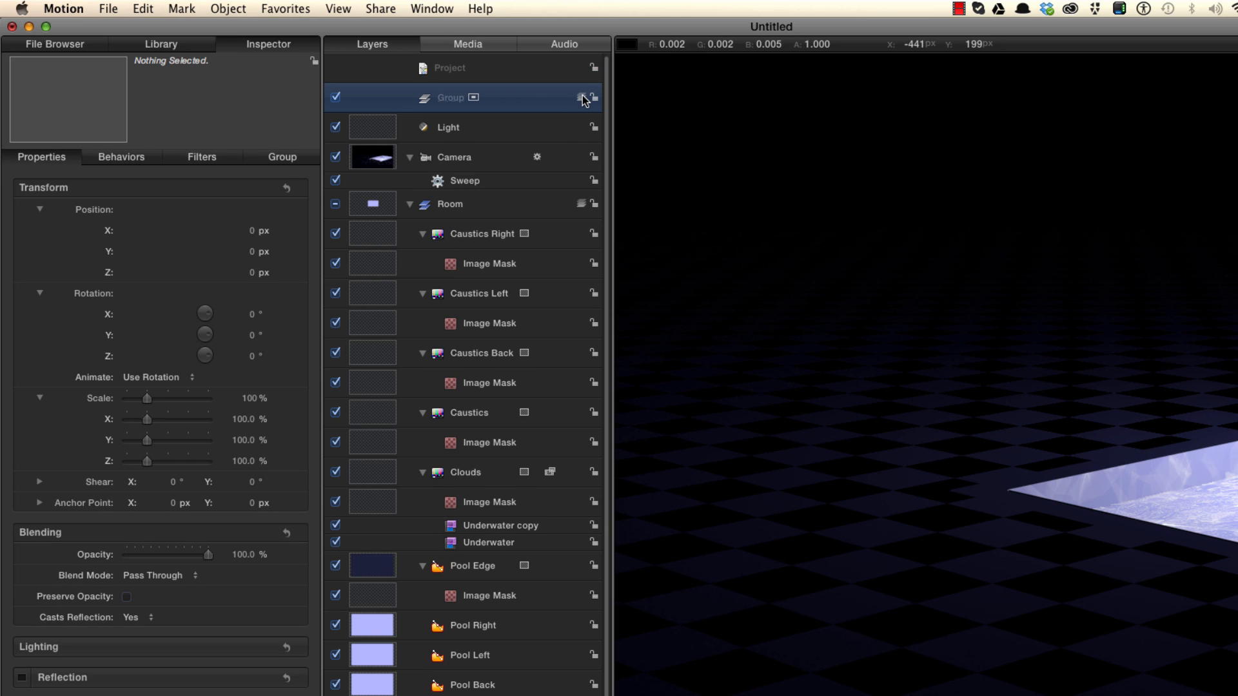
{"action": "key", "text": "ctrl+d"}
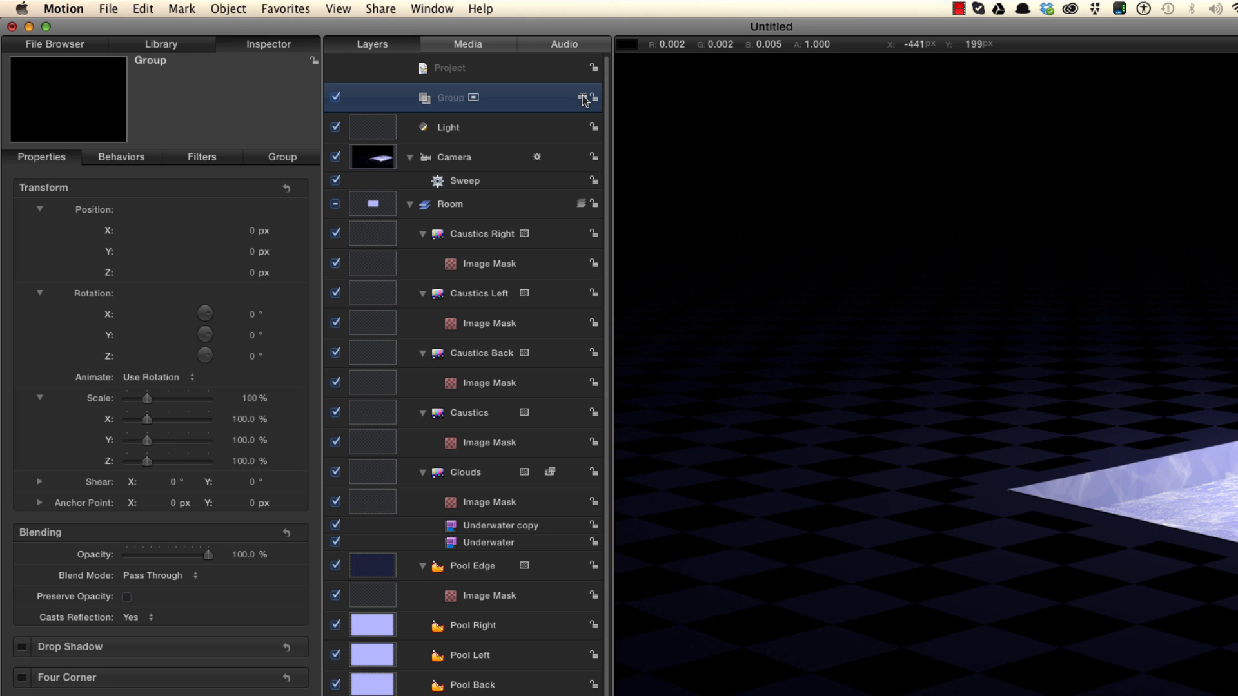
Set up the Circle tool with a pale cream fill and a dark grey outline
{"action": "key", "text": "F7"}
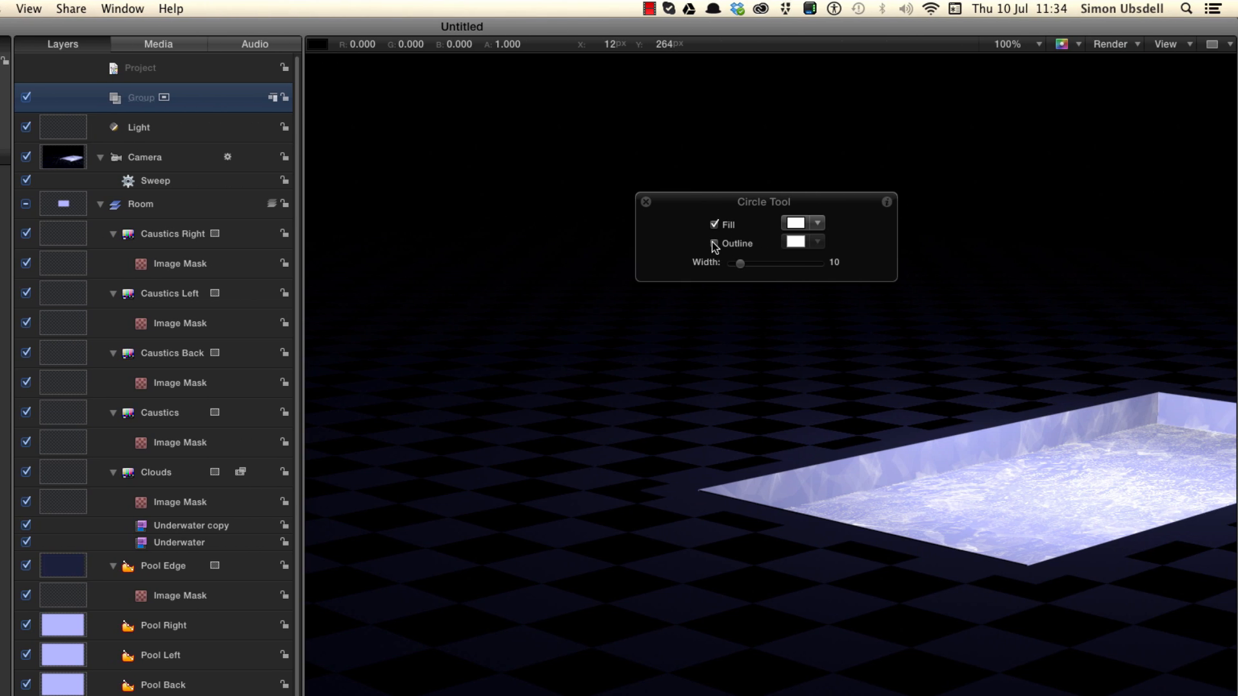
{"action": "left_click", "coordinate": [714, 243]}
{"action": "left_click", "coordinate": [795, 224]}
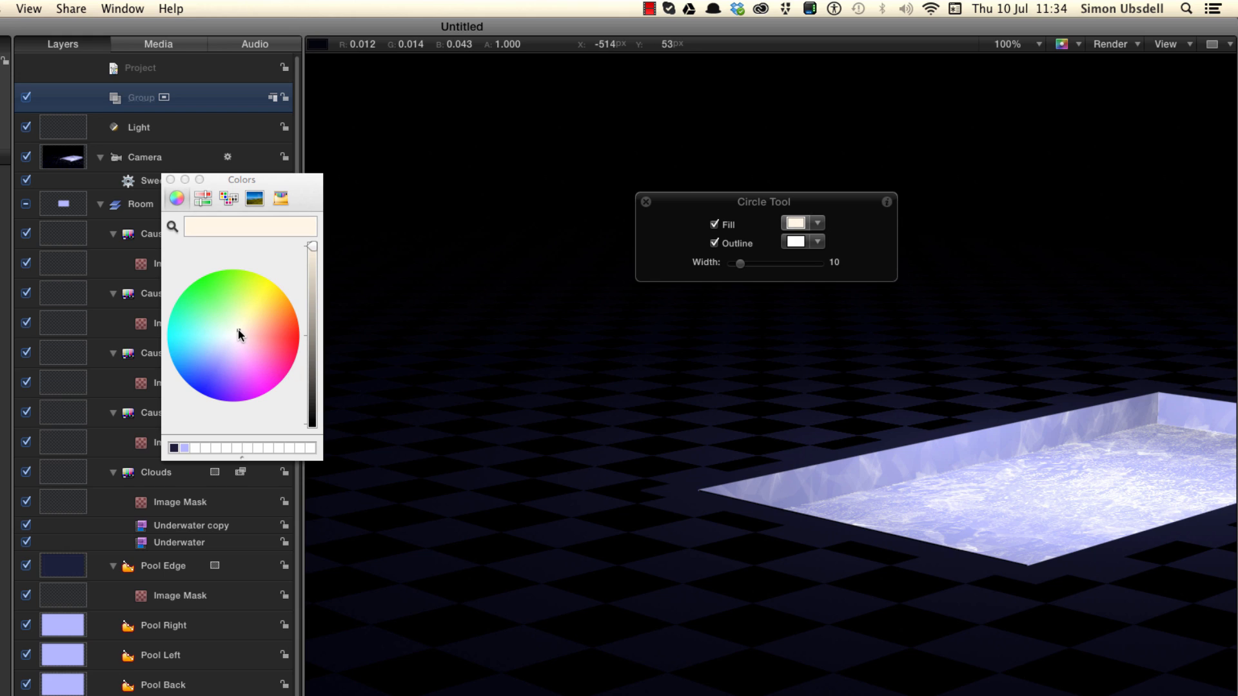
{"action": "left_click", "coordinate": [795, 241]}
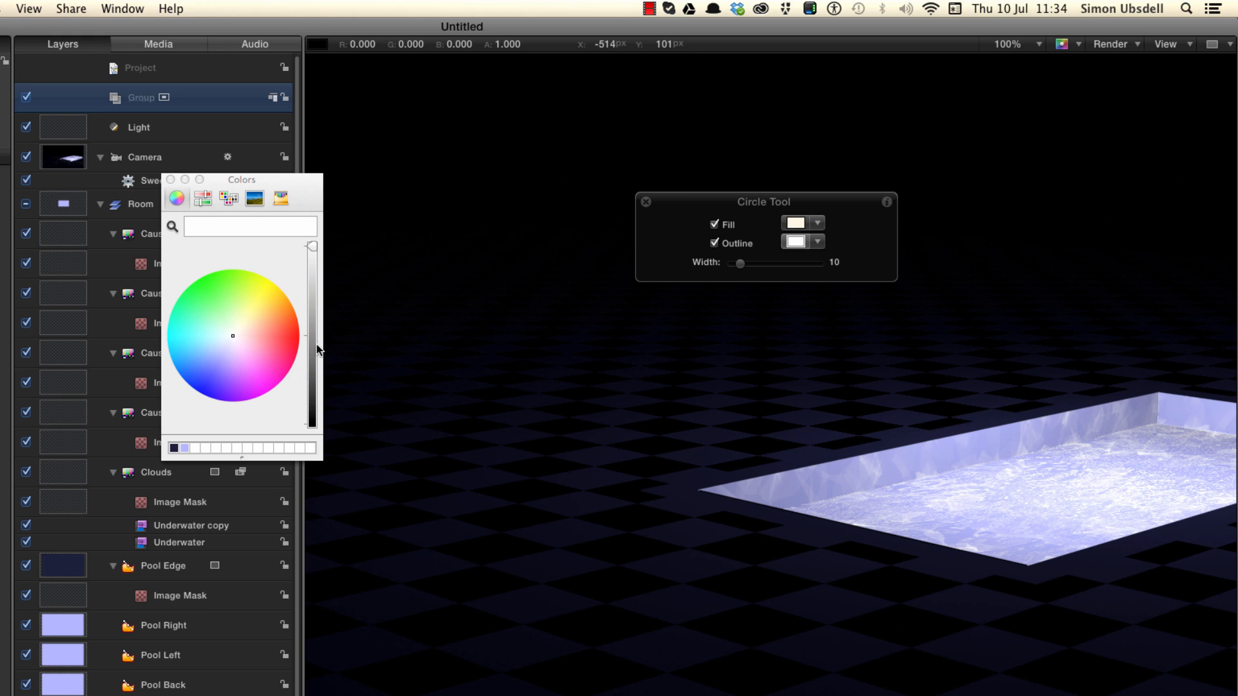
{"action": "left_click_drag", "start_coordinate": [312, 247], "coordinate": [314, 398]}
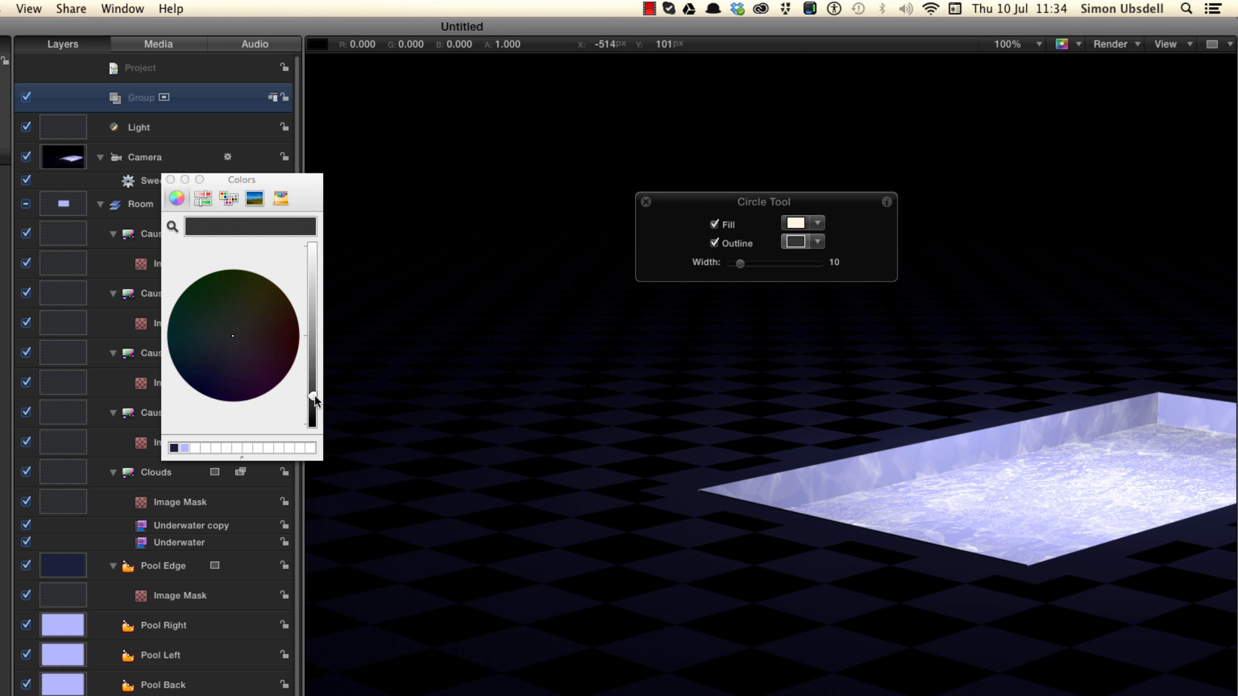
{"action": "left_click", "coordinate": [170, 180]}
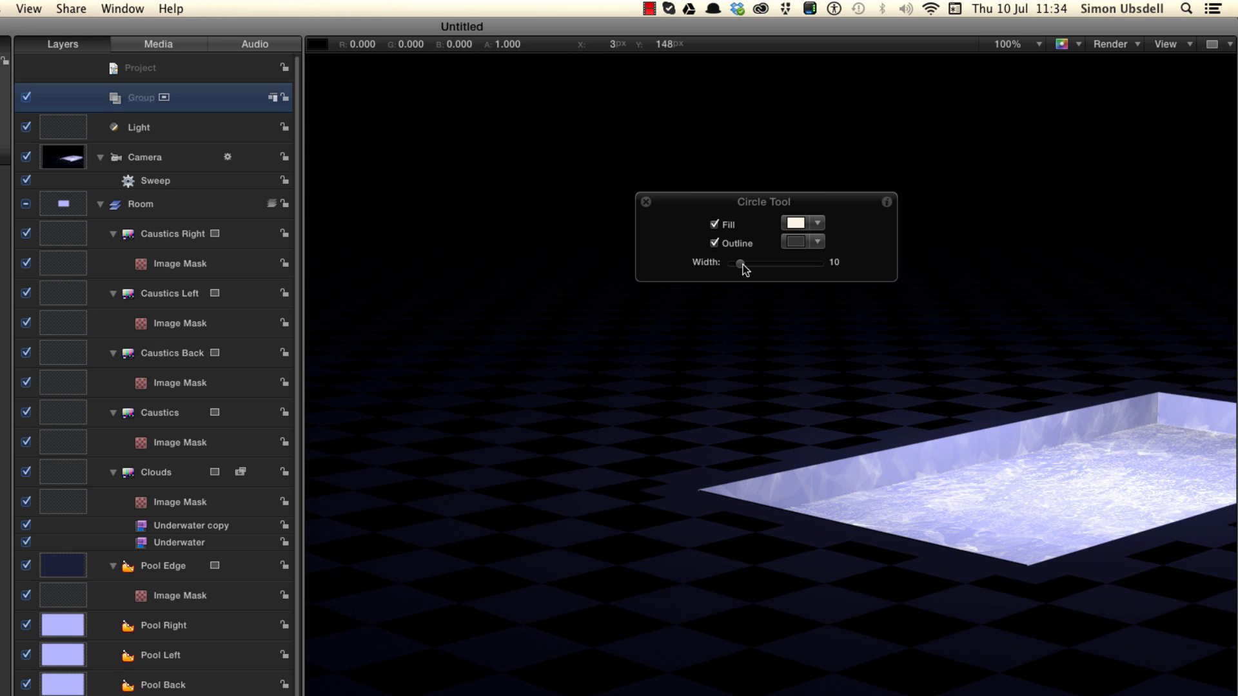
{"action": "left_click", "coordinate": [647, 202]}
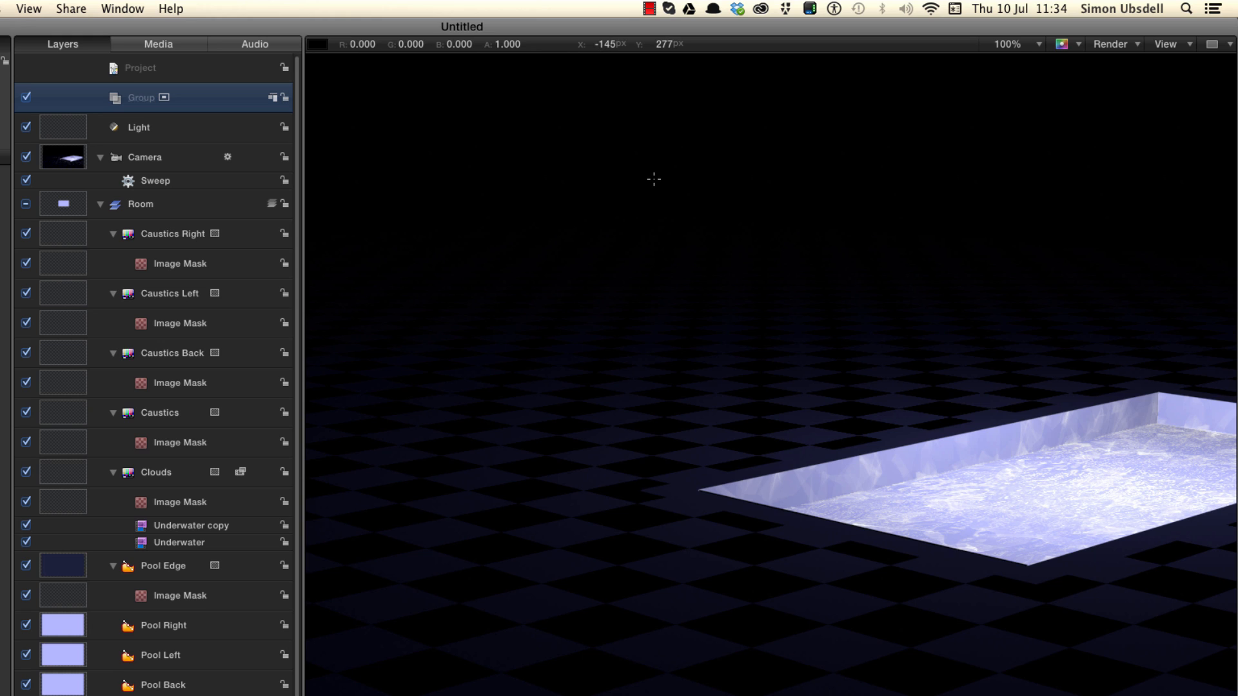
Draw a small circle in the new 2D group and reset its transform to centre it
{"action": "left_click_drag", "start_coordinate": [654, 182], "coordinate": [692, 232]}
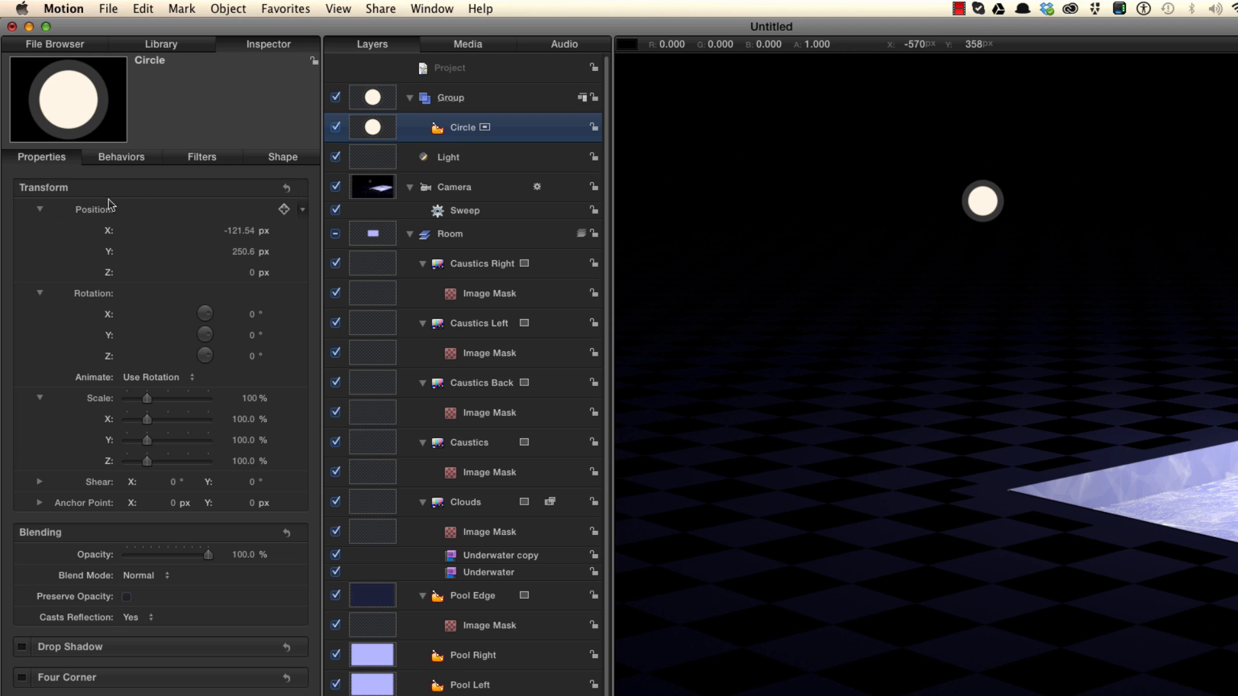
{"action": "left_click", "coordinate": [288, 190]}
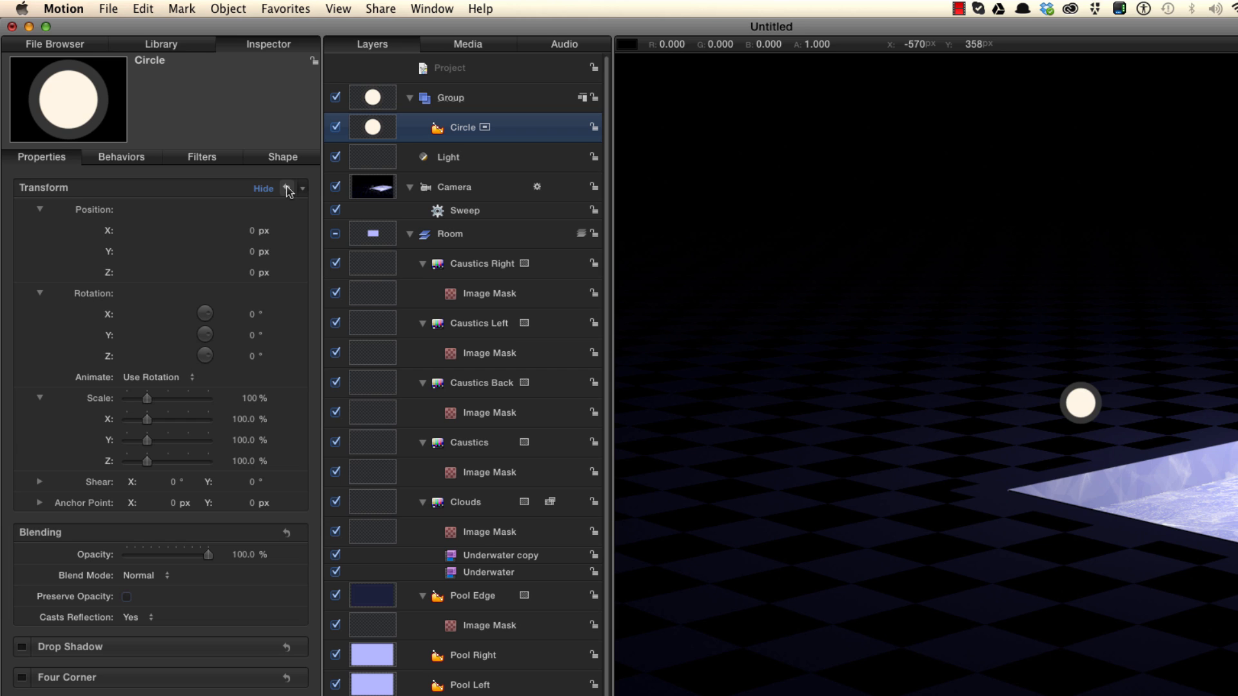
Replicate the circle in the 2D group and set the replicator's arrangement to Outline
{"action": "key", "text": "l"}
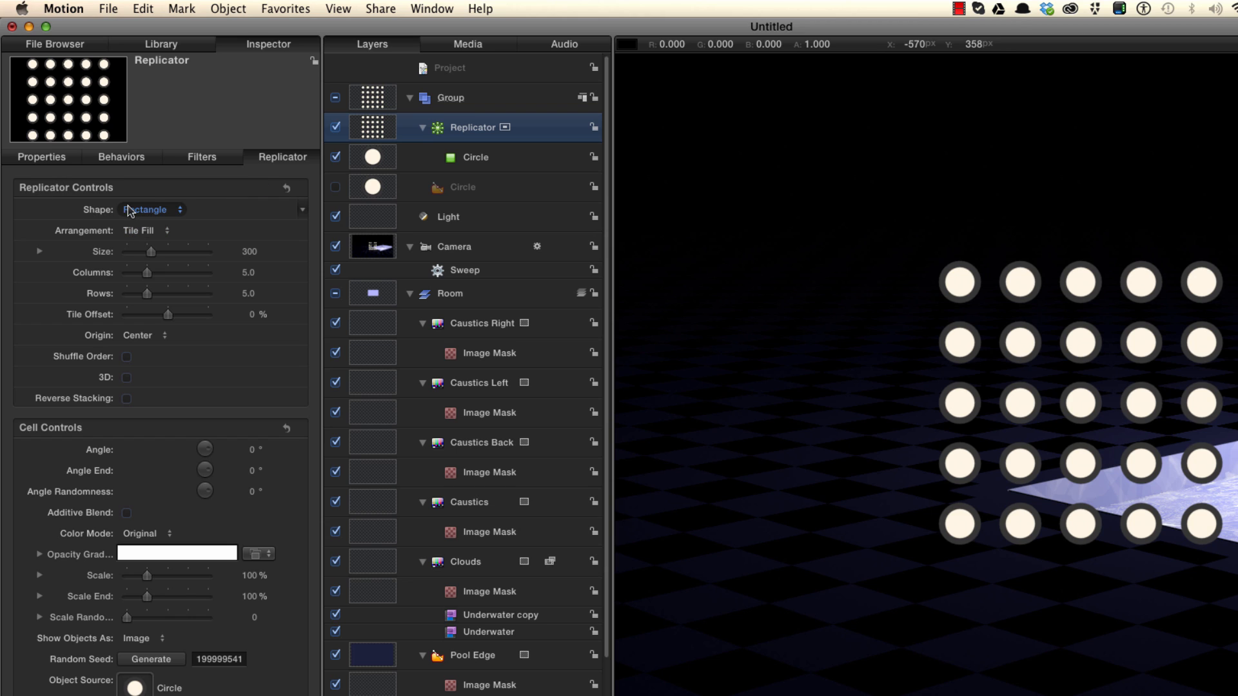
{"action": "left_click", "coordinate": [145, 232]}
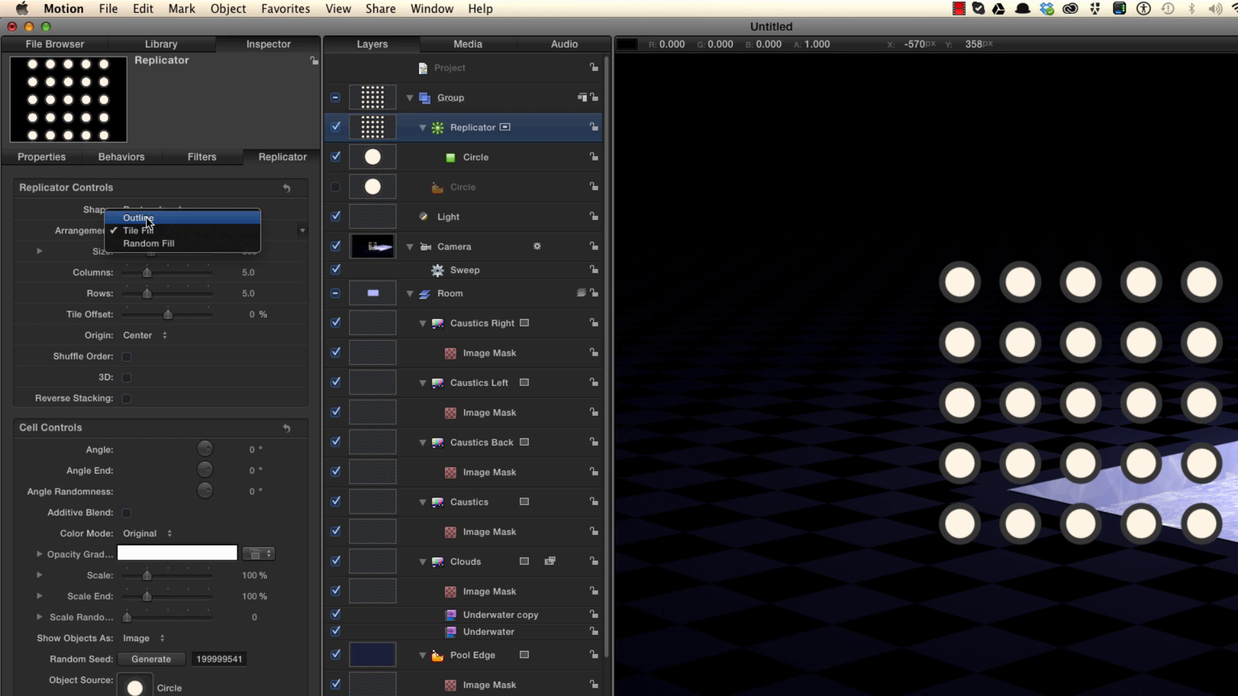
{"action": "left_click", "coordinate": [146, 218]}
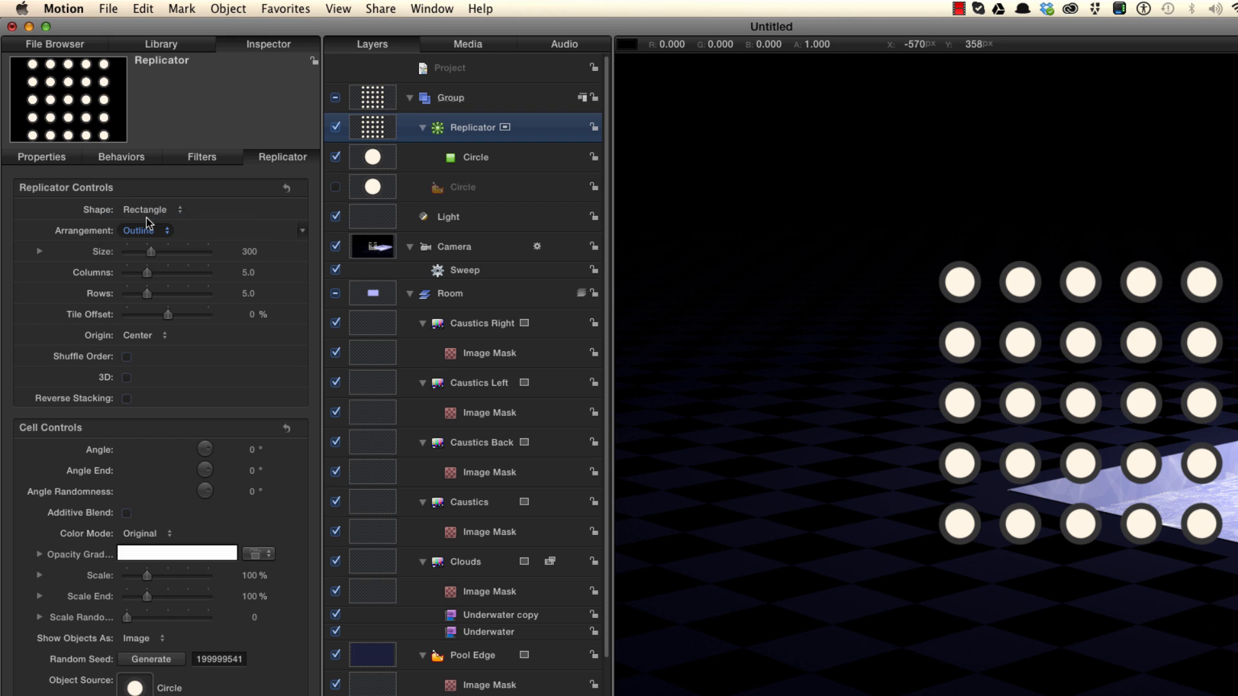
Set the replicator's rectangle to a width of 1000 and a height of 600, with 16 points
{"action": "left_click", "coordinate": [39, 252]}
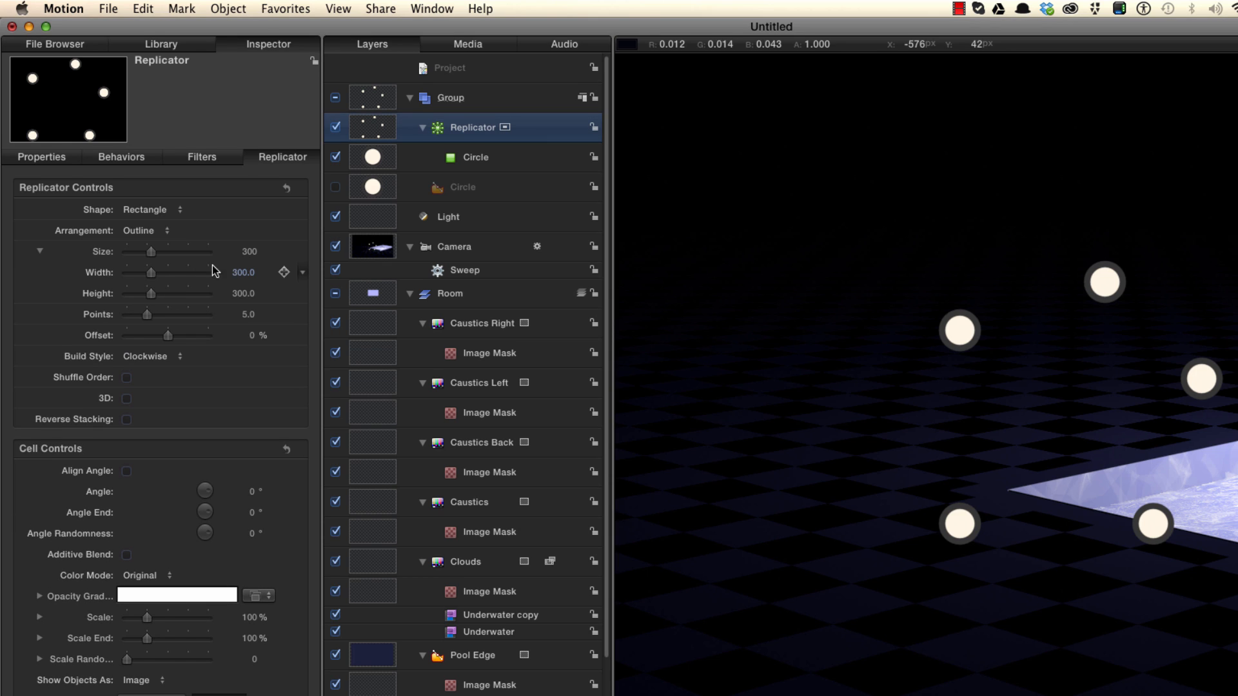
{"action": "left_click", "coordinate": [245, 272]}
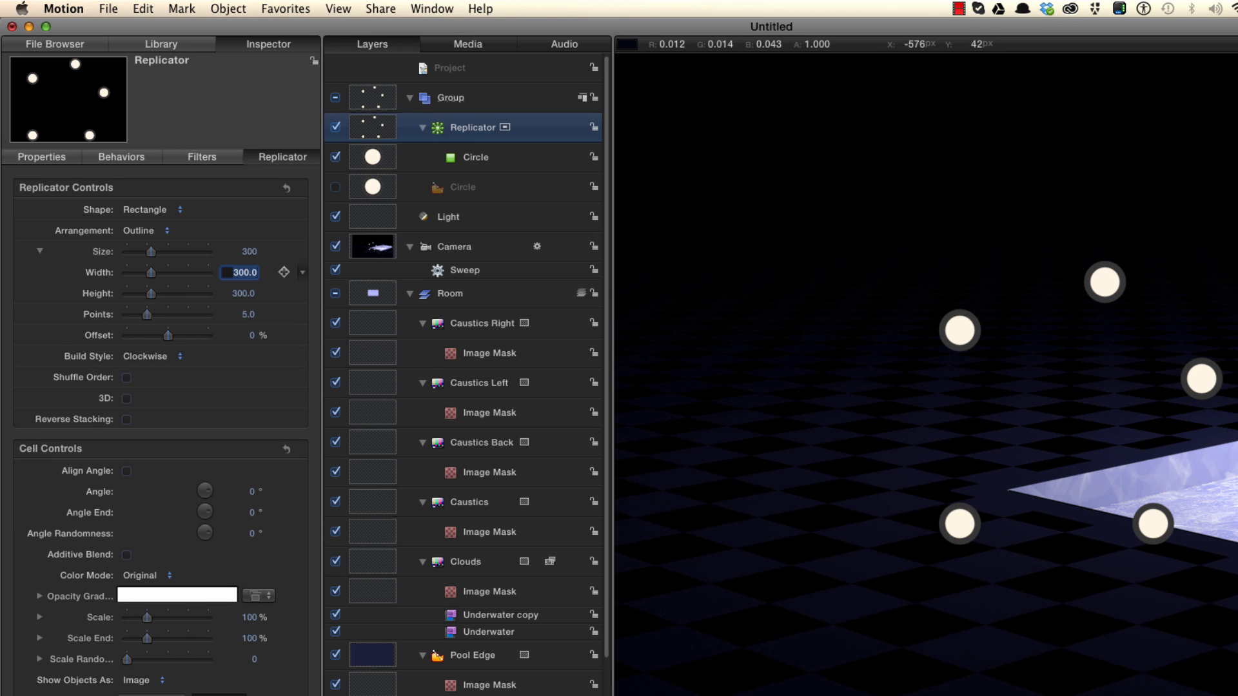
{"action": "type", "text": "1000"}
{"action": "key", "text": "Tab"}
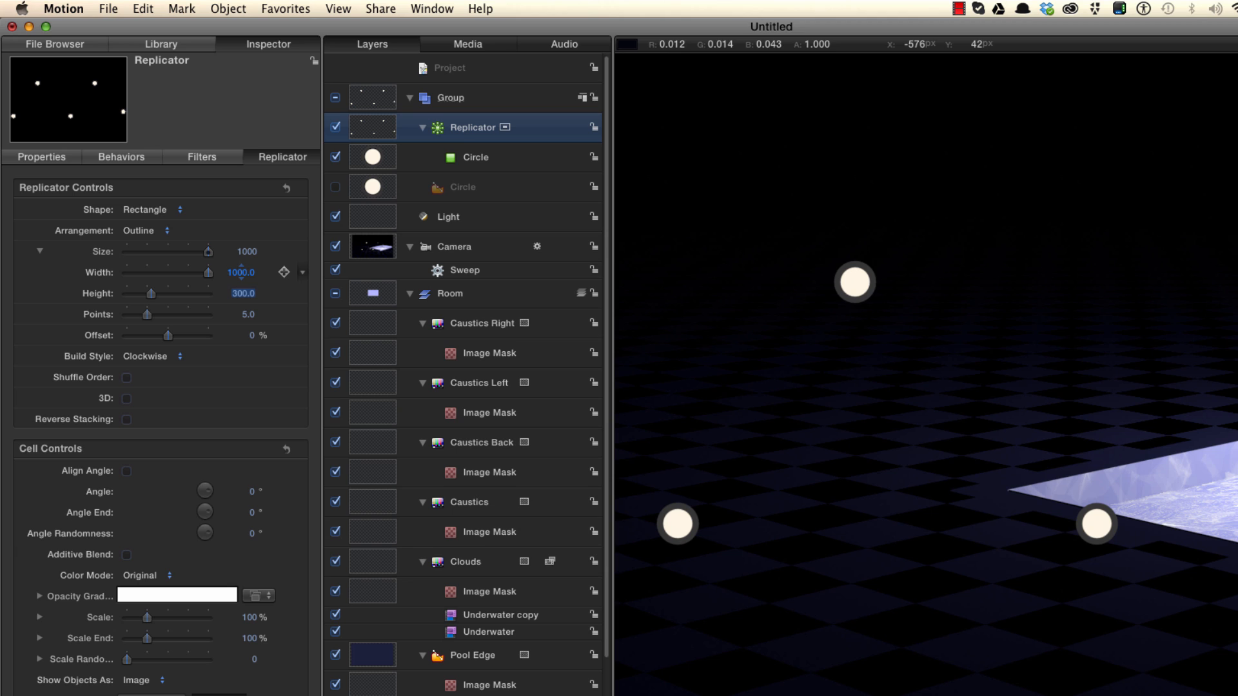
{"action": "type", "text": "600"}
{"action": "key", "text": "Tab"}
{"action": "type", "text": "16"}
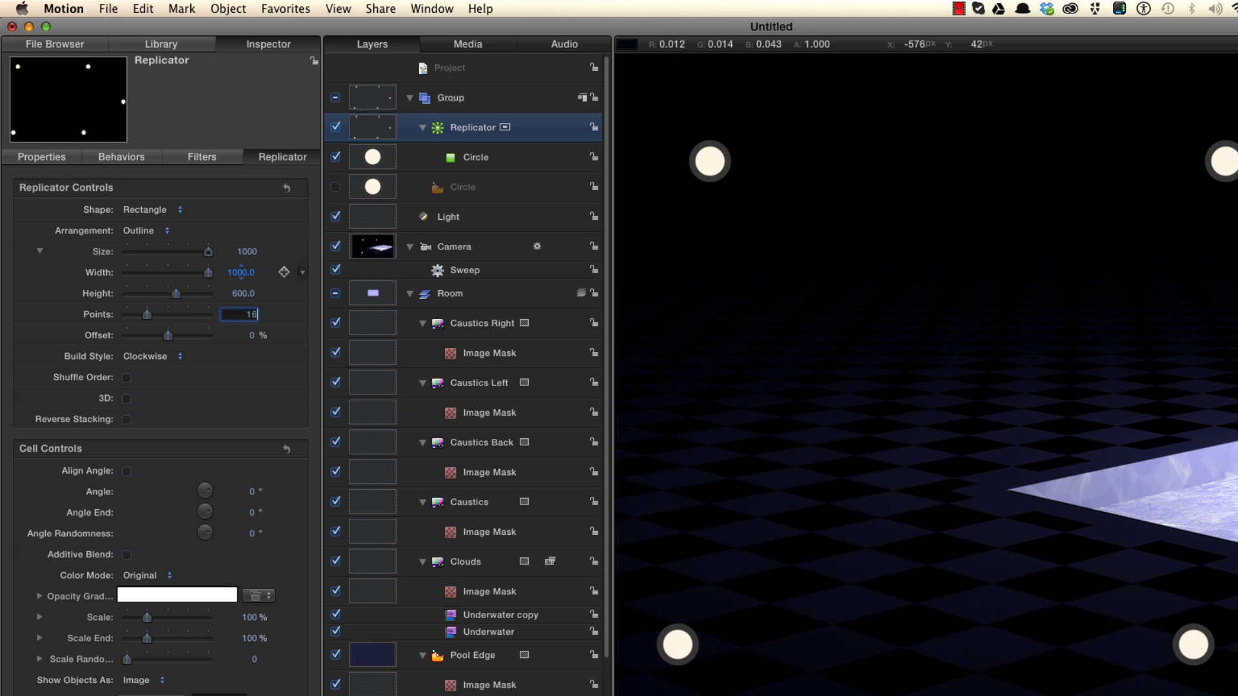
{"action": "key", "text": "Return"}
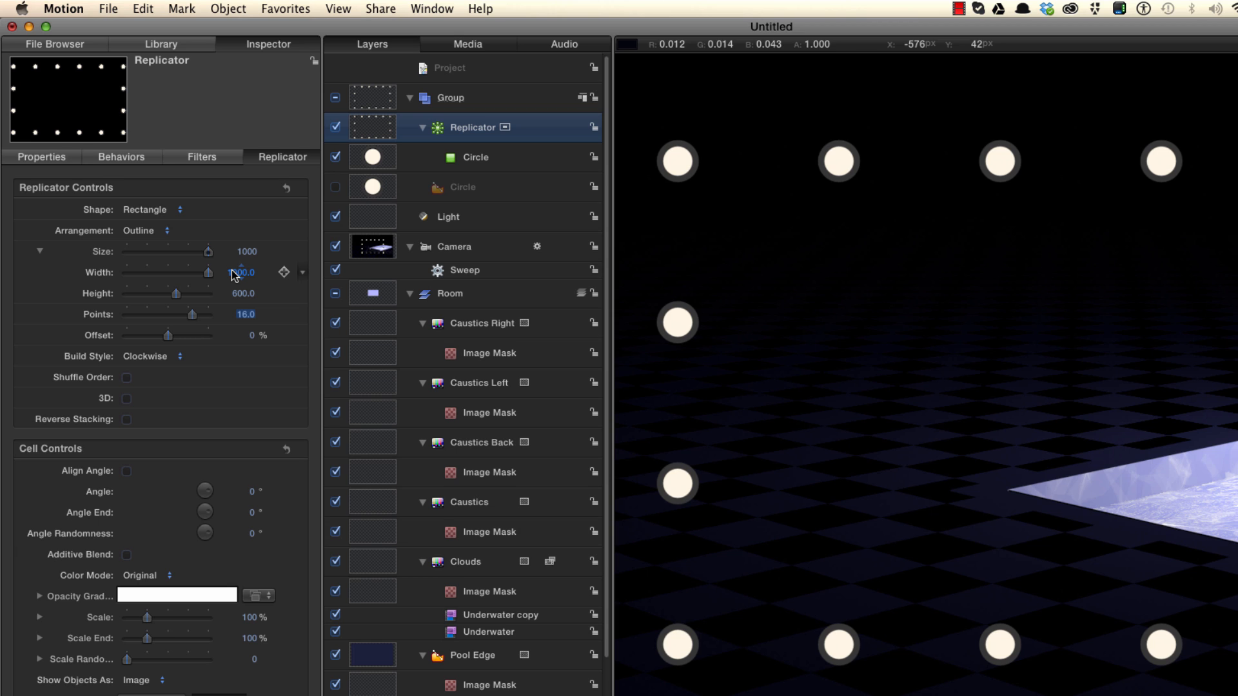
Rotate the replicator to -90° on the X axis
{"action": "key", "text": "F1"}
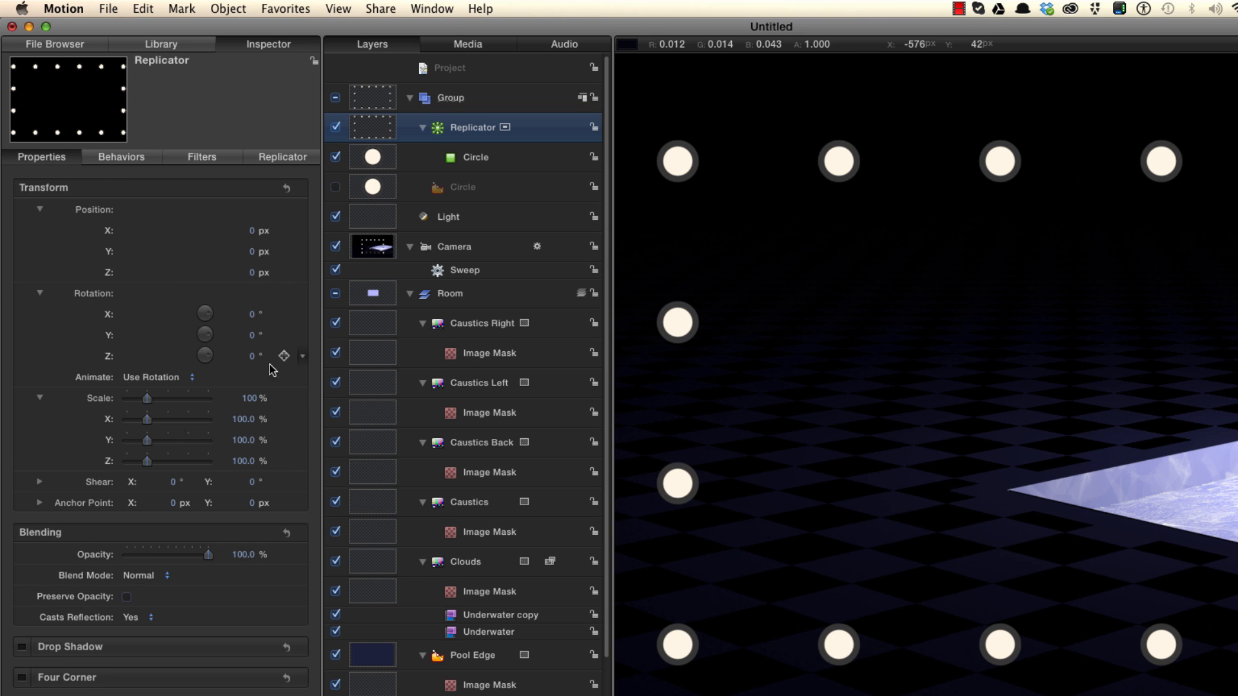
{"action": "left_click", "coordinate": [252, 316]}
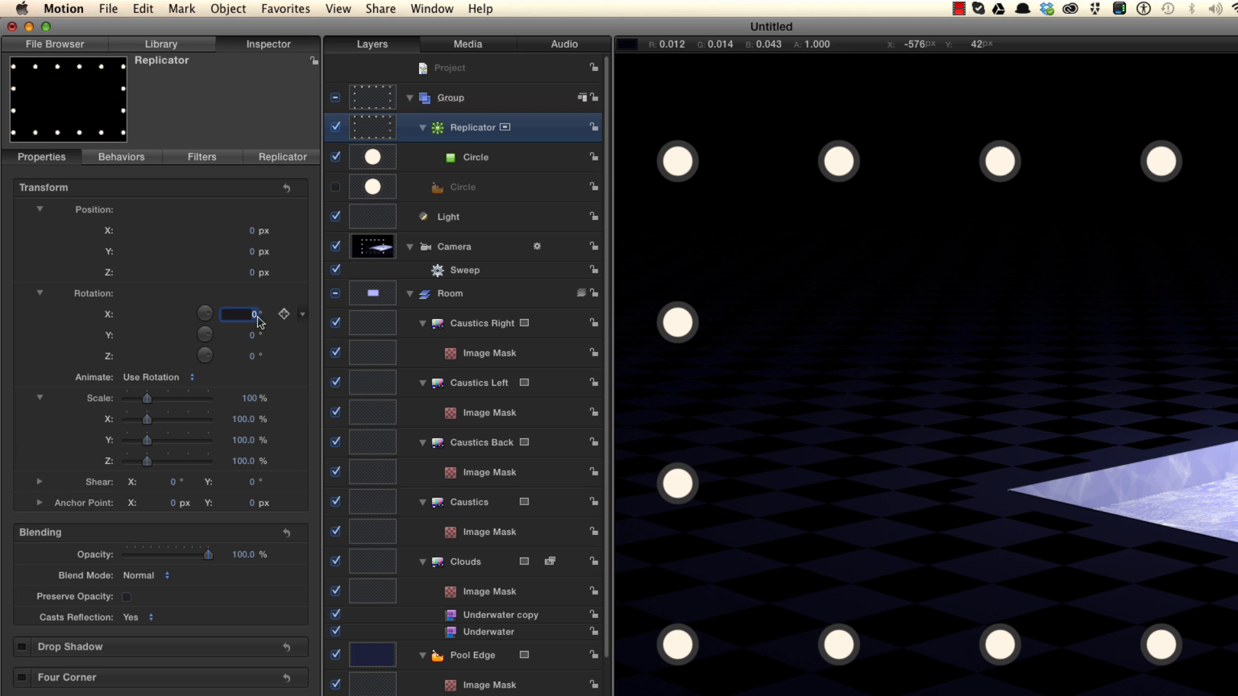
{"action": "type", "text": "-90"}
{"action": "key", "text": "Return"}
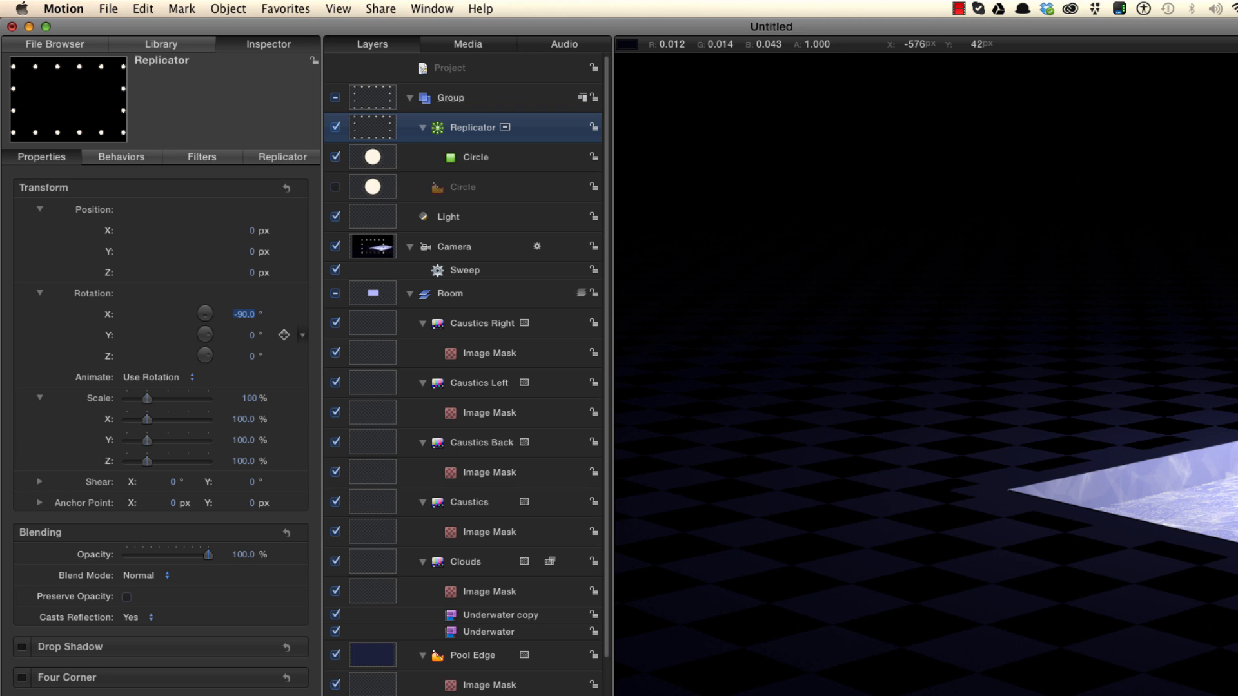
Switch the replicator's group to 3D and check the circles around the pool at a later point in the timeline
{"action": "left_click", "coordinate": [368, 102]}
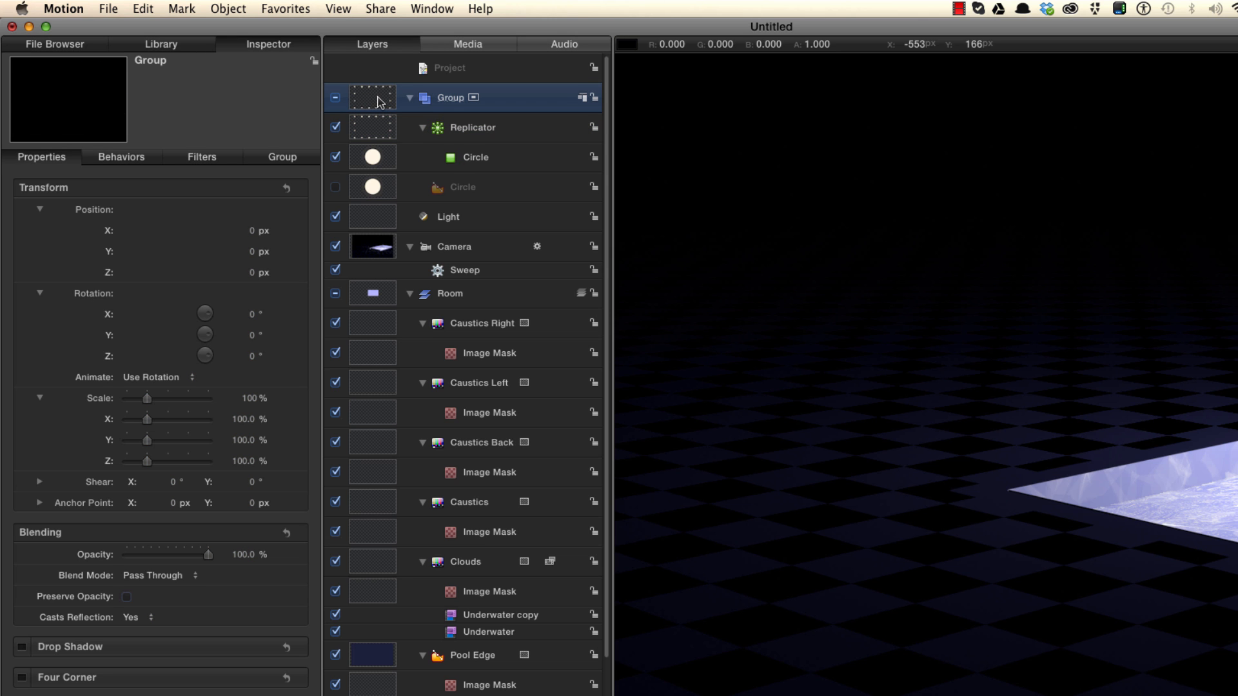
{"action": "key", "text": "ctrl+d"}
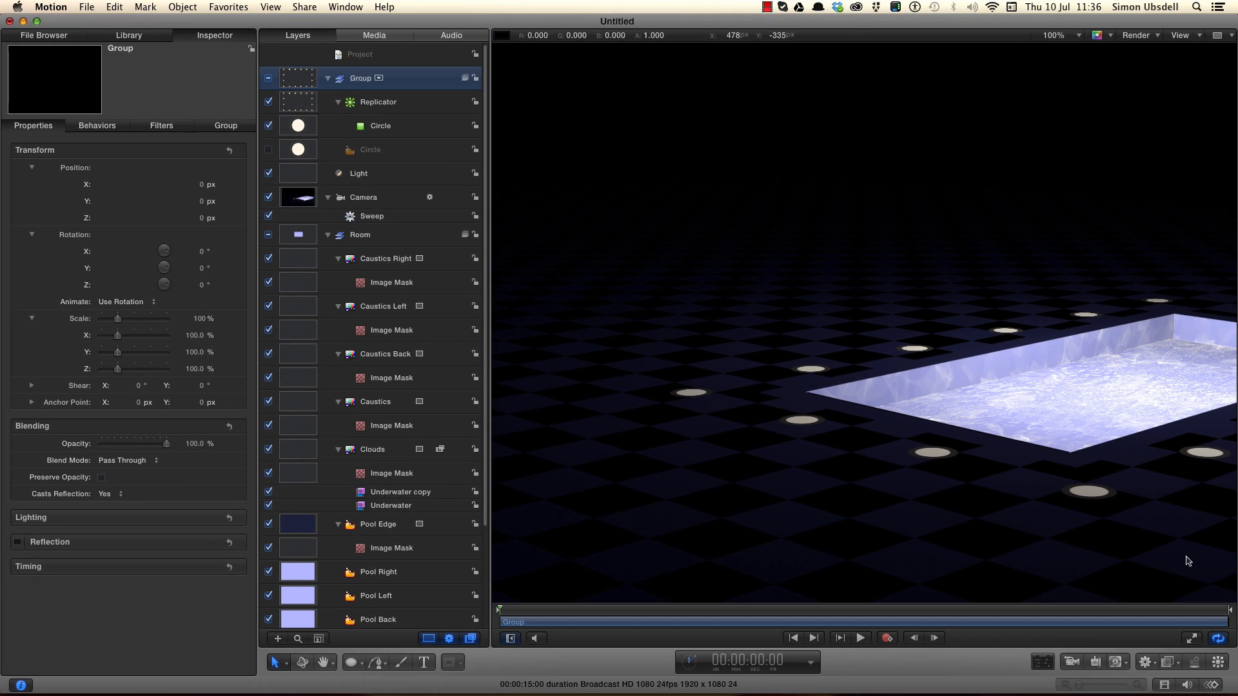
{"action": "left_click_drag", "start_coordinate": [748, 620], "coordinate": [832, 621]}
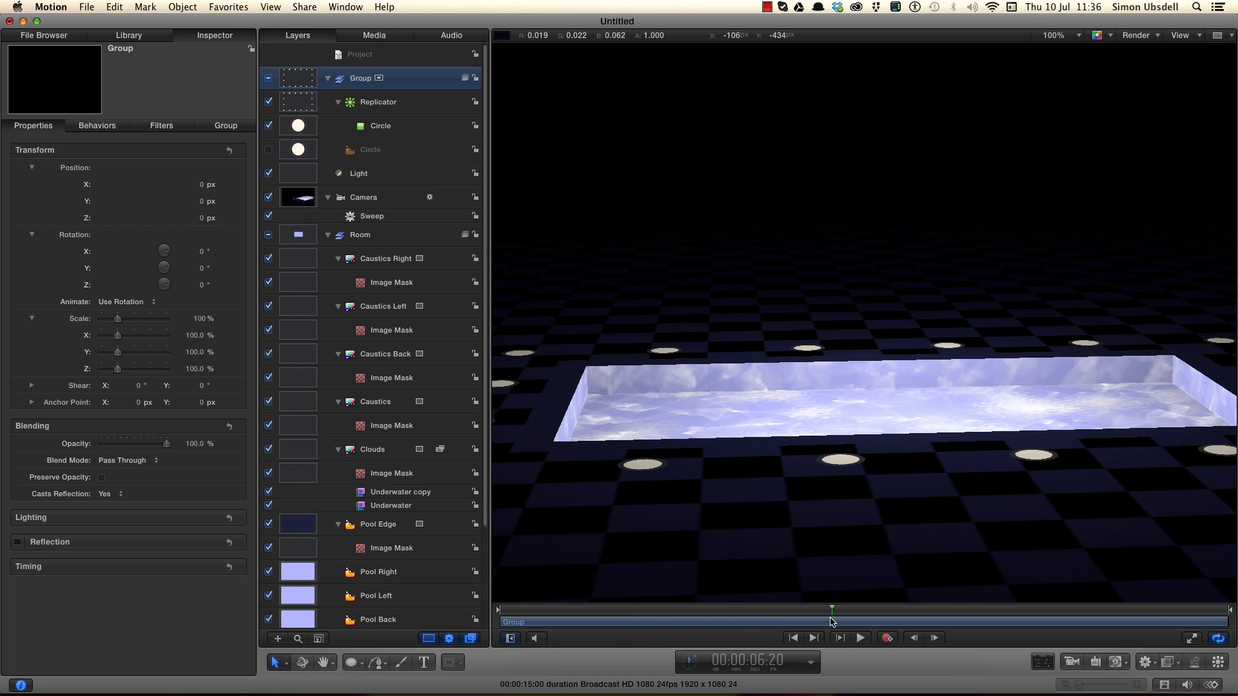
Rename the replicator's group as Spots and move it into the Room group
{"action": "double_click", "coordinate": [371, 83]}
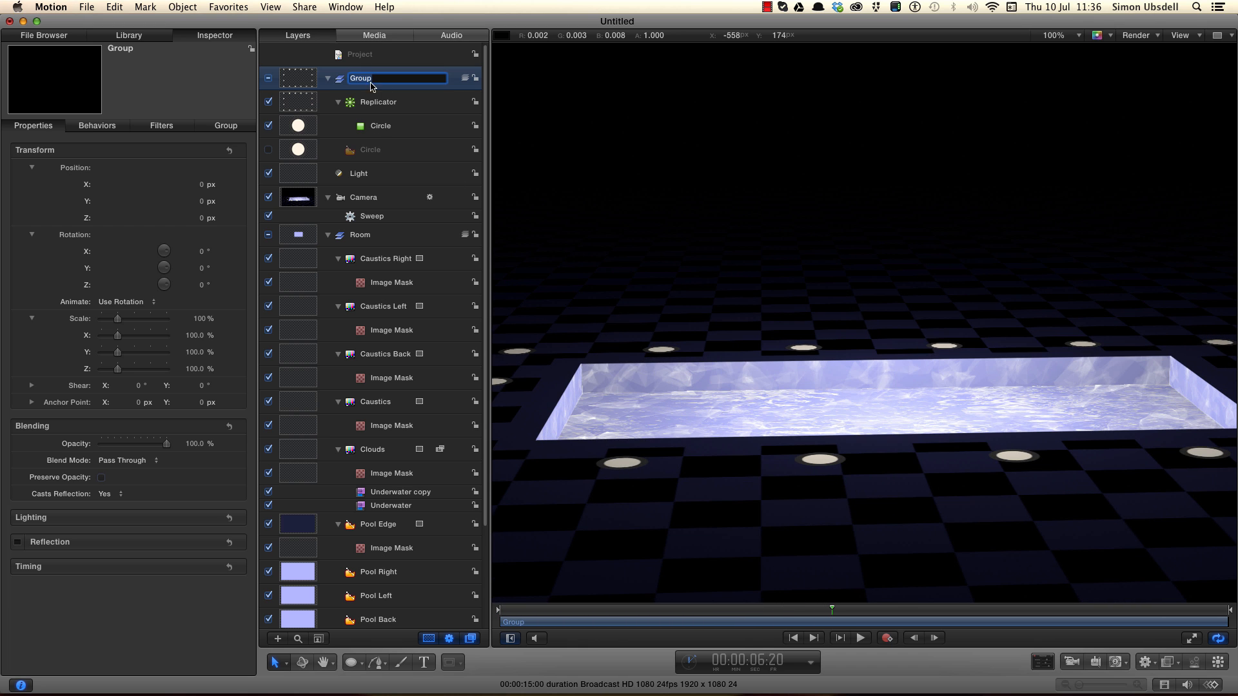
{"action": "type", "text": "Spotd"}
{"action": "key", "text": "BackSpace"}
{"action": "type", "text": "s"}
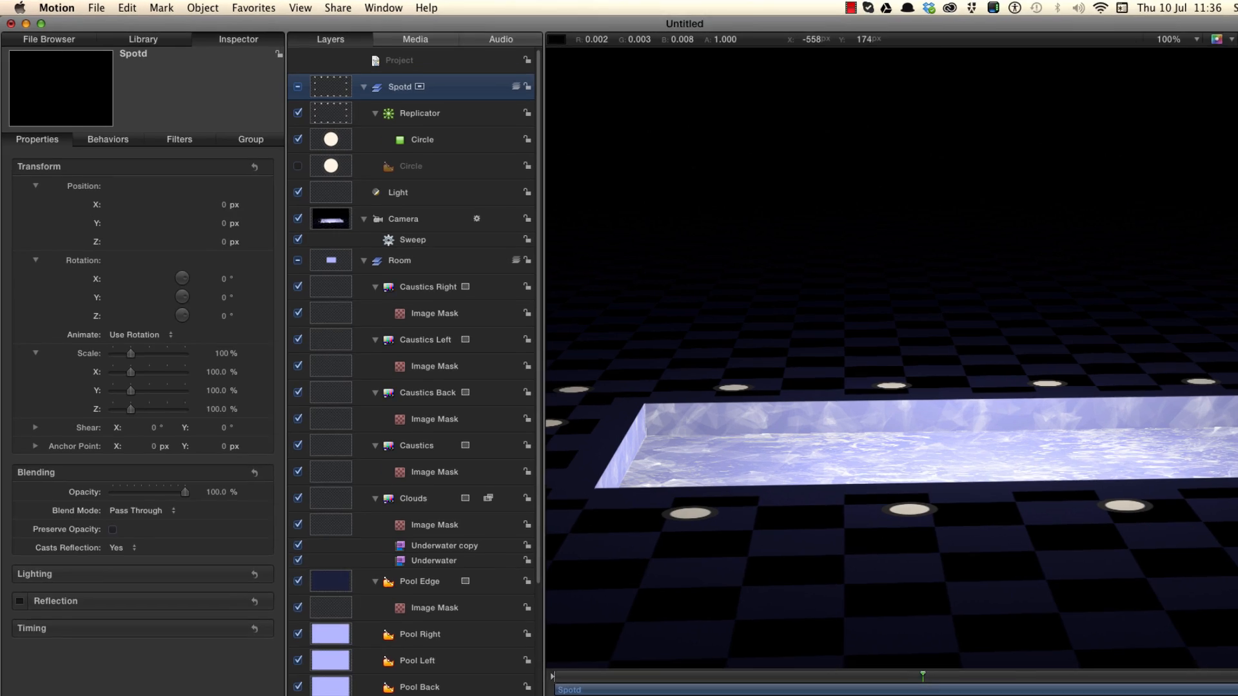
{"action": "key", "text": "Return"}
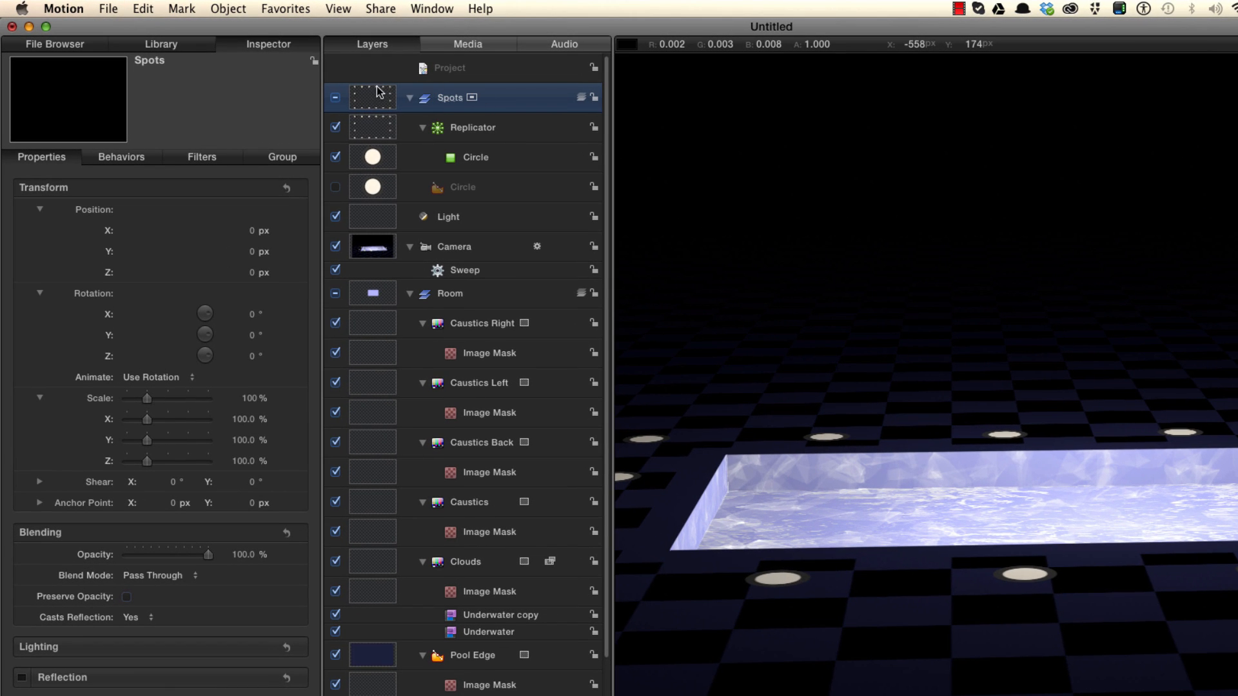
{"action": "left_click_drag", "start_coordinate": [380, 95], "coordinate": [419, 308]}
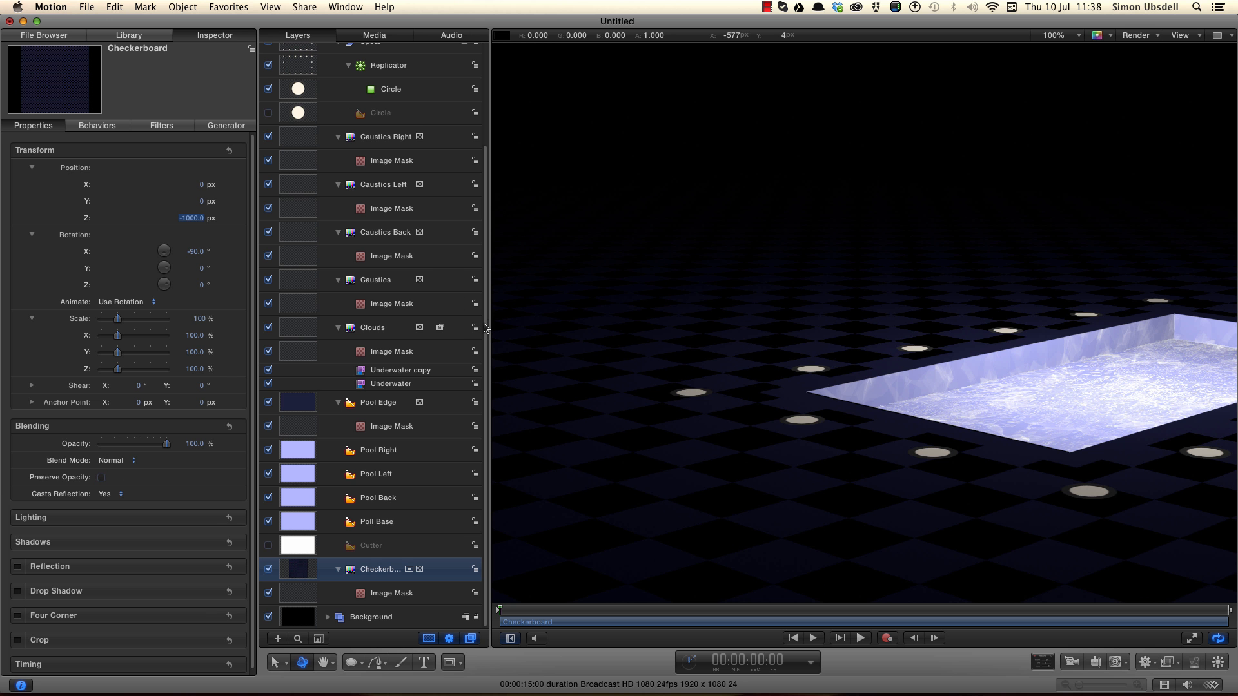
Set the camera's Z position to 0 px and play the animation to check the framing
{"action": "left_click_drag", "start_coordinate": [487, 322], "coordinate": [493, 118]}
{"action": "left_click", "coordinate": [290, 102]}
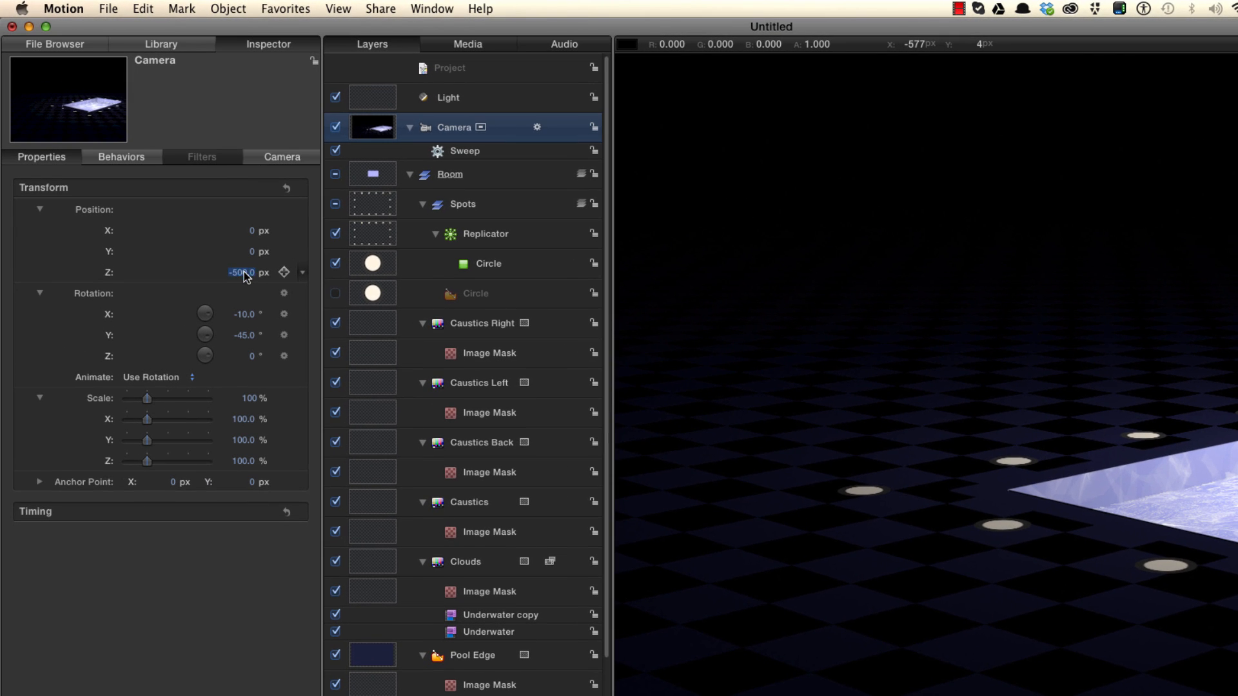
{"action": "left_click", "coordinate": [196, 217]}
{"action": "type", "text": "0"}
{"action": "key", "text": "Return"}
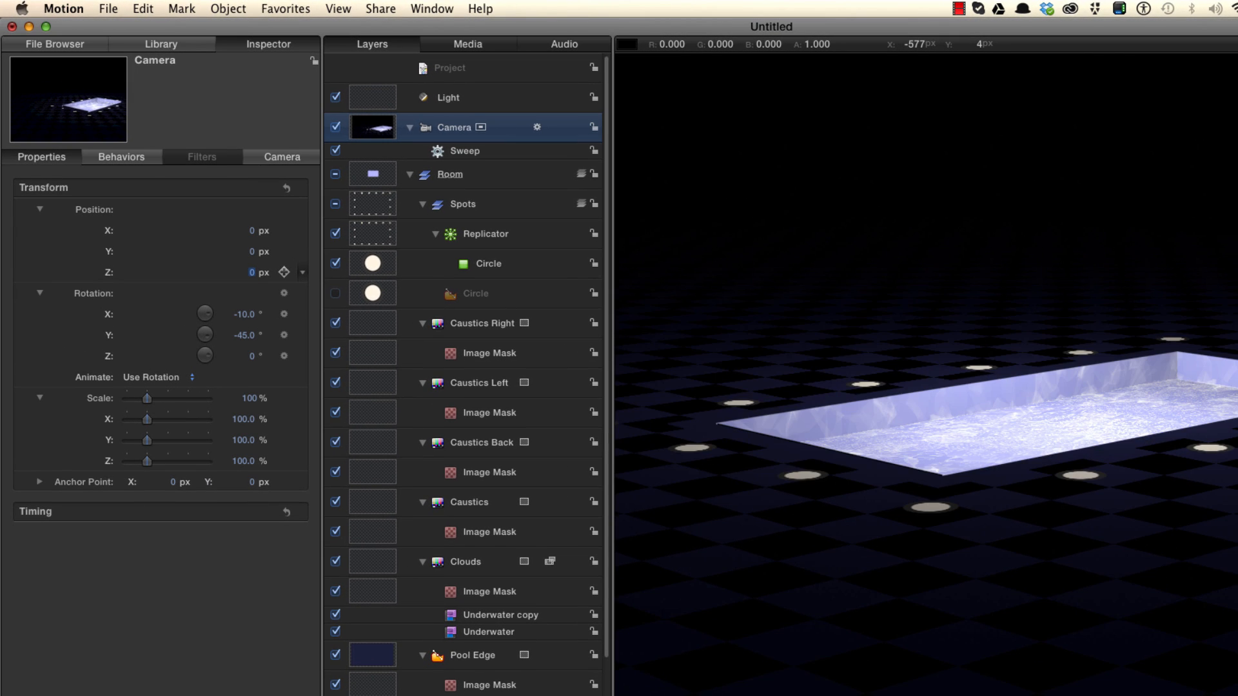
{"action": "key", "text": "space"}
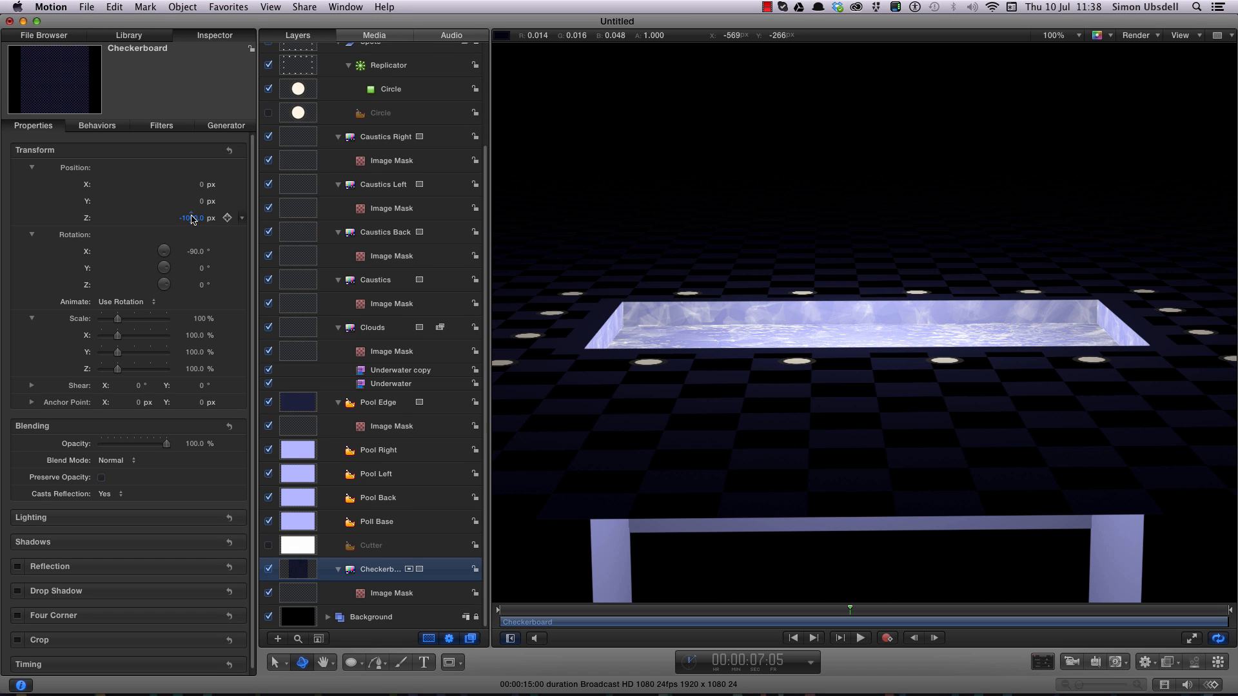
Set the Checkerboard layer's Z position to 0 px and check the floor at an earlier point in the timeline
{"action": "left_click", "coordinate": [192, 218]}
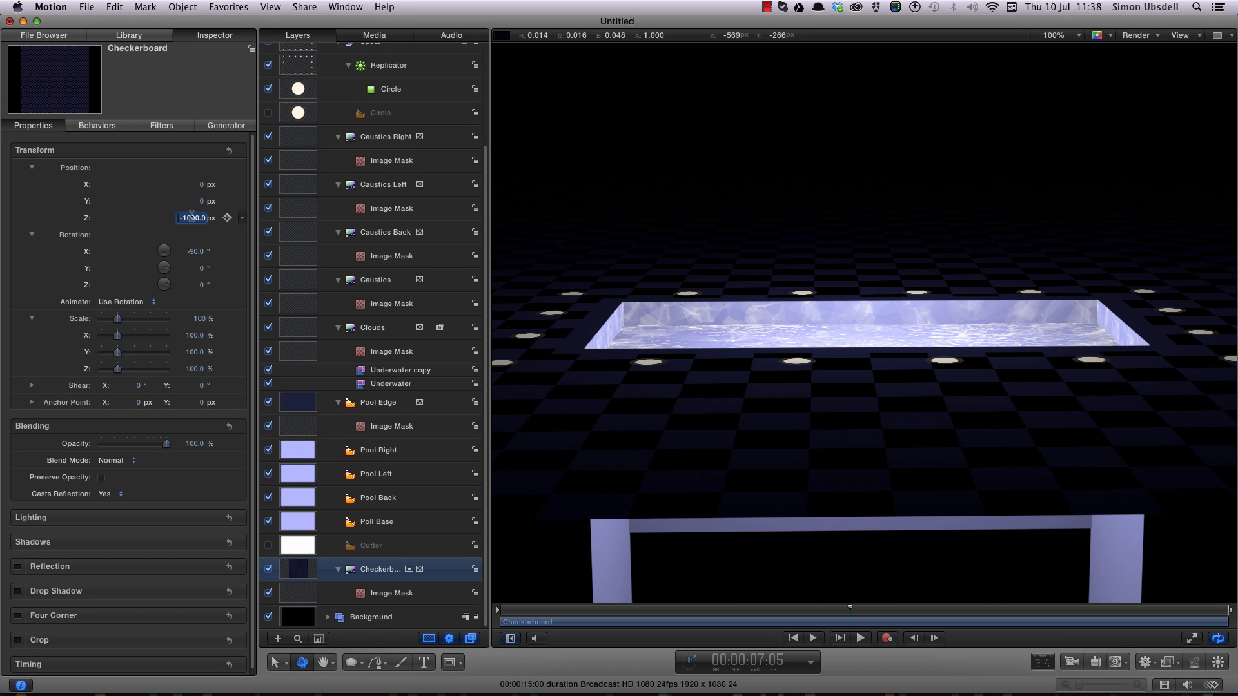
{"action": "type", "text": "0"}
{"action": "key", "text": "Return"}
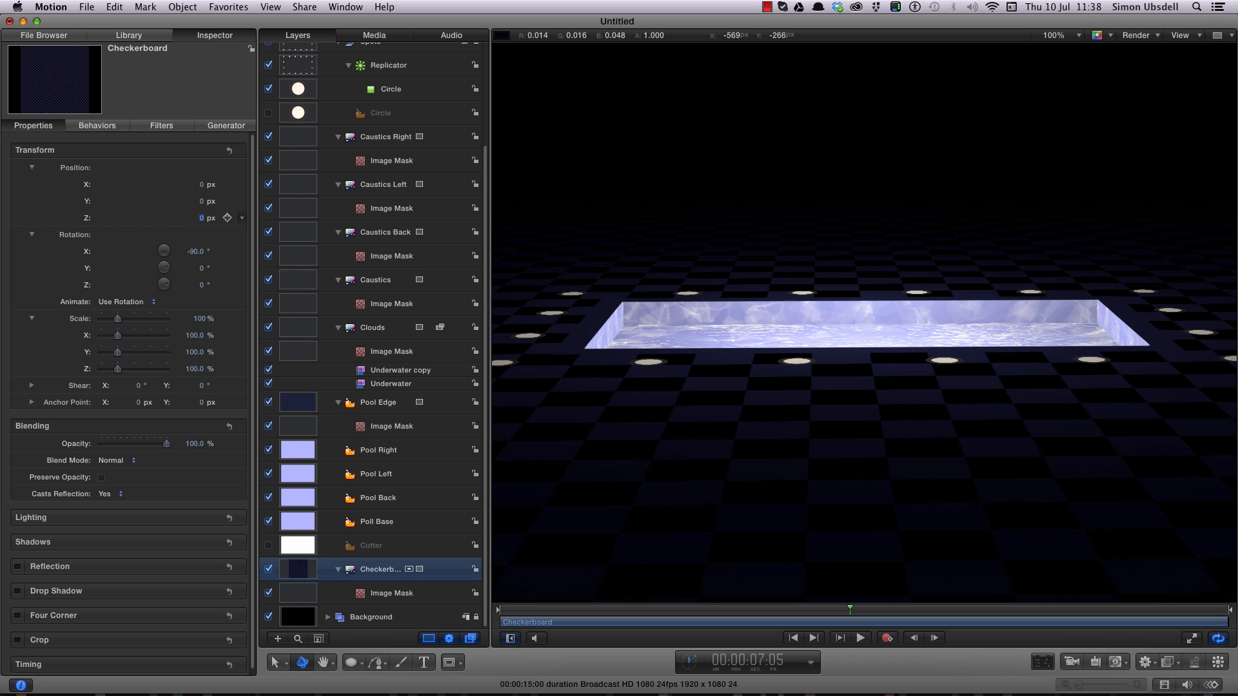
{"action": "left_click_drag", "start_coordinate": [848, 615], "coordinate": [704, 636]}
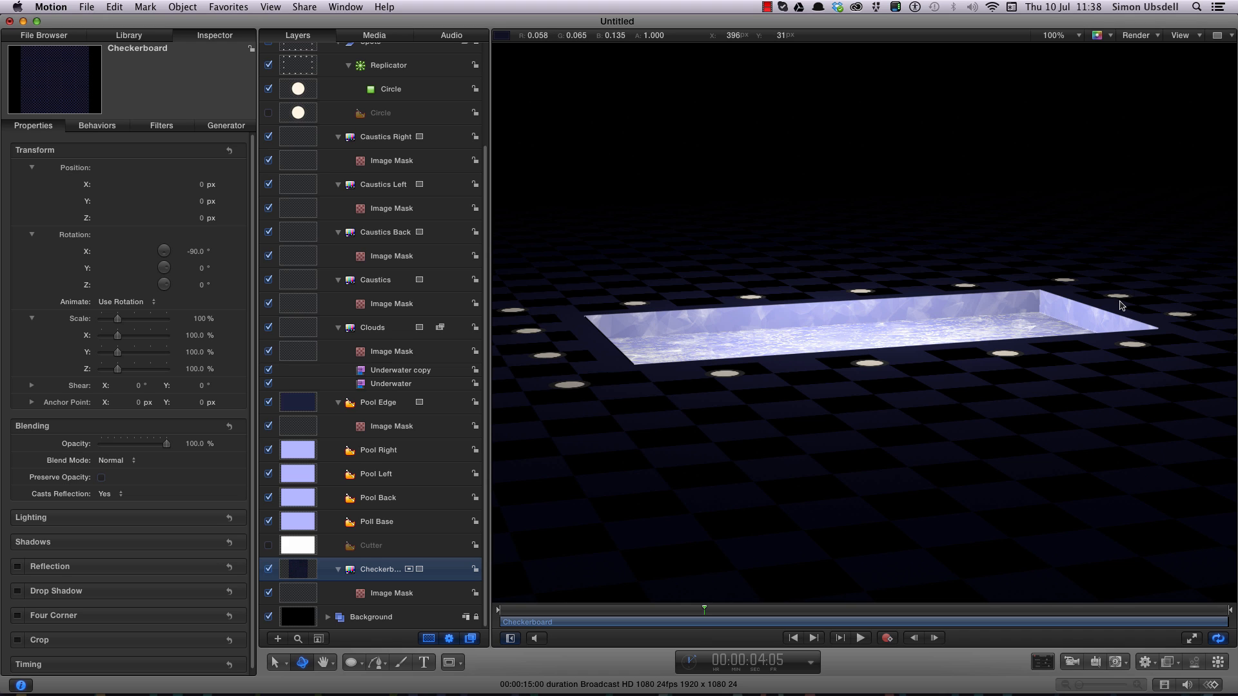
Rename the Caustics layer as Caustics Source and move it into the Spots group
{"action": "scroll", "coordinate": [310, 327], "scroll_direction": "up", "scroll_amount": 2}
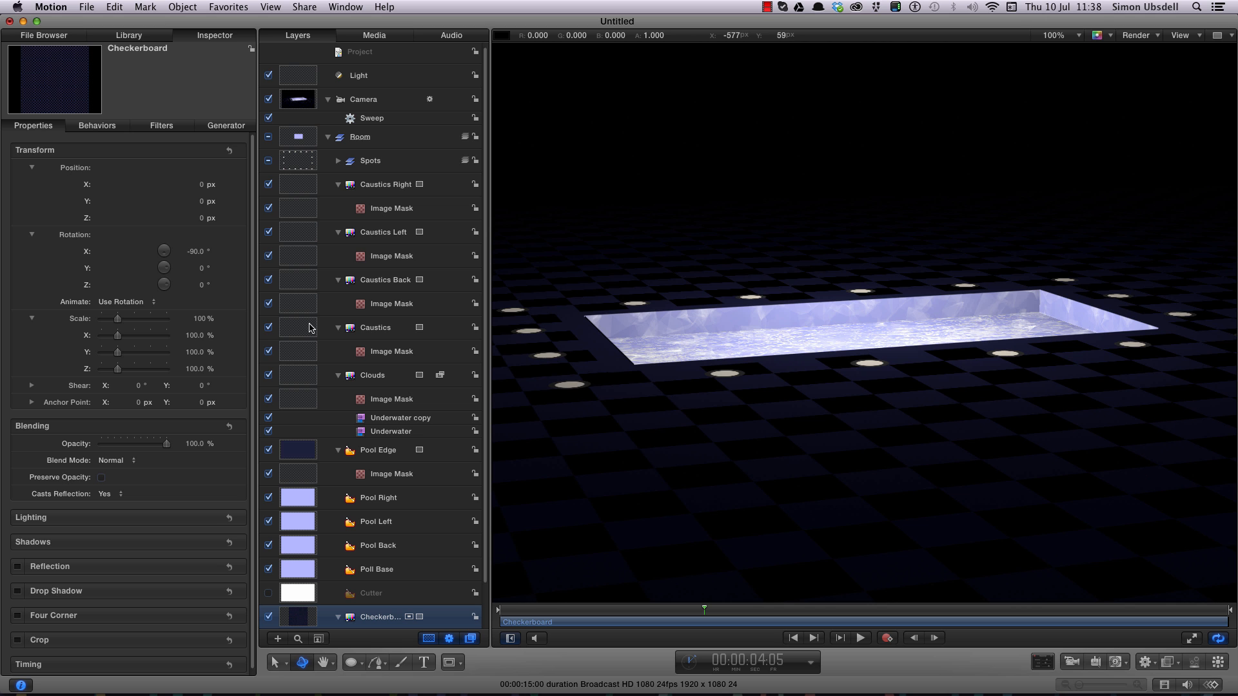
{"action": "left_click", "coordinate": [310, 328]}
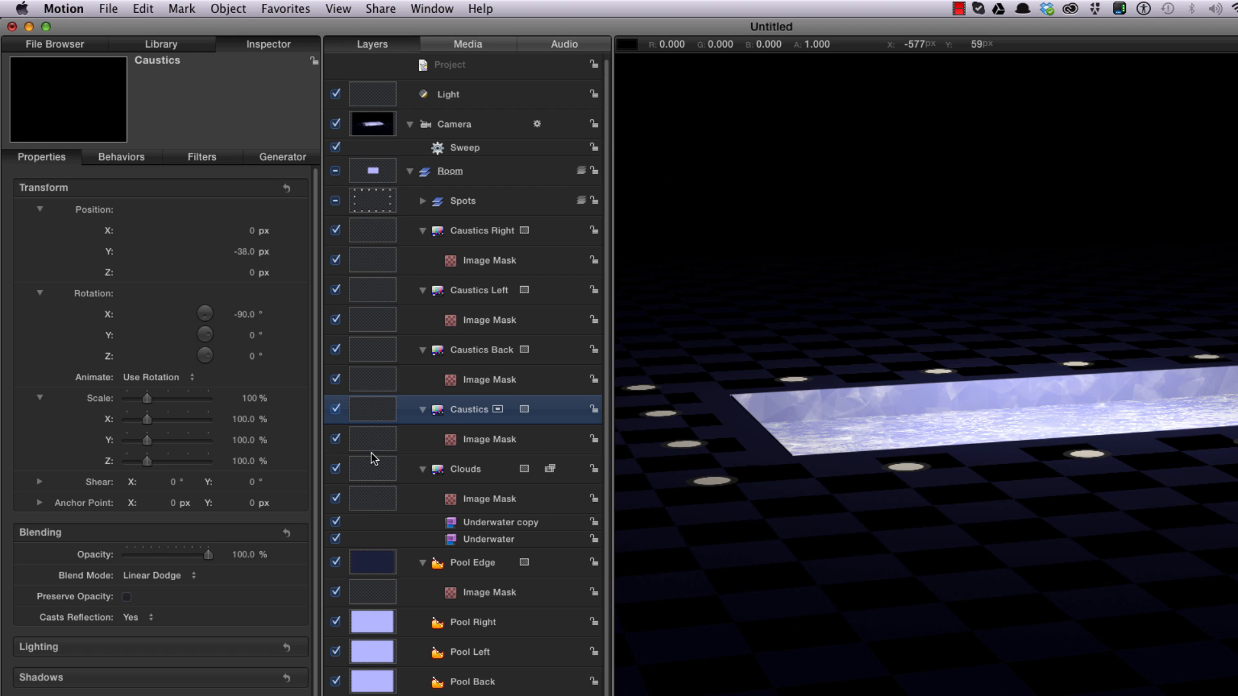
{"action": "left_click", "coordinate": [422, 201]}
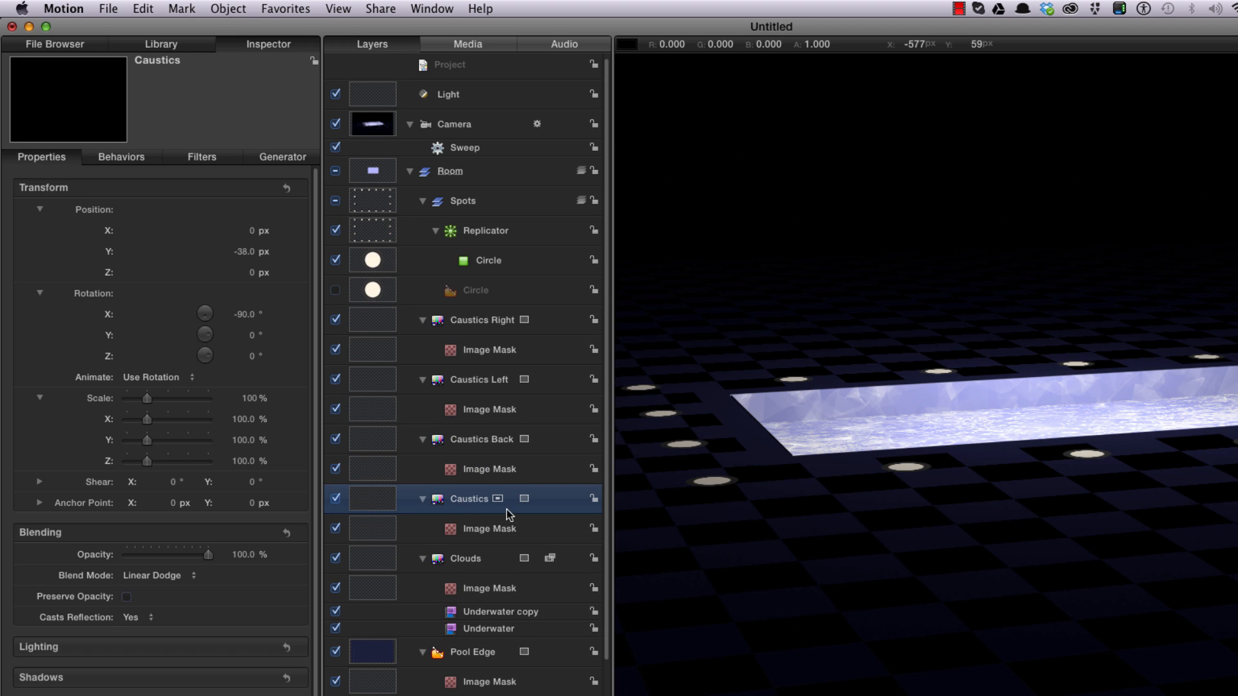
{"action": "double_click", "coordinate": [480, 503]}
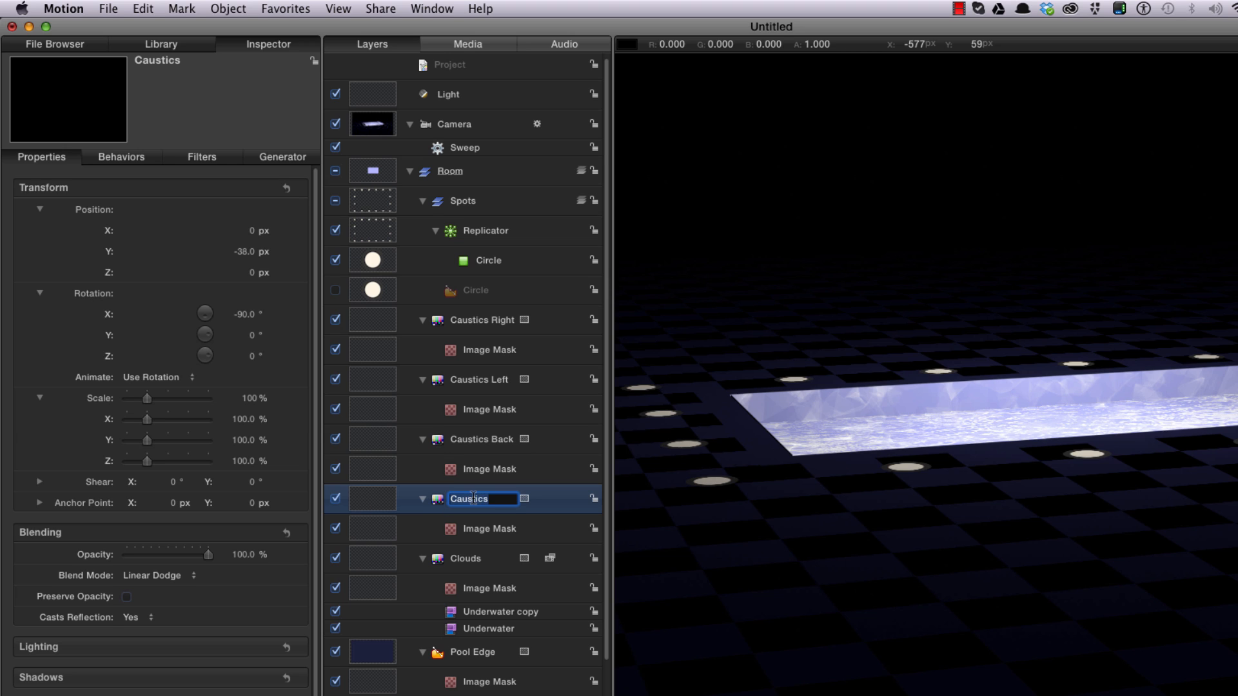
{"action": "key", "text": "Right"}
{"action": "type", "text": "Dource"}
{"action": "key", "text": "Return"}
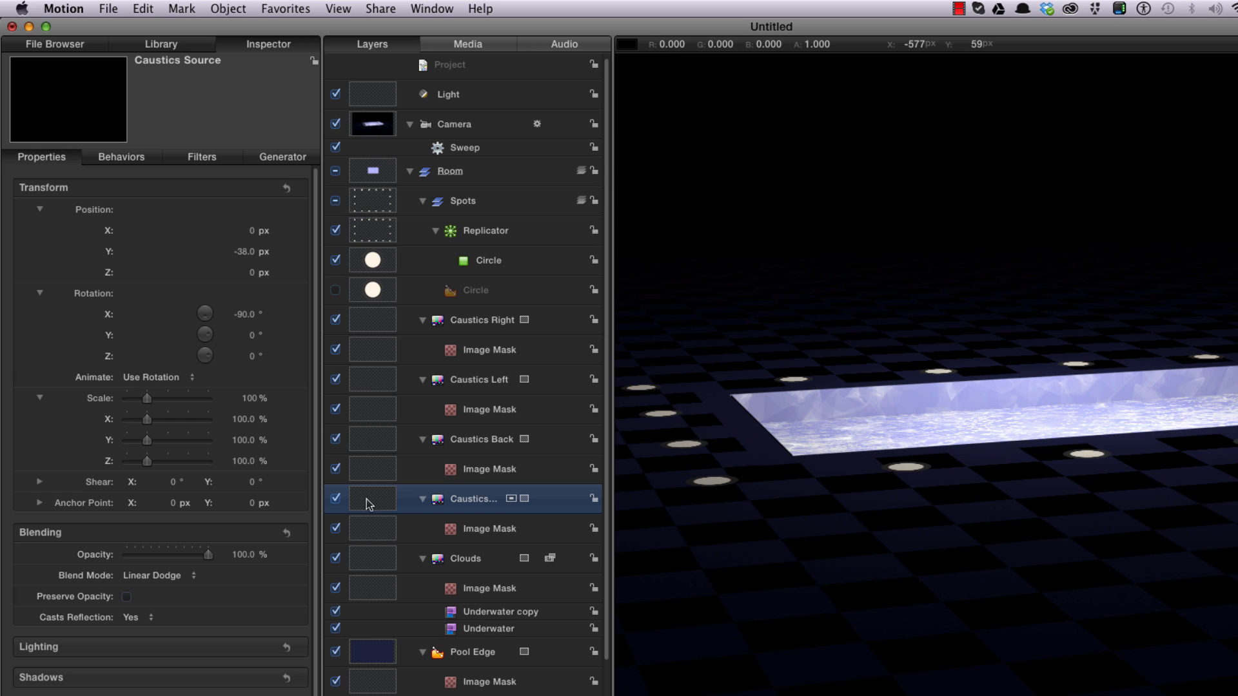
{"action": "left_click_drag", "start_coordinate": [369, 504], "coordinate": [419, 227]}
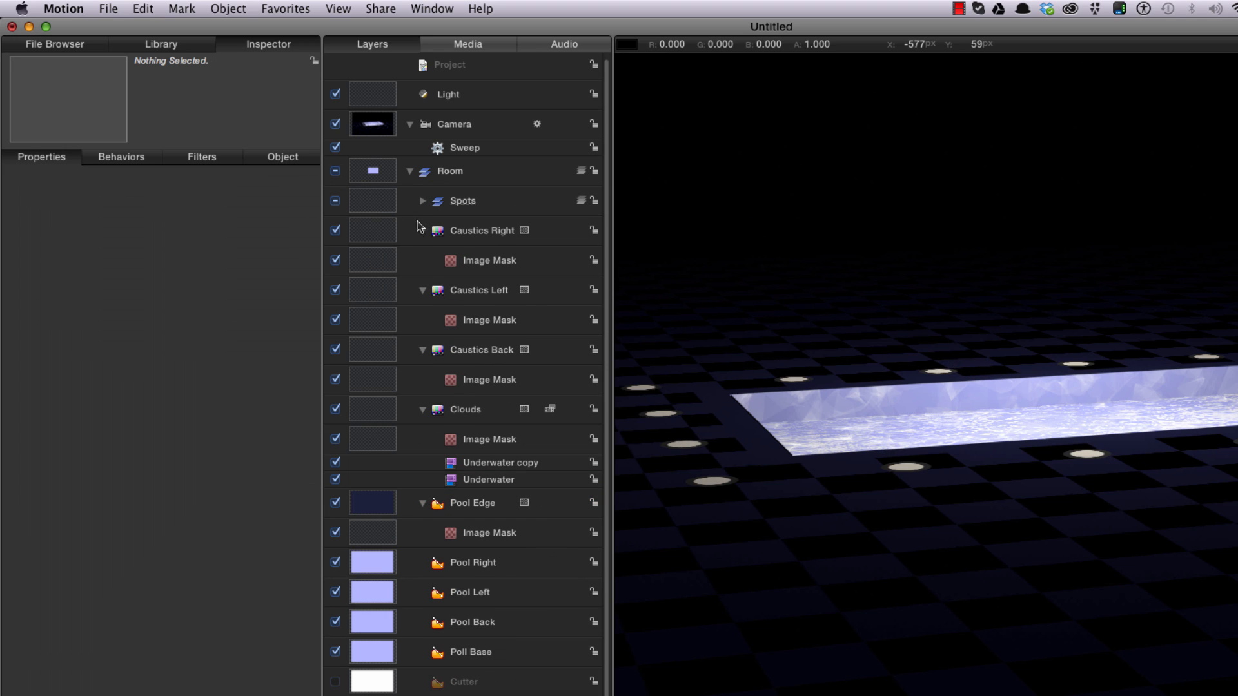
Duplicate the Spots group and move the copy out of Room to the top of the project
{"action": "left_click", "coordinate": [375, 195]}
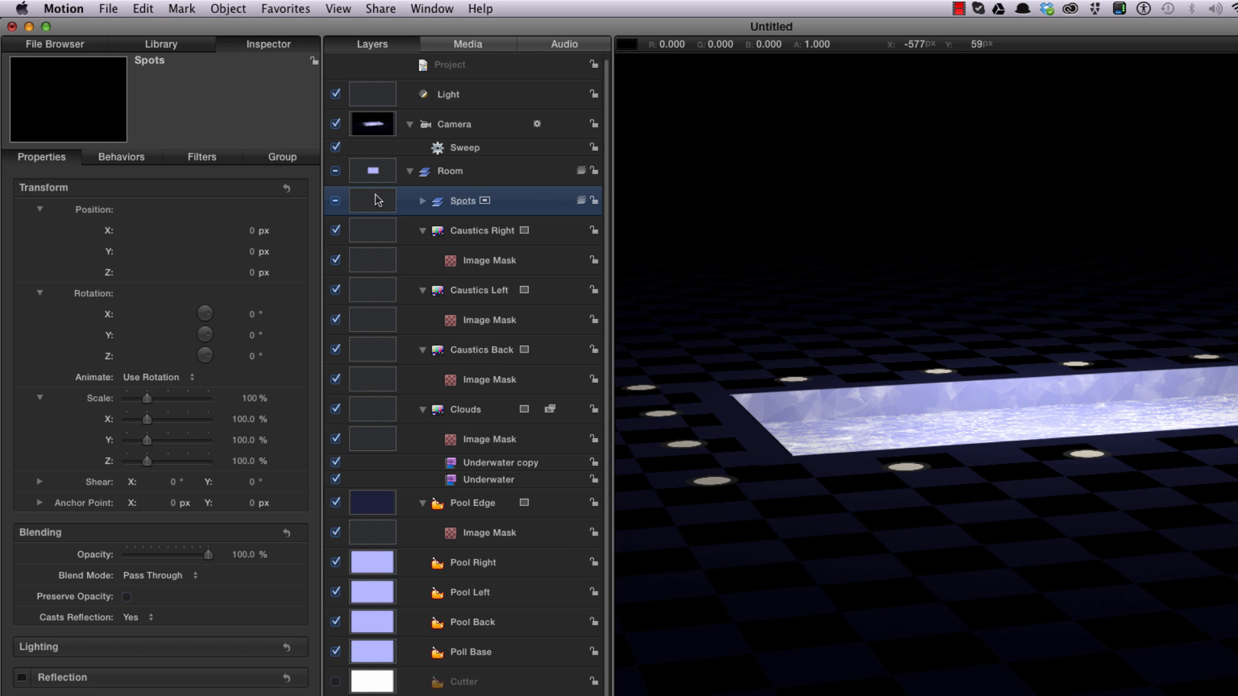
{"action": "key", "text": "super+d"}
{"action": "left_click_drag", "start_coordinate": [373, 200], "coordinate": [345, 78]}
Rename the duplicated Spots group as Rays
{"action": "double_click", "coordinate": [454, 99]}
{"action": "left_click_drag", "start_coordinate": [506, 98], "coordinate": [383, 98]}
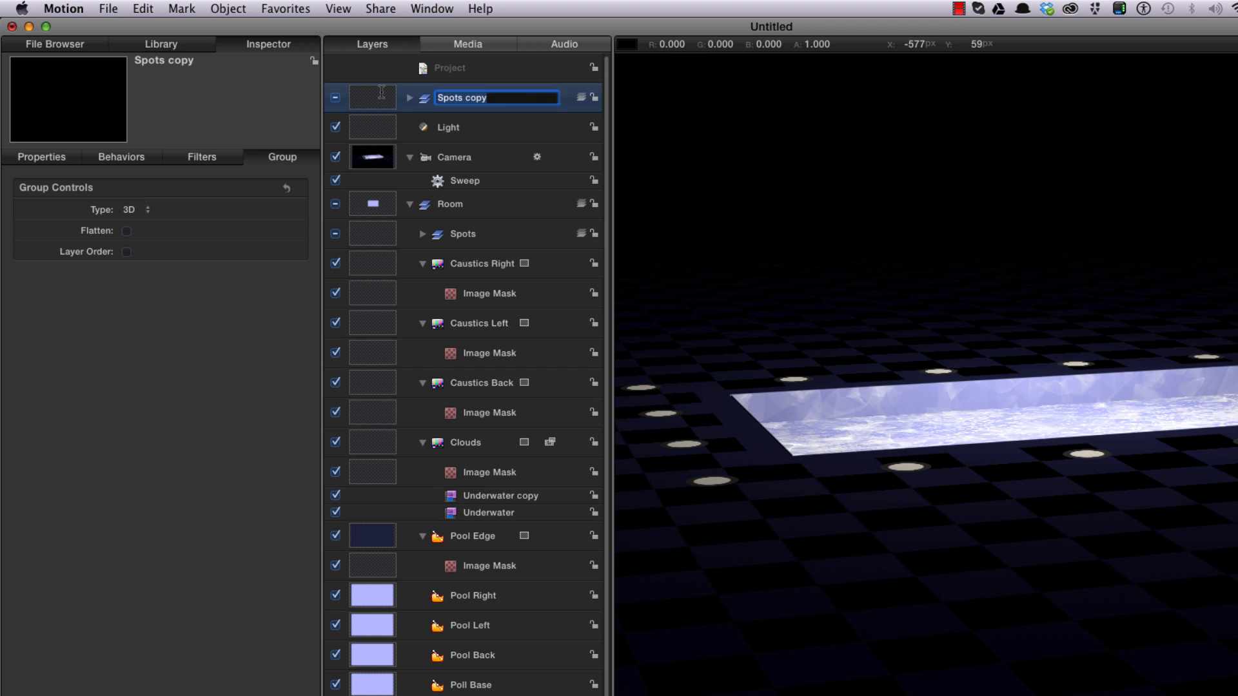
{"action": "type", "text": "Rays"}
{"action": "key", "text": "Return"}
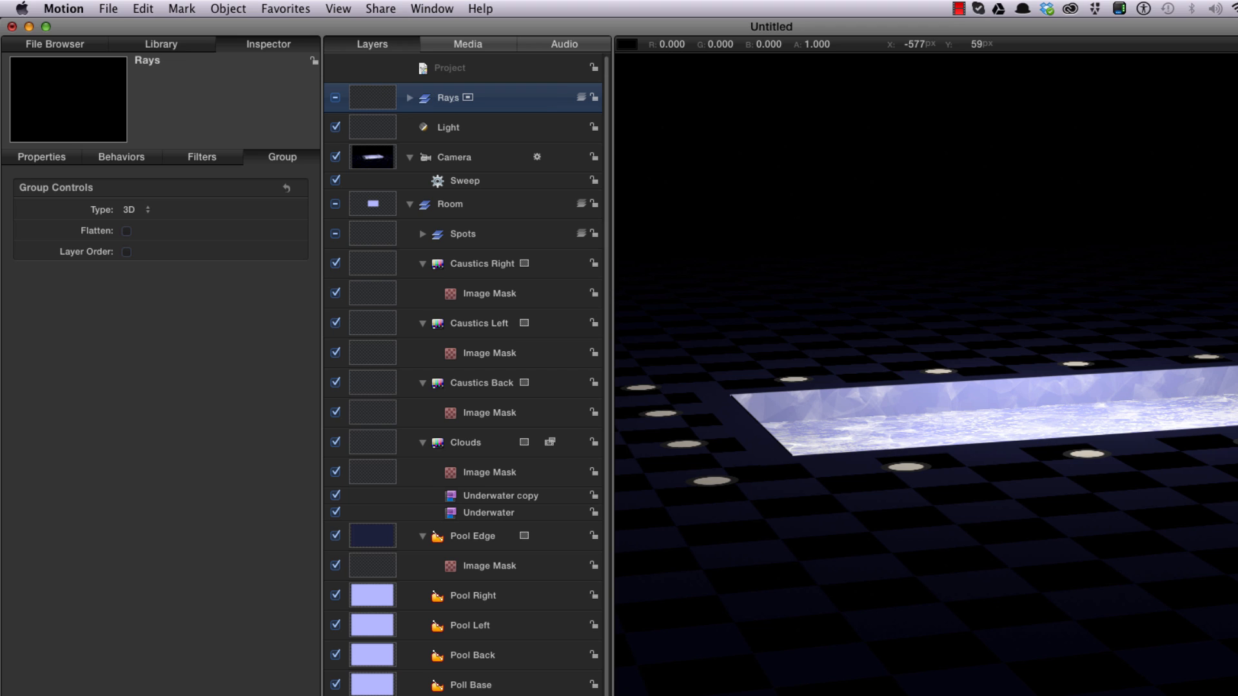
Expand the Rays group and widen the layer list so its full layer names fit
{"action": "left_click", "coordinate": [409, 97]}
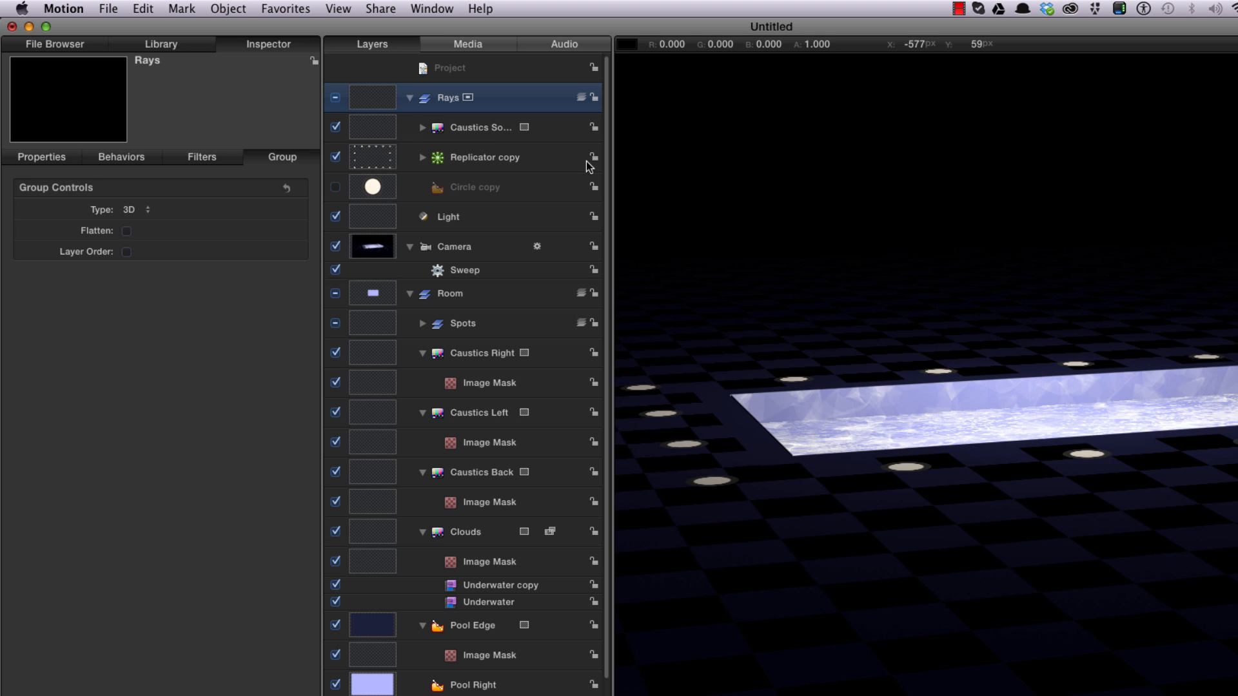
{"action": "left_click_drag", "start_coordinate": [613, 169], "coordinate": [677, 171]}
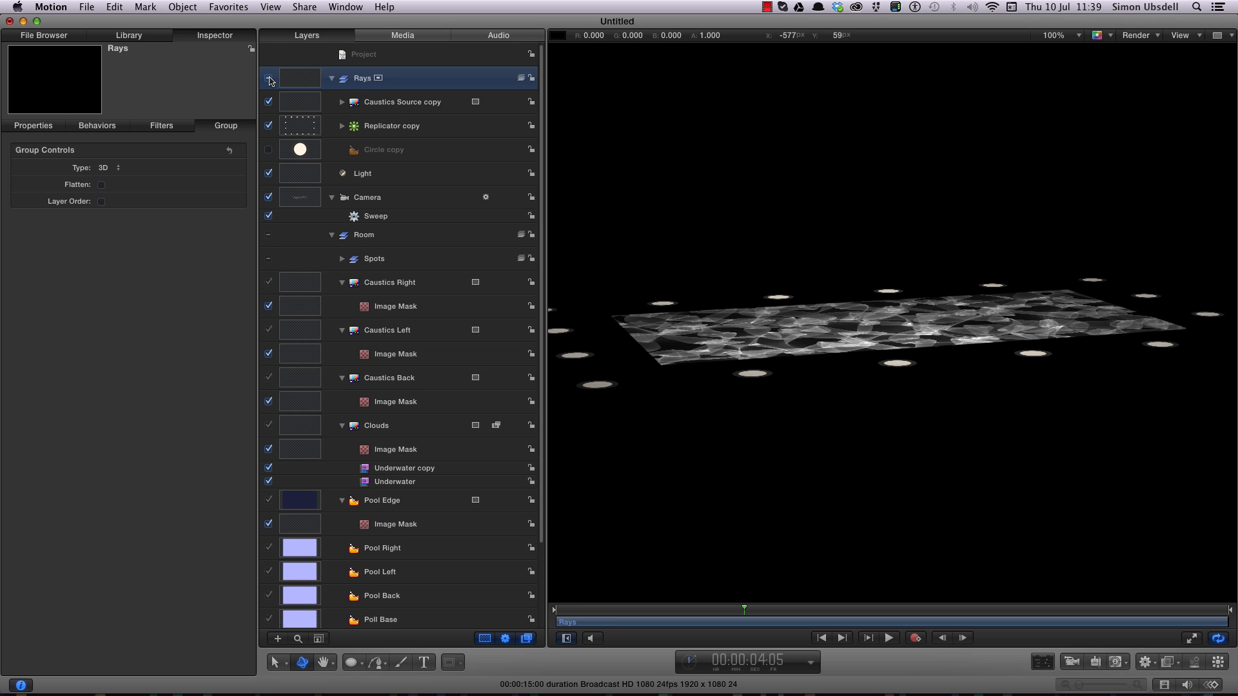
Turn off the isolation of the Rays group and apply the Light Rays filter from the Glow category to it
{"action": "left_click", "coordinate": [269, 78]}
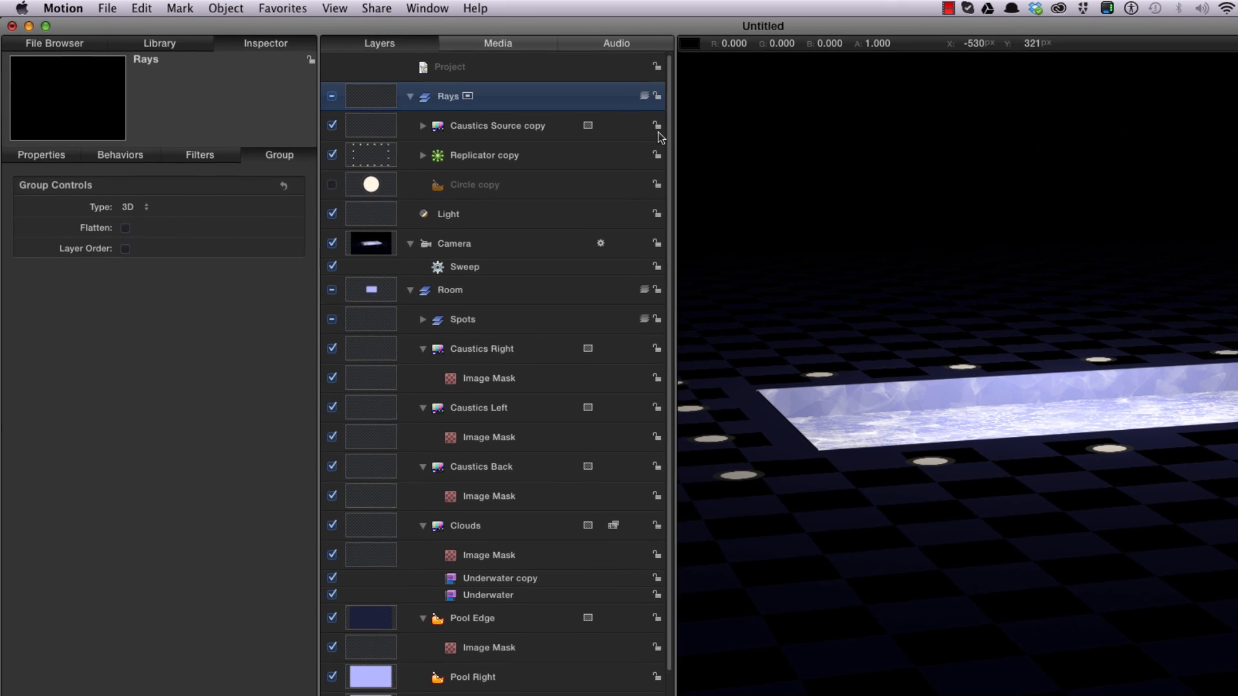
{"action": "key", "text": "super+2"}
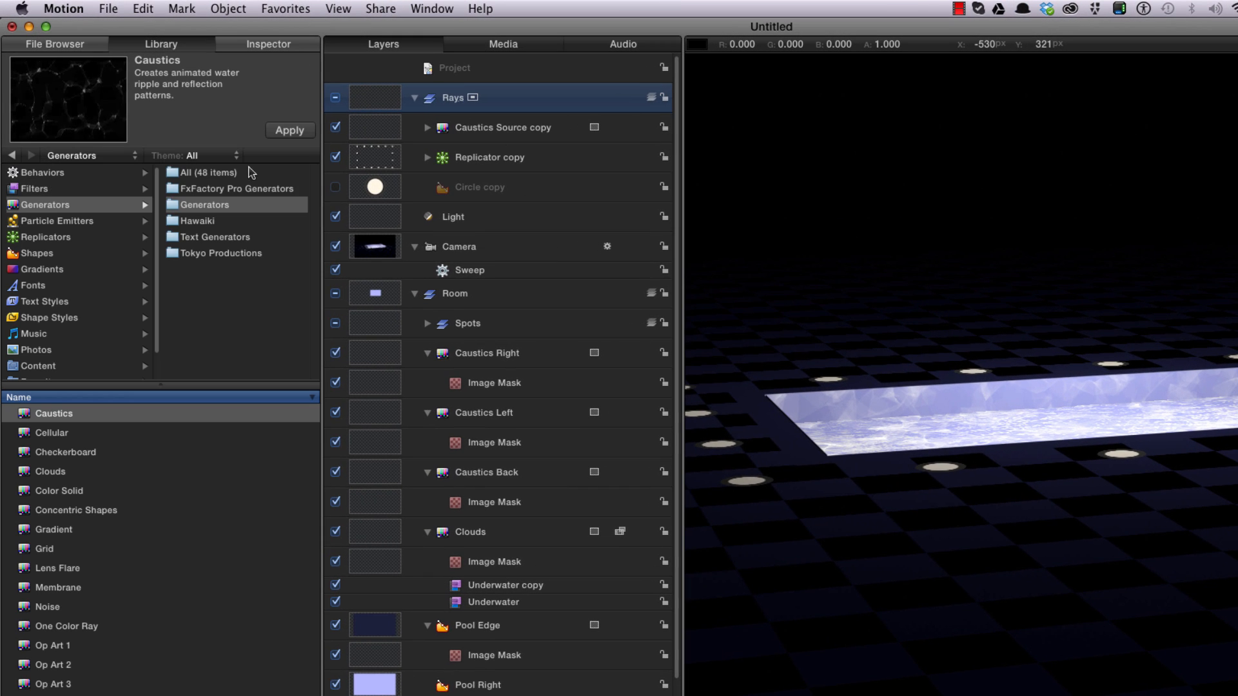
{"action": "left_click", "coordinate": [35, 188]}
{"action": "scroll", "coordinate": [227, 254], "scroll_direction": "down", "scroll_amount": 3}
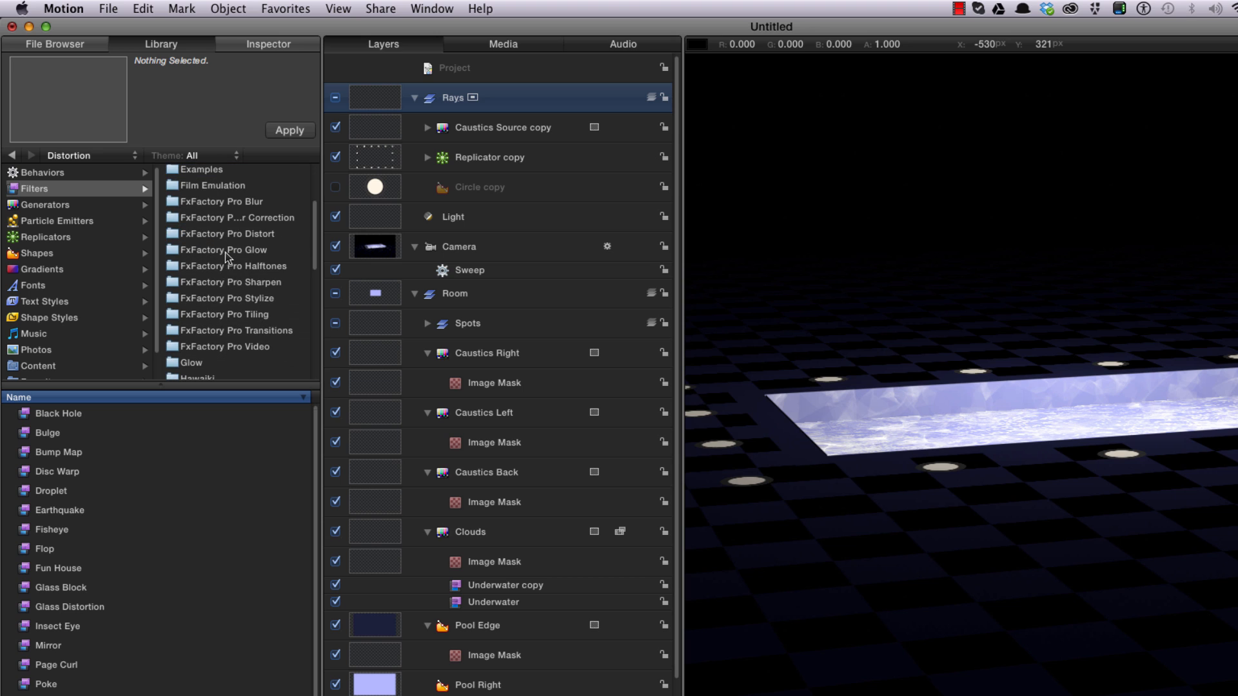
{"action": "left_click", "coordinate": [196, 361]}
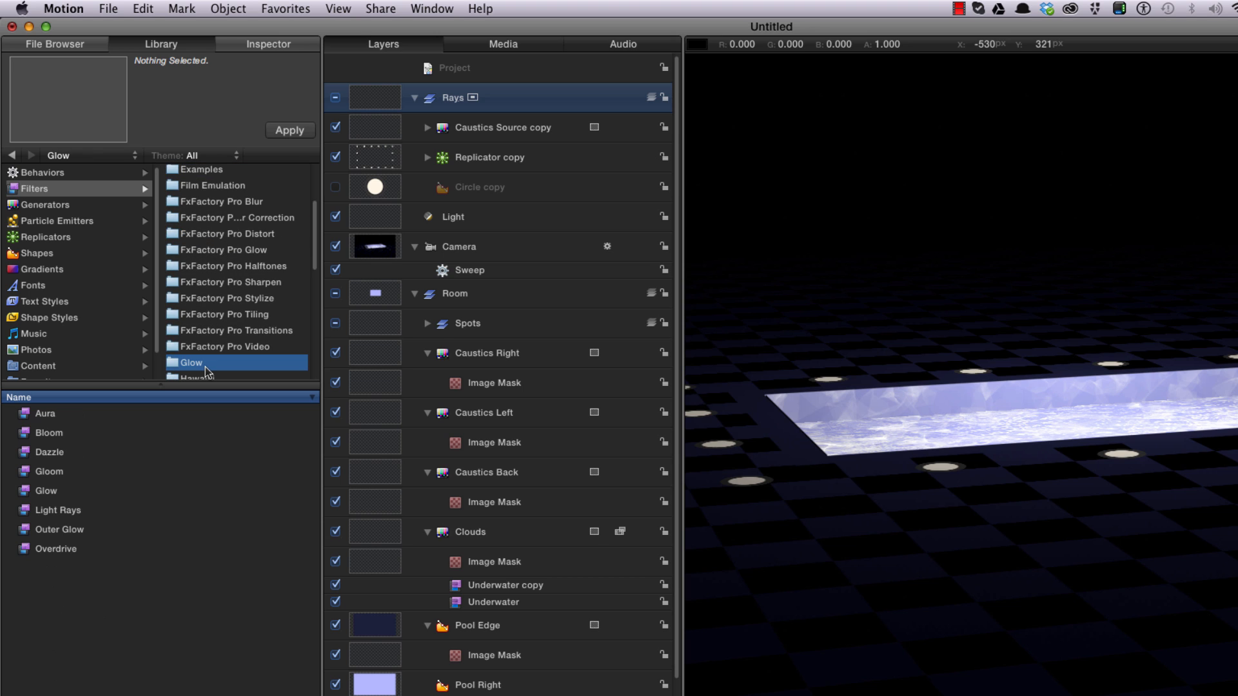
{"action": "left_click", "coordinate": [53, 511]}
{"action": "left_click_drag", "start_coordinate": [24, 514], "coordinate": [386, 101]}
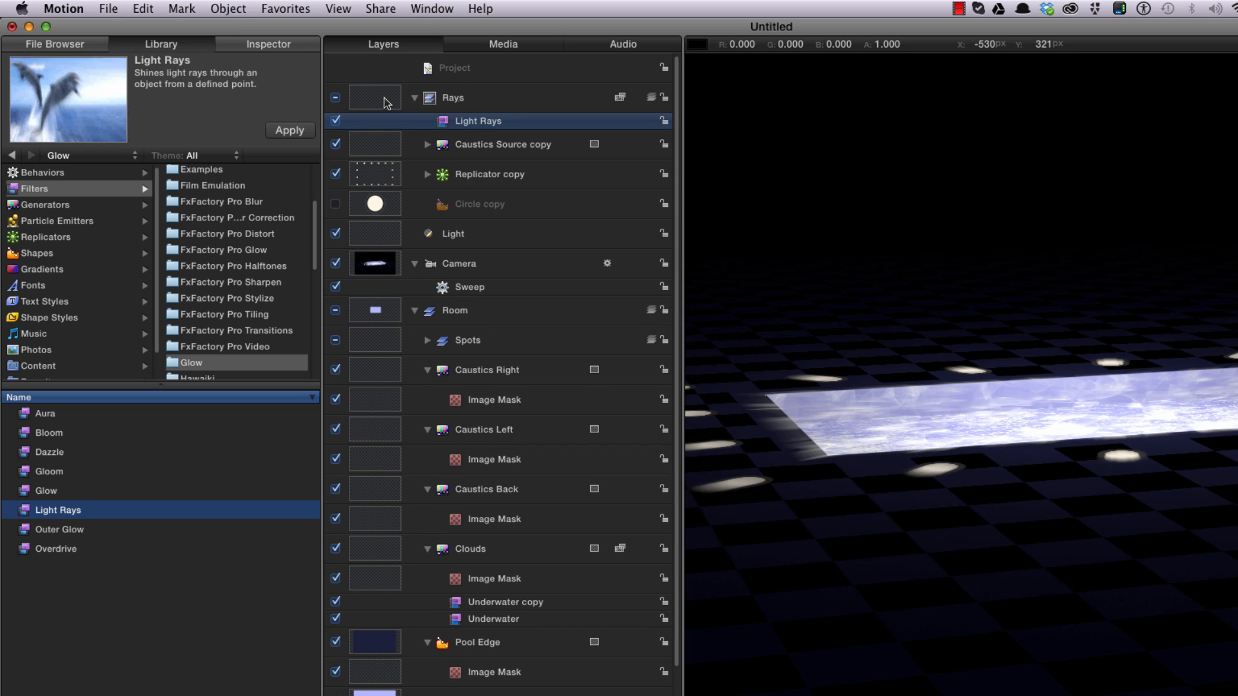
{"action": "key", "text": "super+3"}
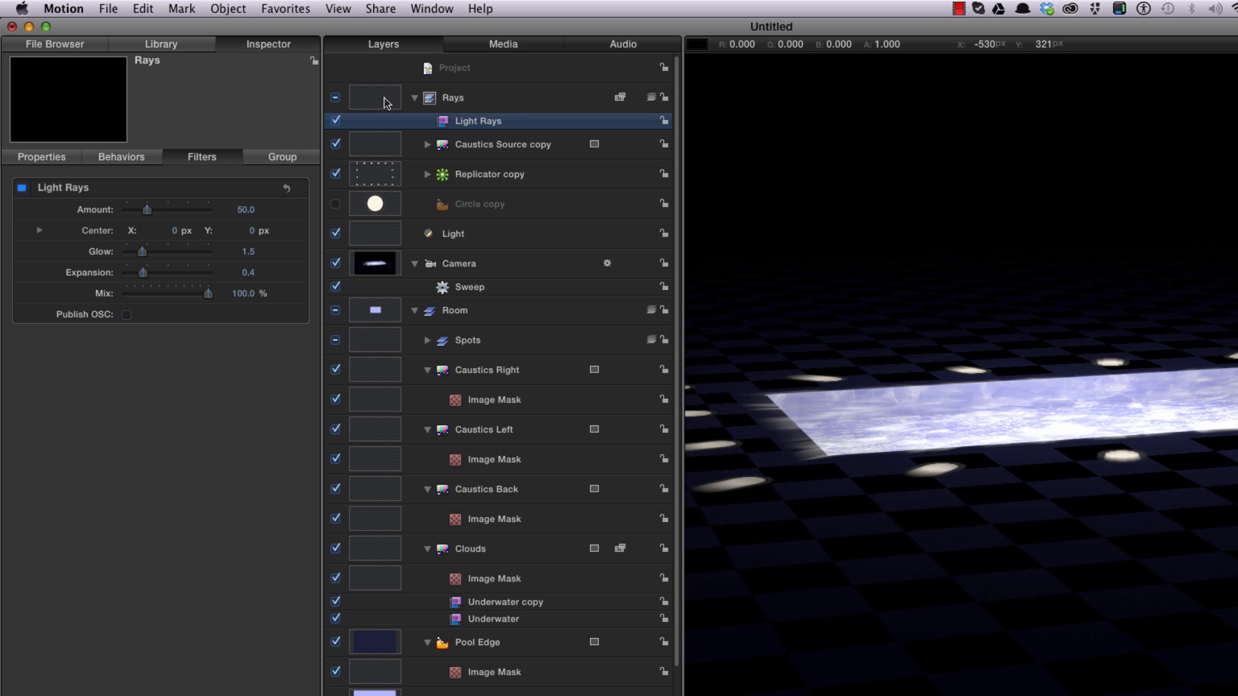
Switch the Rays group to 2D and set the Light Rays filter's Amount to 100
{"action": "left_click", "coordinate": [385, 103]}
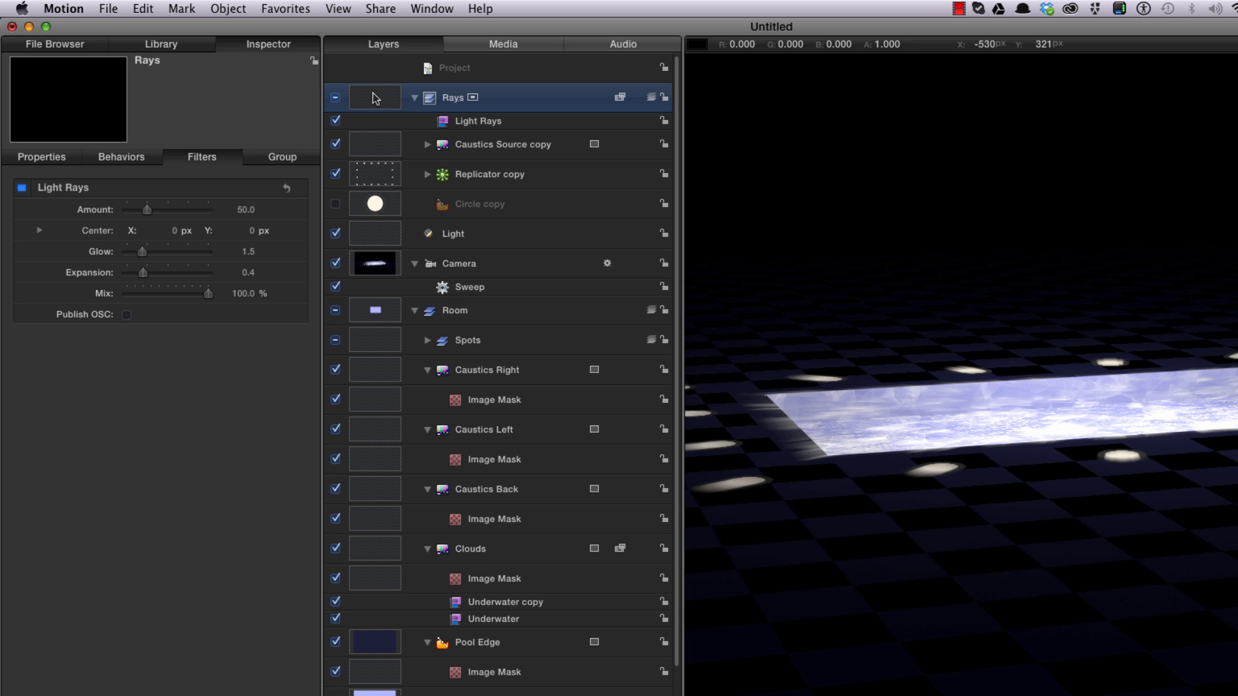
{"action": "key", "text": "ctrl+d"}
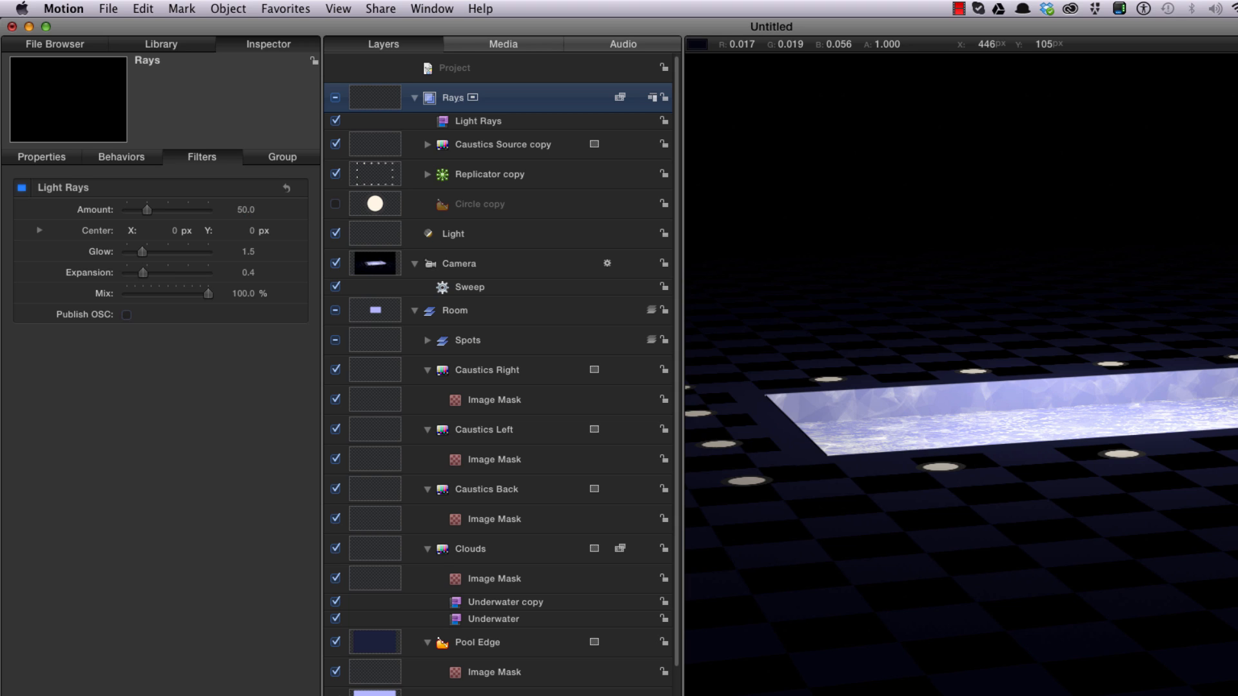
{"action": "key", "text": "super+r"}
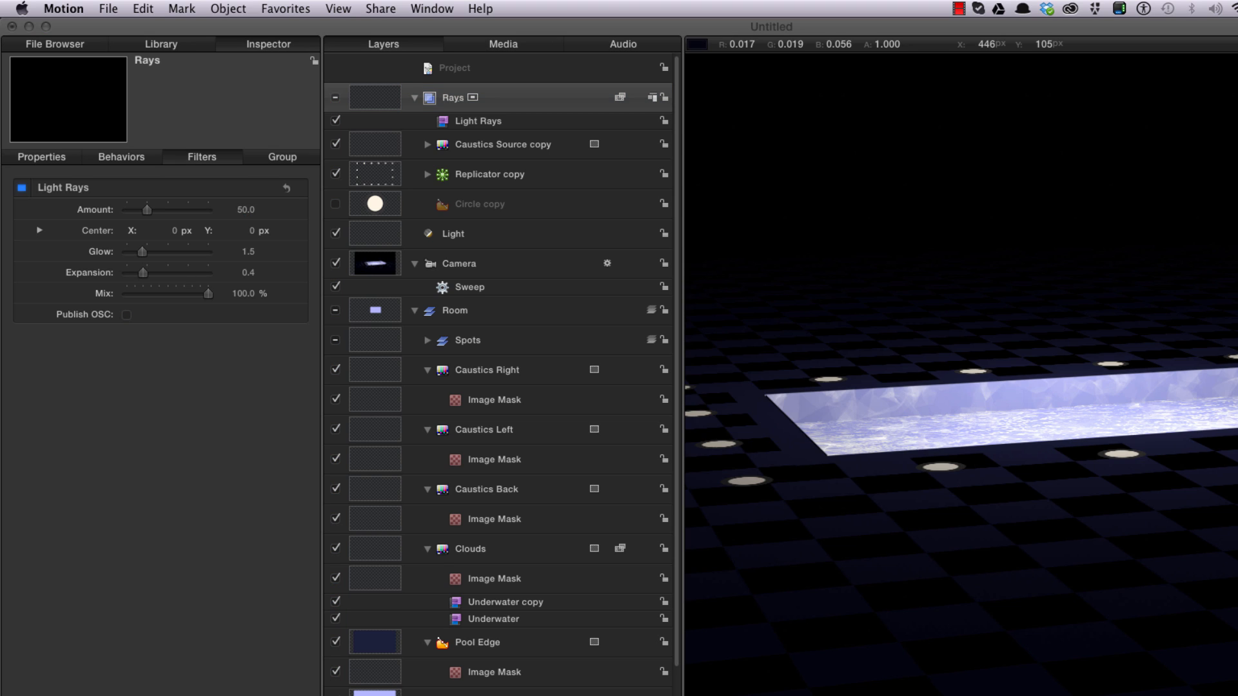
{"action": "left_click", "coordinate": [246, 211]}
{"action": "left_click", "coordinate": [246, 210]}
{"action": "type", "text": "100"}
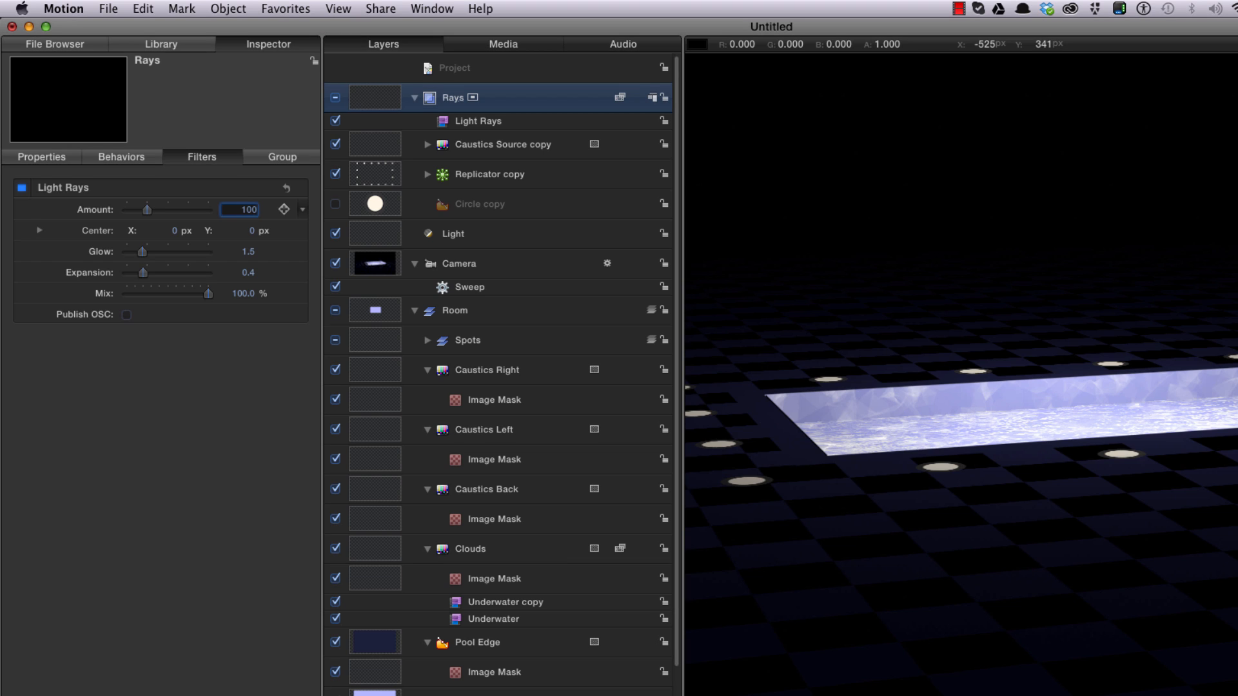
{"action": "key", "text": "Return"}
Set the Light Rays center's Y value to -3 and switch the Rays group back to 3D
{"action": "left_click", "coordinate": [40, 231]}
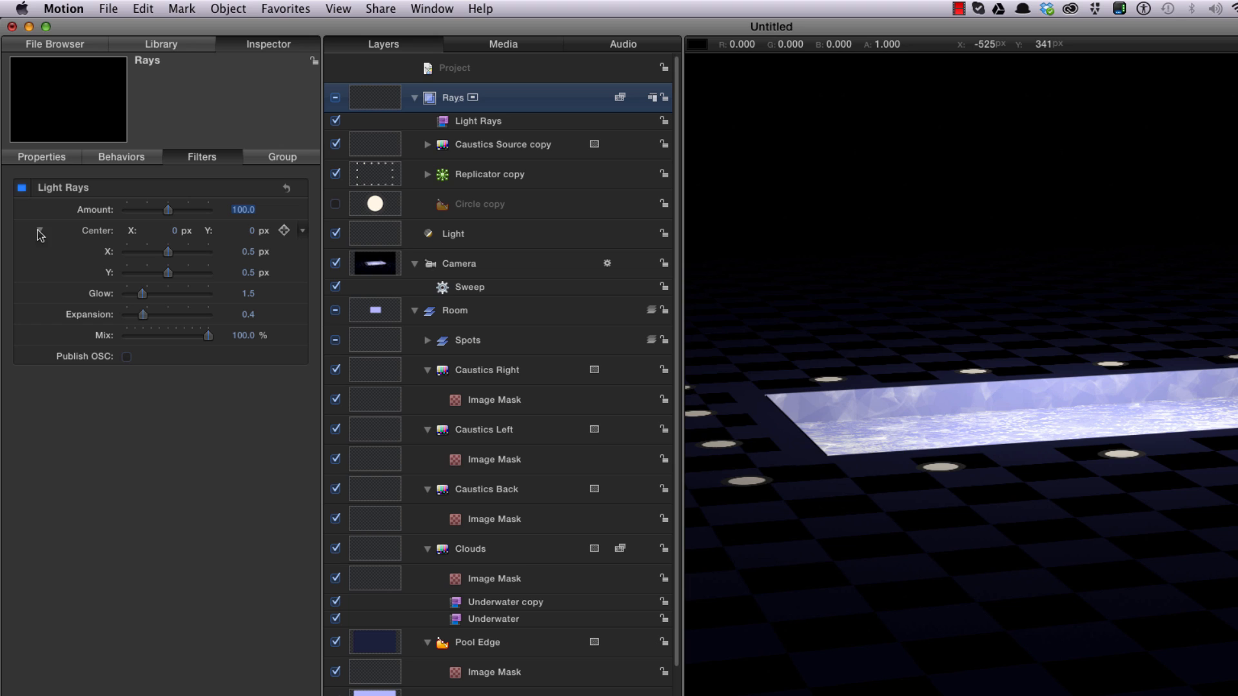
{"action": "left_click", "coordinate": [249, 272]}
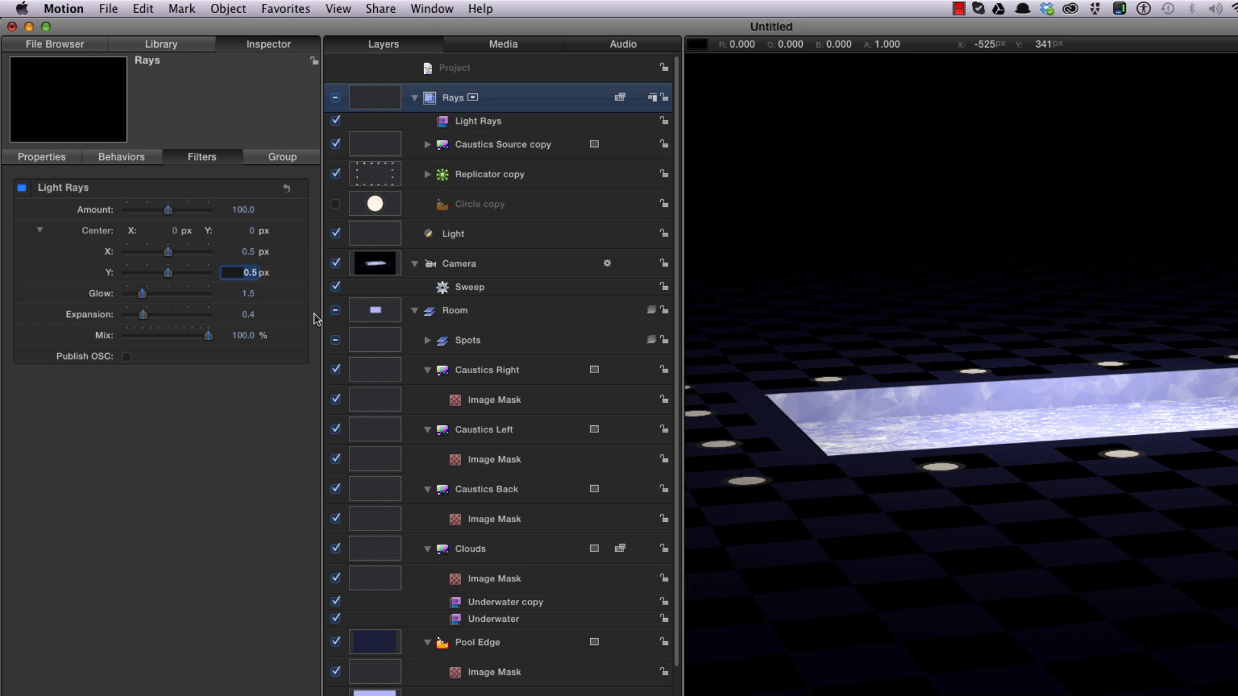
{"action": "type", "text": "-3"}
{"action": "key", "text": "Return"}
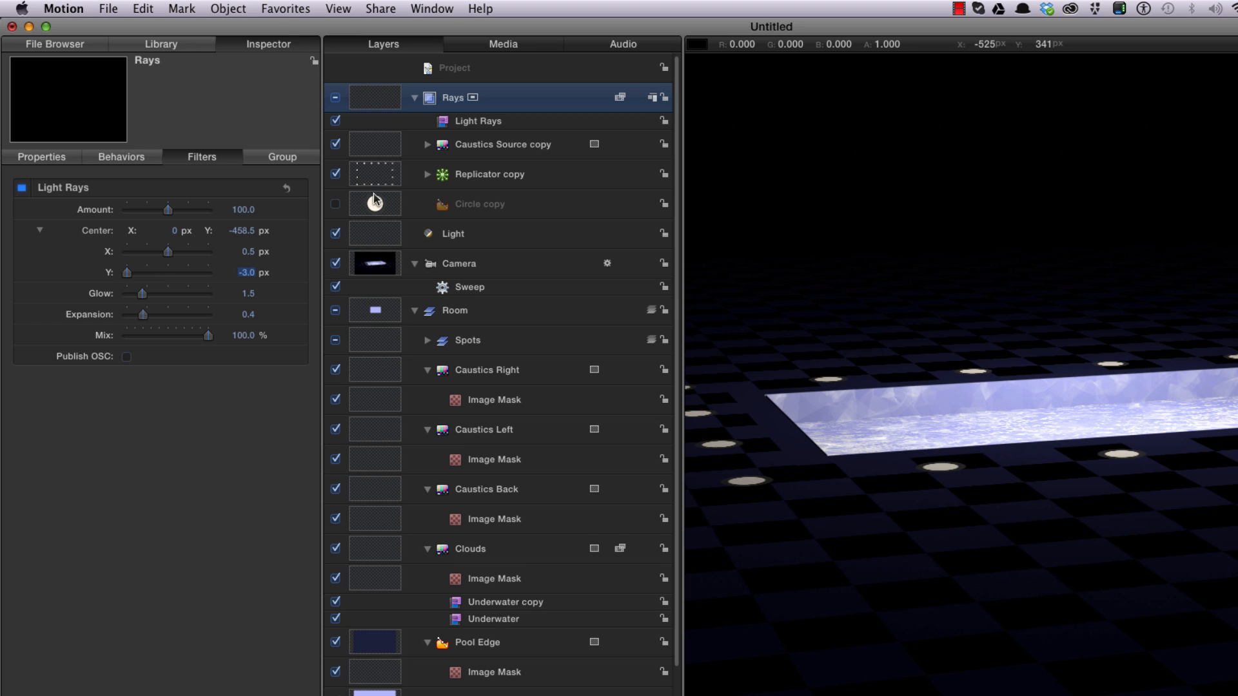
{"action": "left_click", "coordinate": [379, 102]}
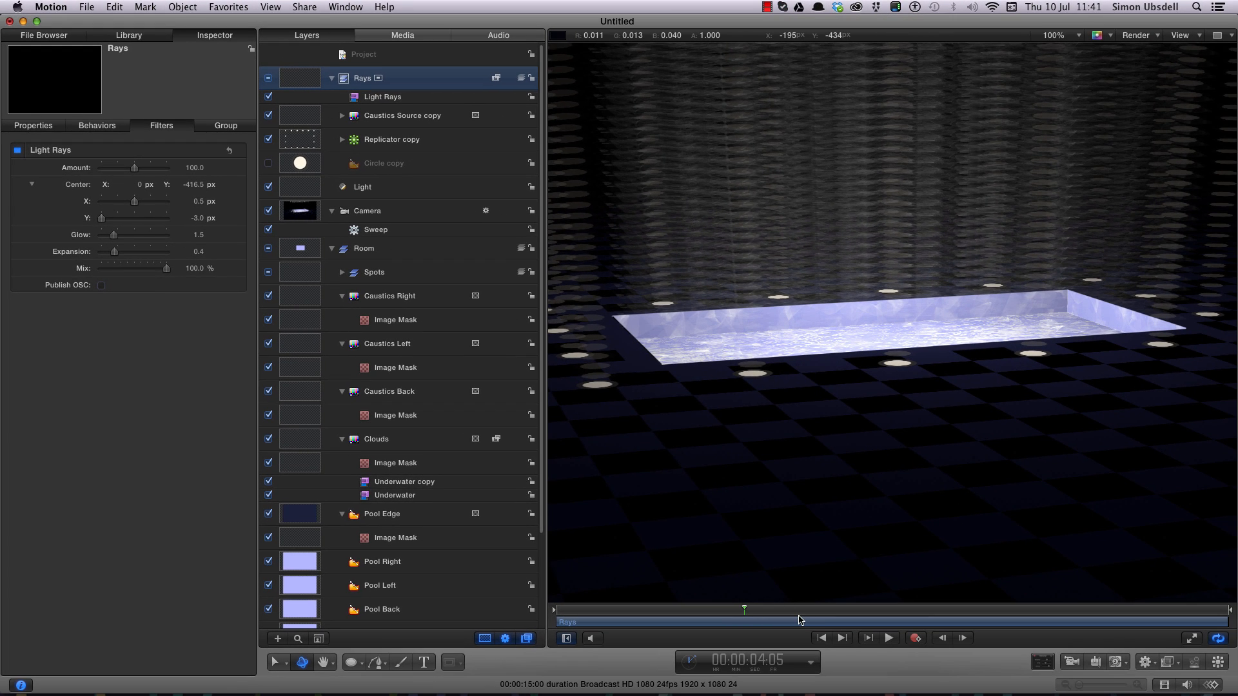
Check the rays along the timeline and apply the Directional Blur filter to the Rays group
{"action": "left_click", "coordinate": [818, 611]}
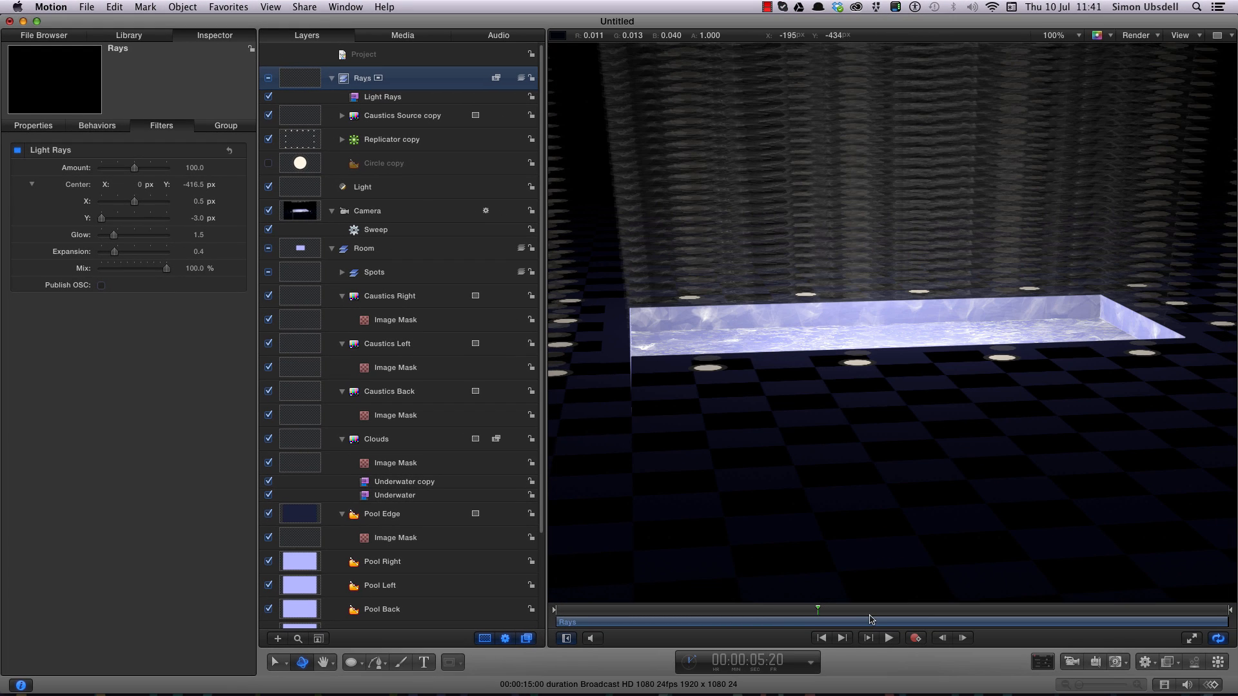
{"action": "left_click_drag", "start_coordinate": [873, 610], "coordinate": [1118, 610]}
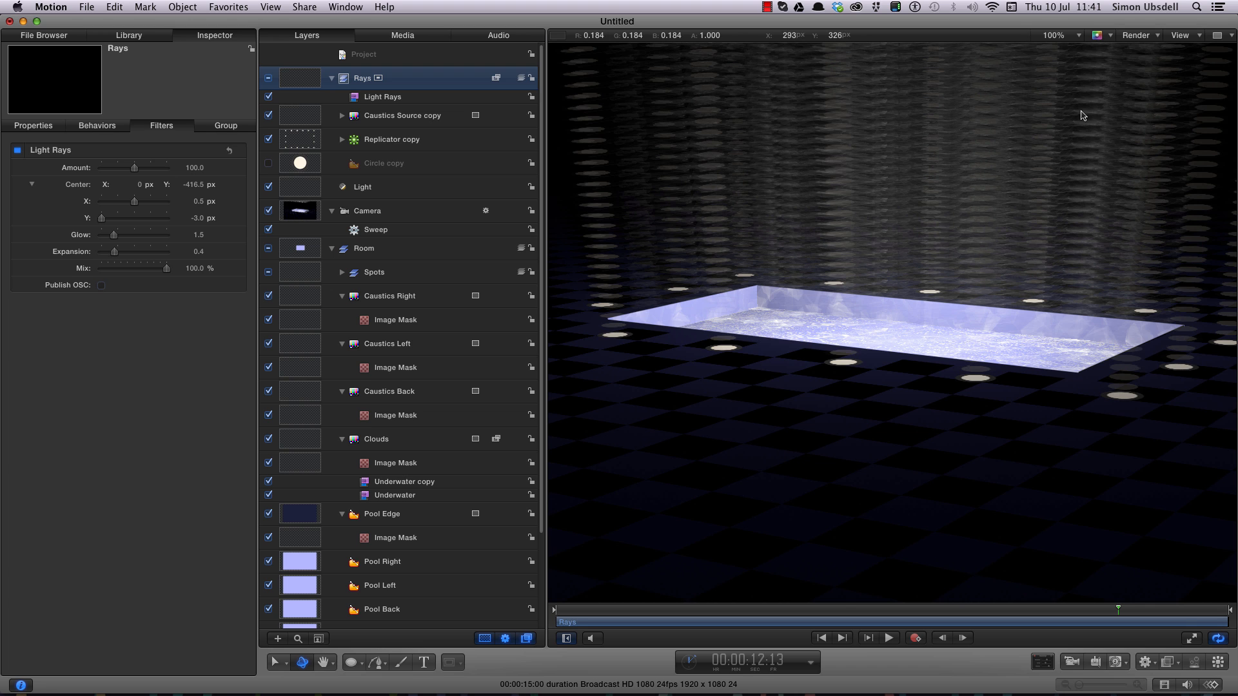
{"action": "left_click", "coordinate": [1182, 616]}
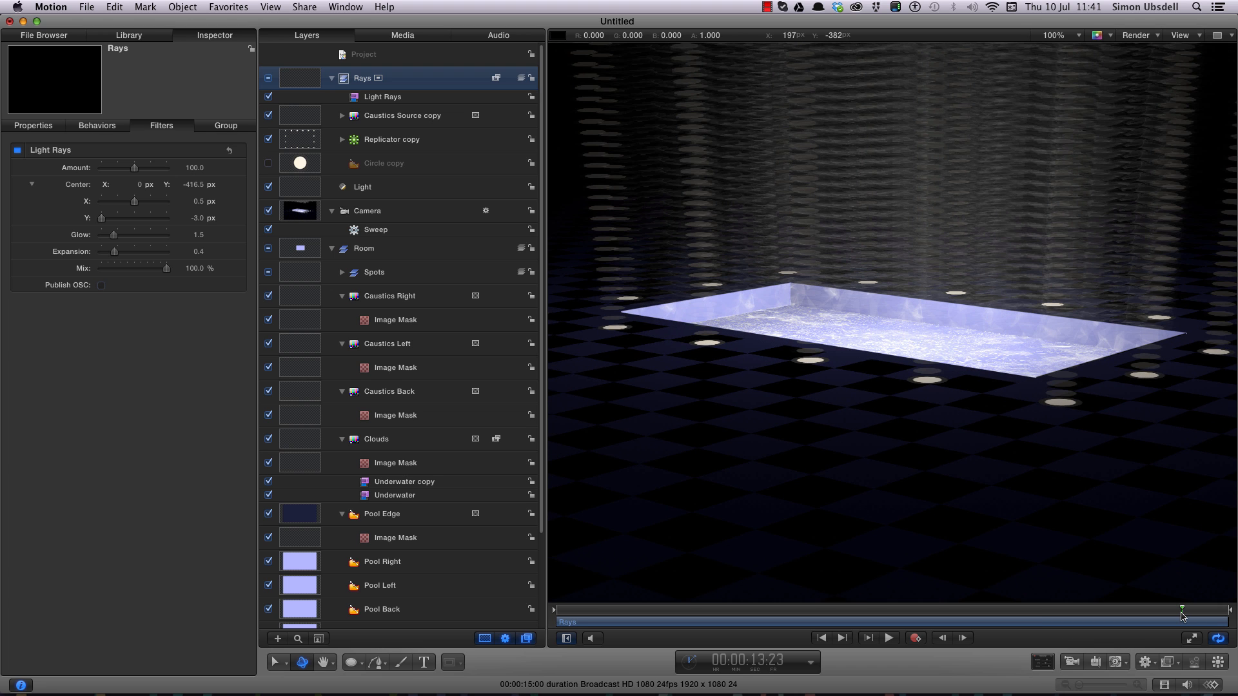
{"action": "left_click", "coordinate": [630, 616]}
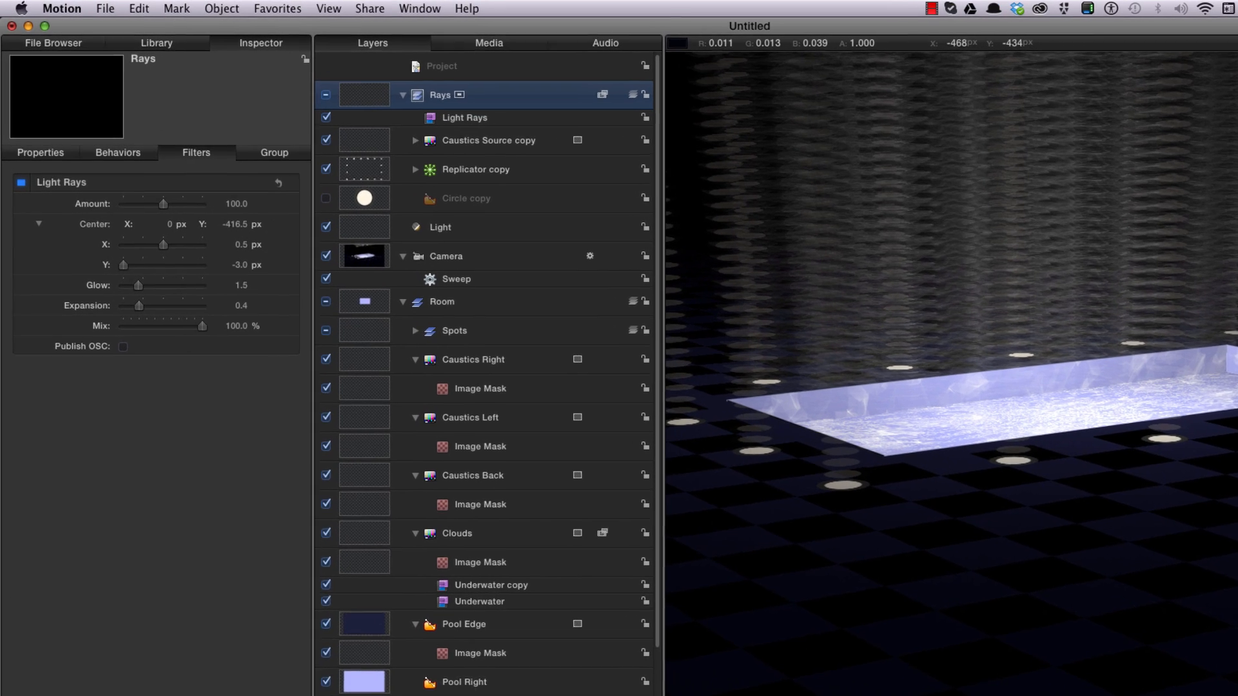
{"action": "key", "text": "super+2"}
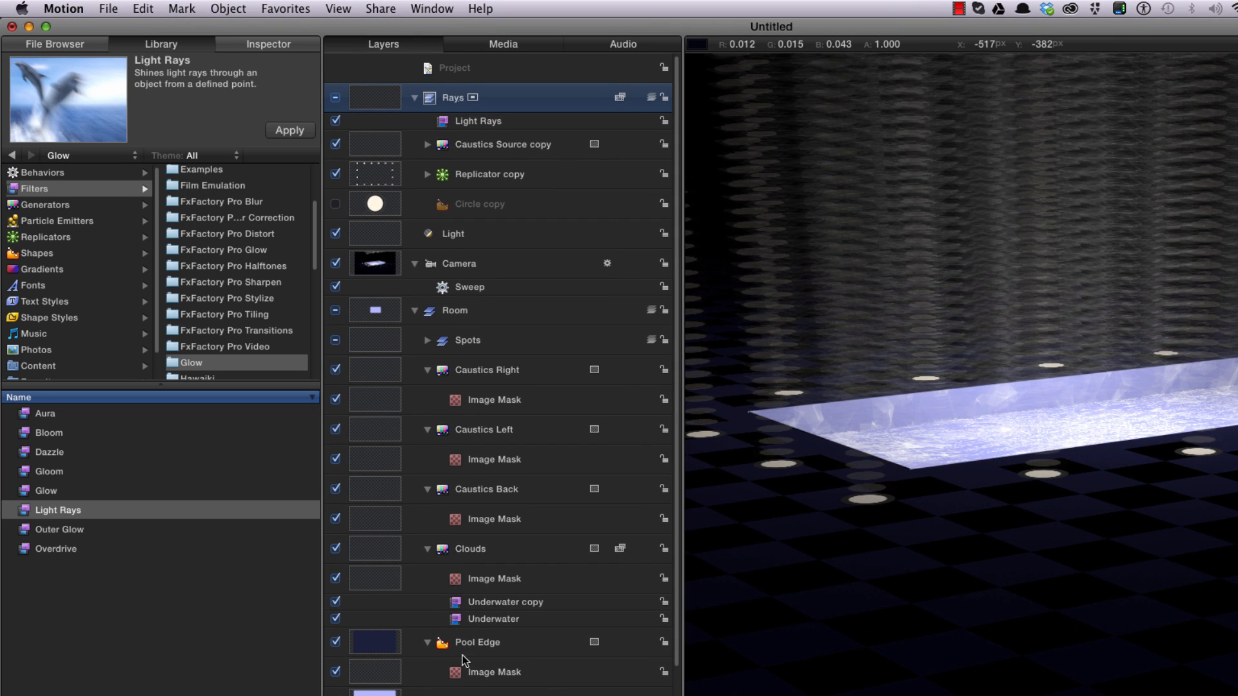
{"action": "scroll", "coordinate": [315, 194], "scroll_direction": "up", "scroll_amount": 5}
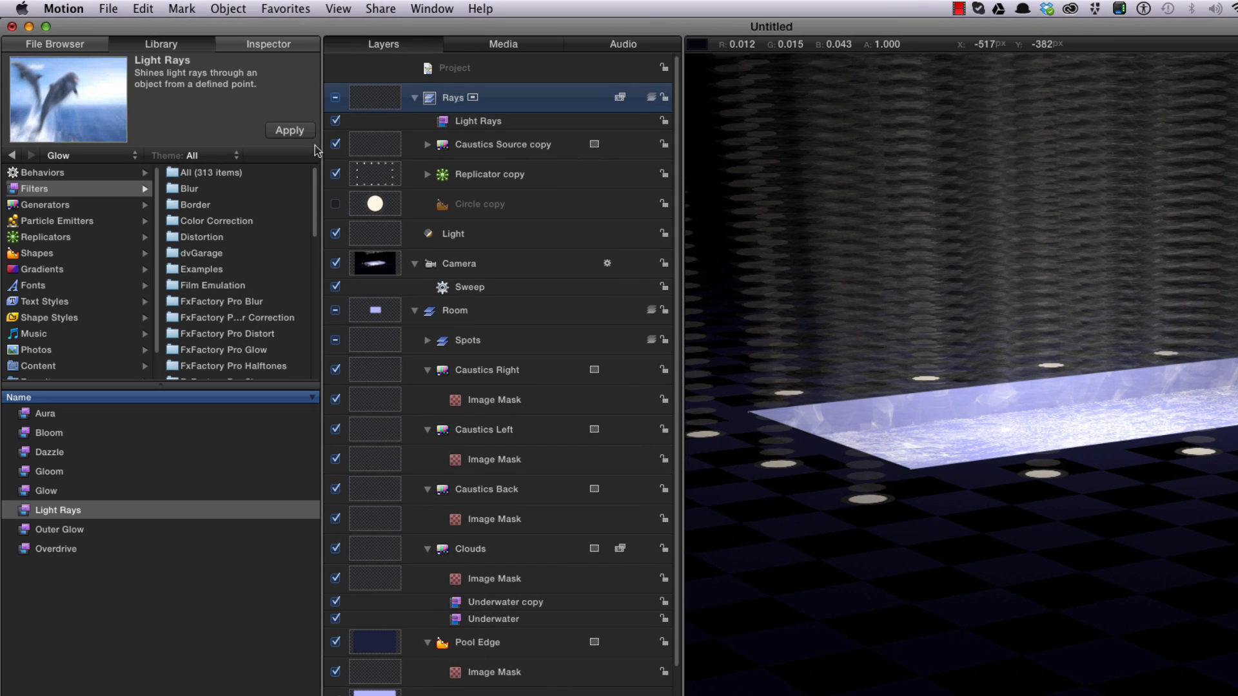
{"action": "left_click", "coordinate": [198, 188]}
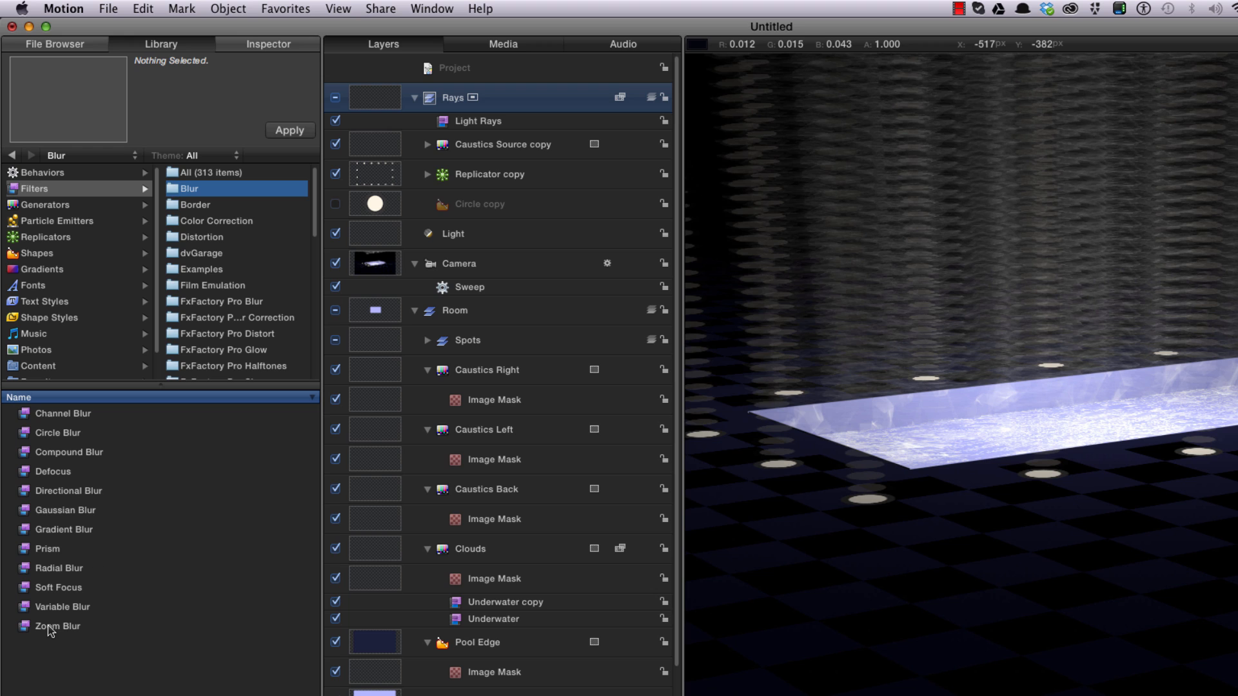
{"action": "left_click", "coordinate": [58, 492]}
{"action": "left_click", "coordinate": [290, 130]}
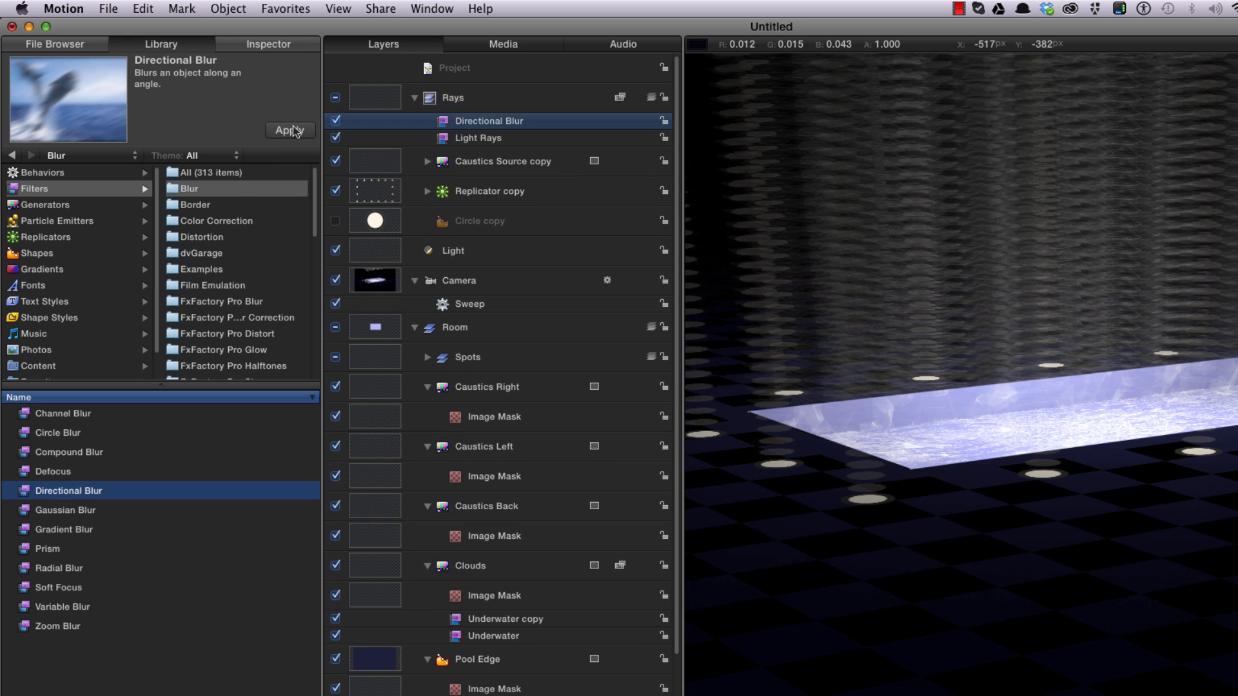
Set the Directional Blur filter's Angle to 90° and its Amount to 75
{"action": "key", "text": "F3"}
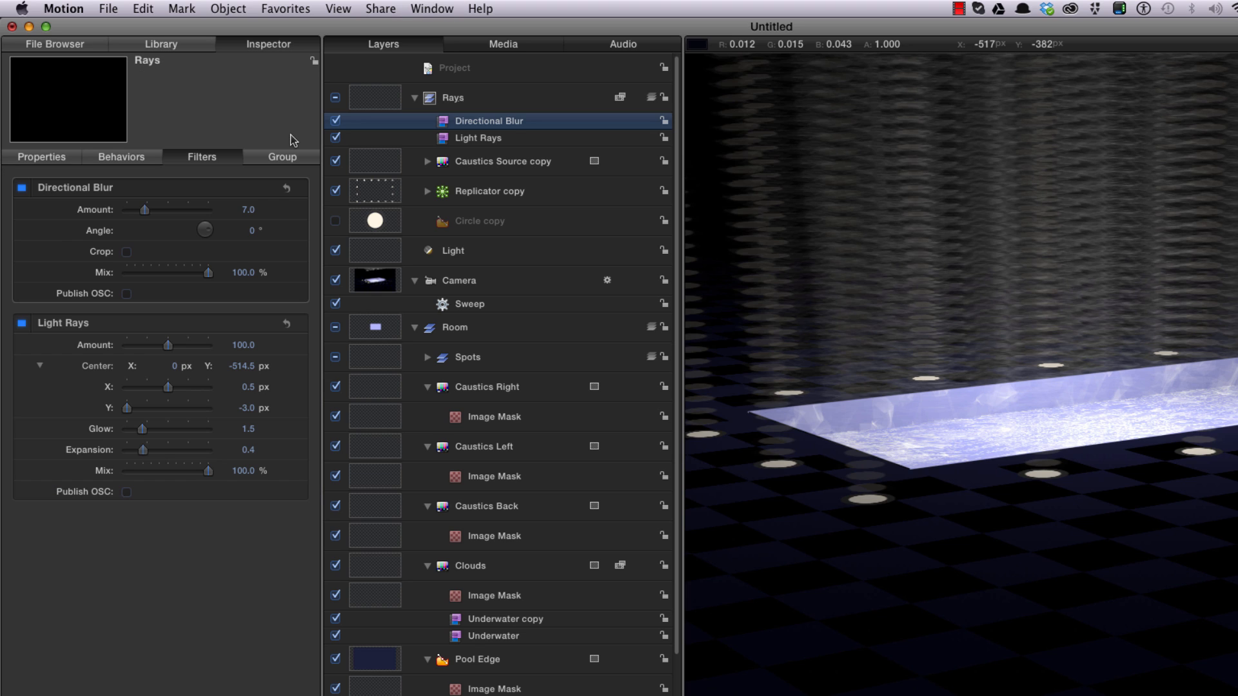
{"action": "left_click", "coordinate": [254, 231]}
{"action": "type", "text": "90"}
{"action": "key", "text": "Return"}
{"action": "key", "text": "shift+Tab"}
{"action": "type", "text": "75"}
{"action": "key", "text": "Return"}
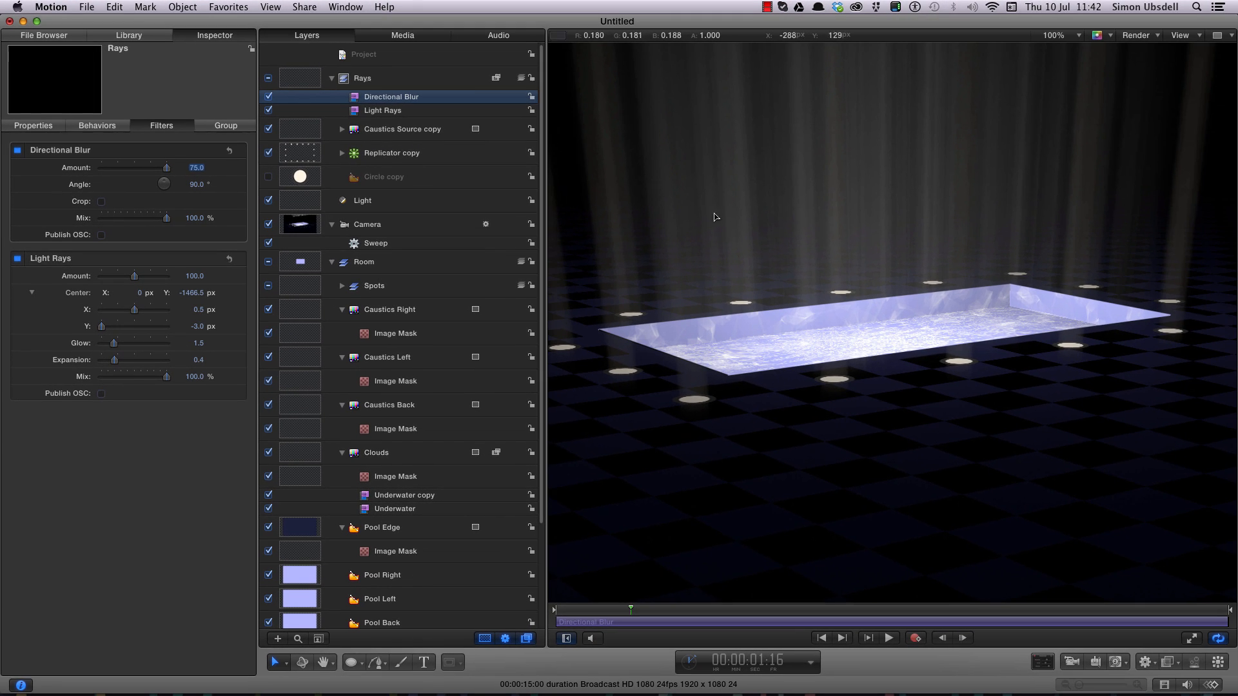
Review the blurred rays rising from the pool and spots at several points along the timeline
{"action": "left_click", "coordinate": [784, 611]}
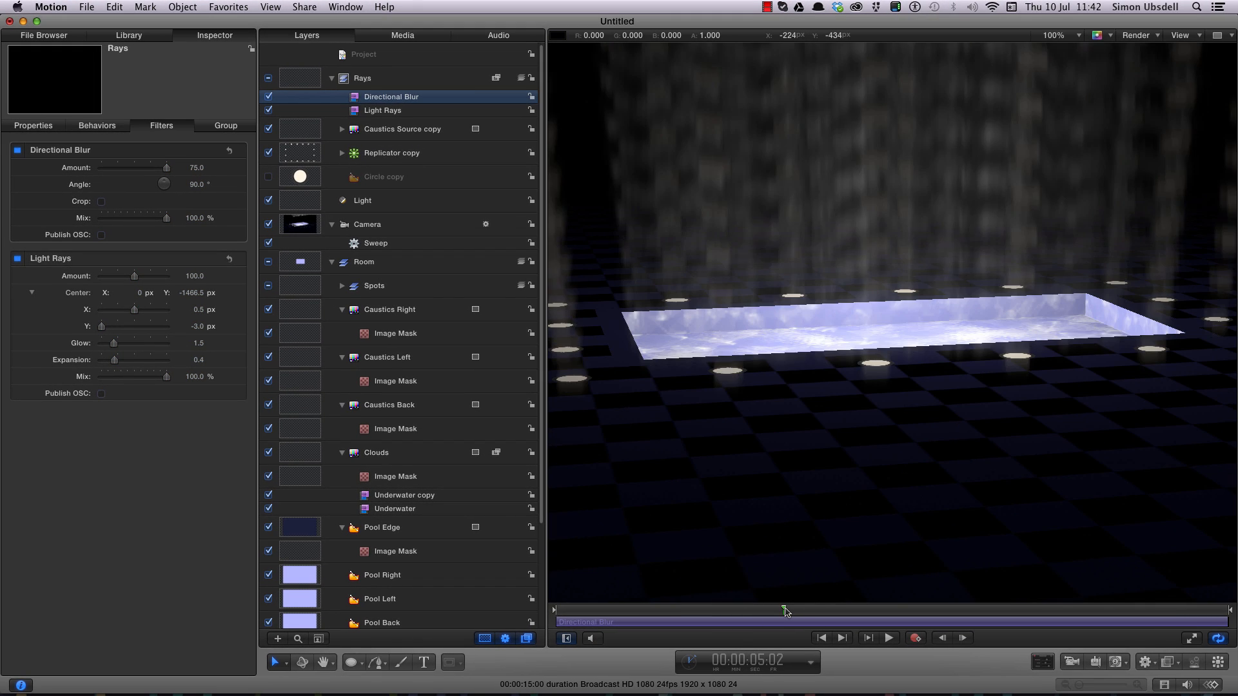
{"action": "left_click", "coordinate": [1035, 612]}
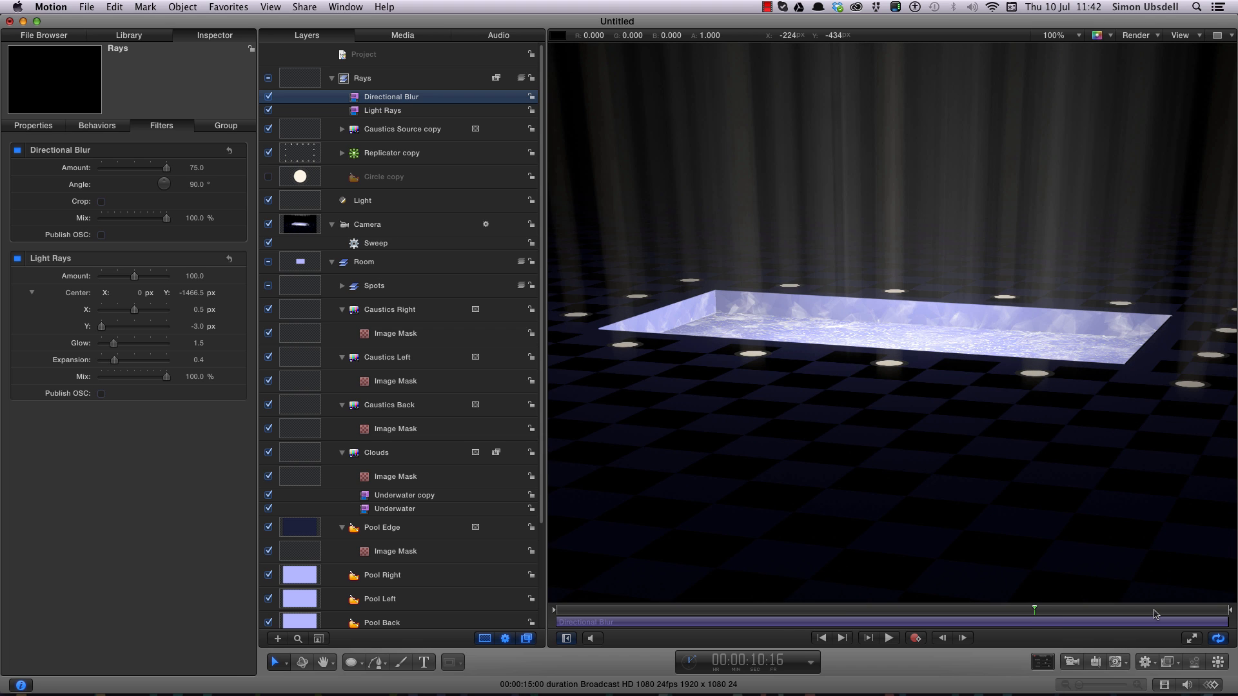
{"action": "left_click", "coordinate": [1154, 611]}
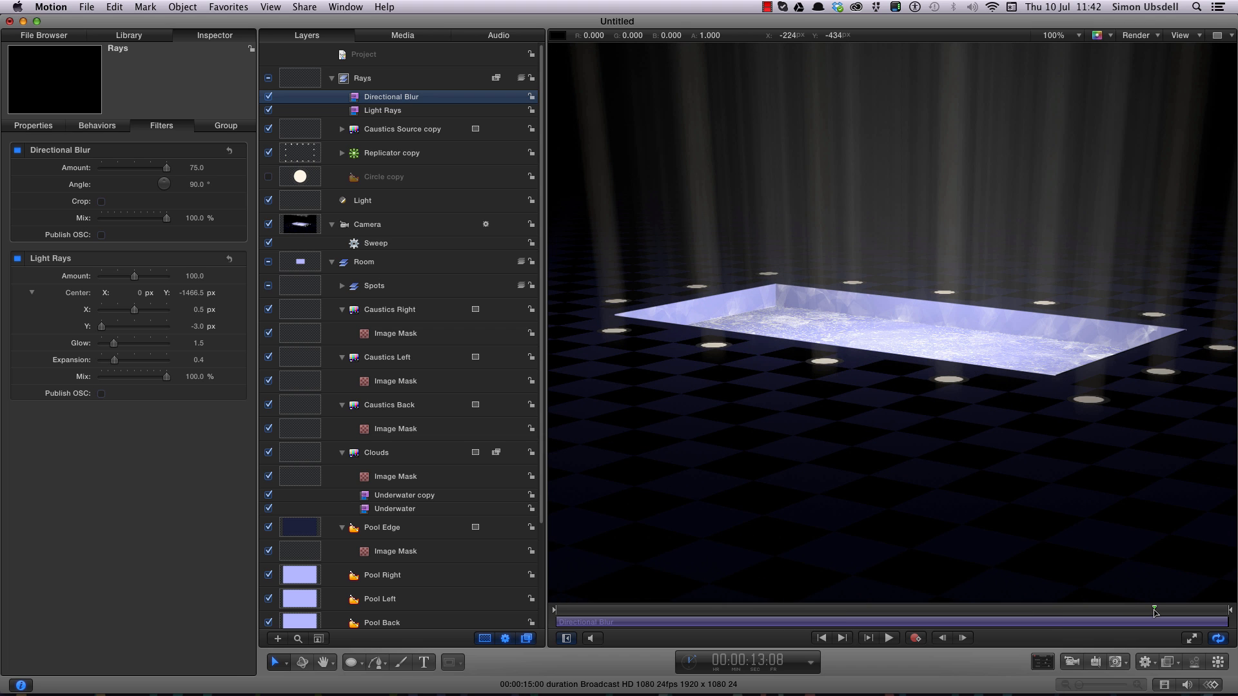
{"action": "left_click", "coordinate": [636, 611]}
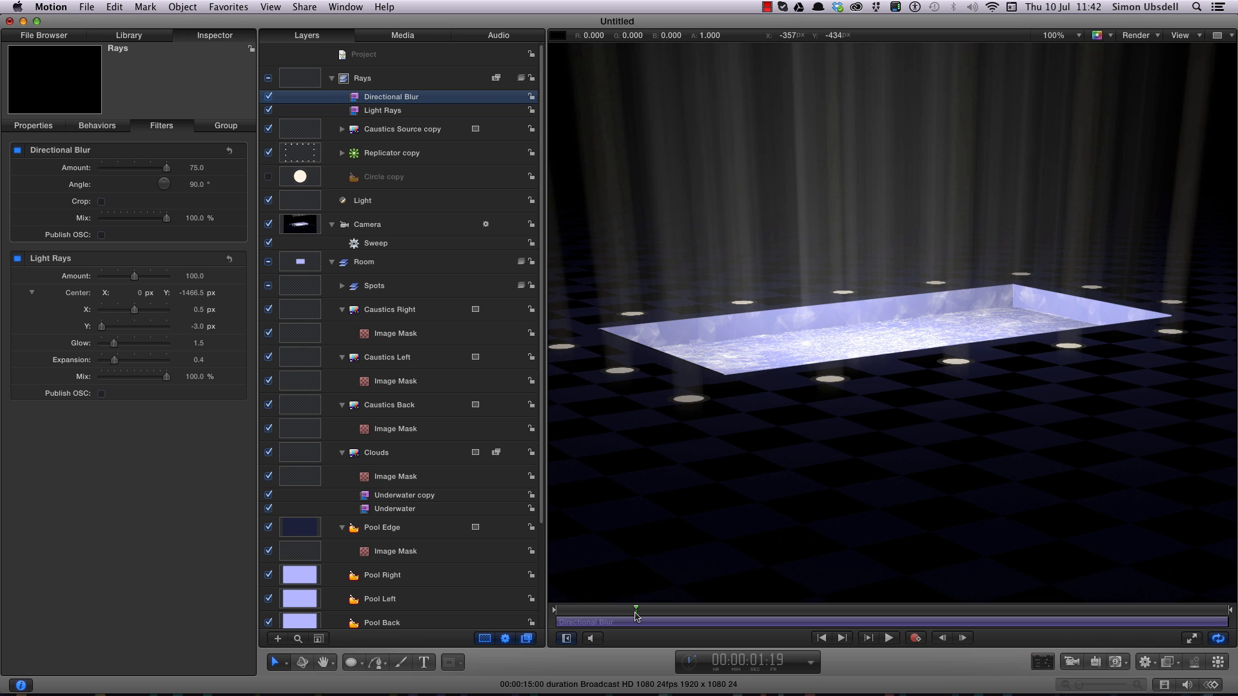
{"action": "left_click_drag", "start_coordinate": [636, 613], "coordinate": [607, 612]}
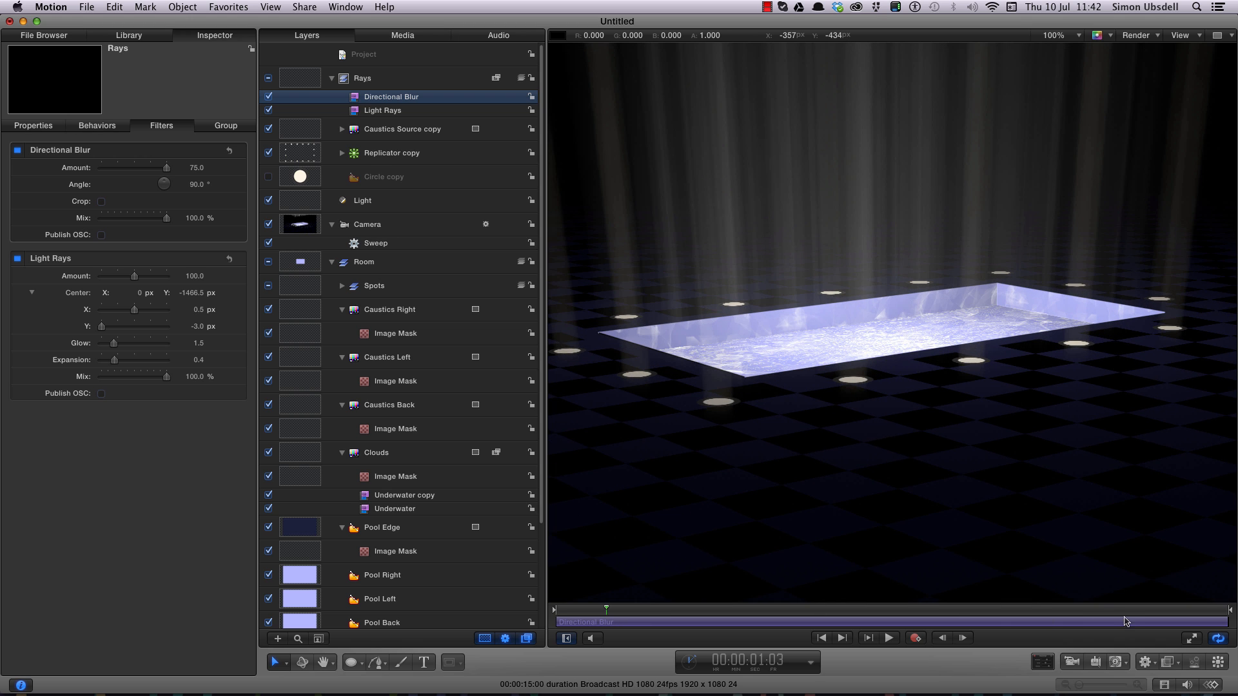
{"action": "left_click", "coordinate": [1129, 611]}
{"action": "left_click", "coordinate": [681, 611]}
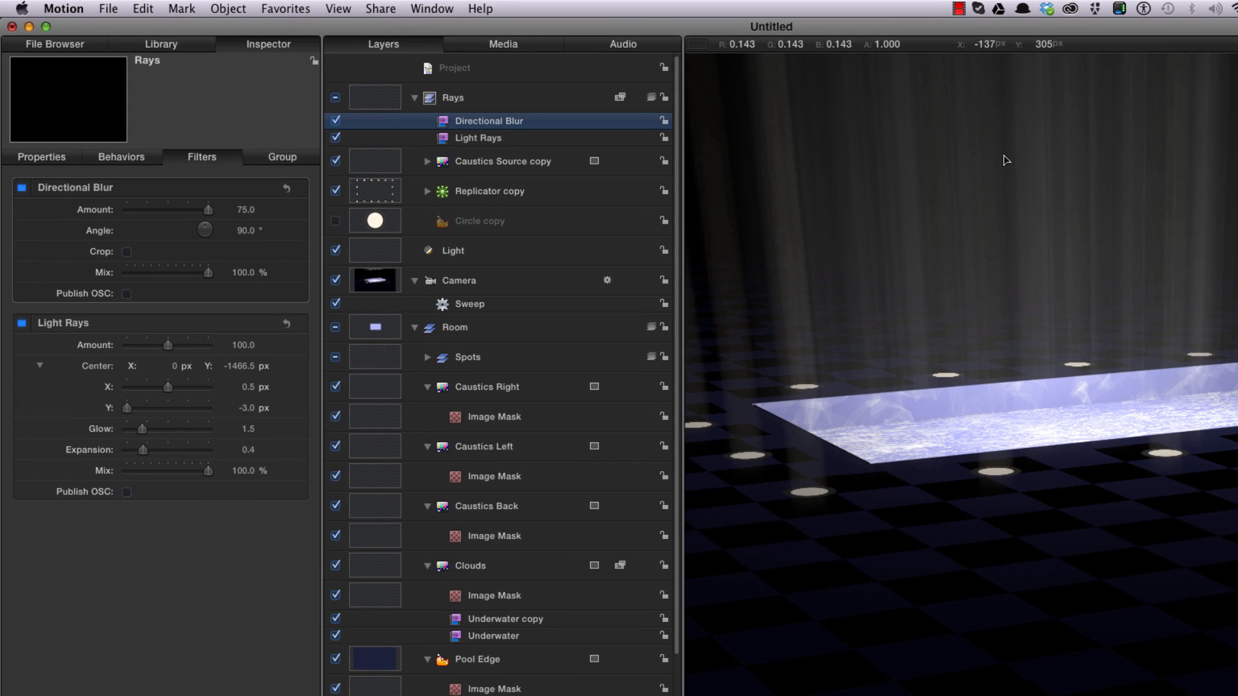
Add the OpenEXR Tone Map color correction filter to the Rays group beneath Light Rays and show its settings
{"action": "key", "text": "super+2"}
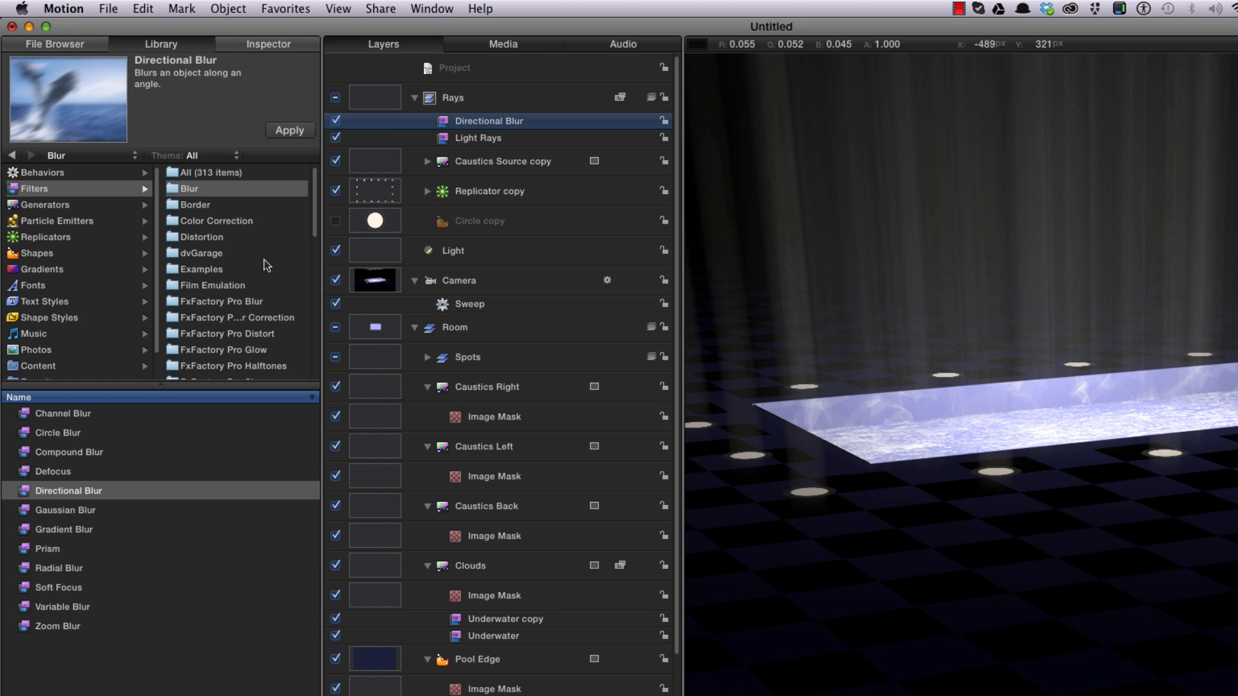
{"action": "left_click", "coordinate": [215, 221]}
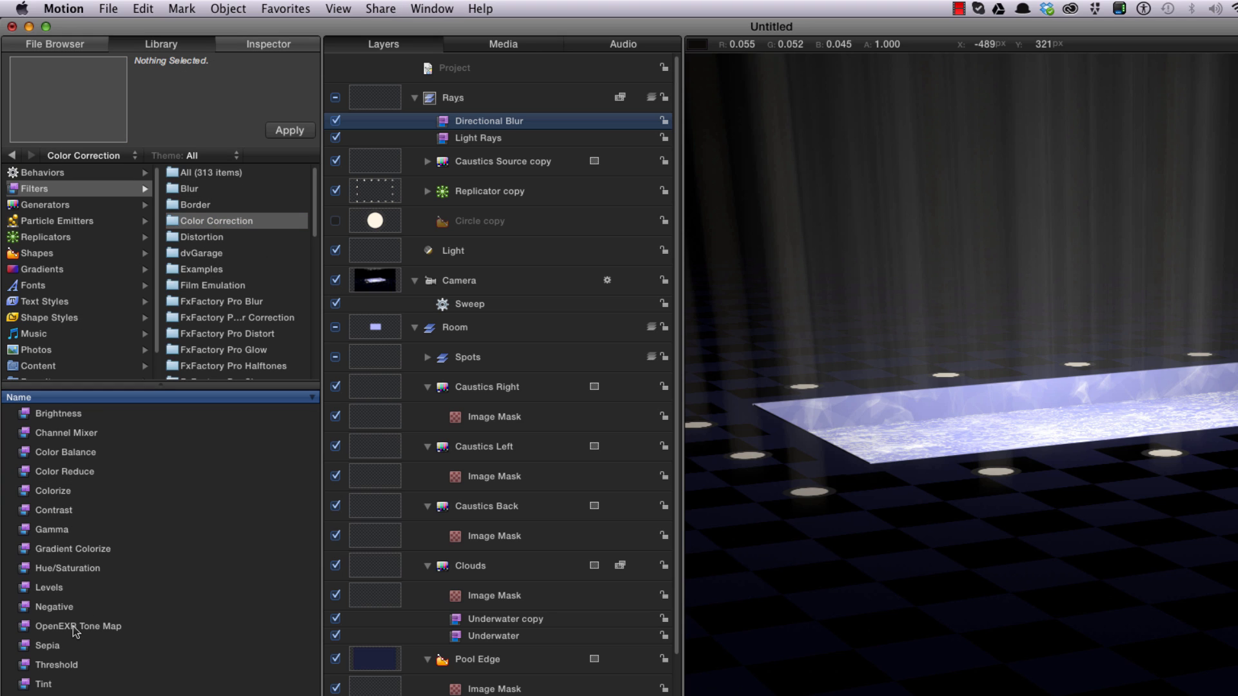
{"action": "left_click", "coordinate": [77, 626]}
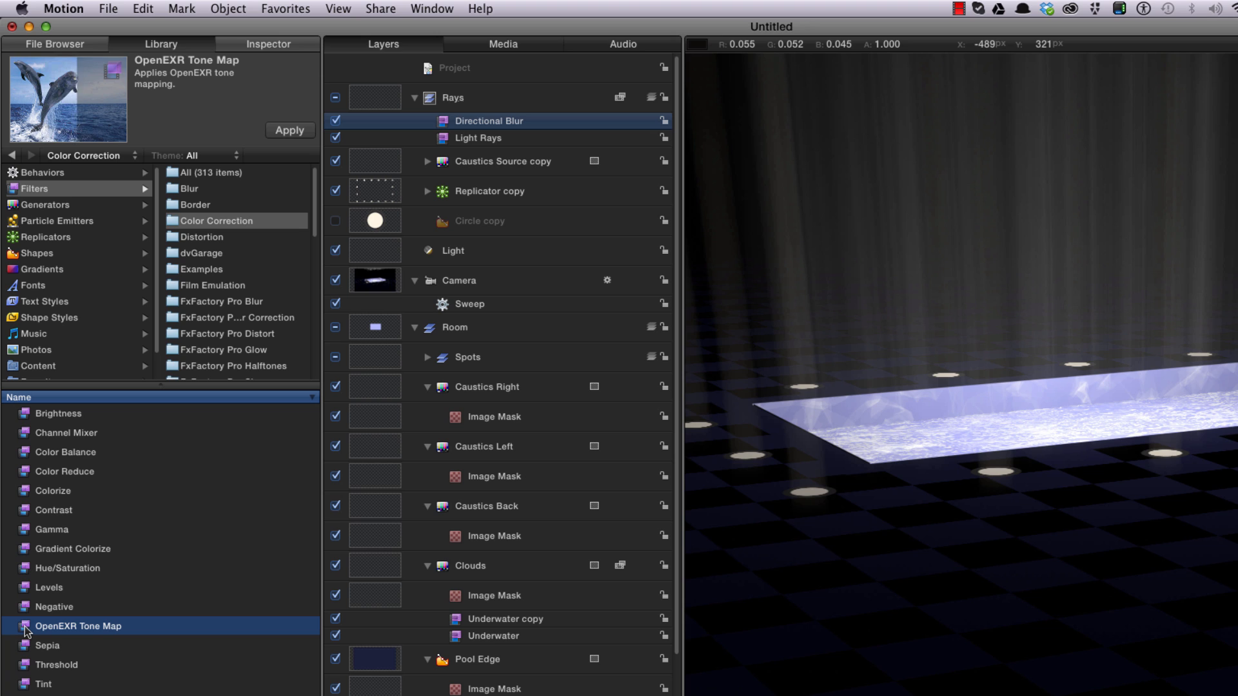
{"action": "left_click_drag", "start_coordinate": [32, 626], "coordinate": [434, 149]}
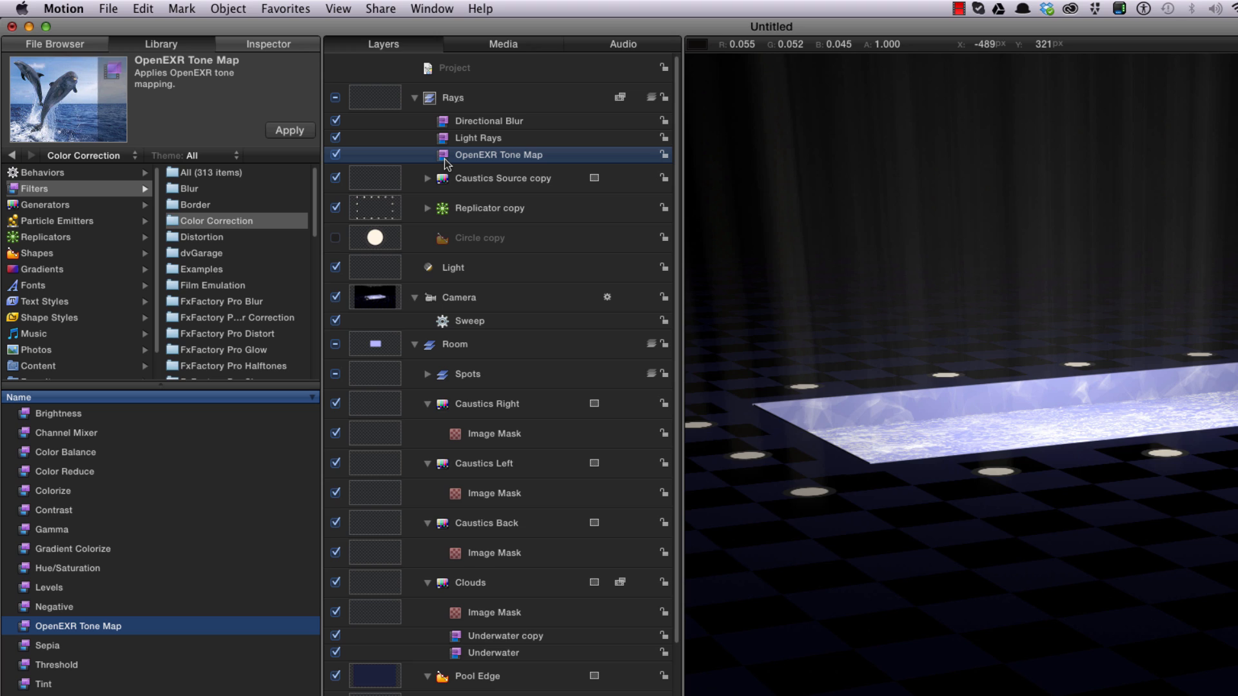
{"action": "key", "text": "super+3"}
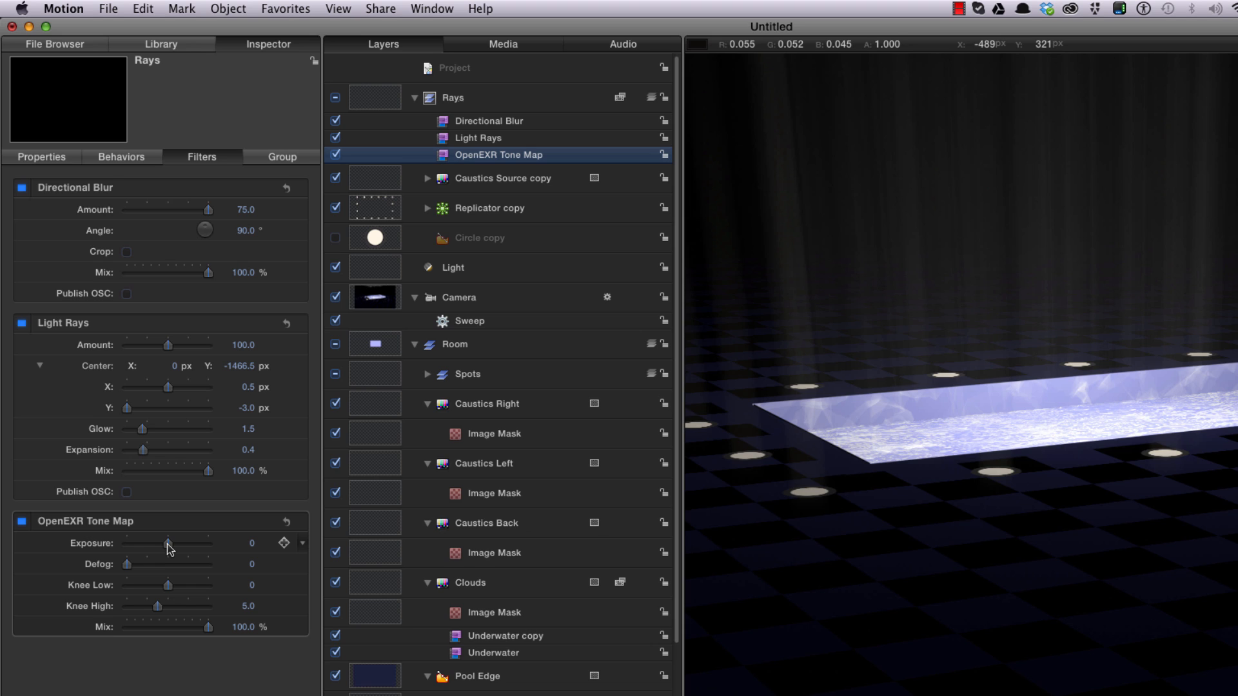
Set the Rays group's OpenEXR Tone Map Exposure to 6 and open the group's Y position for editing
{"action": "left_click_drag", "start_coordinate": [169, 548], "coordinate": [194, 551]}
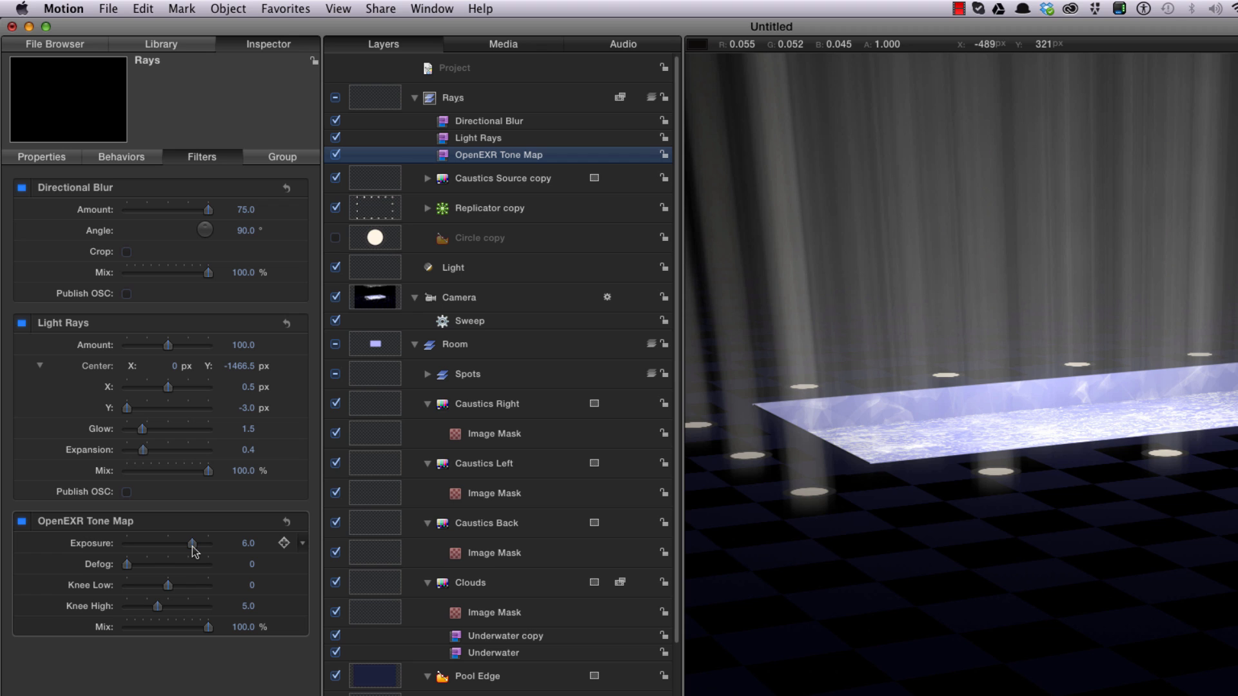
{"action": "key", "text": "F1"}
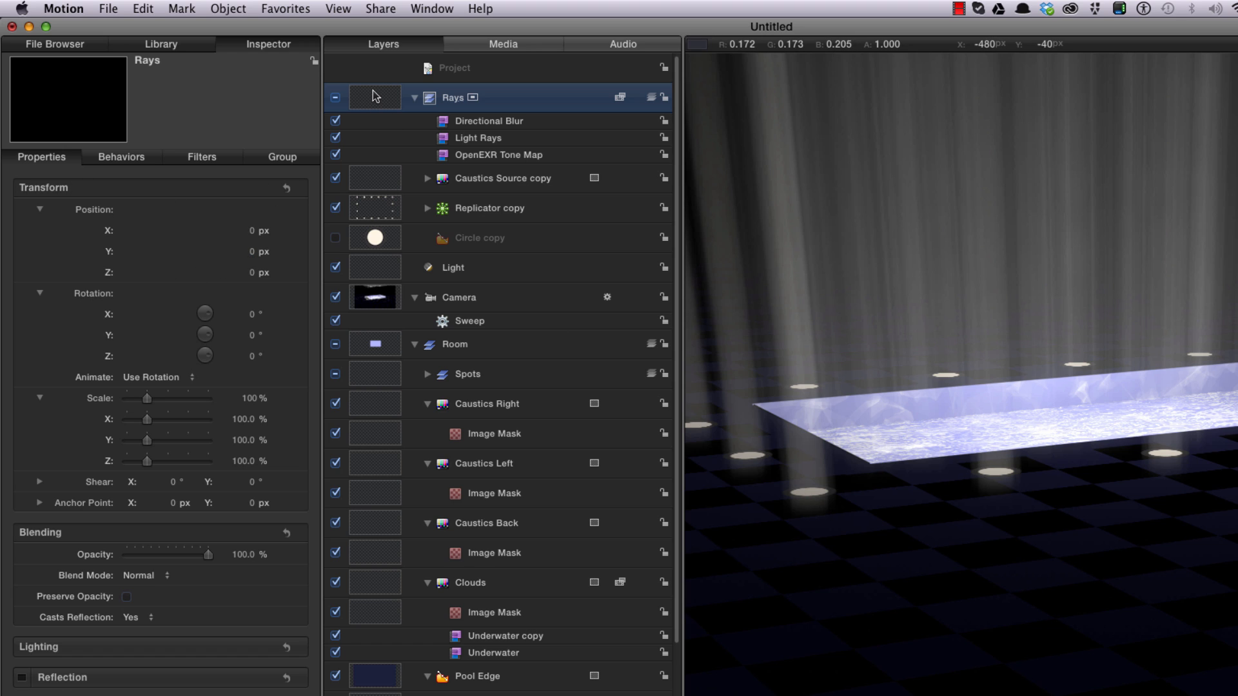
{"action": "left_click", "coordinate": [253, 252]}
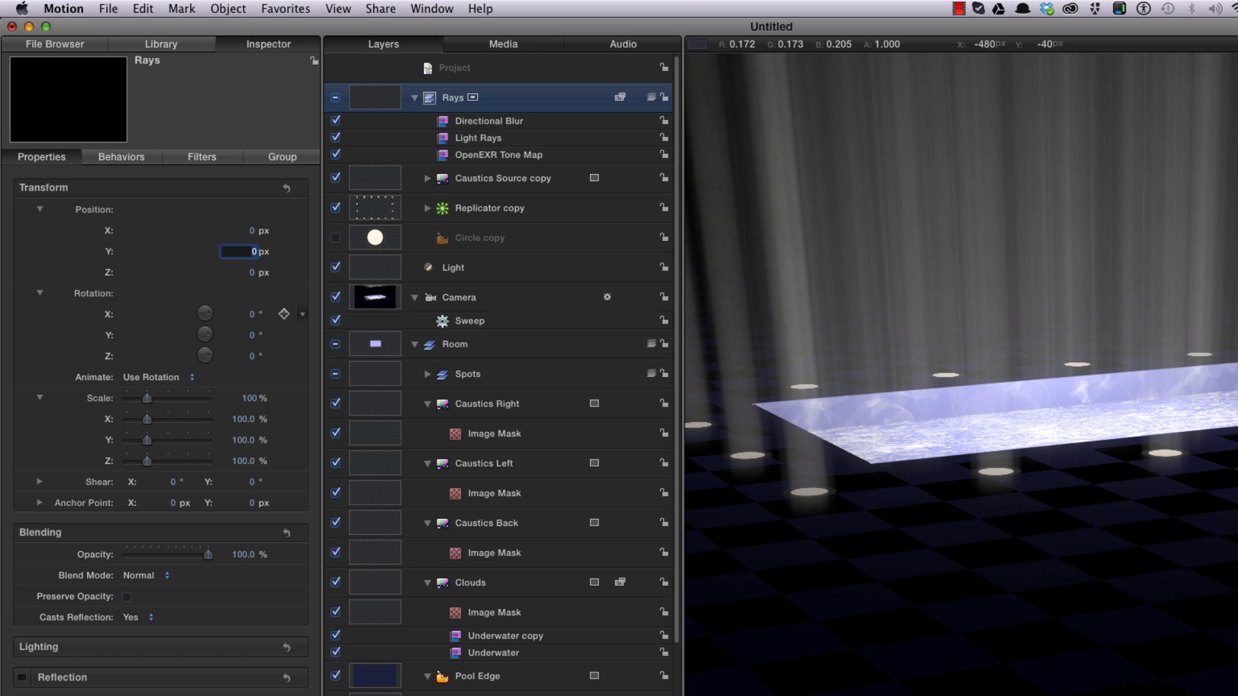
{"action": "key", "text": "Return"}
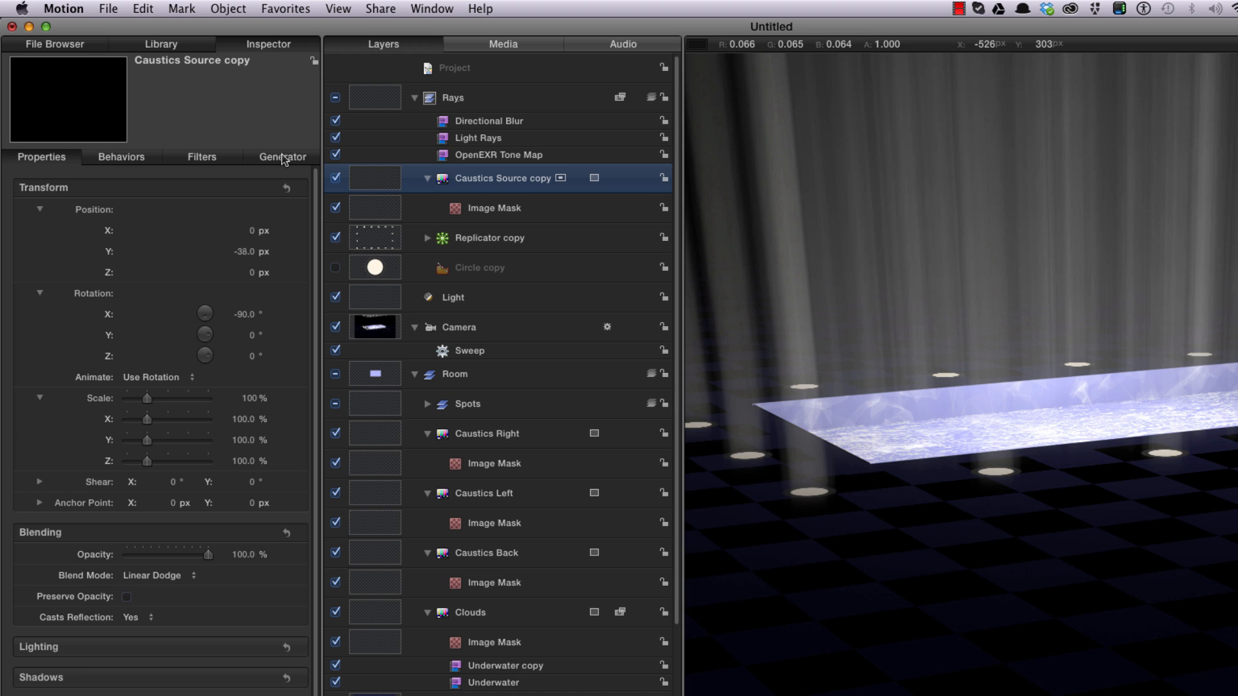
Recolor the Caustics Source copy generator in the Rays group from the saved pale blue swatch to a more saturated blue
{"action": "left_click", "coordinate": [284, 160]}
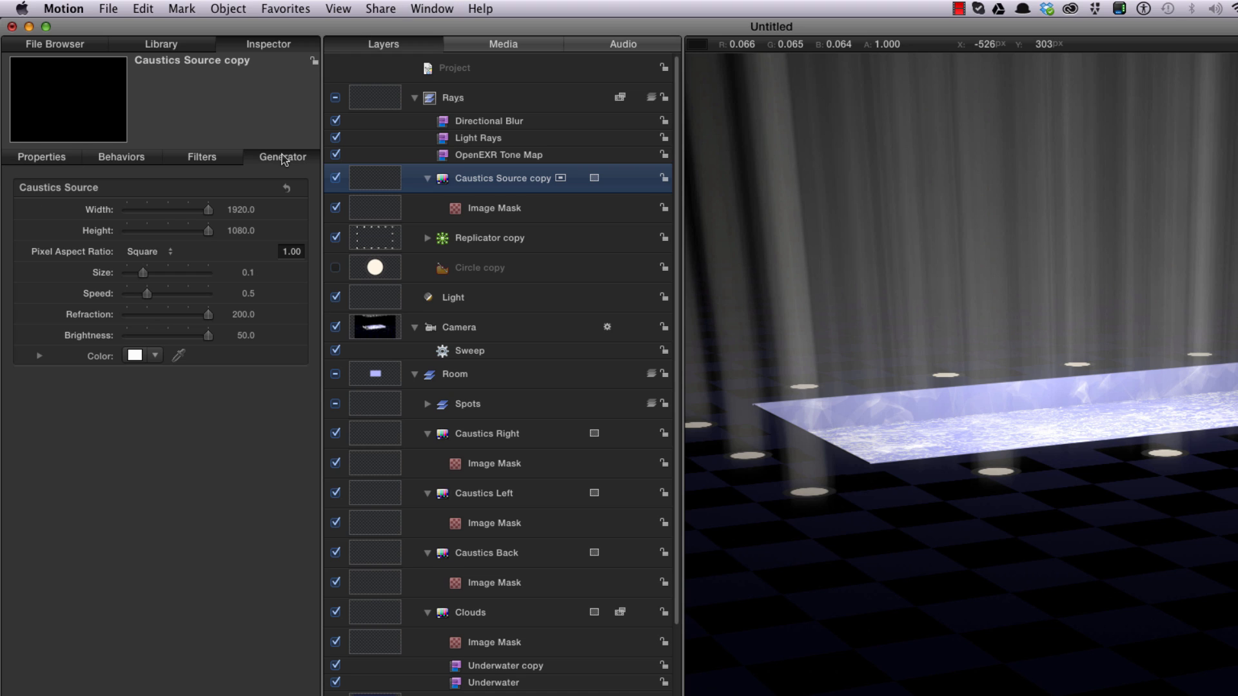
{"action": "left_click", "coordinate": [134, 355]}
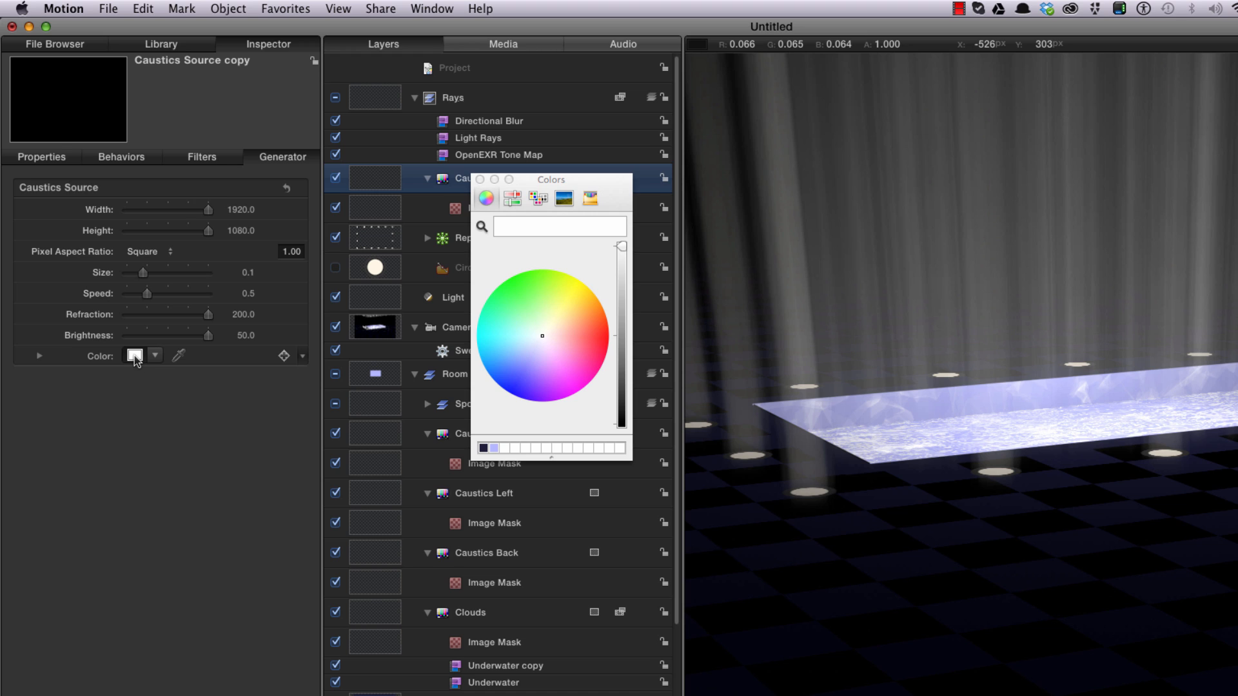
{"action": "left_click", "coordinate": [494, 446]}
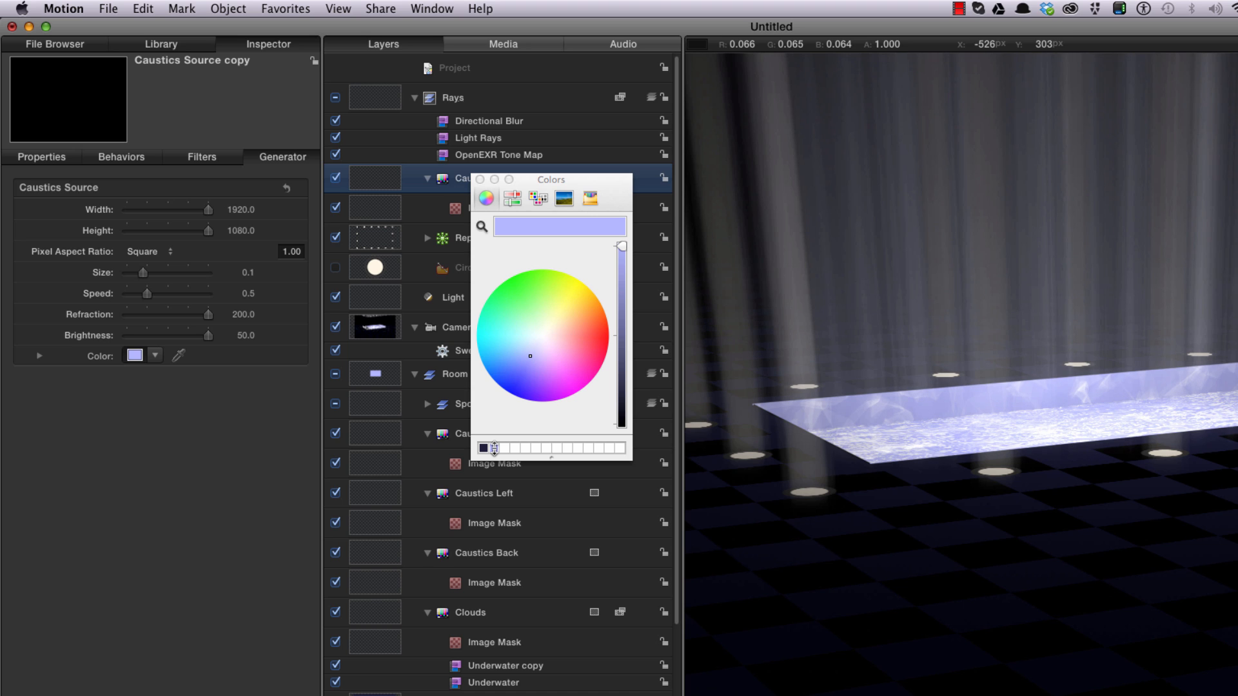
{"action": "left_click_drag", "start_coordinate": [527, 356], "coordinate": [518, 375]}
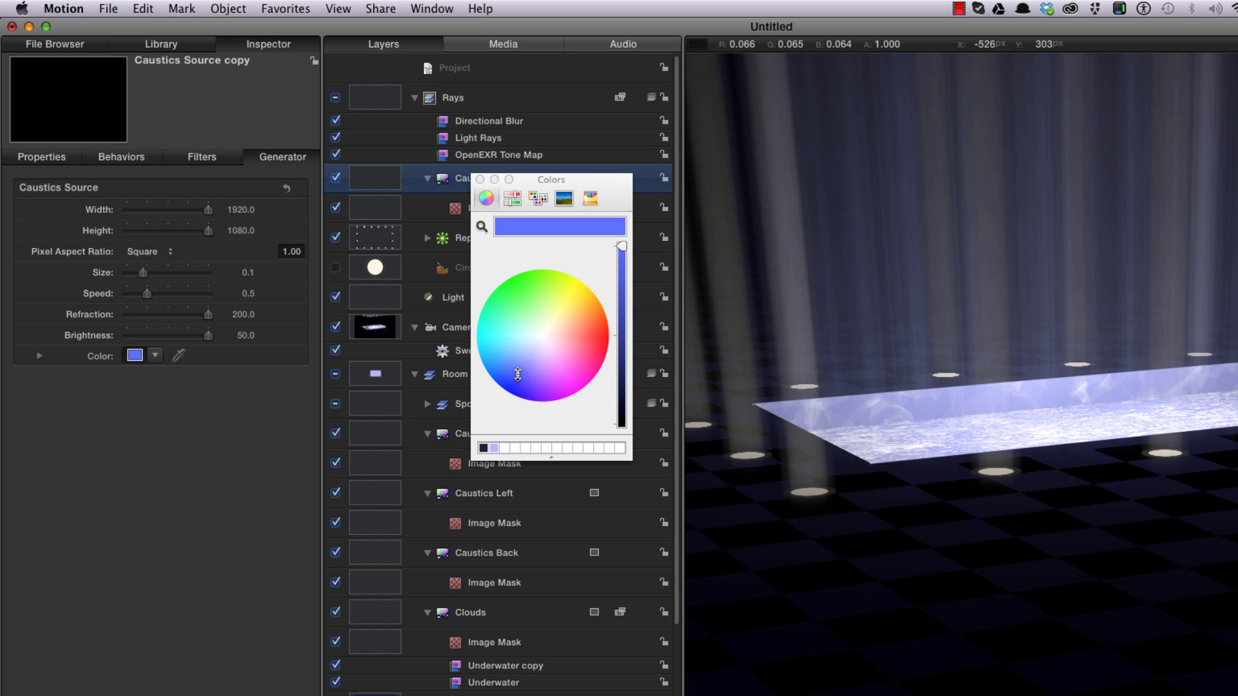
{"action": "left_click_drag", "start_coordinate": [517, 374], "coordinate": [517, 377]}
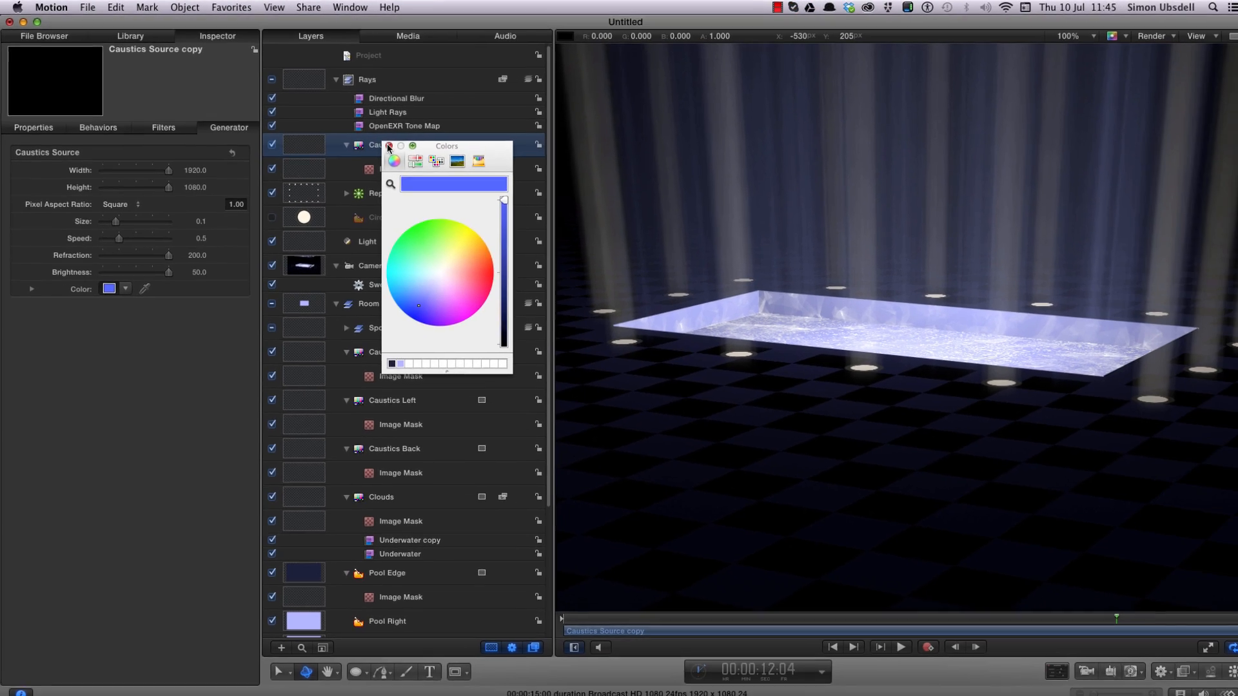
{"action": "left_click", "coordinate": [479, 179]}
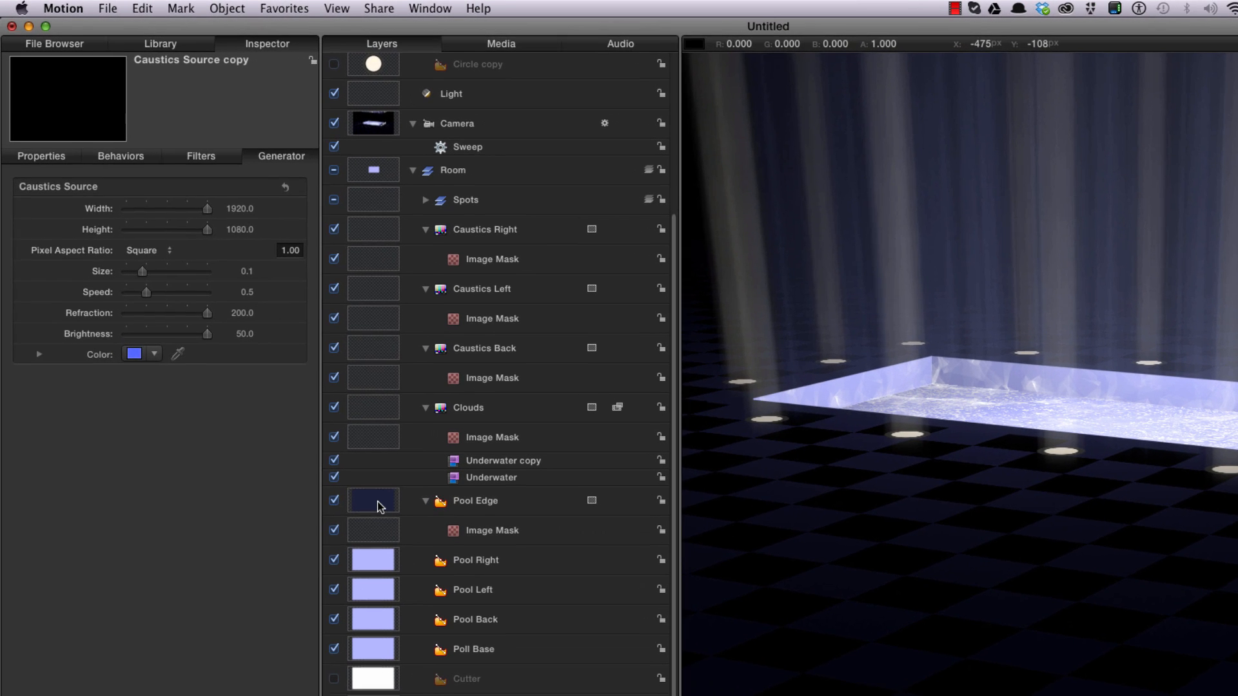
Duplicate the Pool Edge shape and rename the duplicate Pool Glow
{"action": "left_click", "coordinate": [303, 403]}
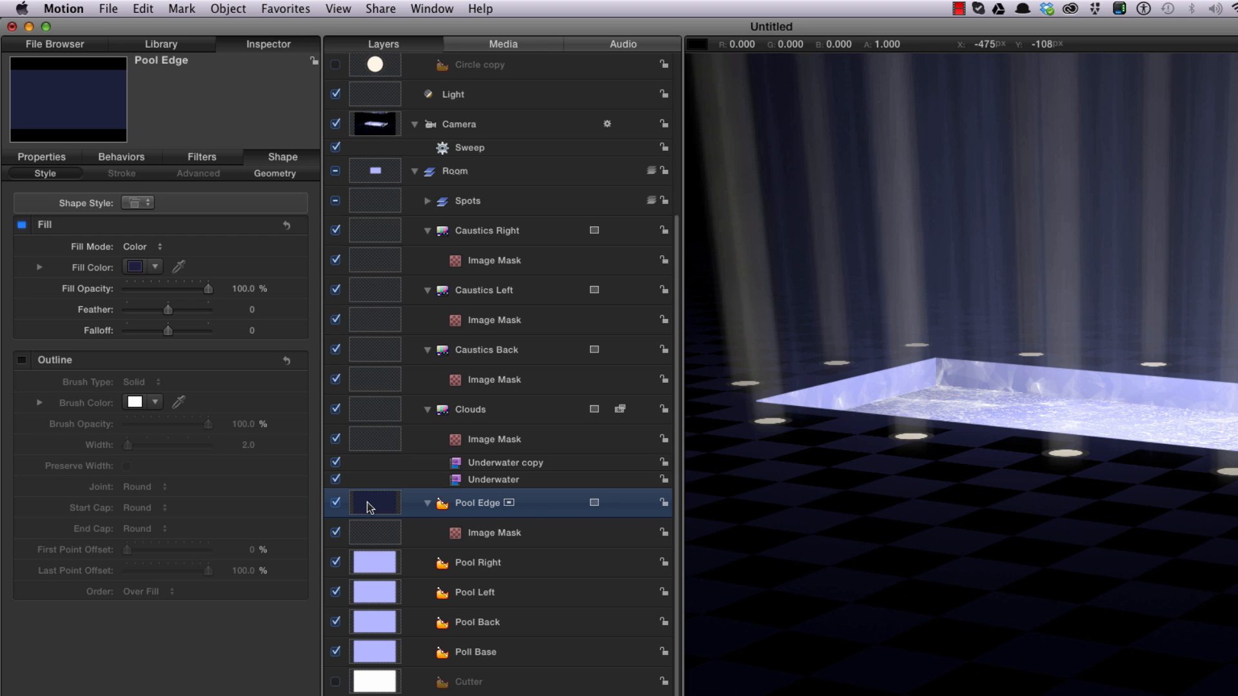
{"action": "key", "text": "super+d"}
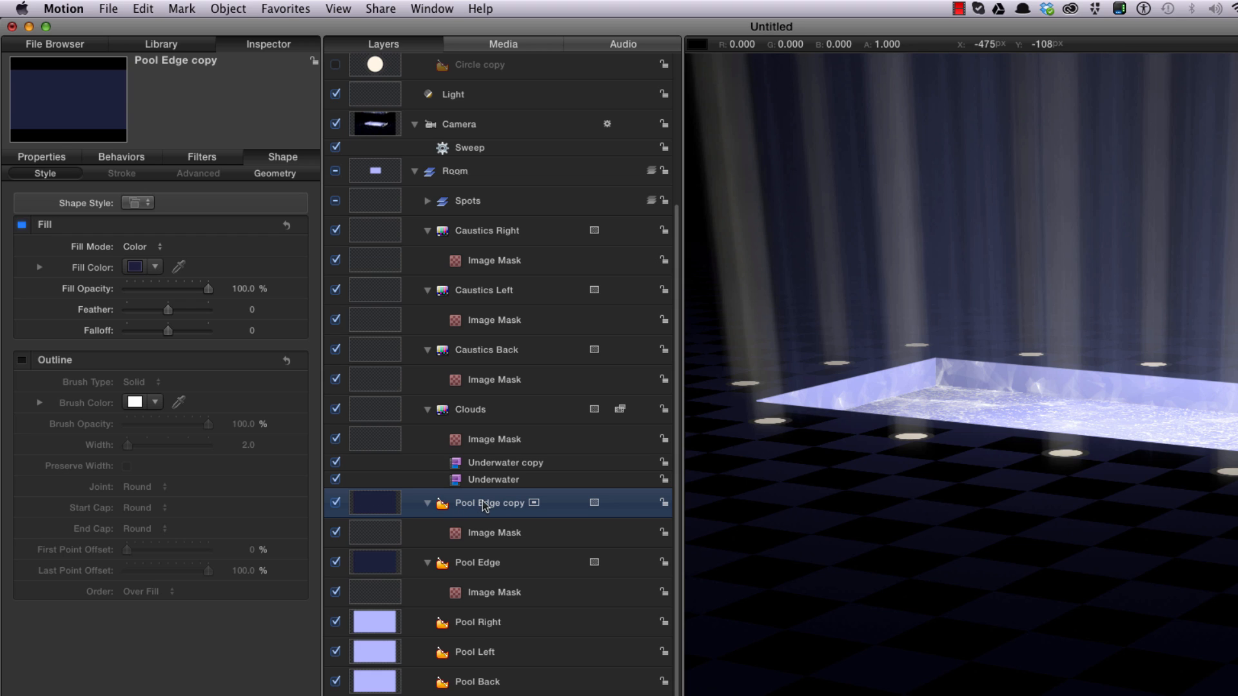
{"action": "double_click", "coordinate": [484, 504]}
{"action": "type", "text": "Glow"}
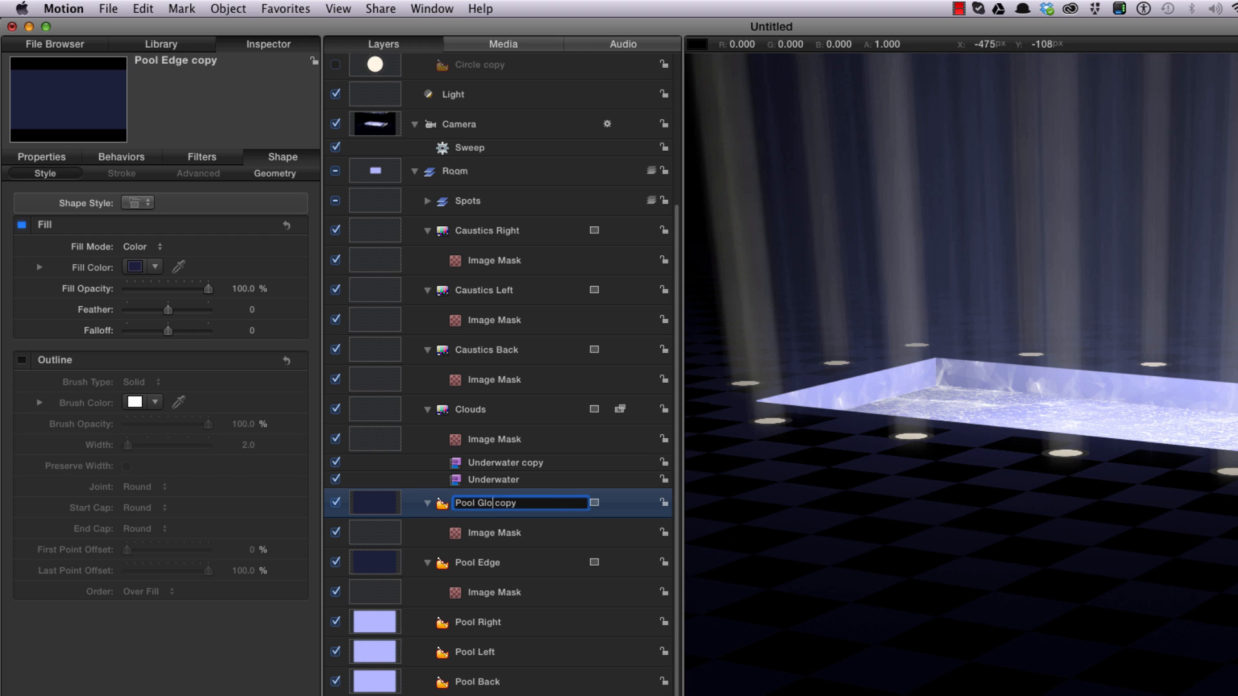
{"action": "key", "text": "Delete"}
{"action": "key", "text": "Delete"}
{"action": "key", "text": "Delete"}
{"action": "key", "text": "Delete"}
{"action": "key", "text": "Delete"}
{"action": "key", "text": "Return"}
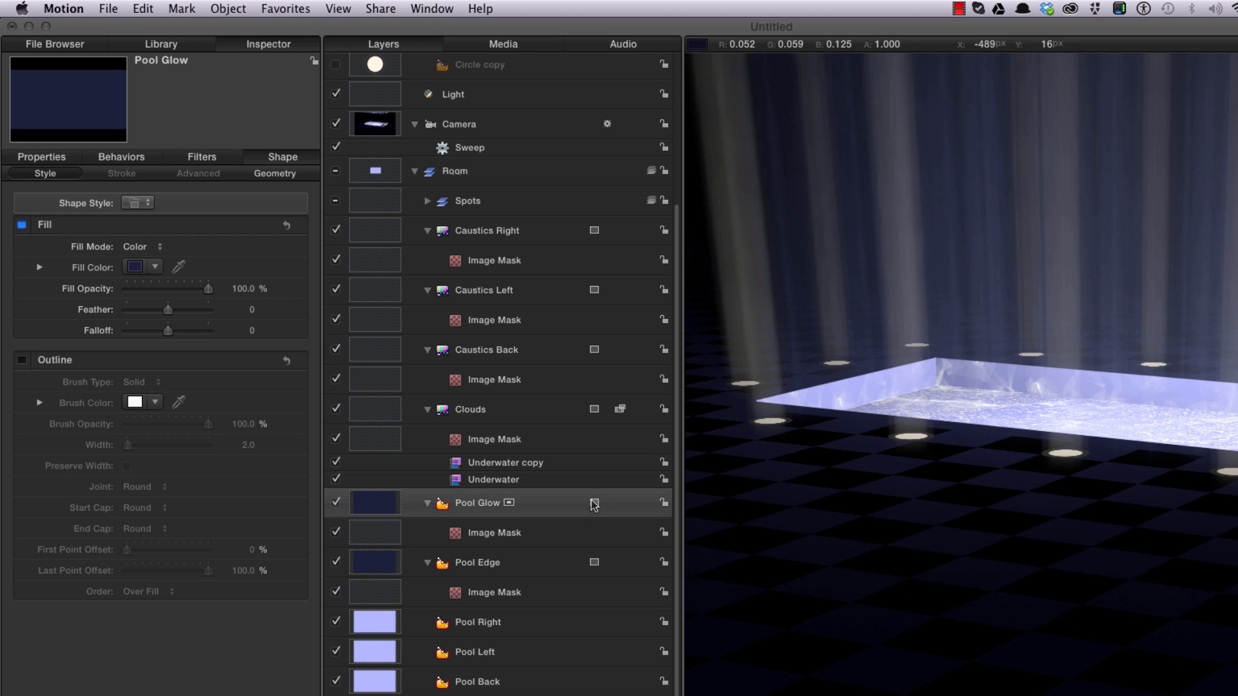
Fill Pool Glow with the saved pale blue color and set its Feather to 150
{"action": "left_click", "coordinate": [136, 267]}
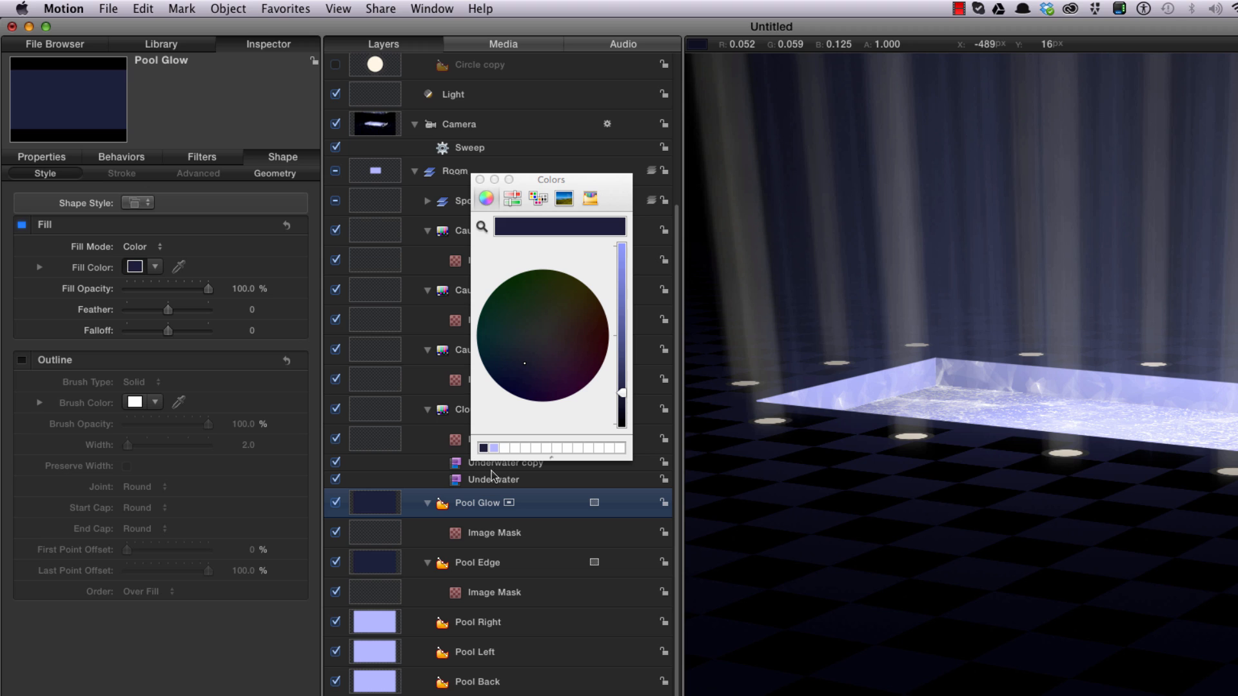
{"action": "left_click", "coordinate": [494, 448]}
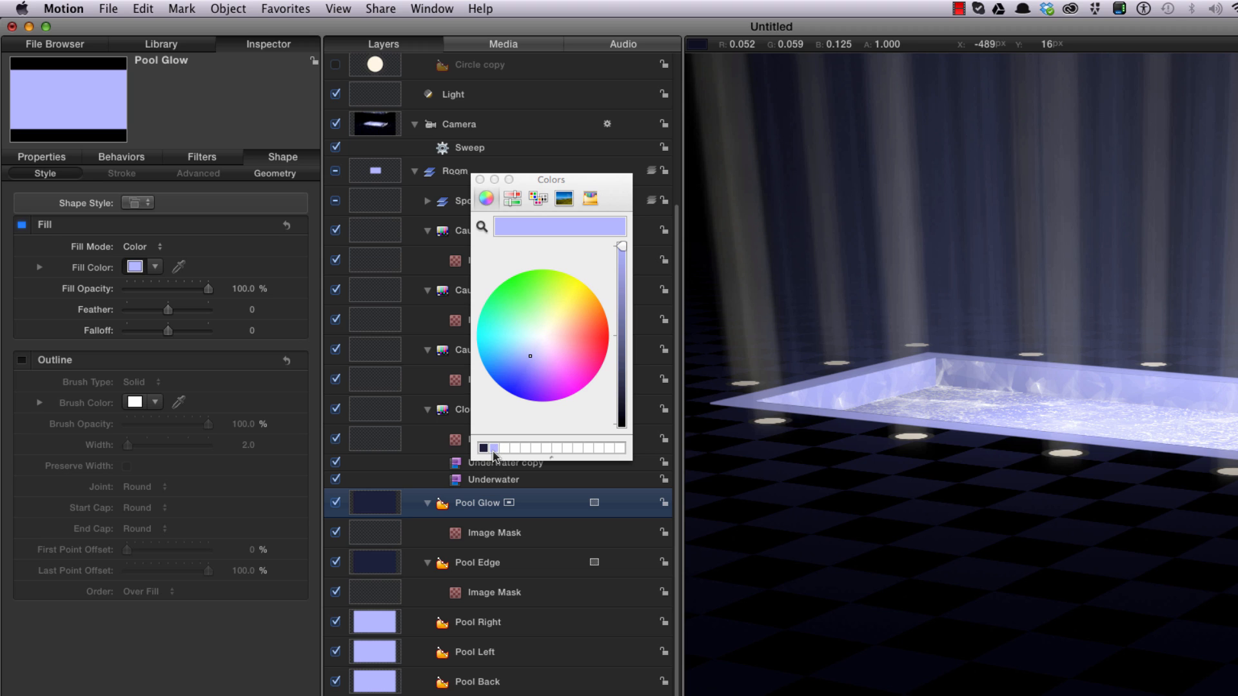
{"action": "left_click", "coordinate": [479, 180]}
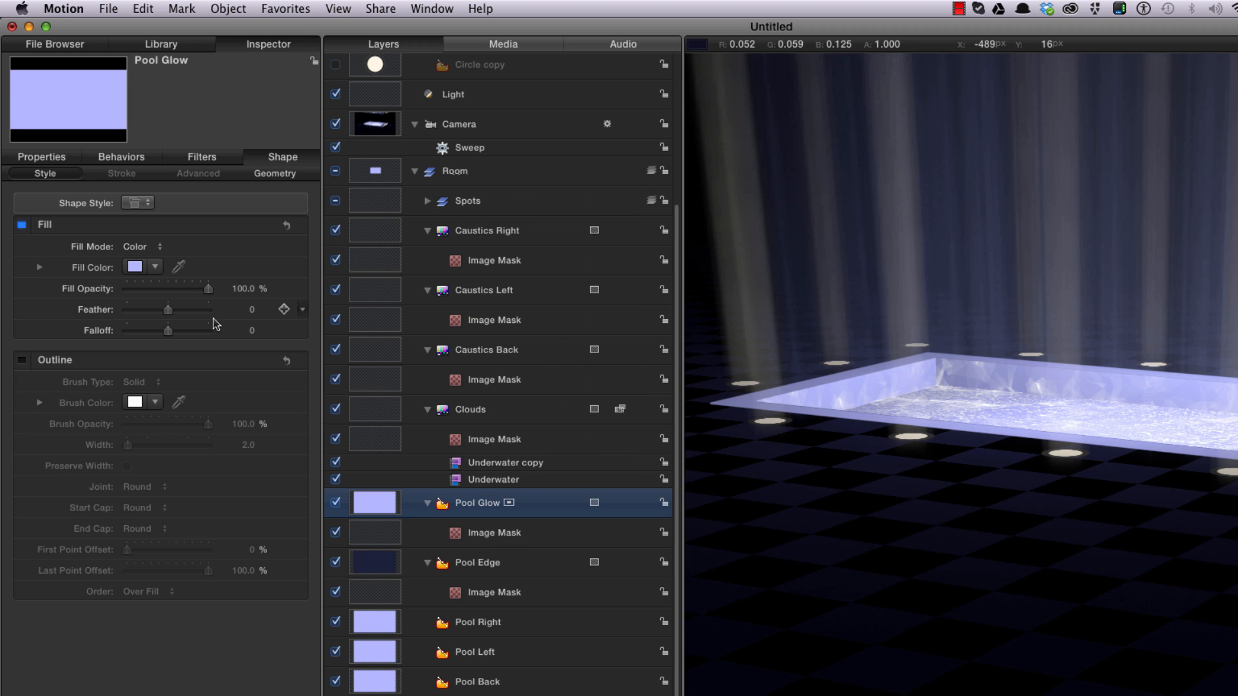
{"action": "left_click", "coordinate": [251, 310]}
{"action": "type", "text": "150"}
{"action": "key", "text": "Return"}
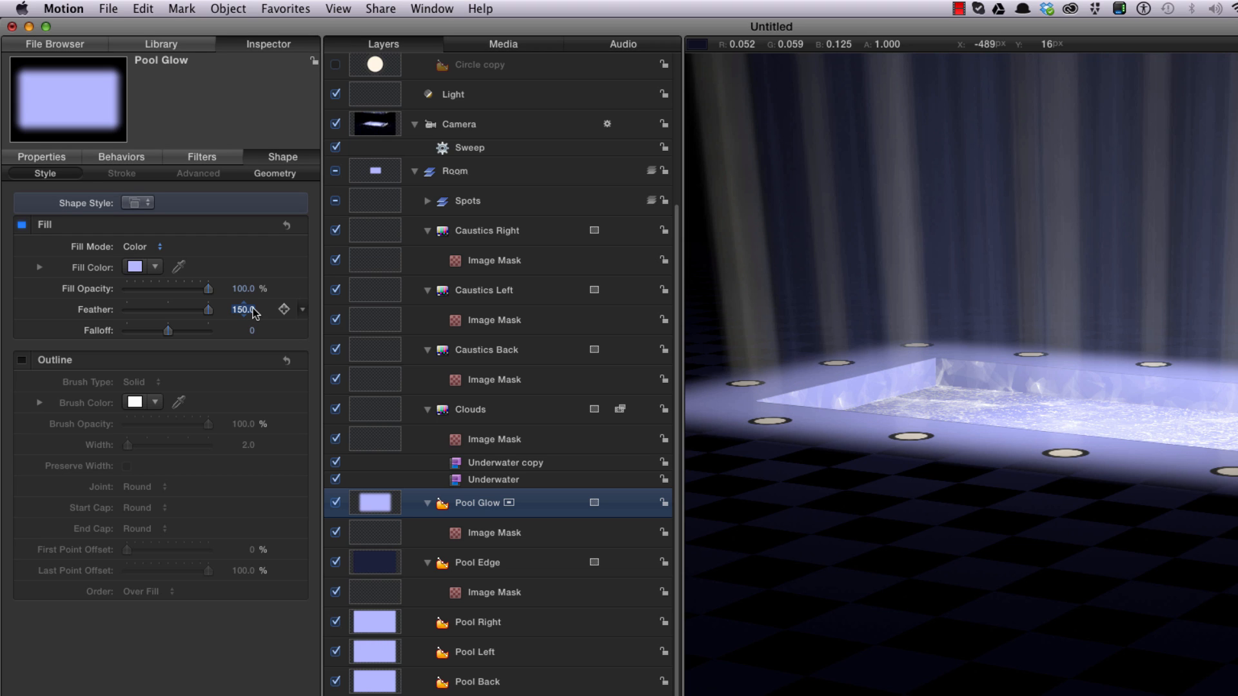
Set Pool Glow's blend mode to Screen and its opacity to 20%
{"action": "key", "text": "F1"}
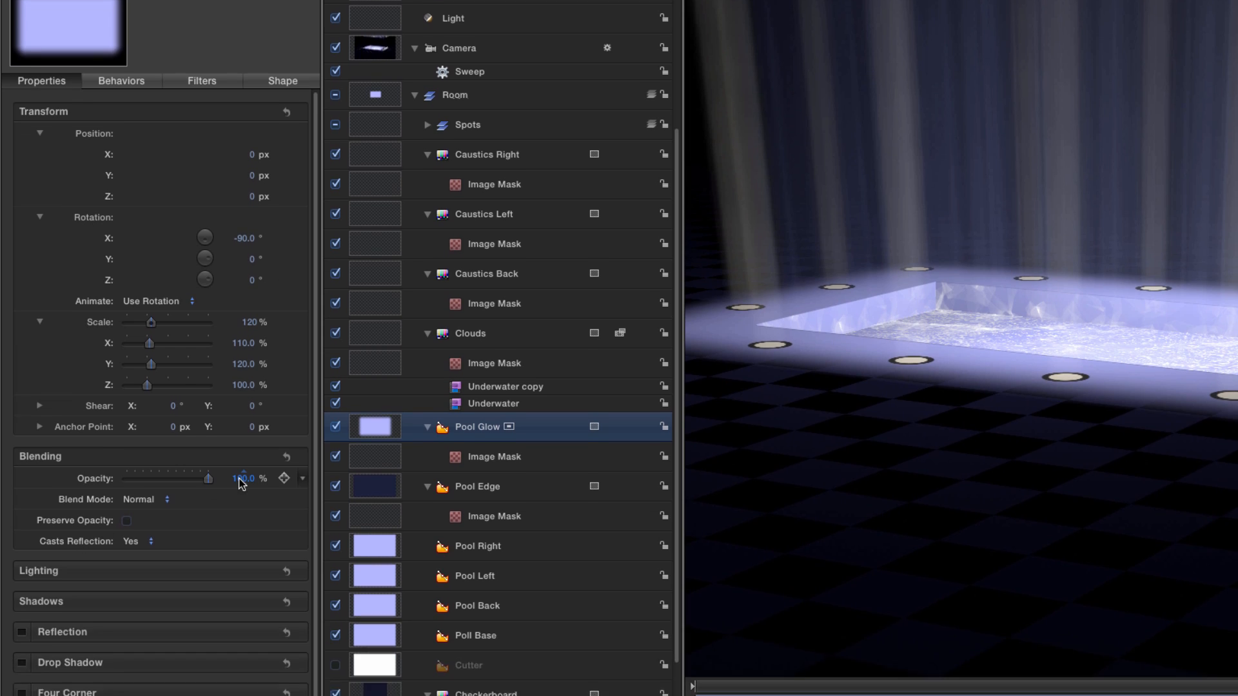
{"action": "left_click", "coordinate": [140, 500]}
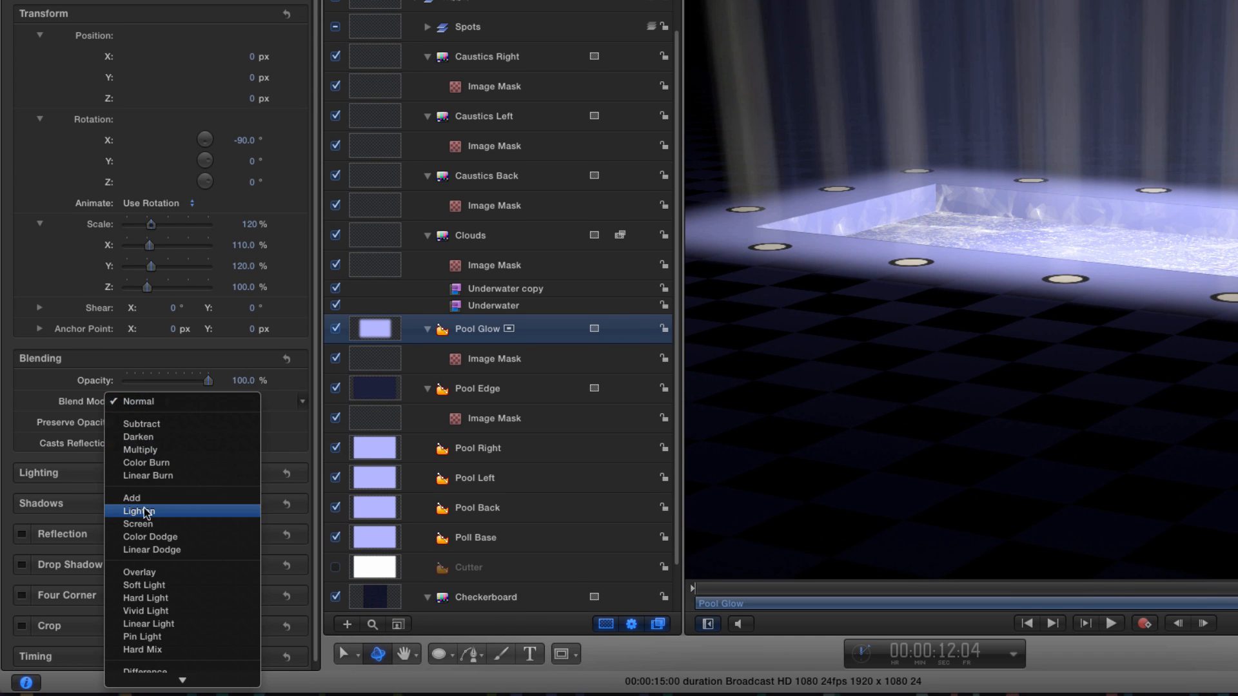
{"action": "left_click", "coordinate": [145, 524]}
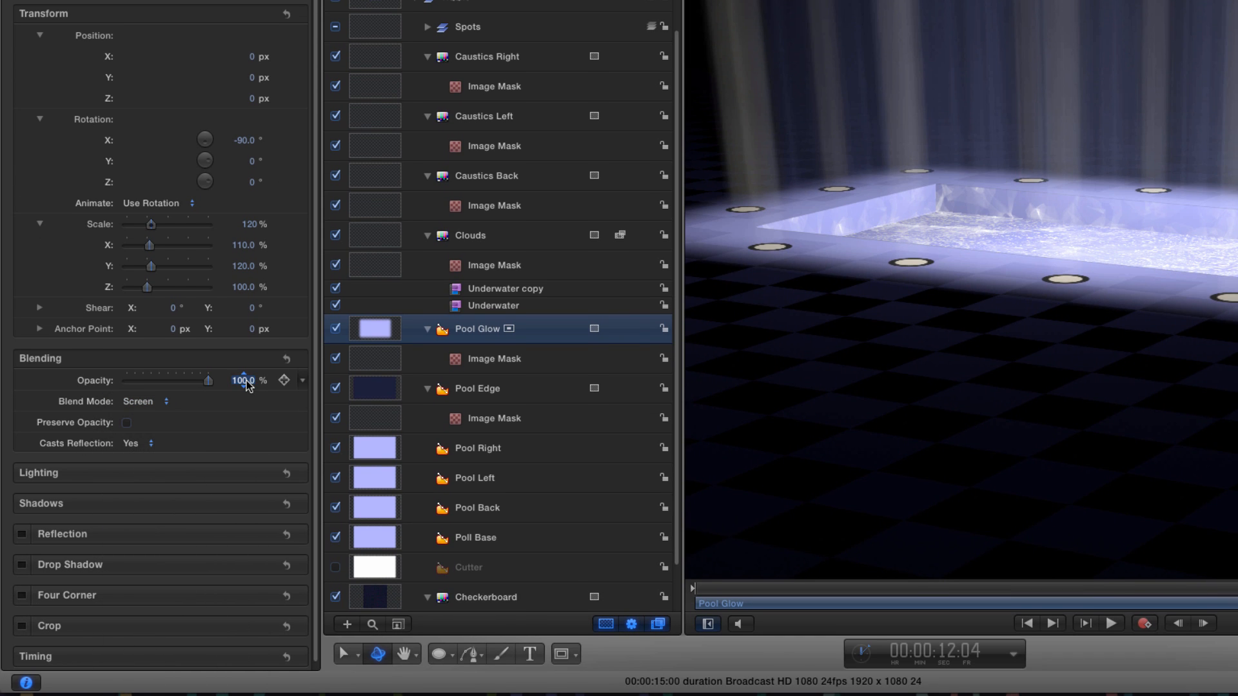
{"action": "type", "text": "20"}
{"action": "key", "text": "Return"}
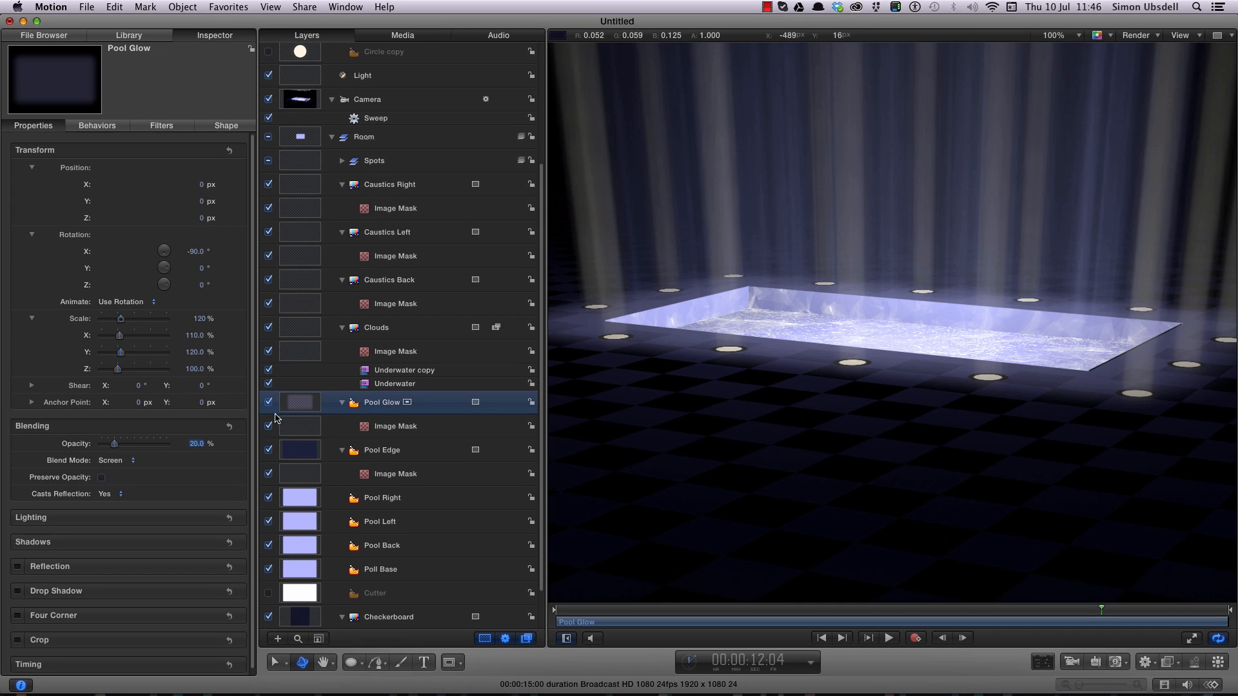
Switch Pool Glow off and on repeatedly to compare the floor around the pool with and without the glow
{"action": "left_click", "coordinate": [268, 402]}
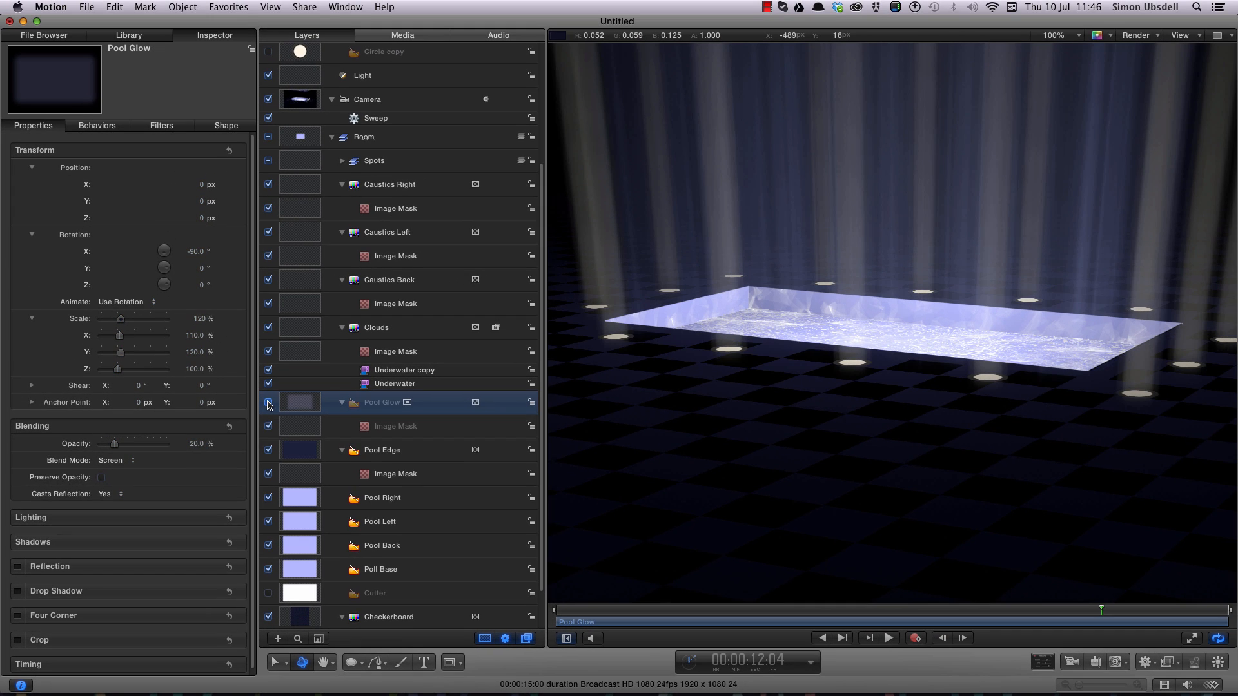
{"action": "left_click", "coordinate": [269, 402]}
{"action": "left_click", "coordinate": [268, 402]}
{"action": "left_click", "coordinate": [269, 402]}
{"action": "left_click", "coordinate": [268, 403]}
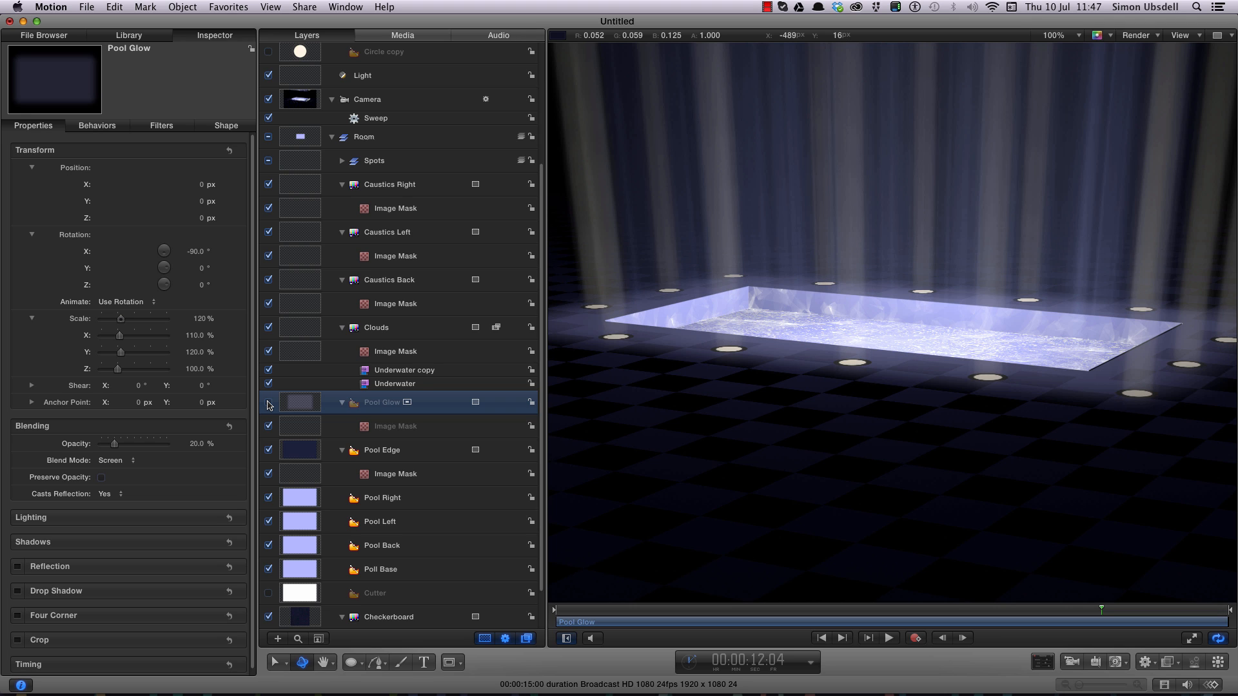
{"action": "left_click", "coordinate": [268, 402]}
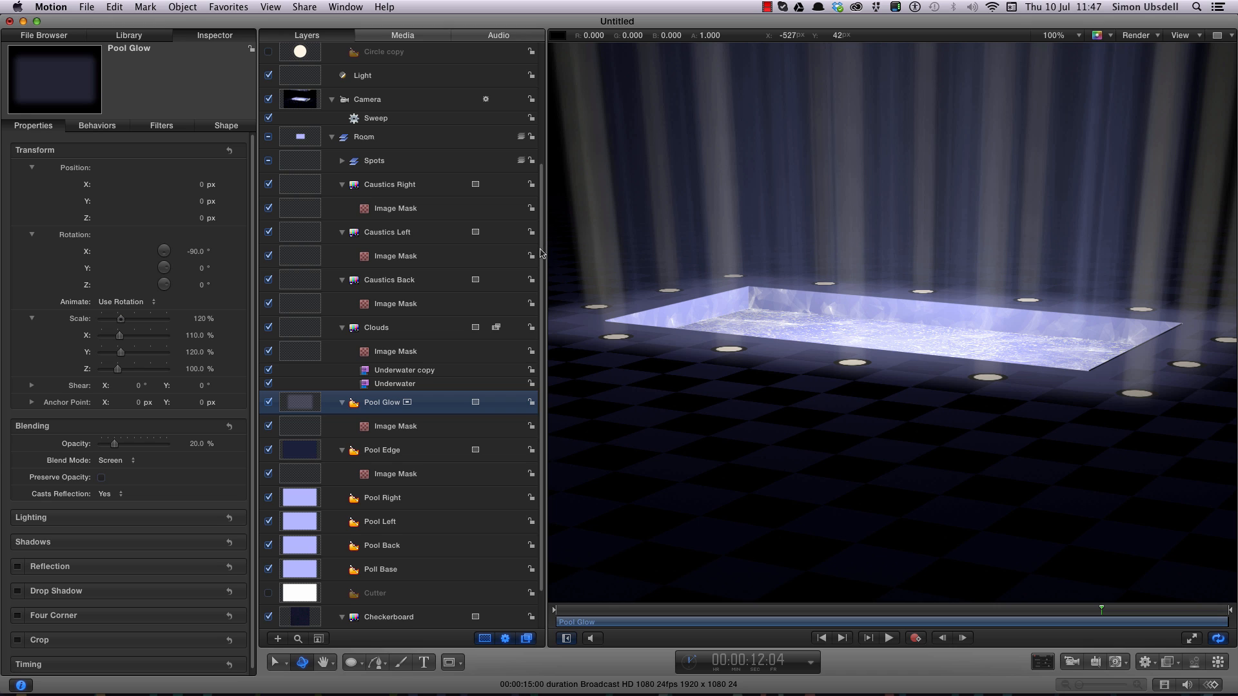
Duplicate the Replicator in the Spots group and set the duplicate's blend mode to Add
{"action": "left_click_drag", "start_coordinate": [541, 250], "coordinate": [550, 199]}
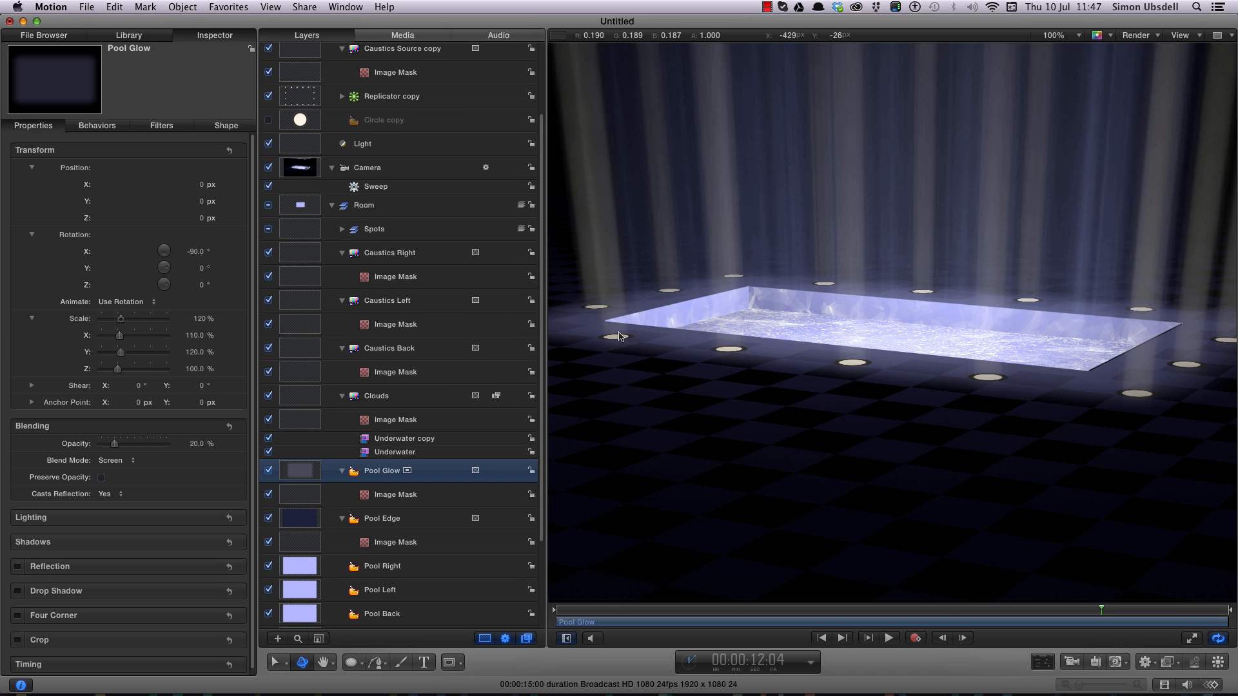
{"action": "scroll", "coordinate": [351, 265], "scroll_direction": "up", "scroll_amount": 3}
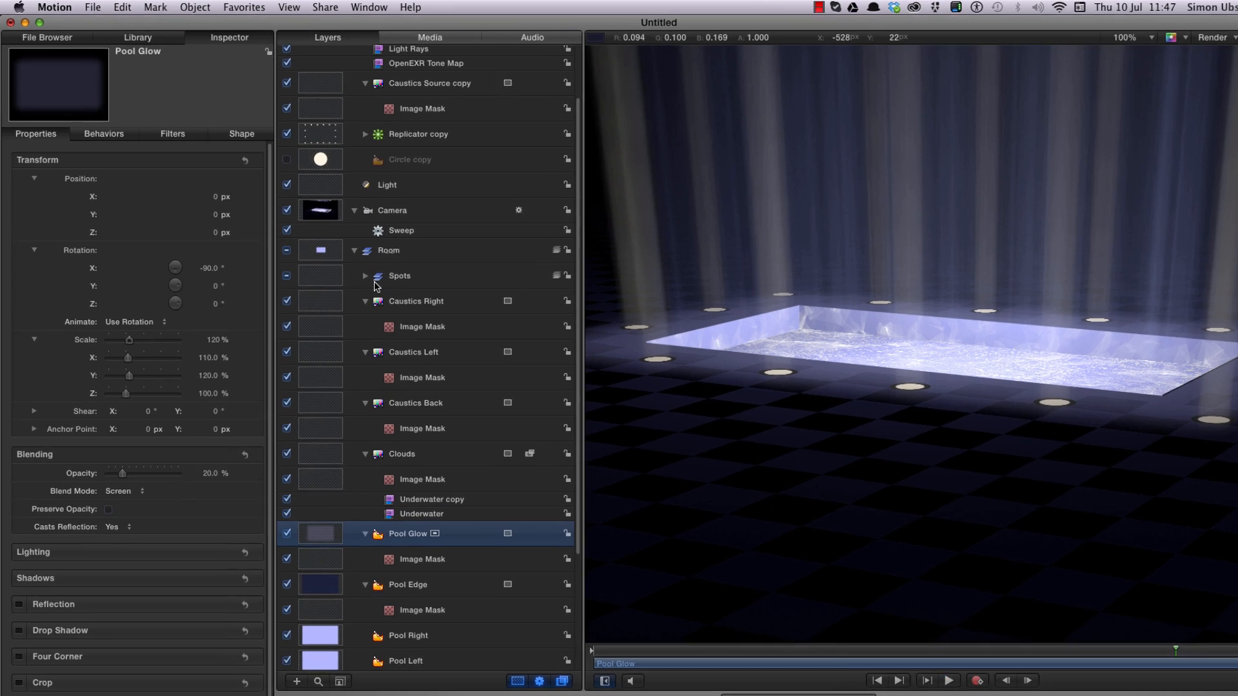
{"action": "left_click", "coordinate": [365, 276]}
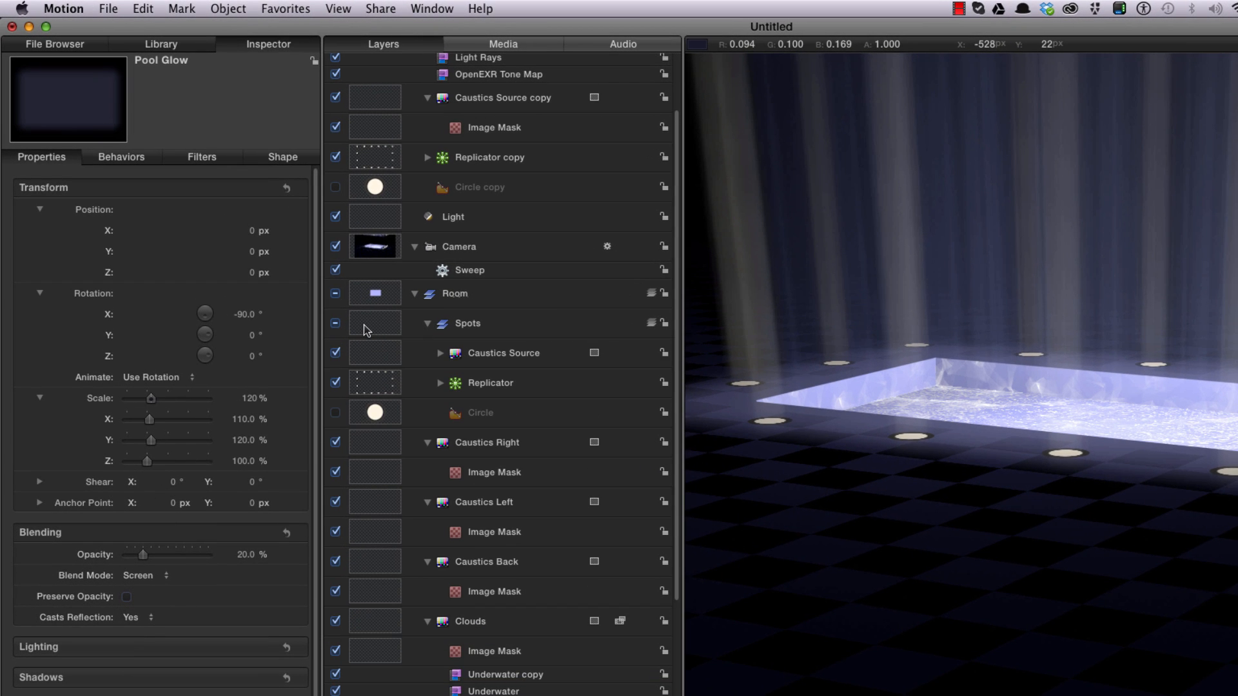
{"action": "left_click", "coordinate": [371, 384]}
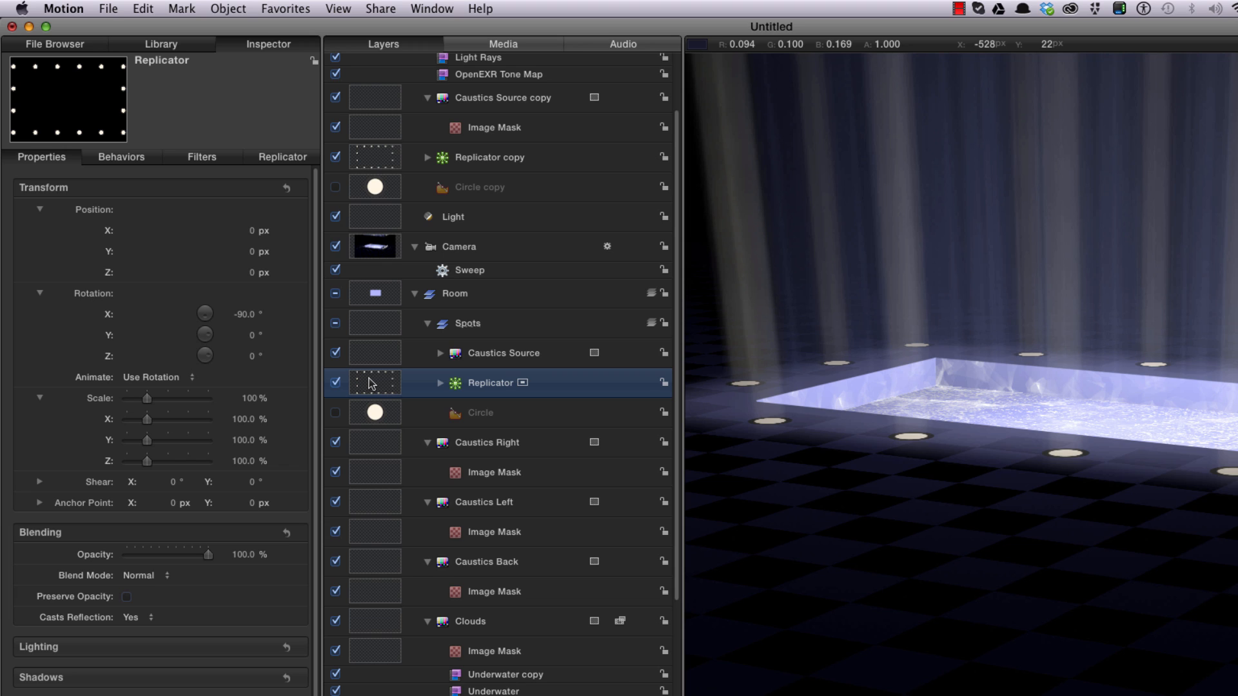
{"action": "key", "text": "super+d"}
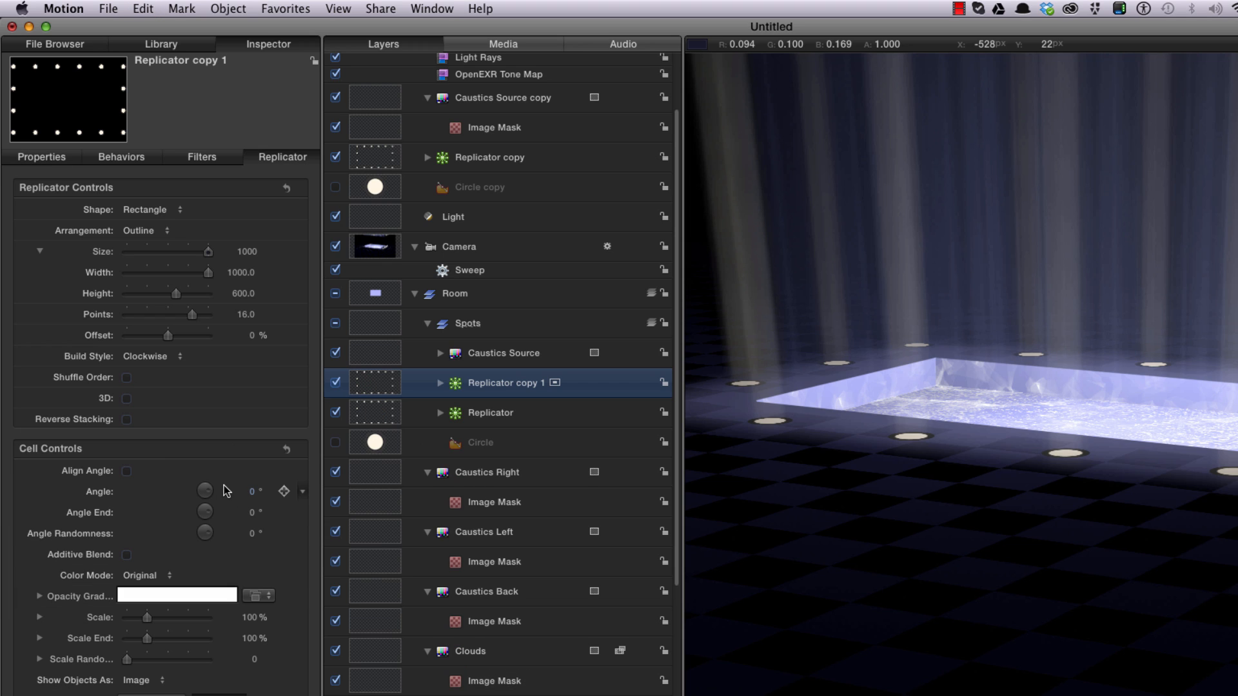
{"action": "left_click", "coordinate": [138, 575]}
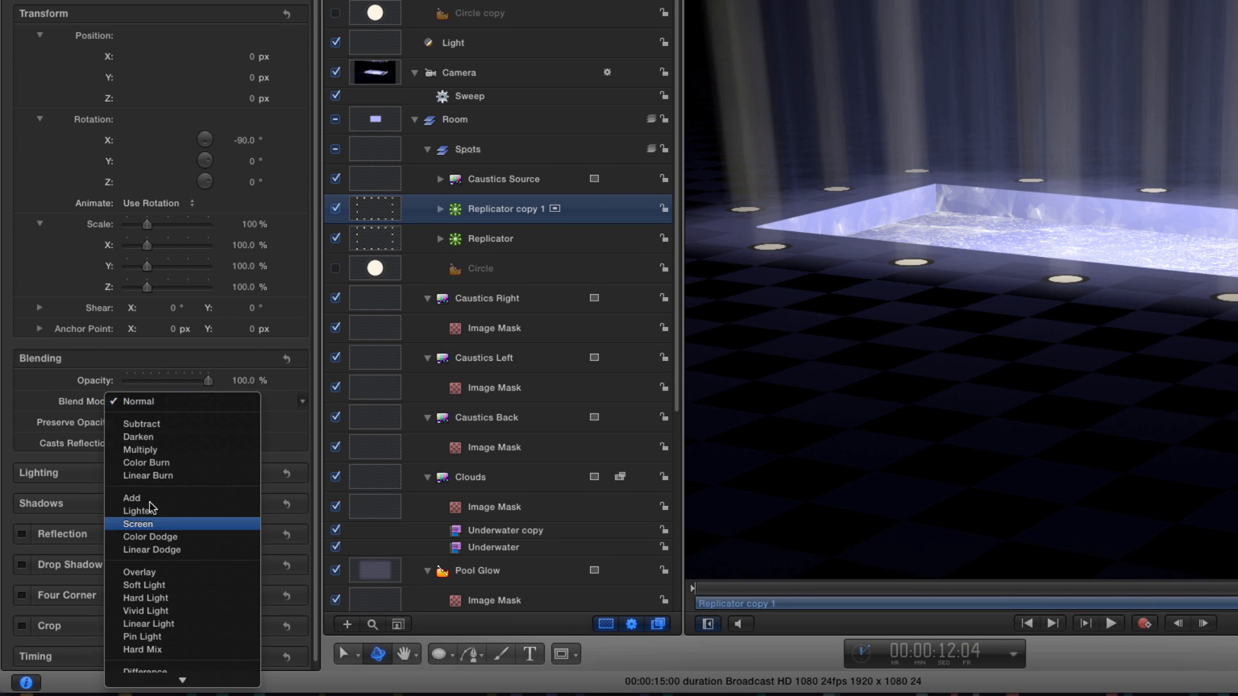
{"action": "left_click", "coordinate": [150, 499]}
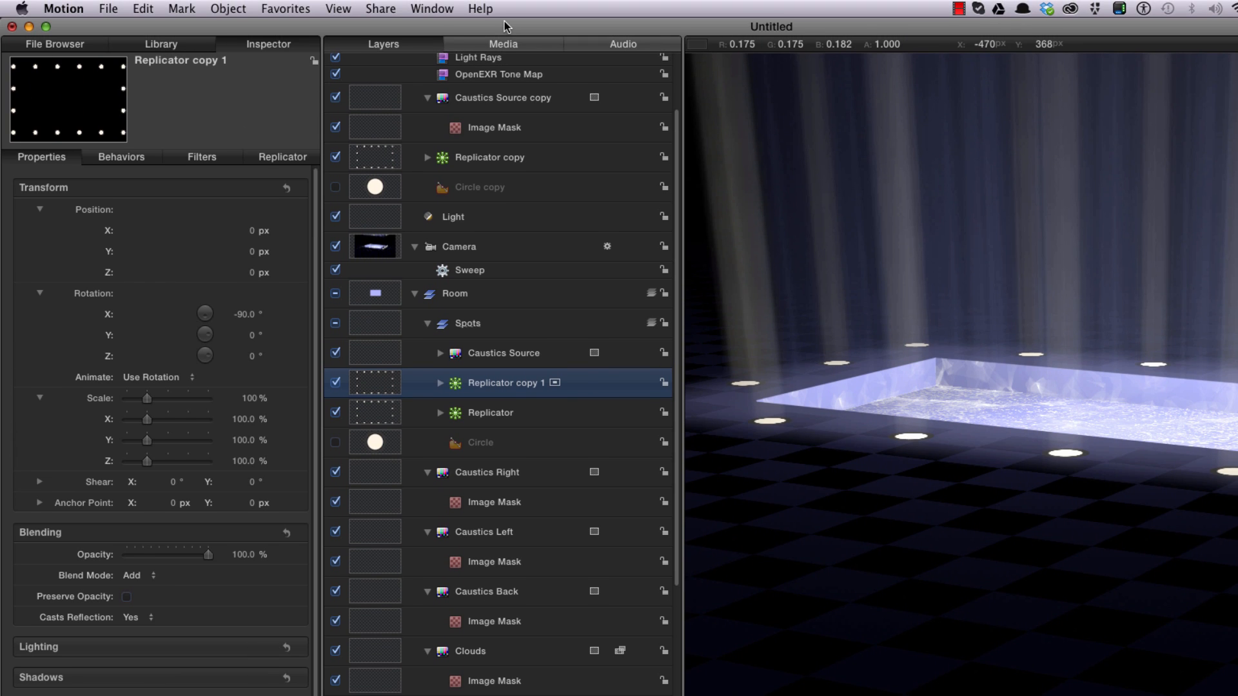
Apply the Gaussian Blur filter to the duplicated replicator in the Spots group
{"action": "key", "text": "super+2"}
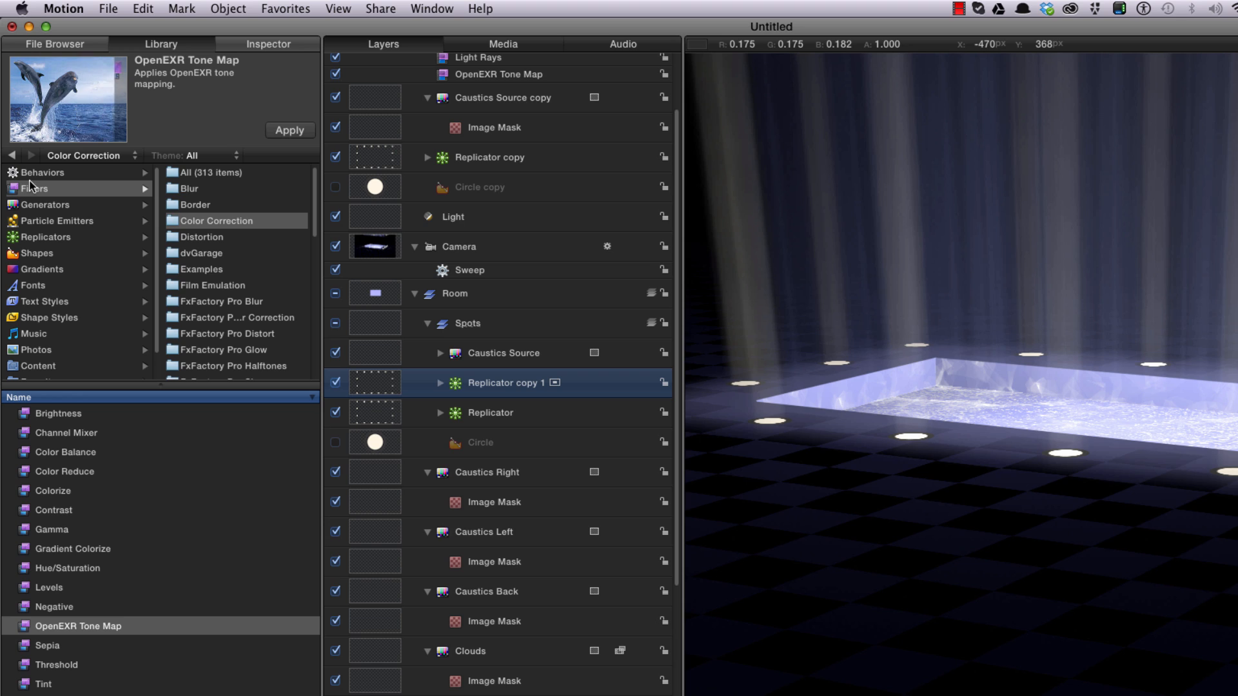
{"action": "left_click", "coordinate": [204, 190]}
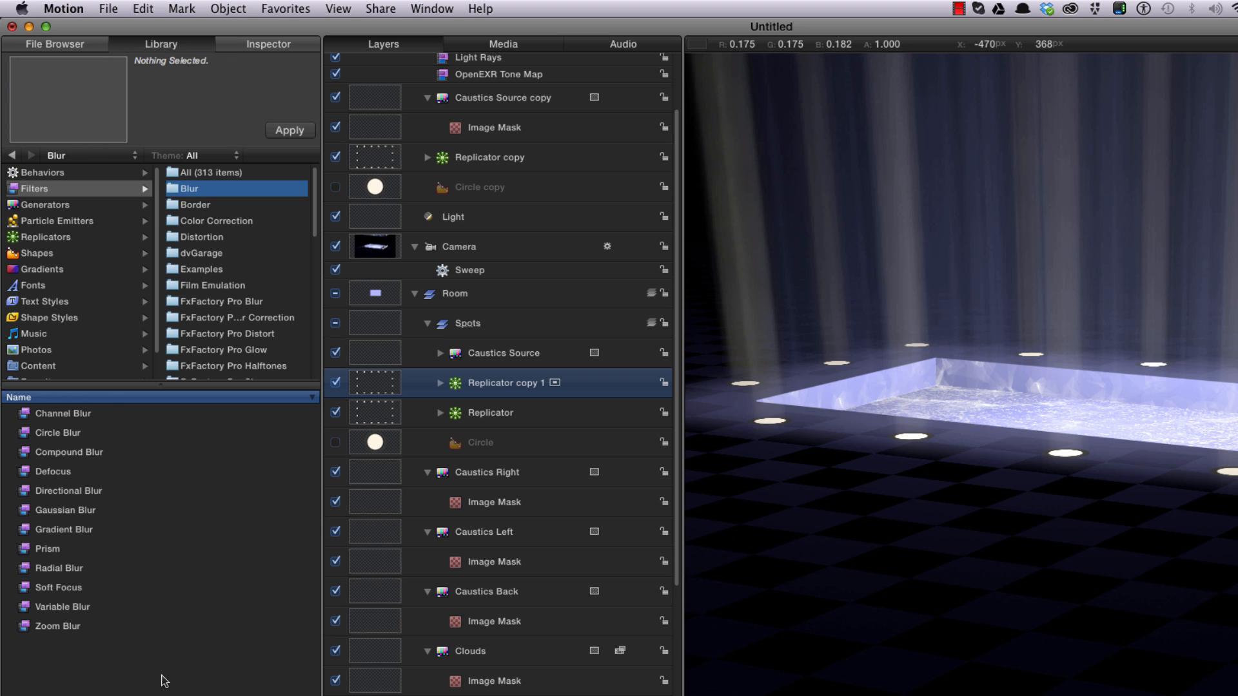
{"action": "left_click", "coordinate": [69, 513]}
{"action": "left_click", "coordinate": [290, 133]}
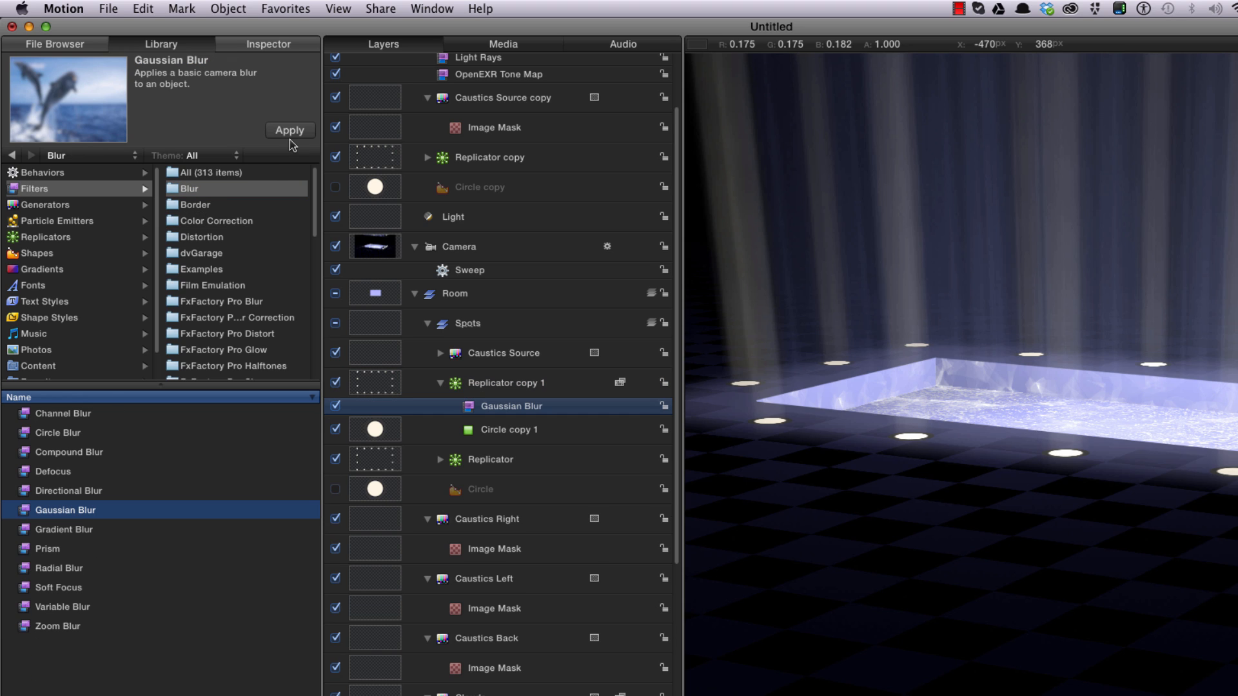
Set the Gaussian Blur amount on the duplicated spots replicator to 30
{"action": "key", "text": "super+3"}
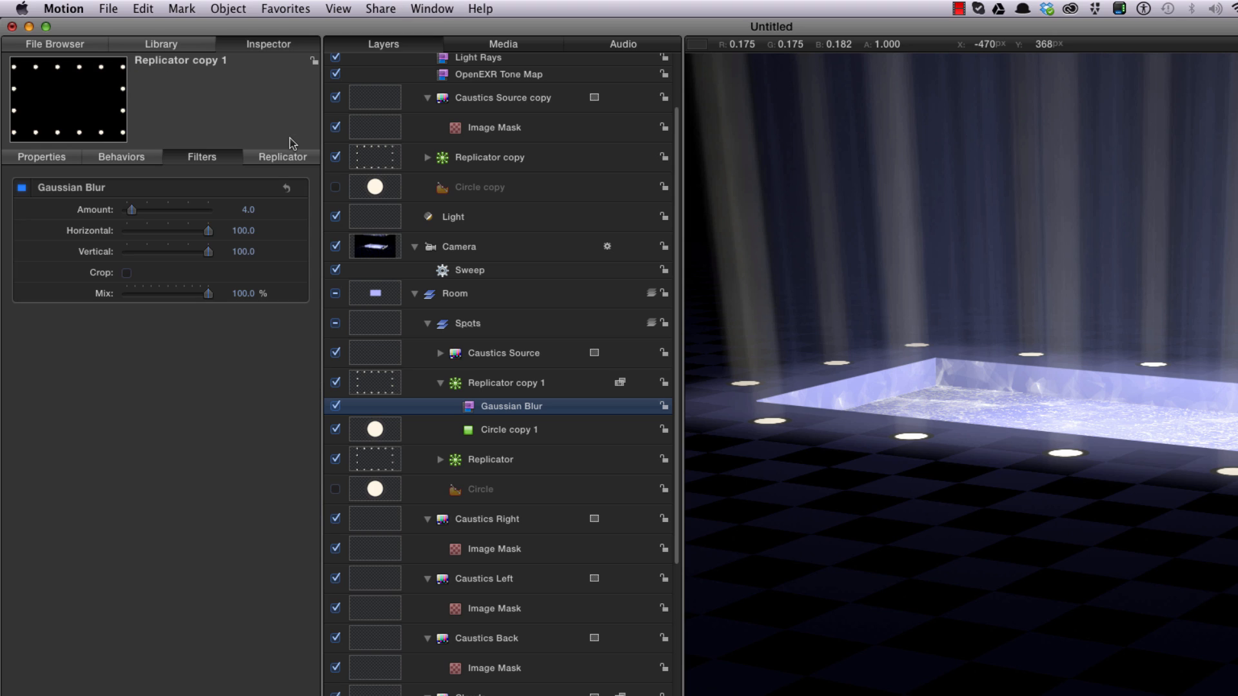
{"action": "left_click", "coordinate": [249, 211]}
{"action": "type", "text": "30"}
{"action": "key", "text": "Return"}
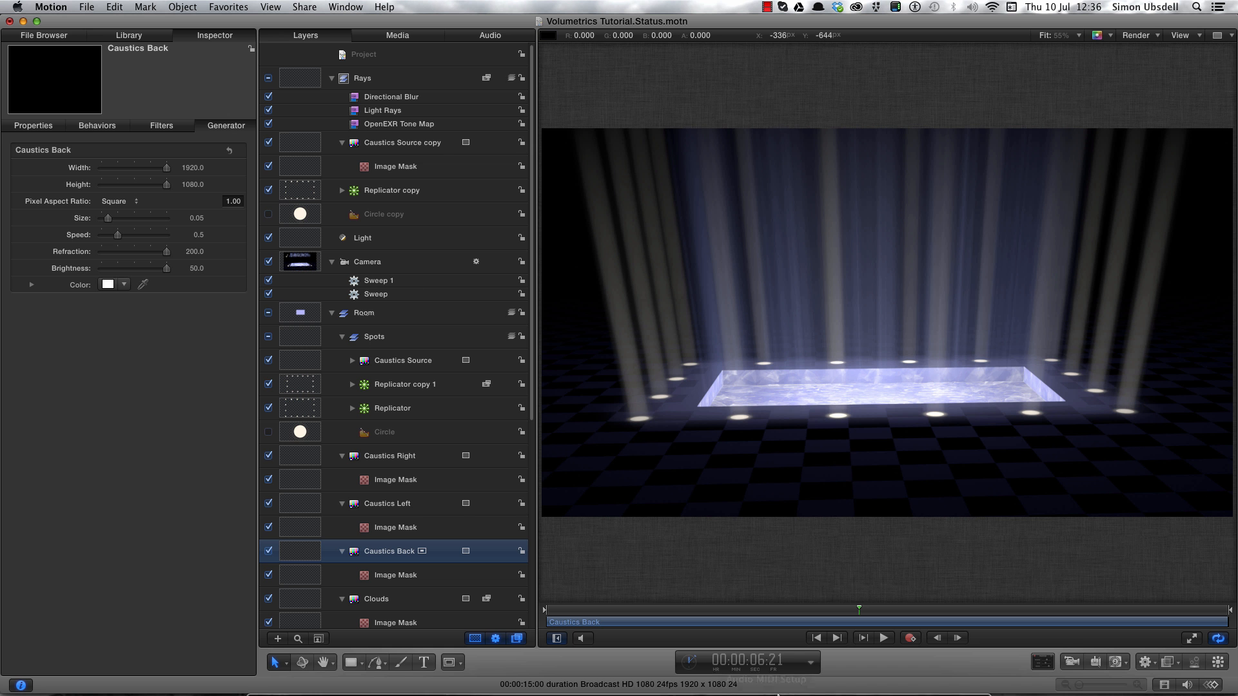
Check the blurred spot glow near the start, near the end and around the middle of the camera move
{"action": "left_click", "coordinate": [577, 613]}
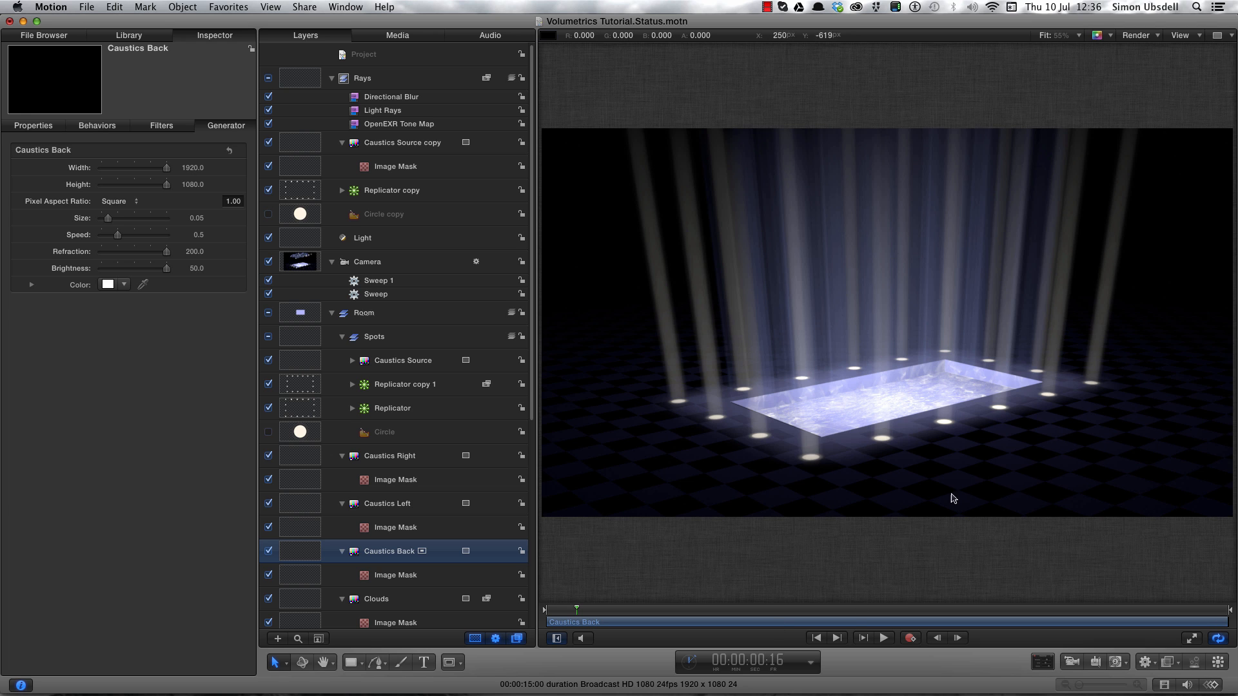
{"action": "left_click", "coordinate": [1211, 610]}
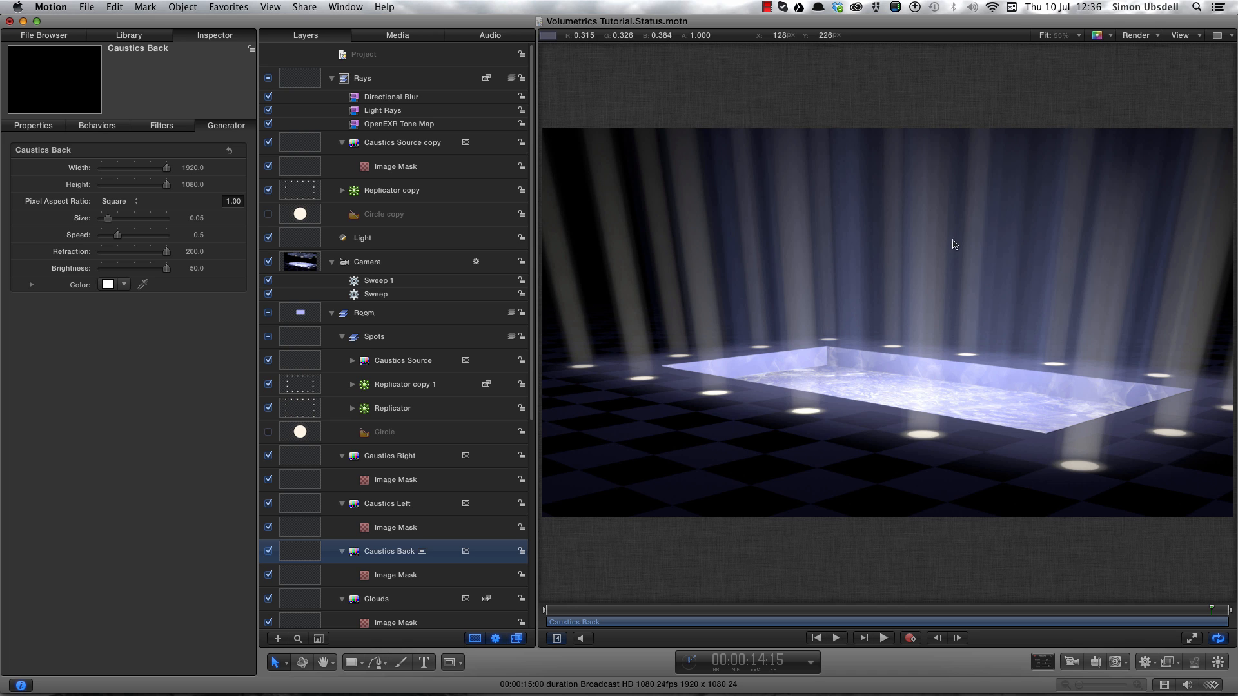
{"action": "left_click", "coordinate": [832, 610]}
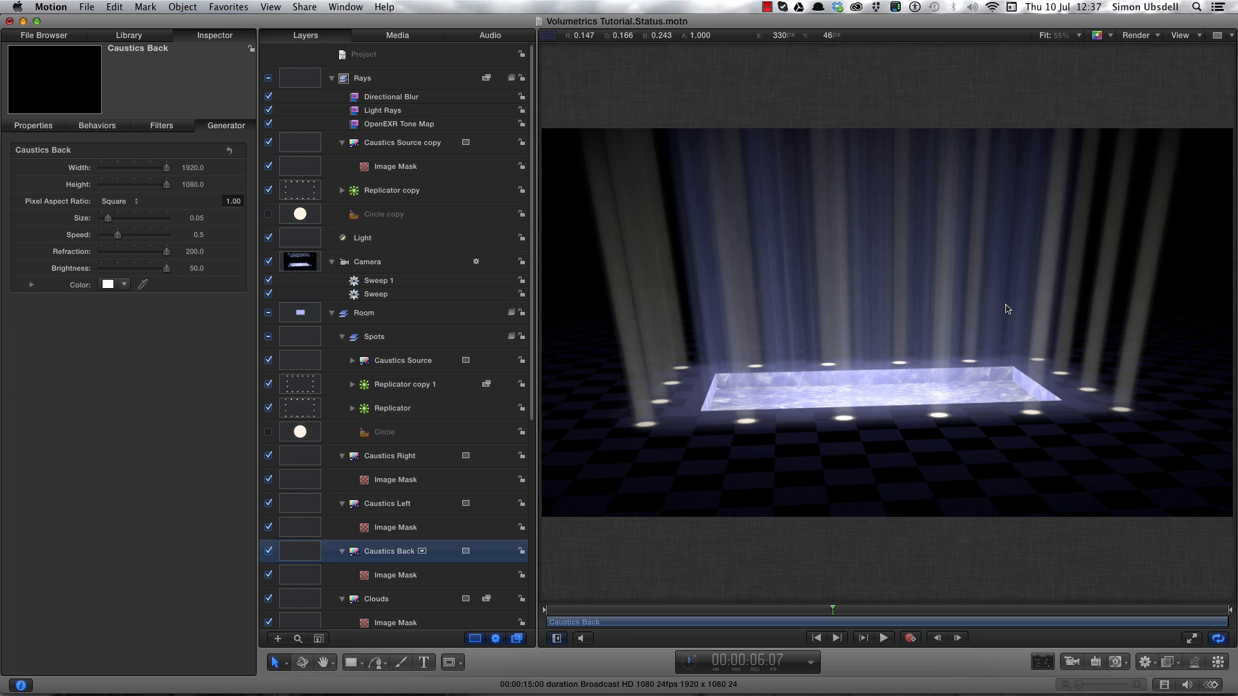
Add the Volumetric Text favorite at the project level and switch its group to 3D
{"action": "left_click", "coordinate": [398, 58]}
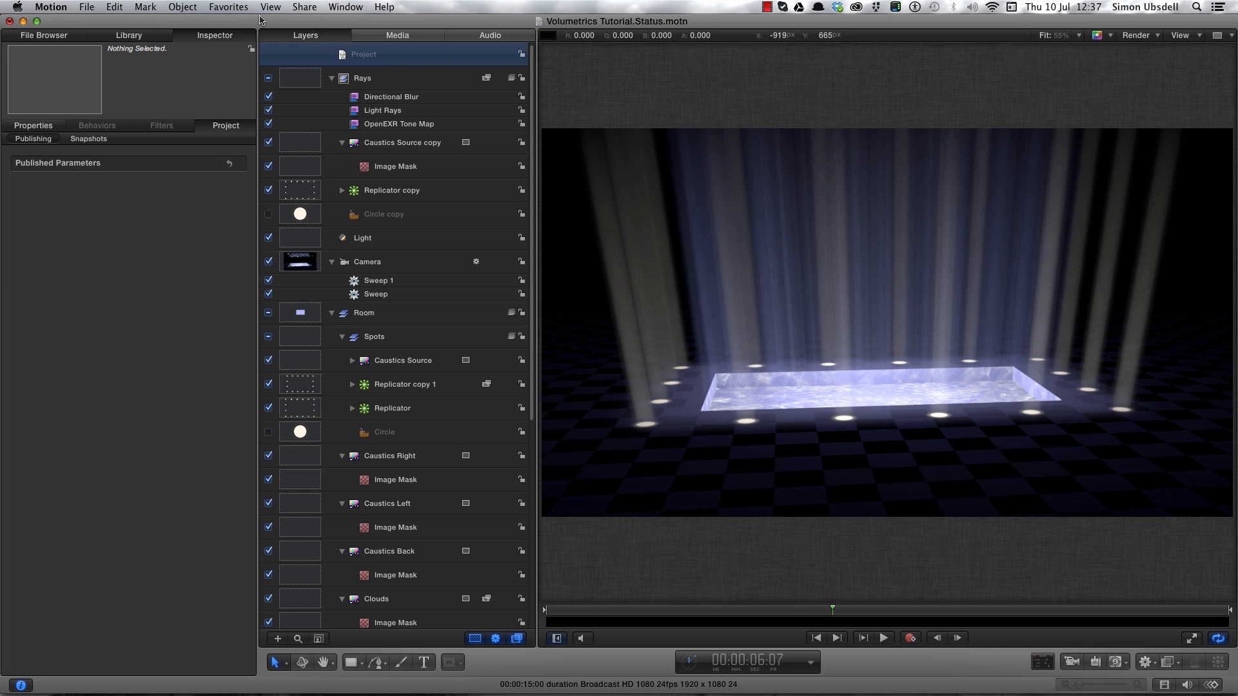
{"action": "left_click", "coordinate": [229, 7]}
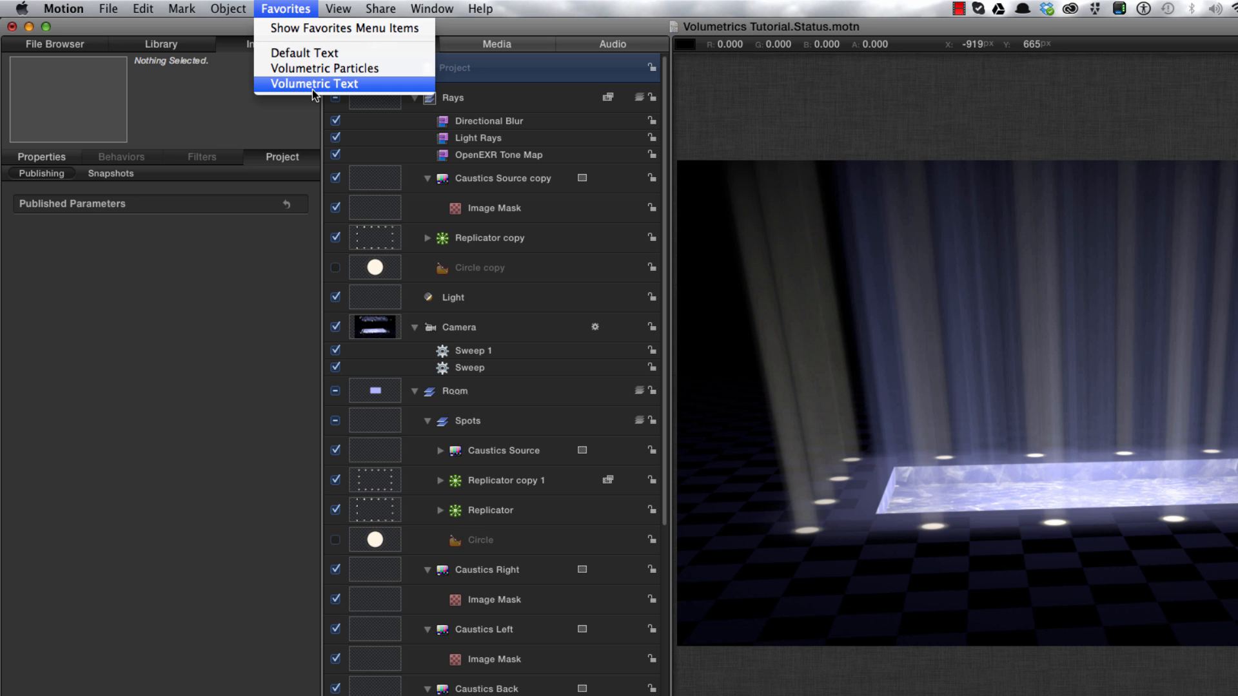
{"action": "left_click", "coordinate": [312, 90]}
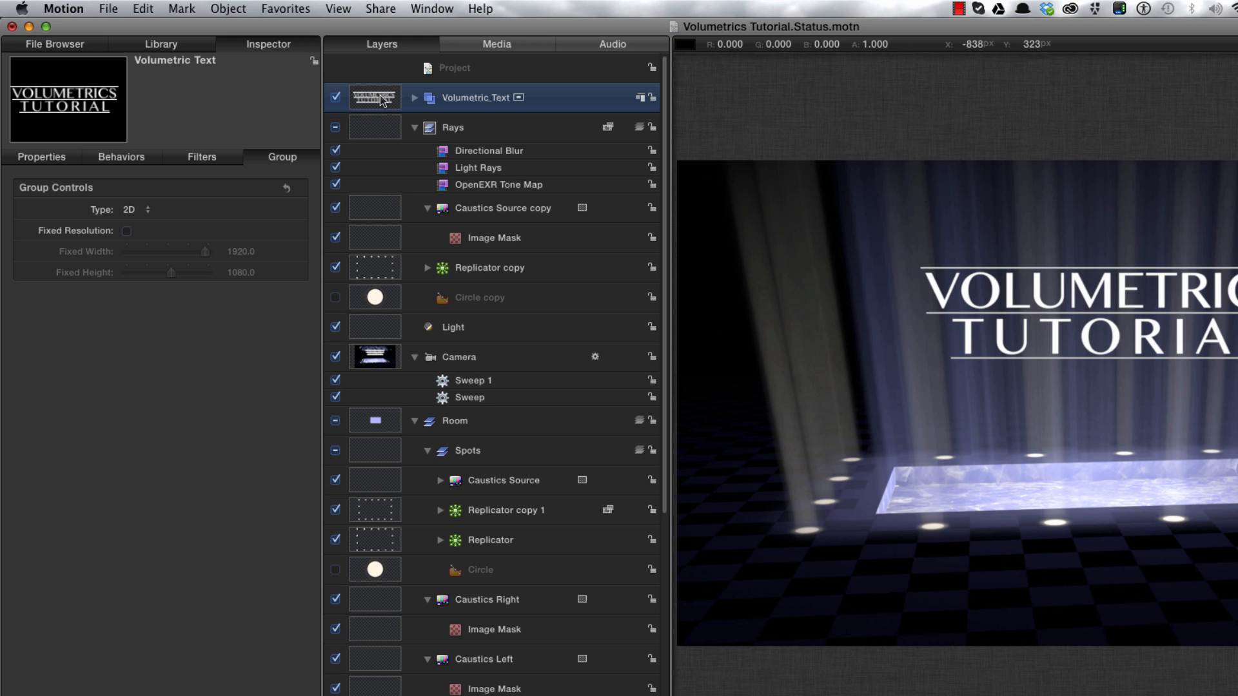
{"action": "key", "text": "ctrl+d"}
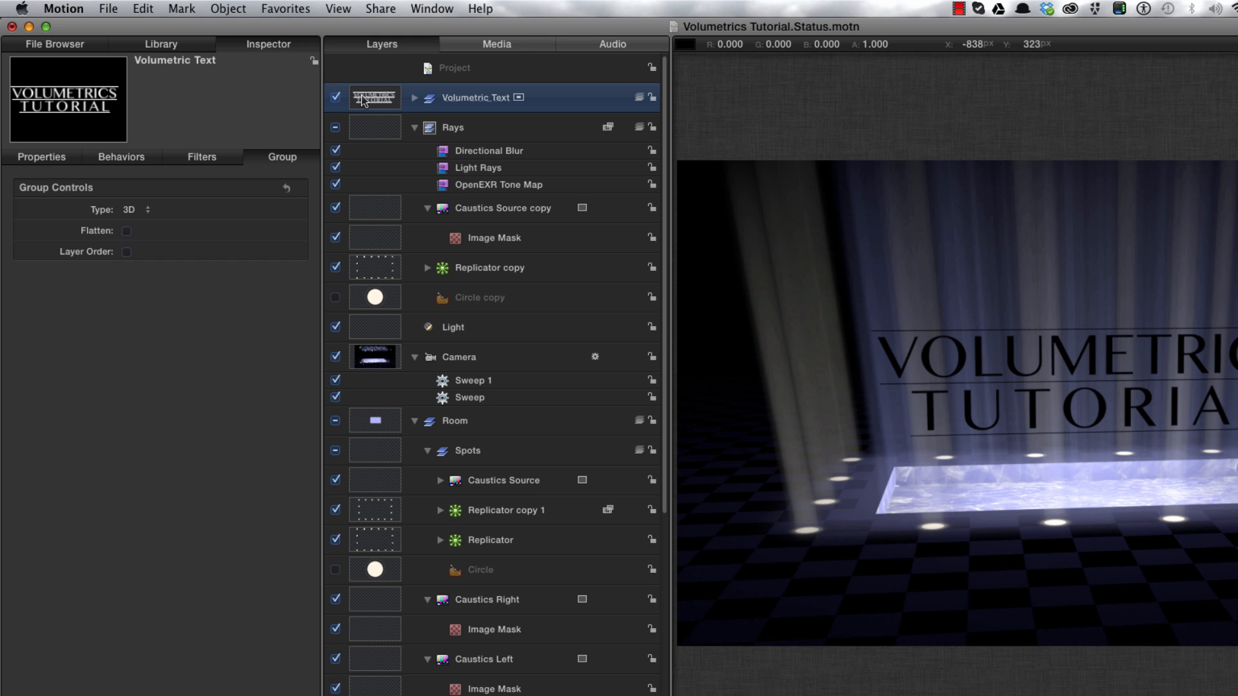
Set the Volumetric Text group's Z position to -50 px
{"action": "left_click", "coordinate": [41, 156]}
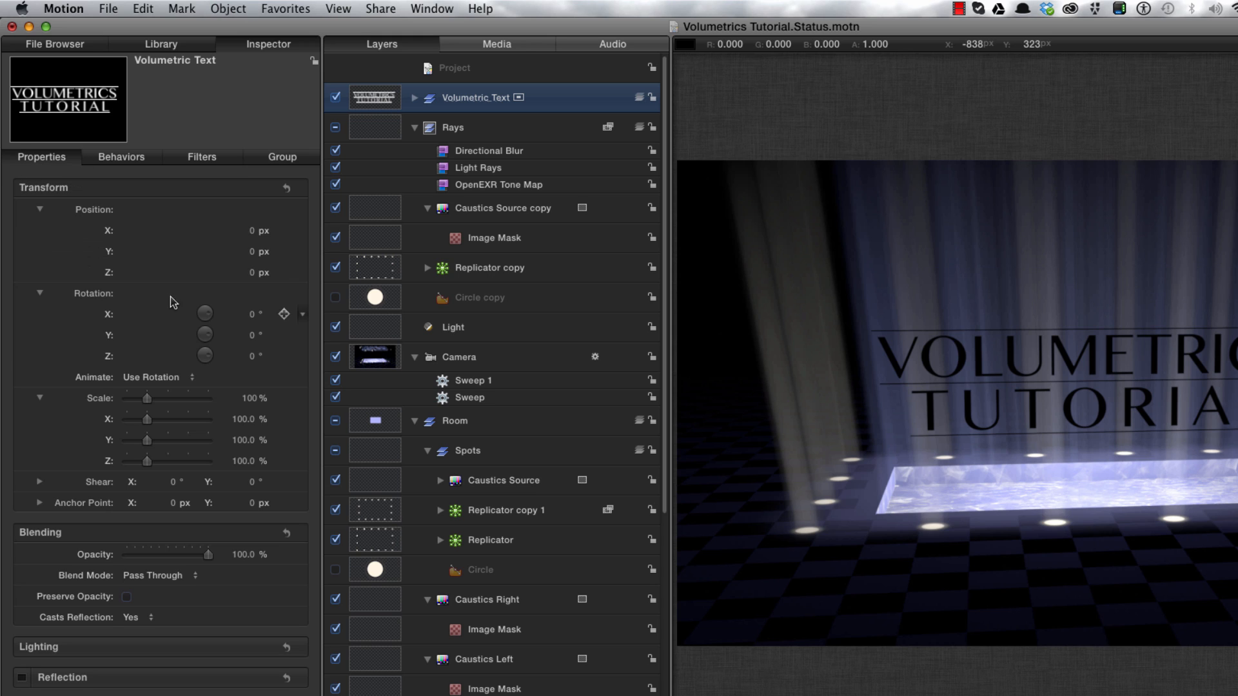
{"action": "left_click", "coordinate": [251, 272]}
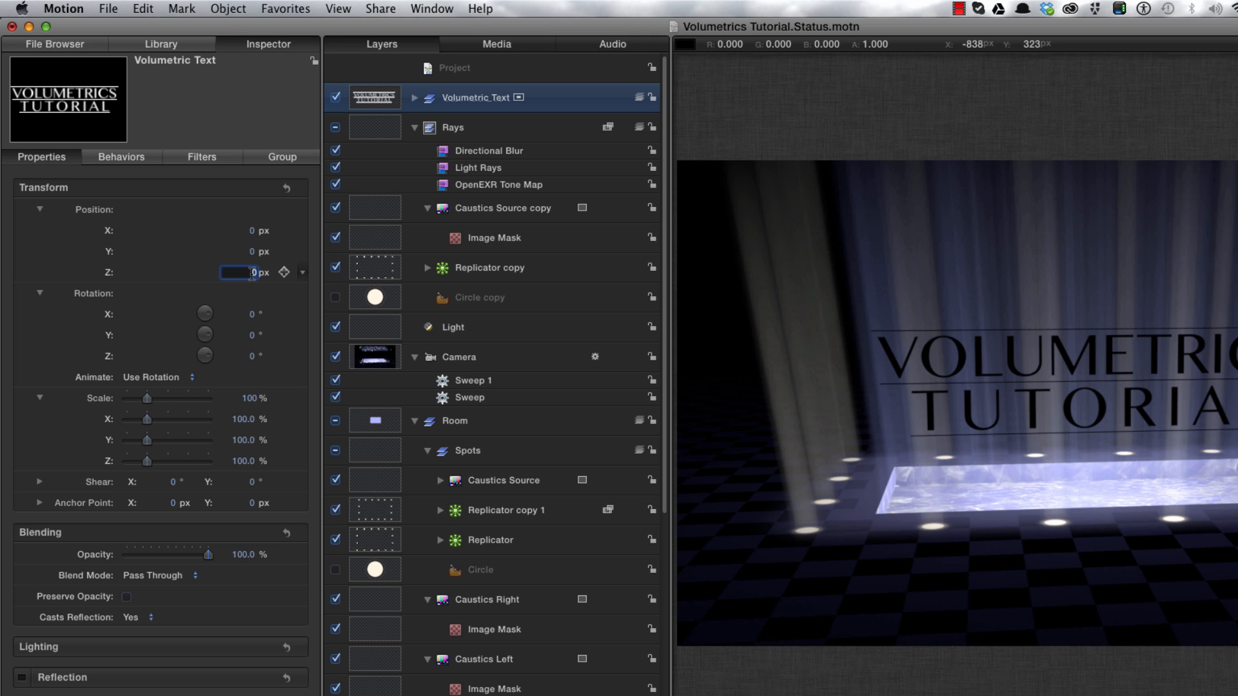
{"action": "type", "text": "-50"}
{"action": "key", "text": "Return"}
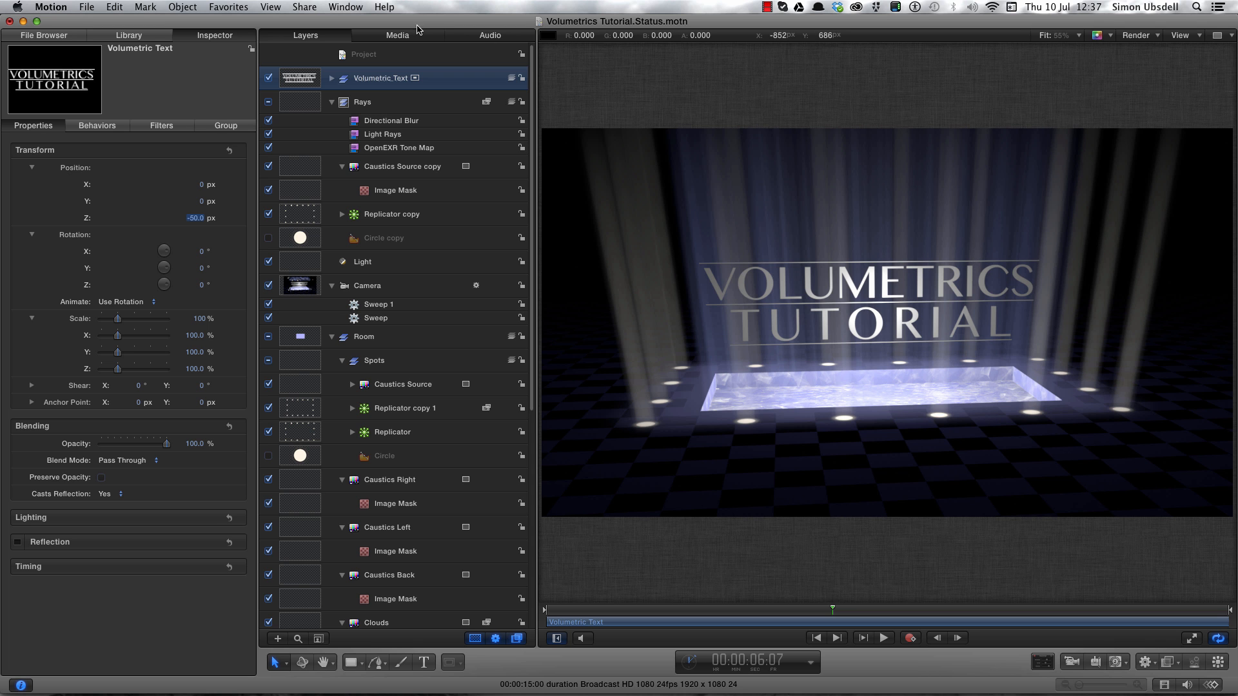
Create a new group at the project level and add the Volumetric Particles favorite to it
{"action": "left_click", "coordinate": [376, 57]}
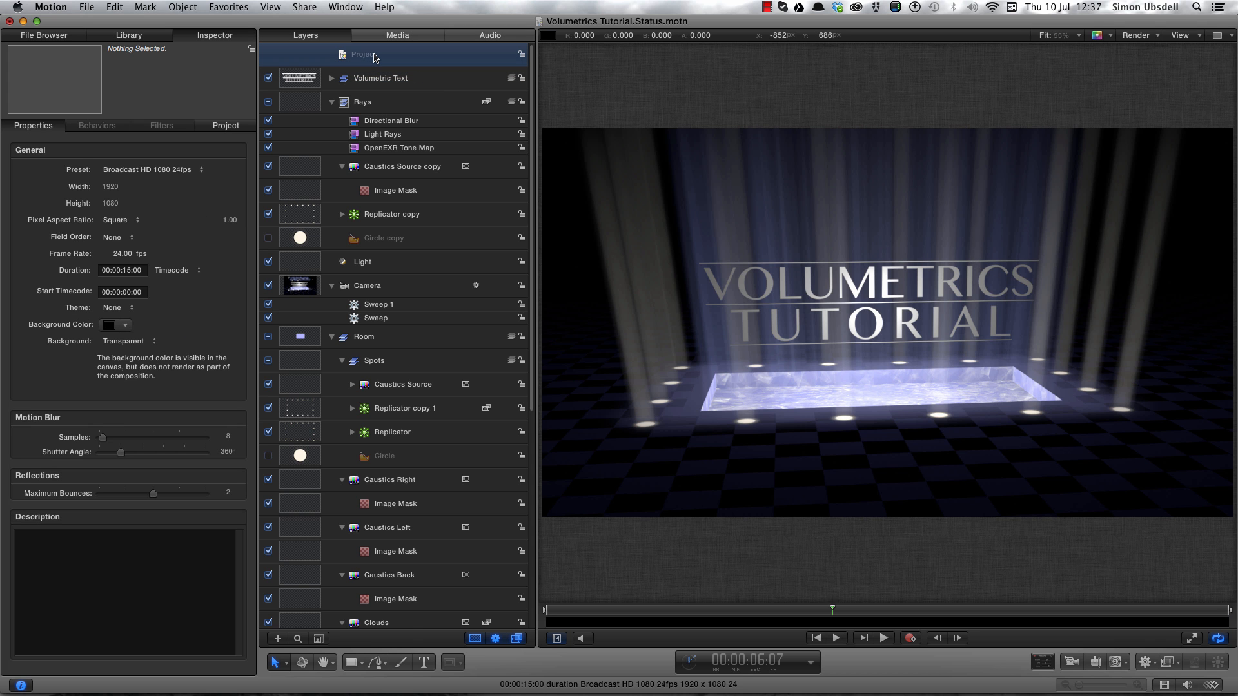
{"action": "key", "text": "super+shift+n"}
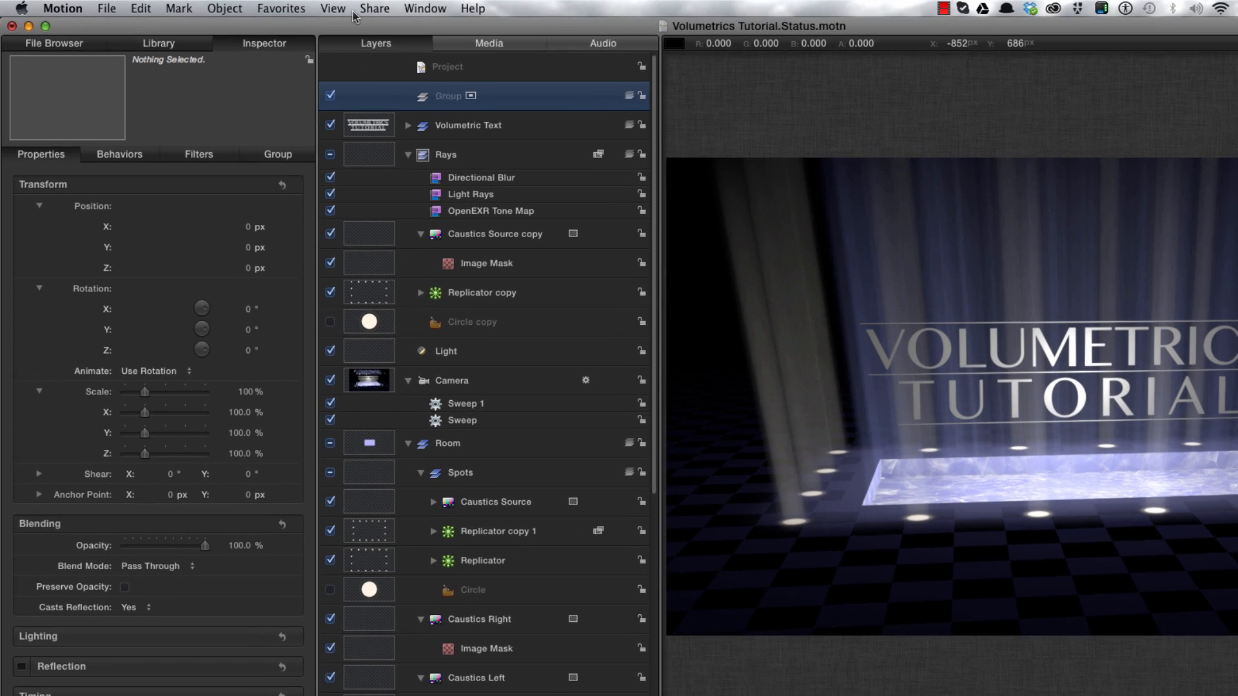
{"action": "left_click", "coordinate": [280, 6]}
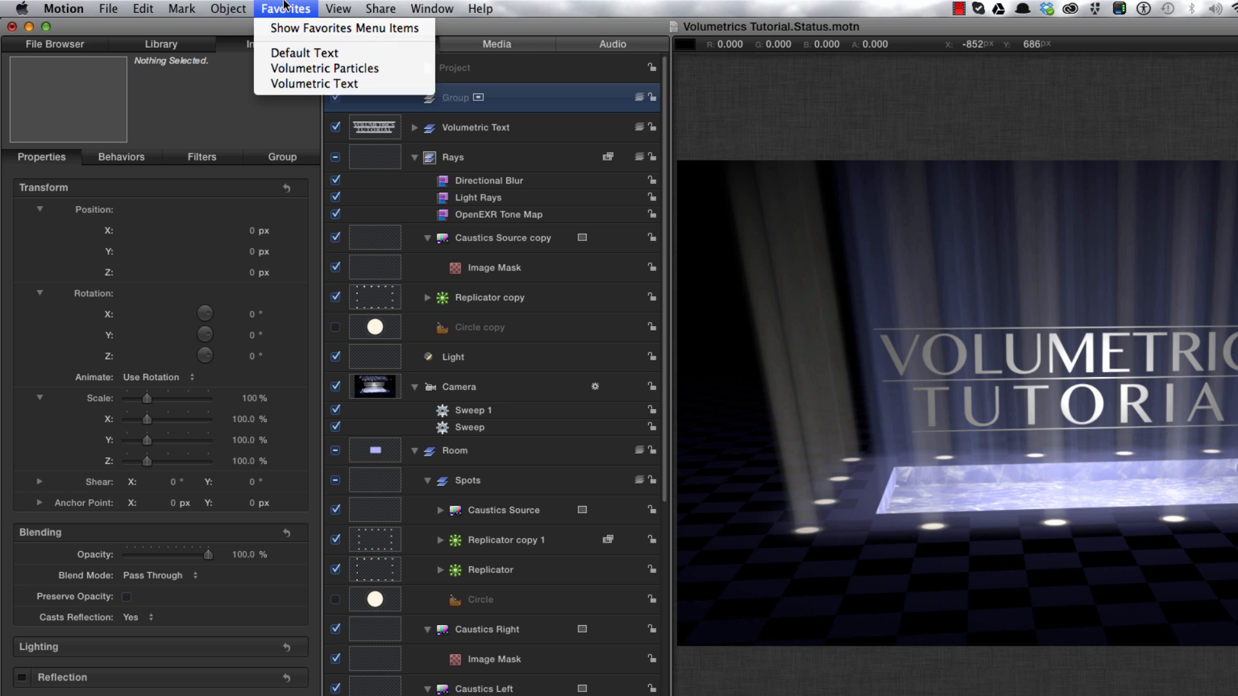
{"action": "left_click", "coordinate": [318, 68]}
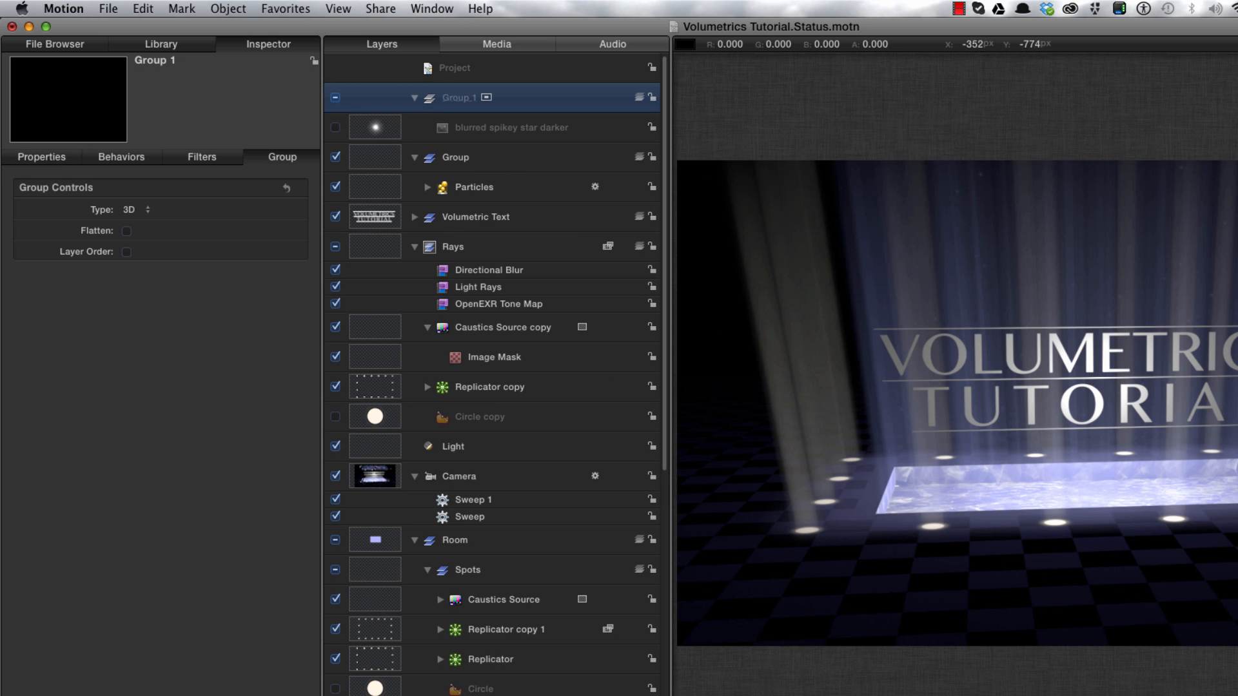
Examine the particles around the title up close, compare the scene with them off and on, and display their emitter settings
{"action": "key", "text": "super+equal"}
{"action": "key", "text": "super+equal"}
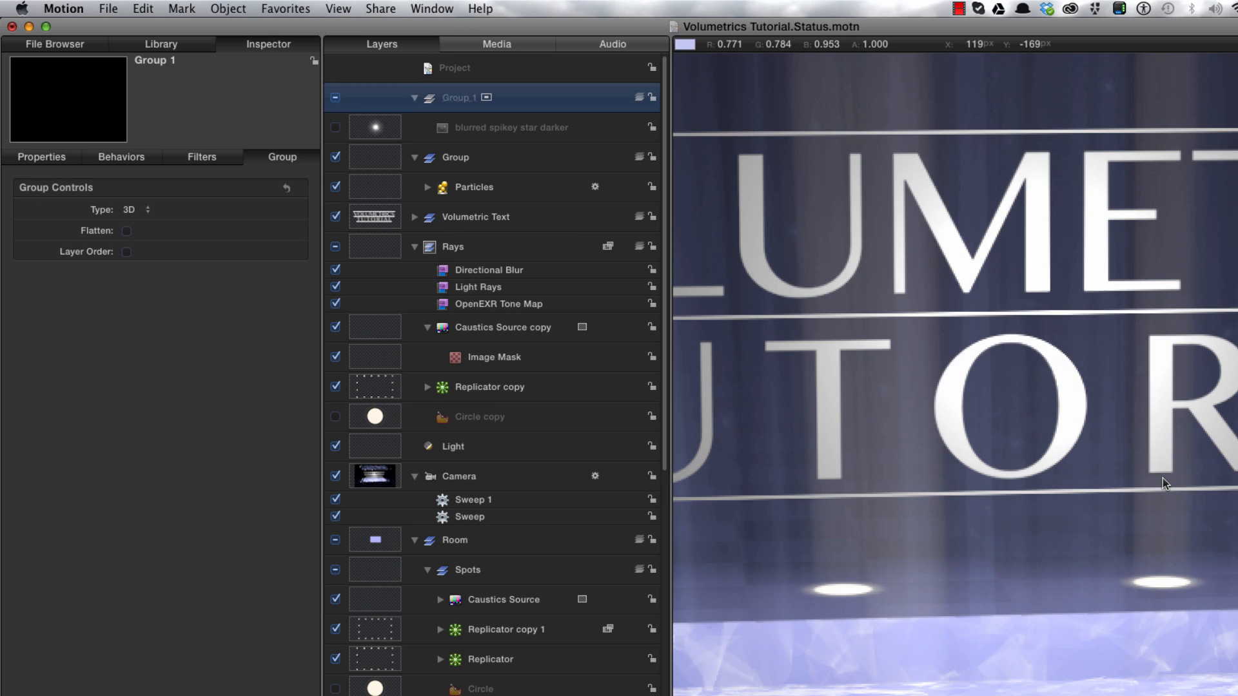
{"action": "key", "text": "super+minus"}
{"action": "key", "text": "super+minus"}
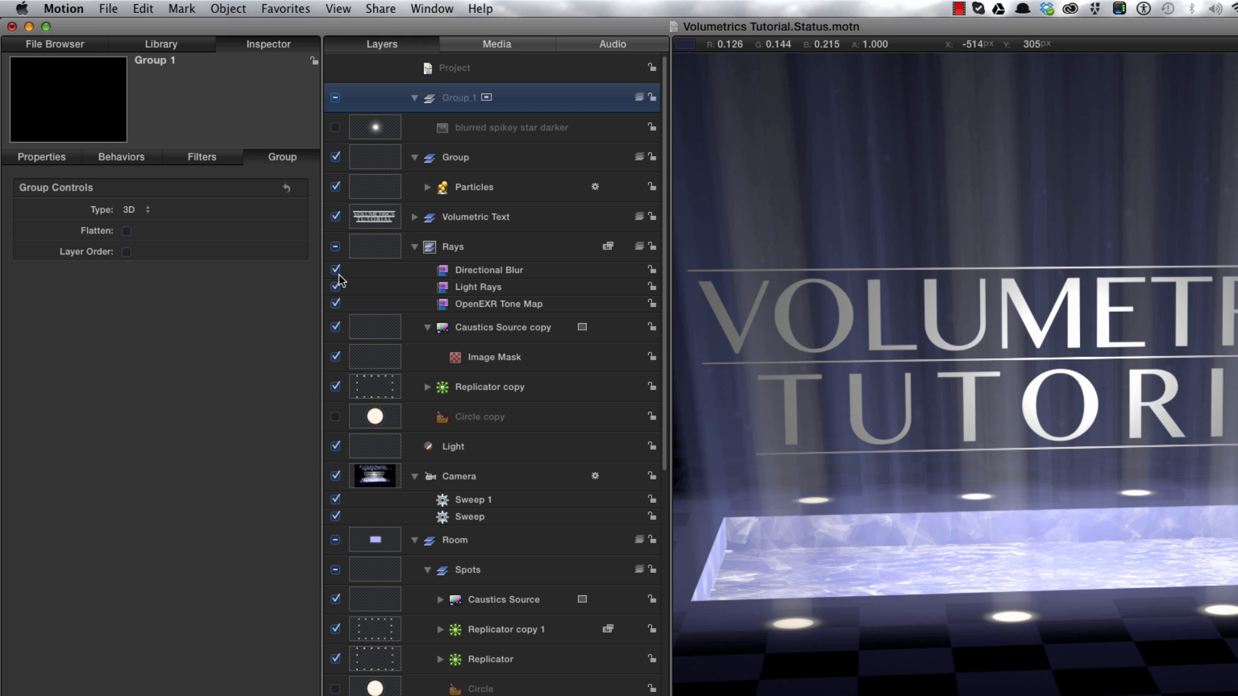
{"action": "left_click", "coordinate": [336, 187]}
{"action": "left_click", "coordinate": [336, 188]}
{"action": "left_click", "coordinate": [388, 190]}
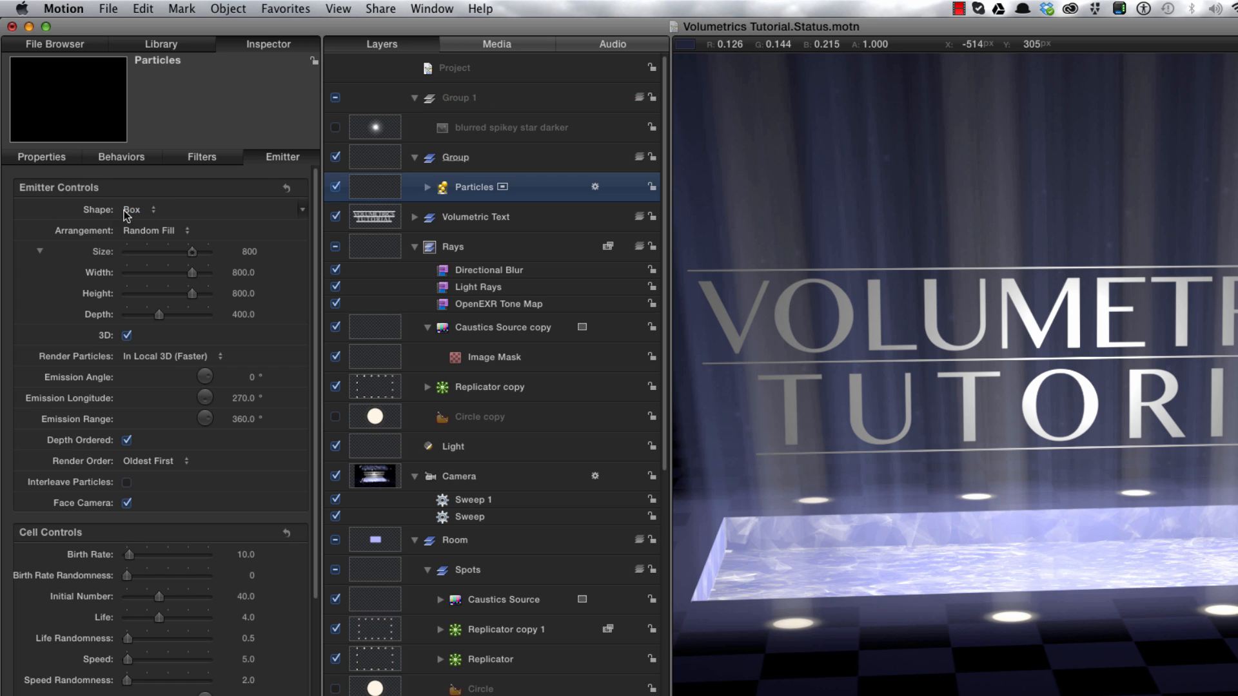